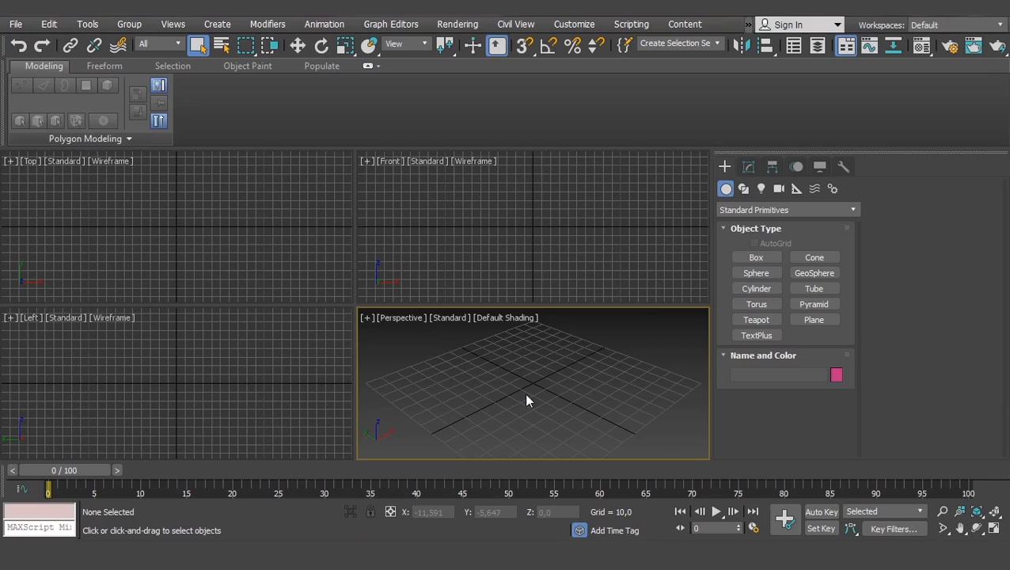
# - Create a box about 49 long, 64 wide and 36 high near the grid's centre in the Perspective view
pyautogui.click(756, 258)
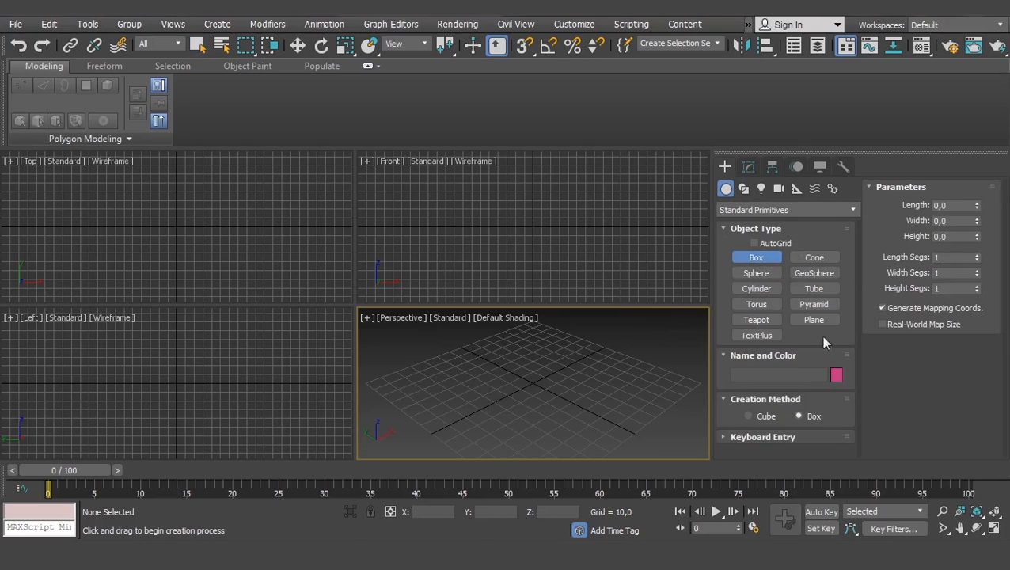
pyautogui.moveTo(478, 381); pyautogui.dragTo(589, 380)
pyautogui.rightClick(580, 331)
pyautogui.moveTo(535, 360); pyautogui.dragTo(523, 432)
pyautogui.click(537, 376)
pyautogui.rightClick(577, 367)
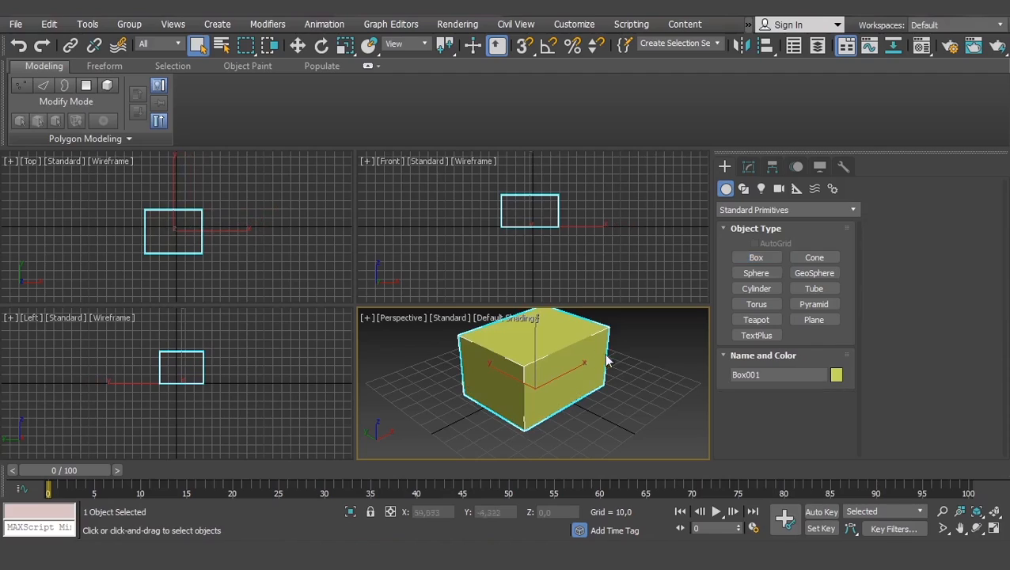
# - Set the box's length, width and height to 50 each
pyautogui.click(748, 167)
pyautogui.doubleClick(806, 374)
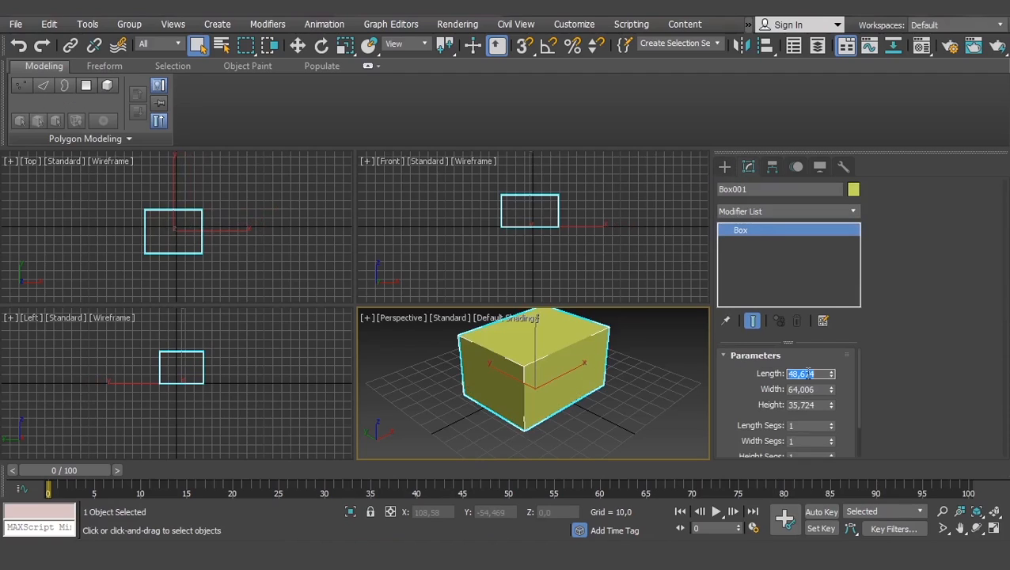
pyautogui.write('50')
pyautogui.press('Tab')
pyautogui.write('50')
pyautogui.press('Tab')
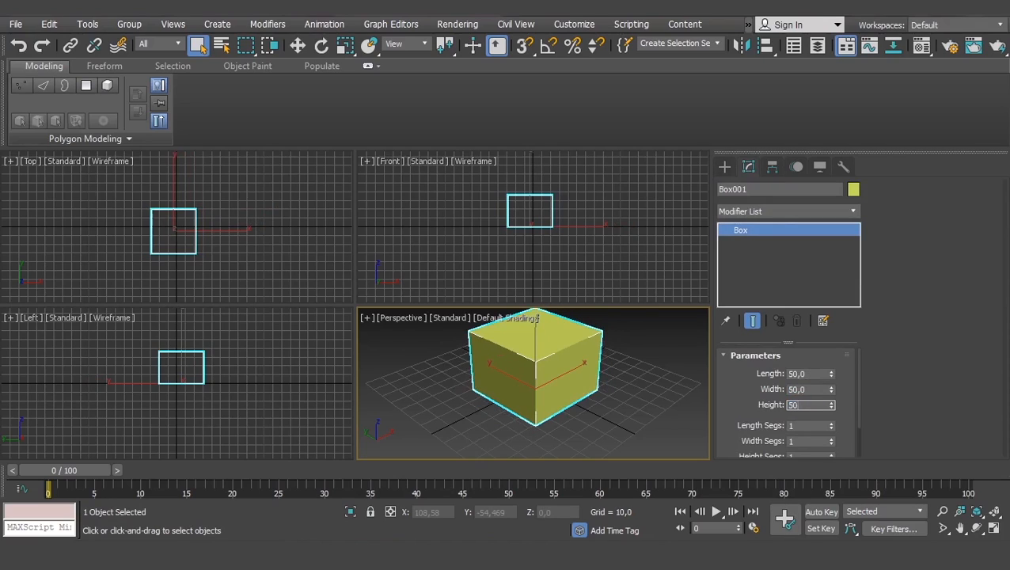
pyautogui.write('50')
pyautogui.press('Return')
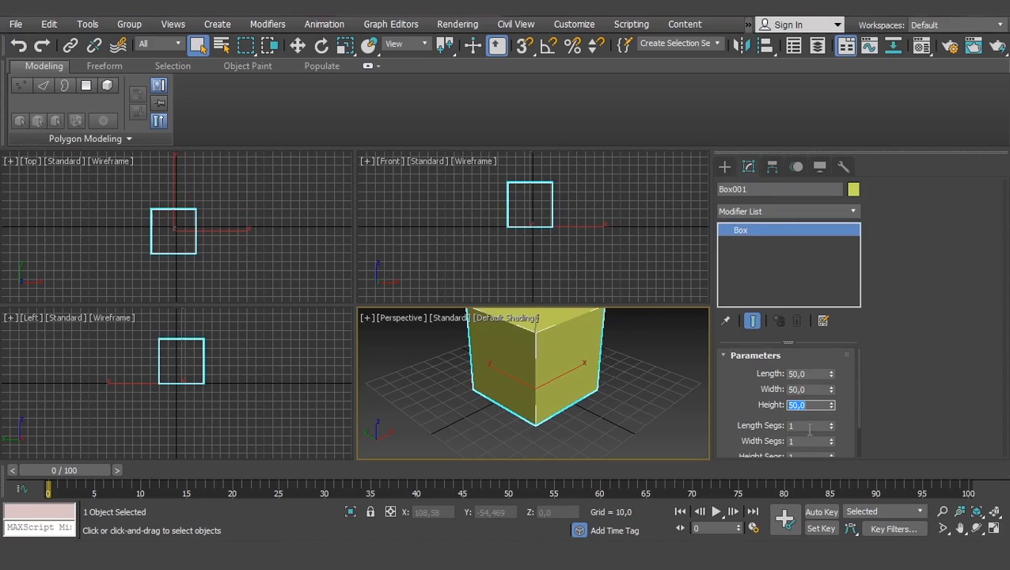
# - Set the box's length, width and height segments to 3 each
pyautogui.doubleClick(808, 426)
pyautogui.write('3')
pyautogui.press('Tab')
pyautogui.write('3')
pyautogui.press('Tab')
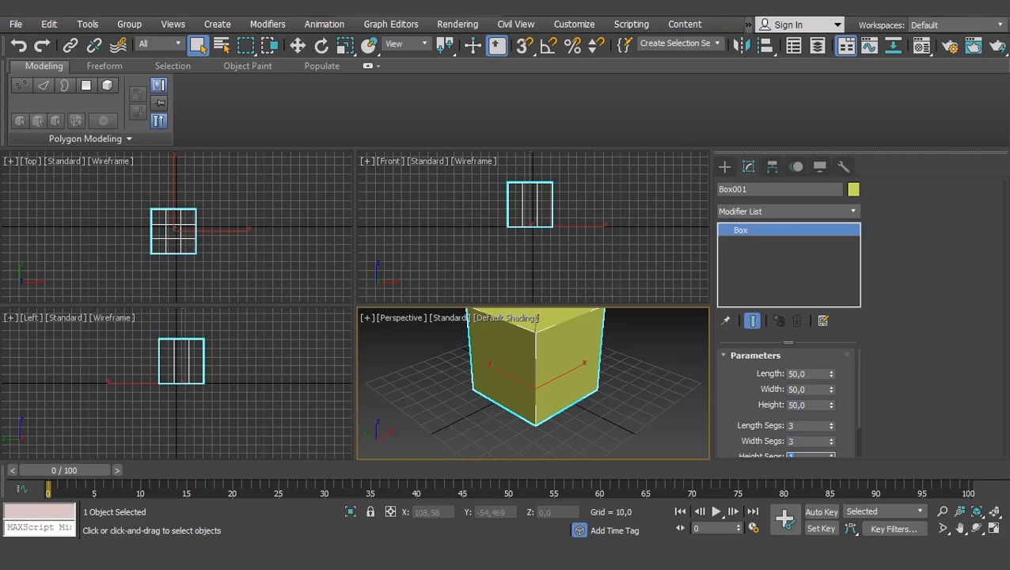
pyautogui.write('3')
pyautogui.press('Tab')
# - Deselect the box and show it framed in a maximized Perspective view with edged faces
pyautogui.click(666, 398)
pyautogui.hotkey('alt', 'w')
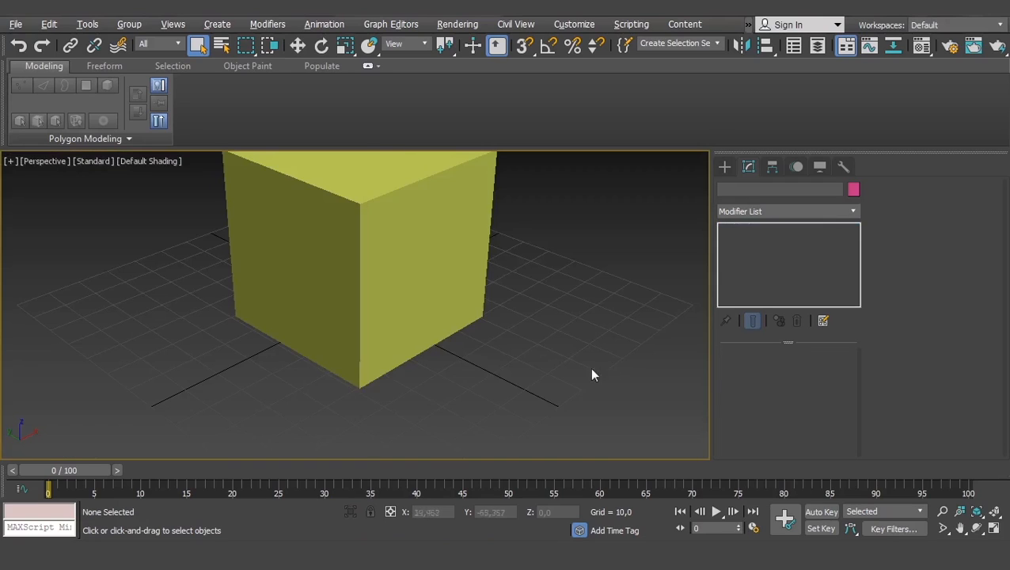
pyautogui.press('z')
pyautogui.press('F4')
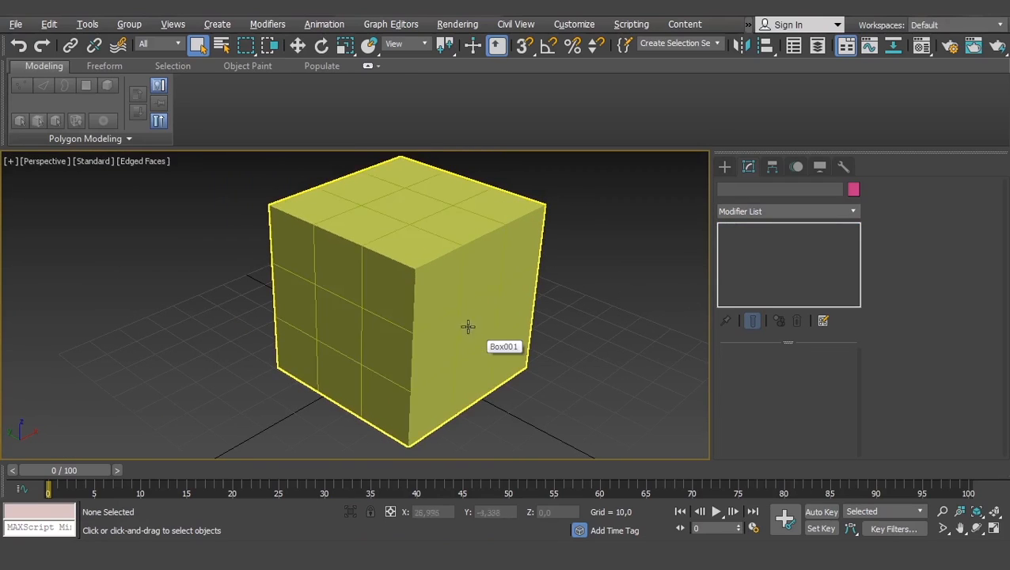
pyautogui.scroll(-5, 474, 348)
pyautogui.scroll(2, 481, 316)
# - Change the box's object color to the medium blue of the 3ds Max palette and deselect it
pyautogui.click(475, 296)
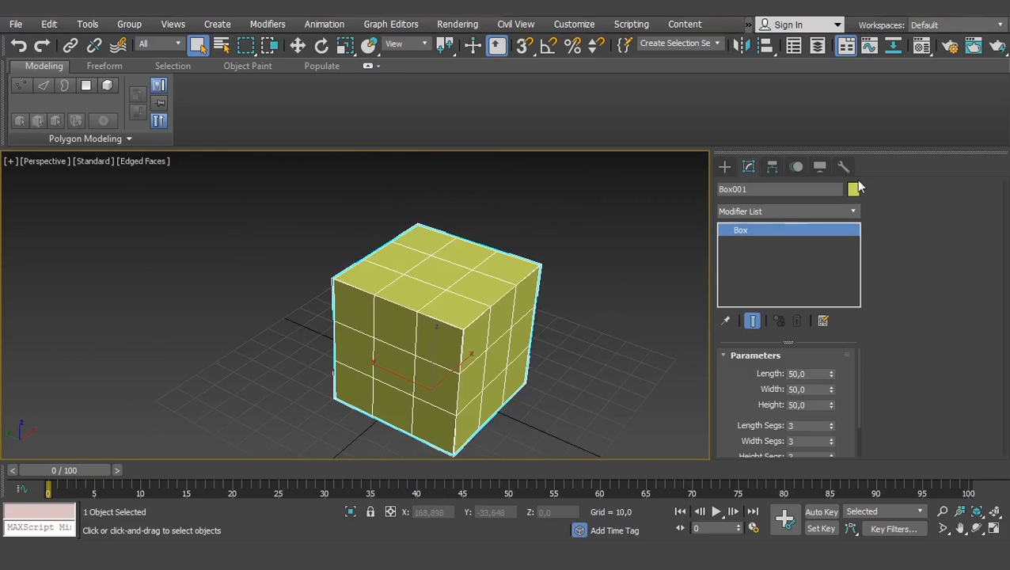
pyautogui.click(853, 189)
pyautogui.click(326, 247)
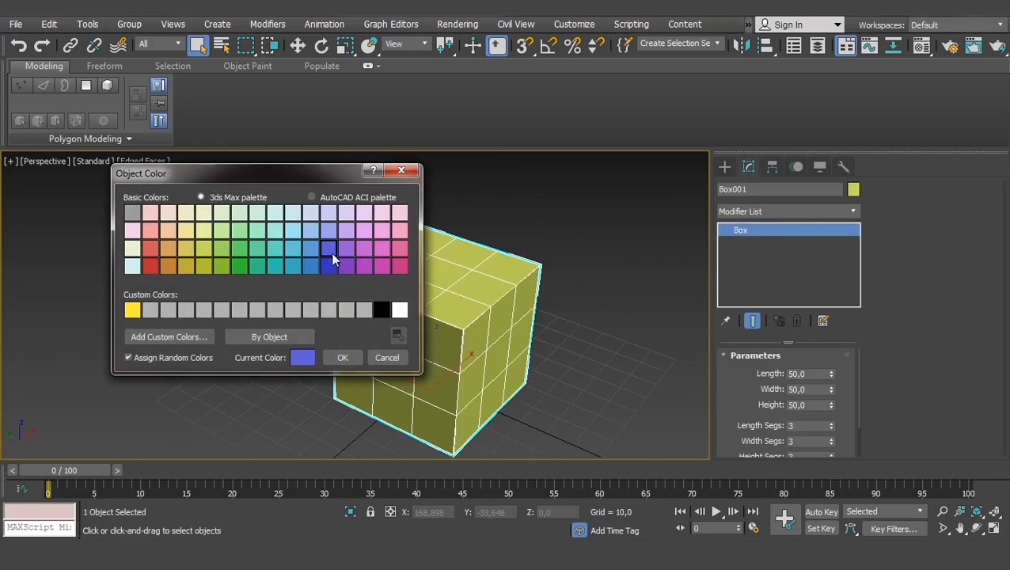
pyautogui.click(340, 354)
pyautogui.click(588, 337)
pyautogui.moveTo(541, 339); pyautogui.dragTo(520, 334, button='middle')
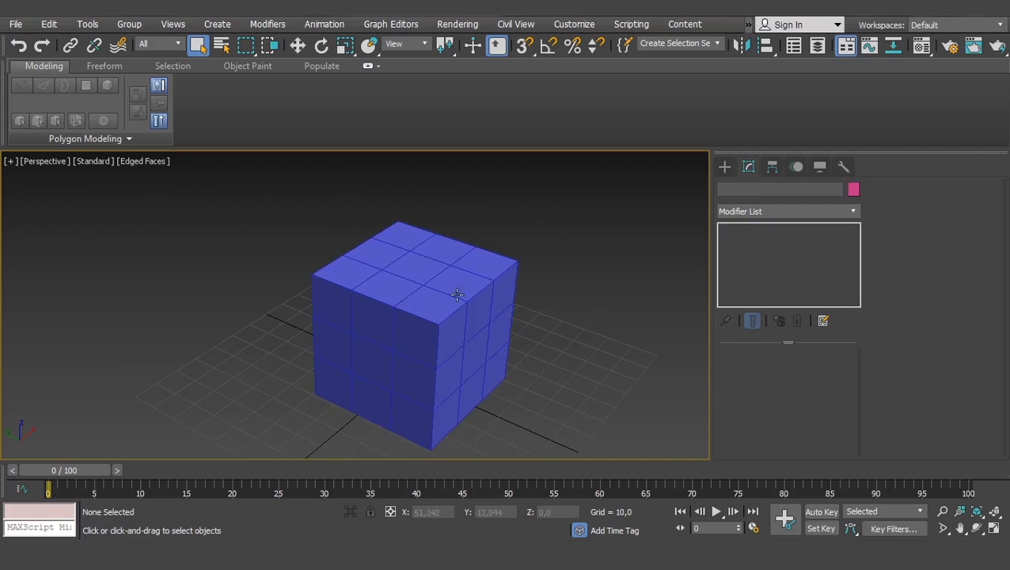
# - Select the blue box, try converting it to an Editable Poly, and undo the conversion
pyautogui.click(440, 292)
pyautogui.moveTo(467, 304)
pyautogui.keyDown('alt'); pyautogui.mouseDown(button='middle')
pyautogui.moveTo(447, 312)
pyautogui.moveTo(473, 314)
pyautogui.moveTo(457, 325)
pyautogui.moveTo(466, 324)
pyautogui.mouseUp(button='middle'); pyautogui.keyUp('alt')
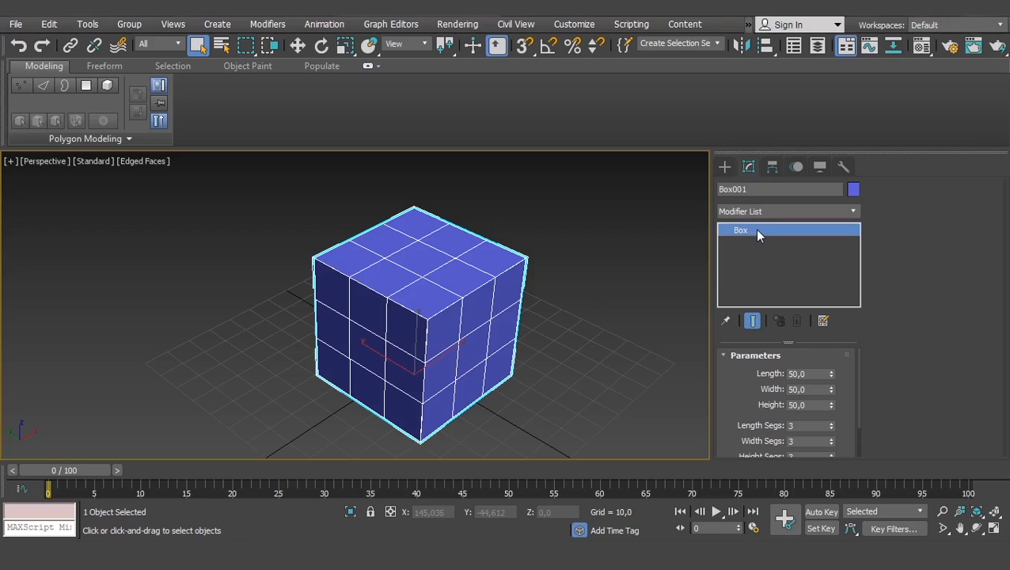
pyautogui.rightClick(478, 289)
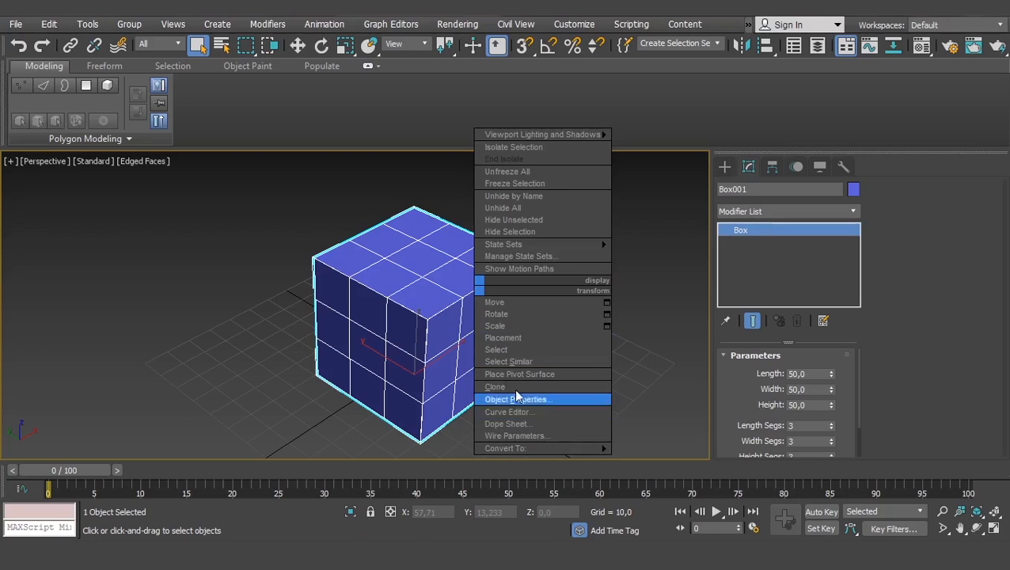
pyautogui.moveTo(535, 447)
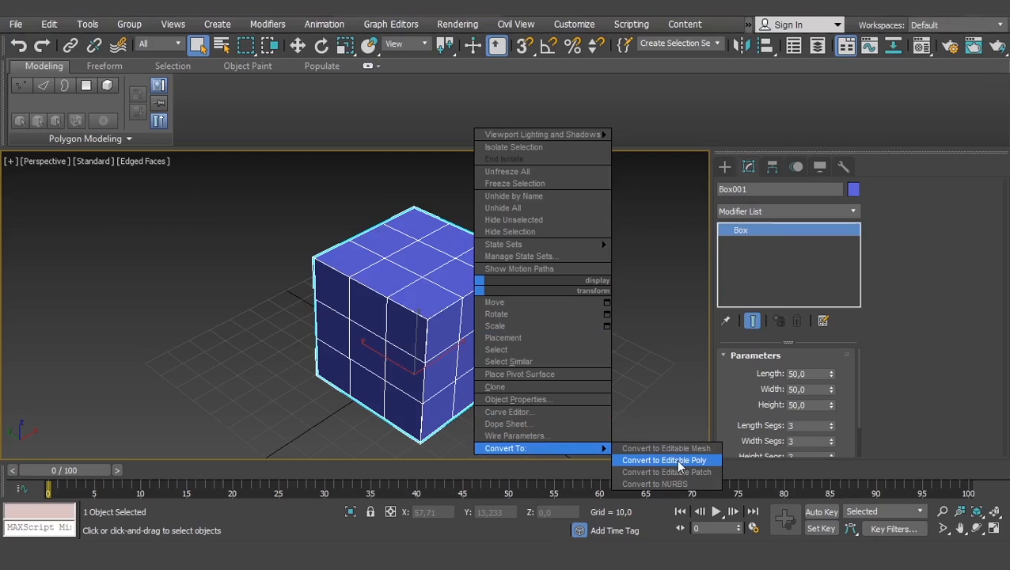
pyautogui.click(621, 340)
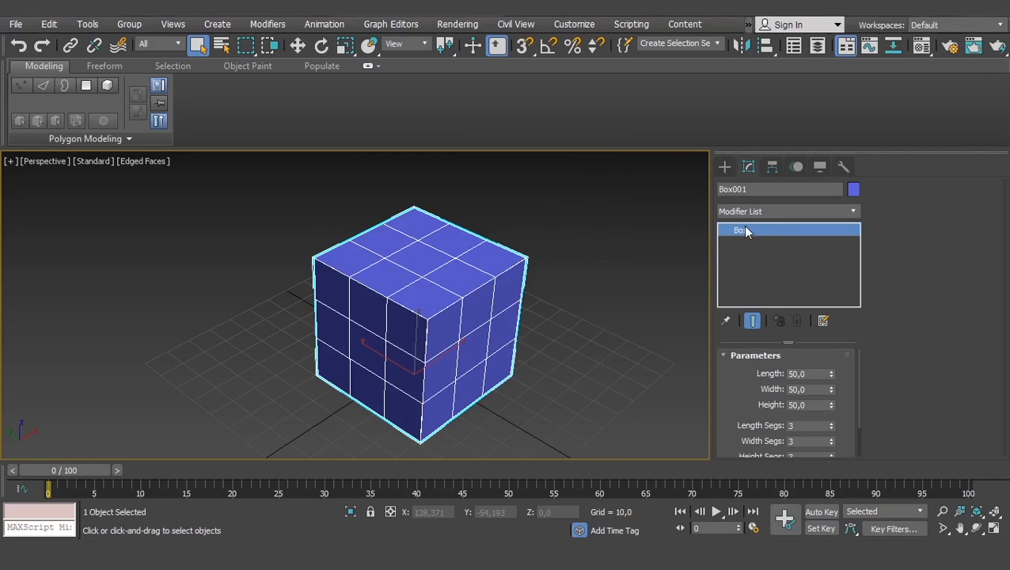
pyautogui.rightClick(745, 233)
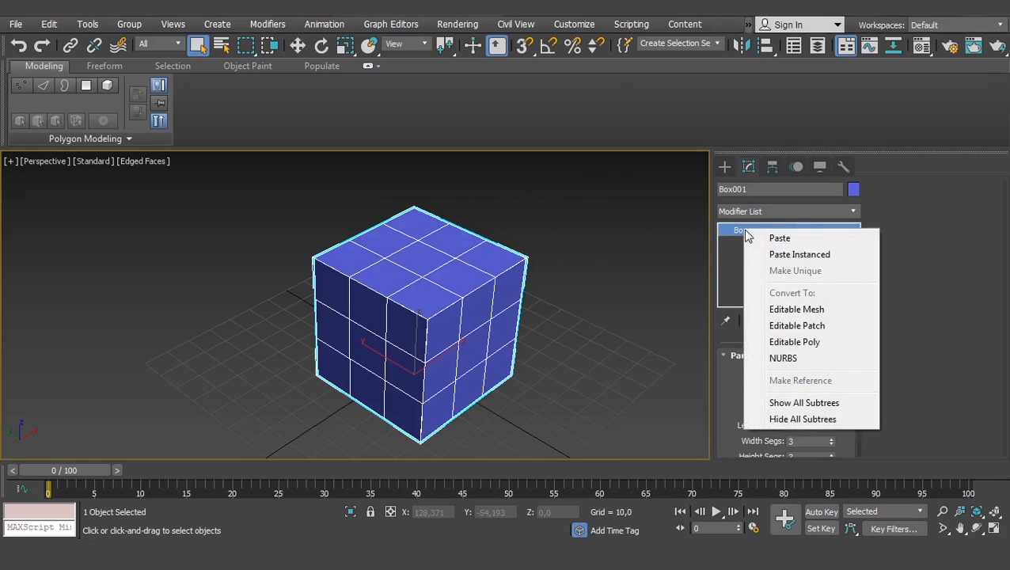
pyautogui.click(794, 342)
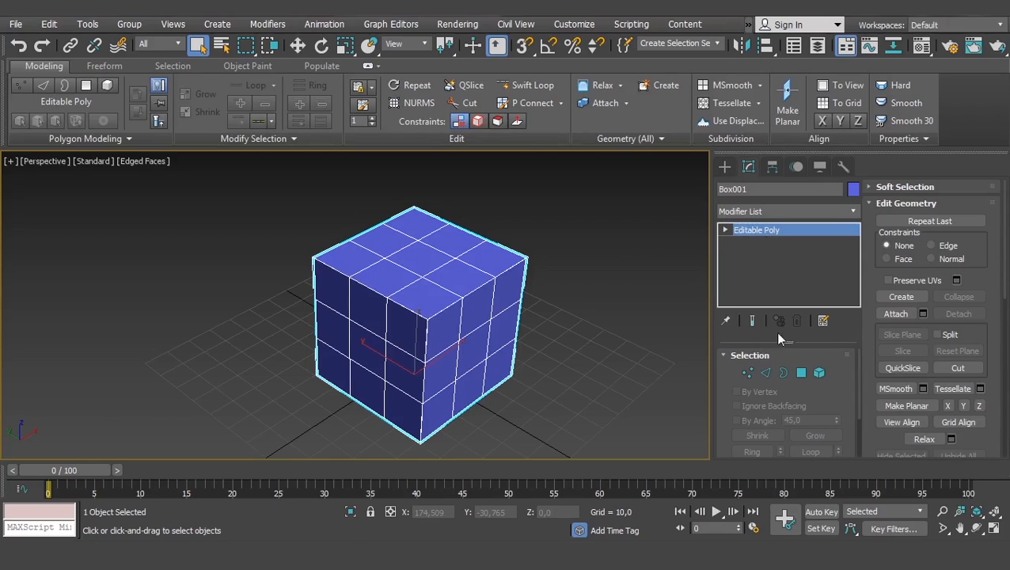
pyautogui.hotkey('ctrl', 'z')
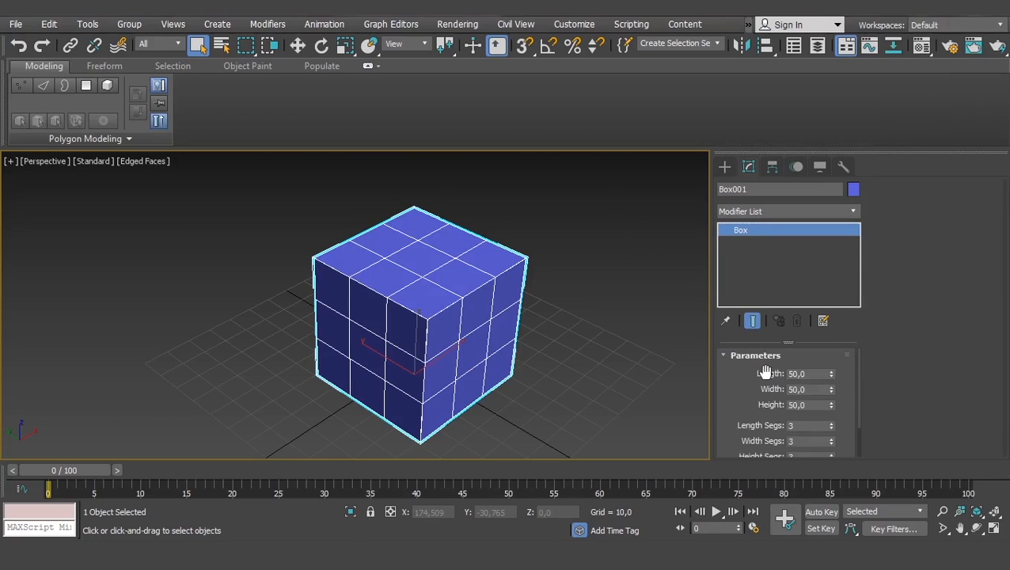
# - Check the box's segment parameters, repeat the Editable Poly conversion, and undo it again
pyautogui.moveTo(731, 401); pyautogui.dragTo(761, 360)
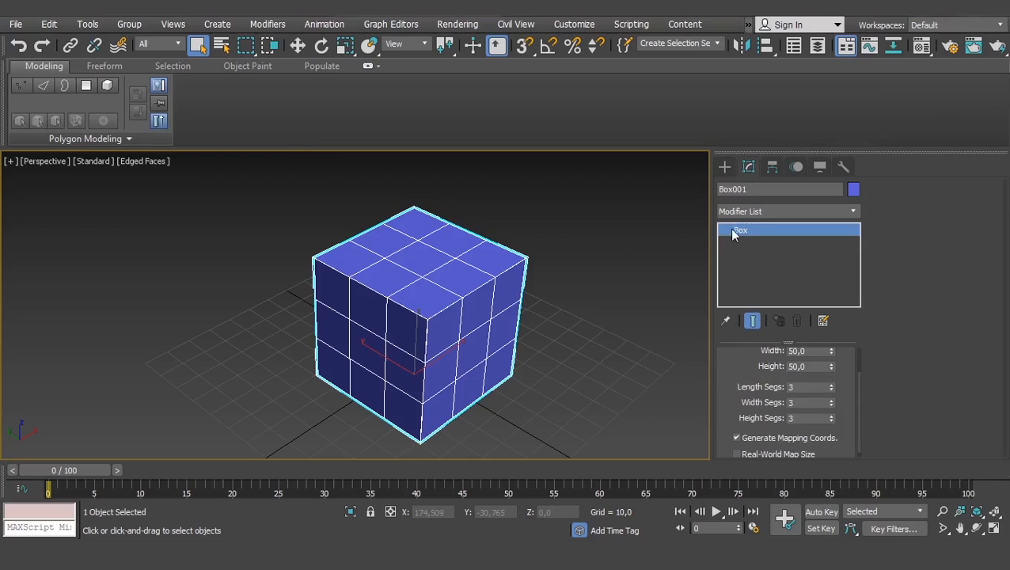
pyautogui.rightClick(739, 230)
pyautogui.click(786, 342)
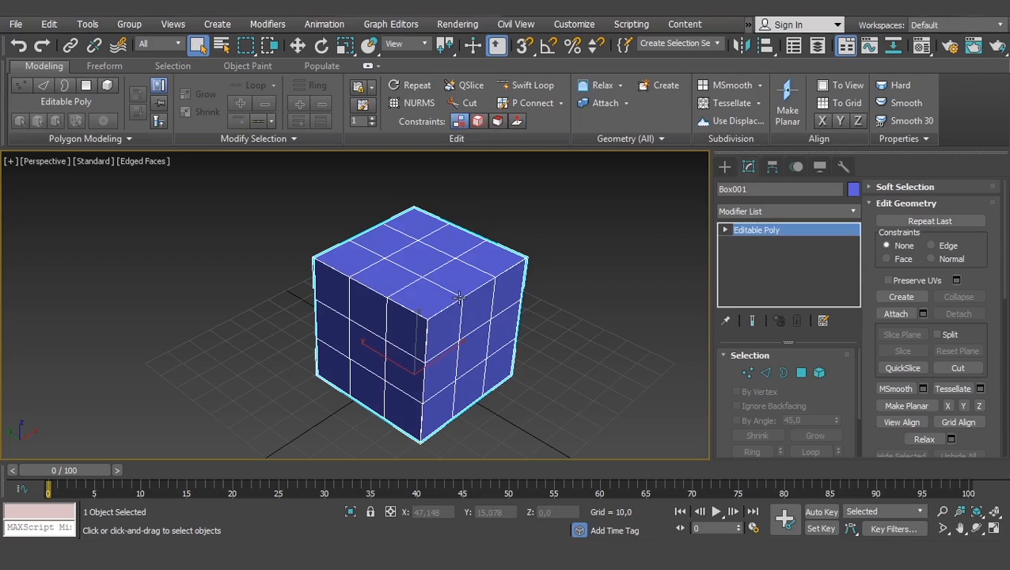
pyautogui.hotkey('ctrl', 'z')
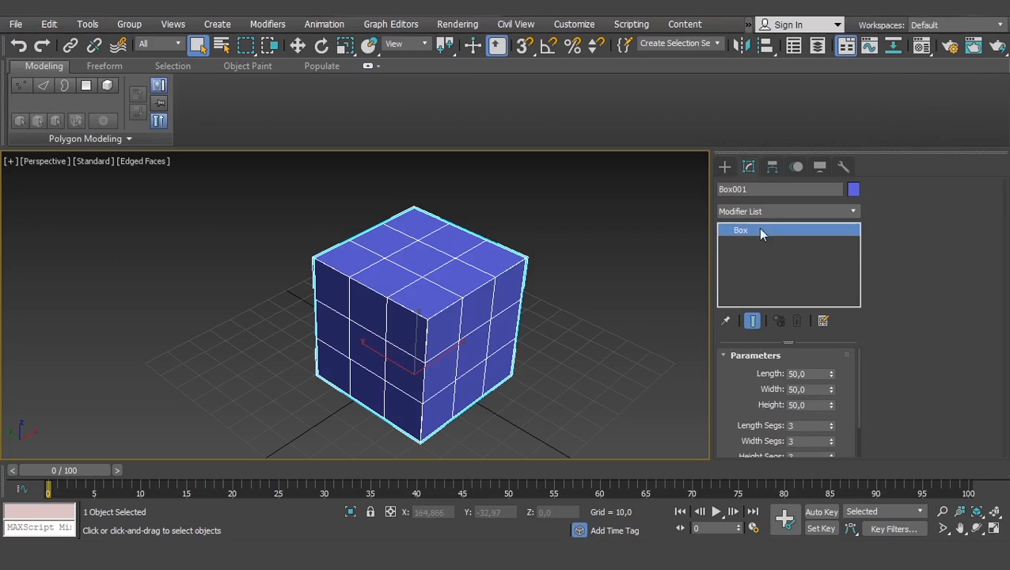
# - Reselect the box, go through its segment values, and convert it to an Editable Poly
pyautogui.click(594, 306)
pyautogui.click(426, 340)
pyautogui.moveTo(734, 403); pyautogui.dragTo(735, 337)
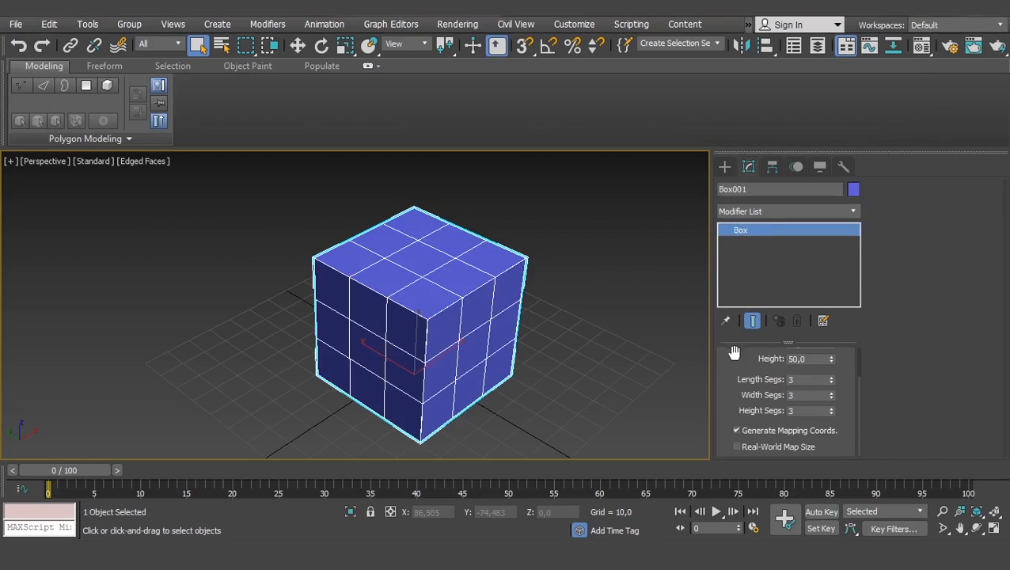
pyautogui.click(808, 382)
pyautogui.press('Tab')
pyautogui.press('Tab')
pyautogui.rightClick(739, 231)
pyautogui.click(787, 339)
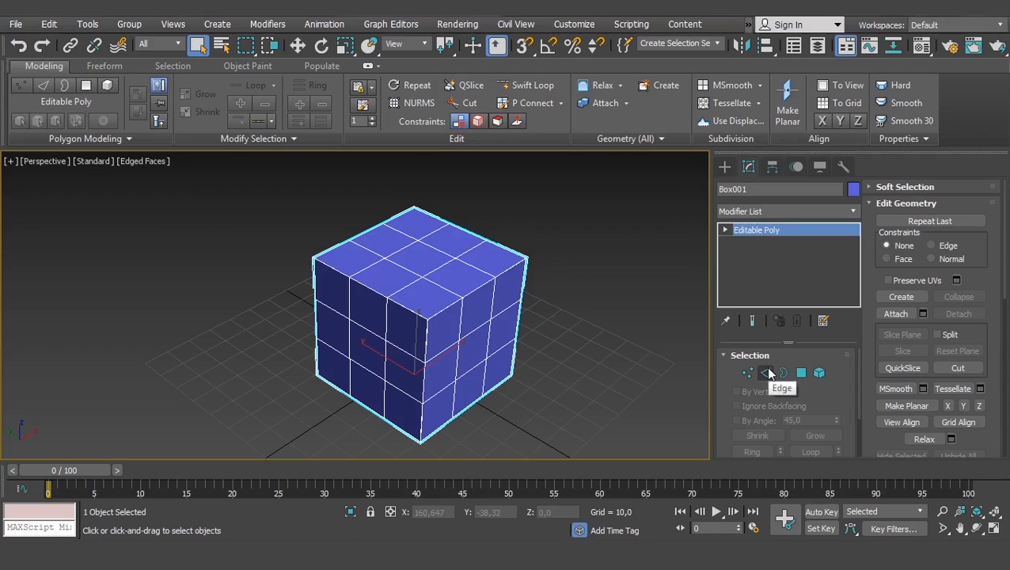
# - Expand the Editable Poly's sub-object levels and activate the Vertex level on the box
pyautogui.moveTo(509, 341); pyautogui.dragTo(506, 301, button='middle')
pyautogui.click(724, 230)
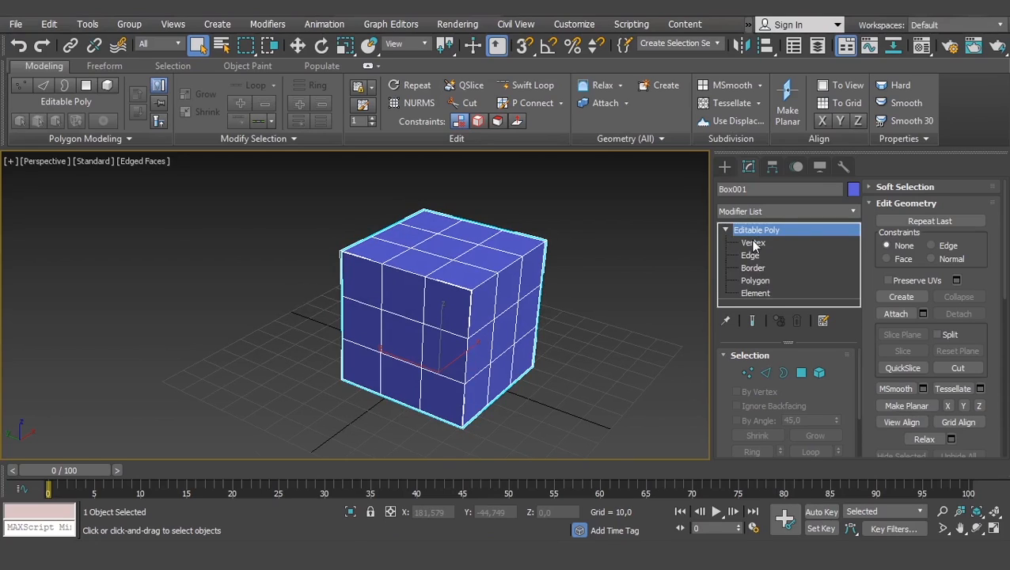
pyautogui.click(642, 243)
pyautogui.click(428, 288)
pyautogui.click(760, 242)
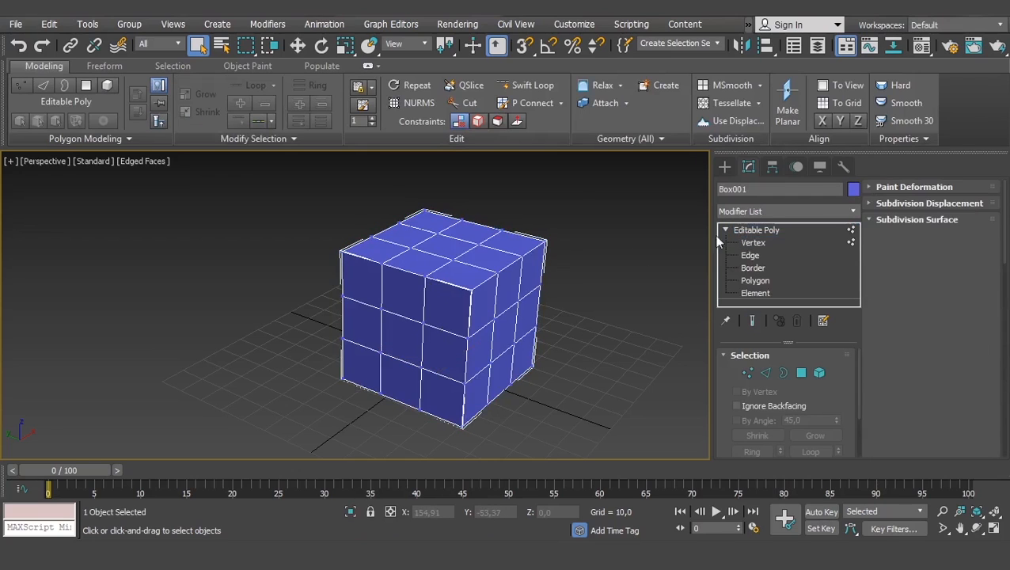
pyautogui.click(748, 241)
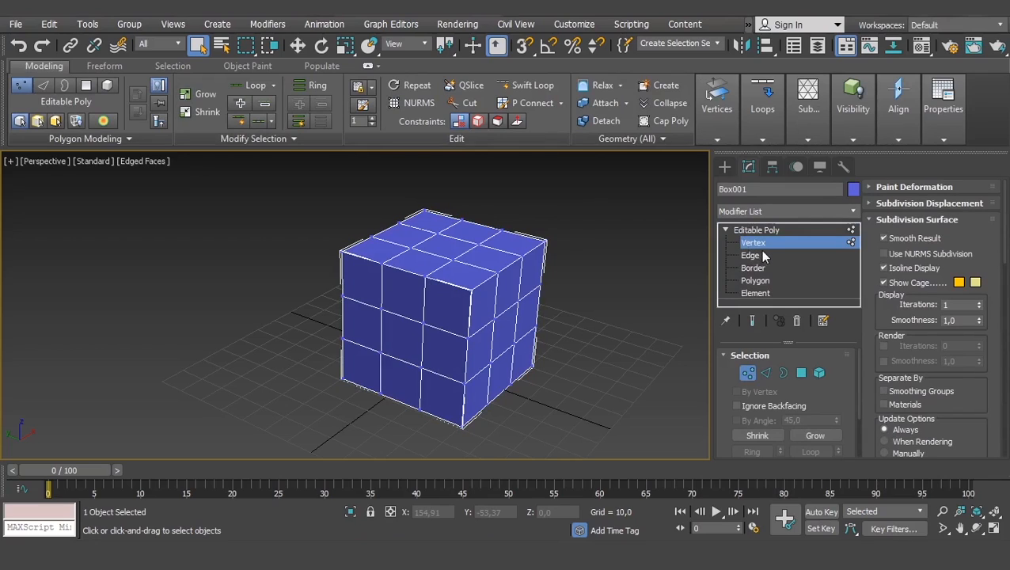
# - Cycle through the Vertex, Edge and Polygon sub-object levels of the Editable Poly
pyautogui.click(754, 256)
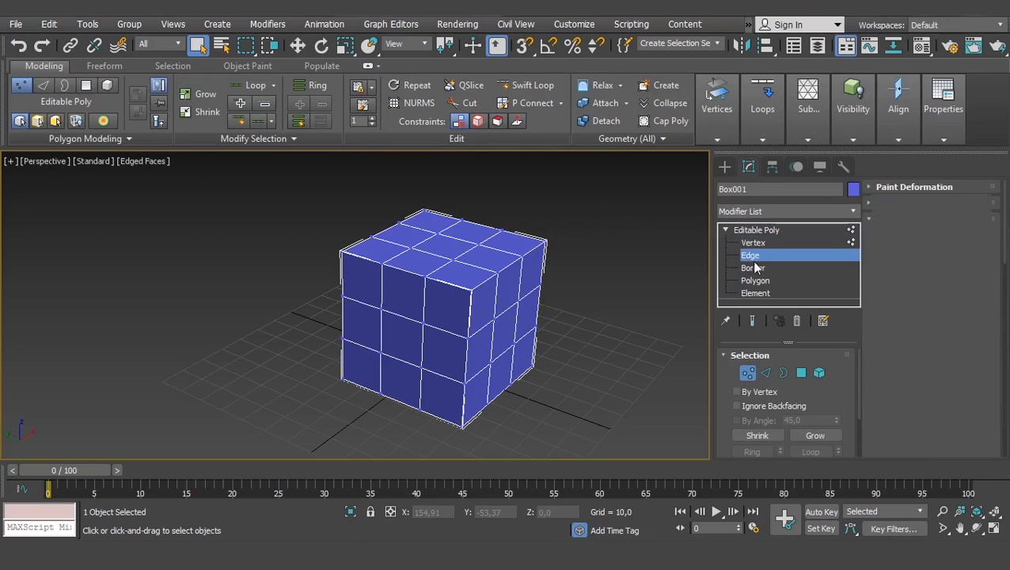
pyautogui.click(756, 281)
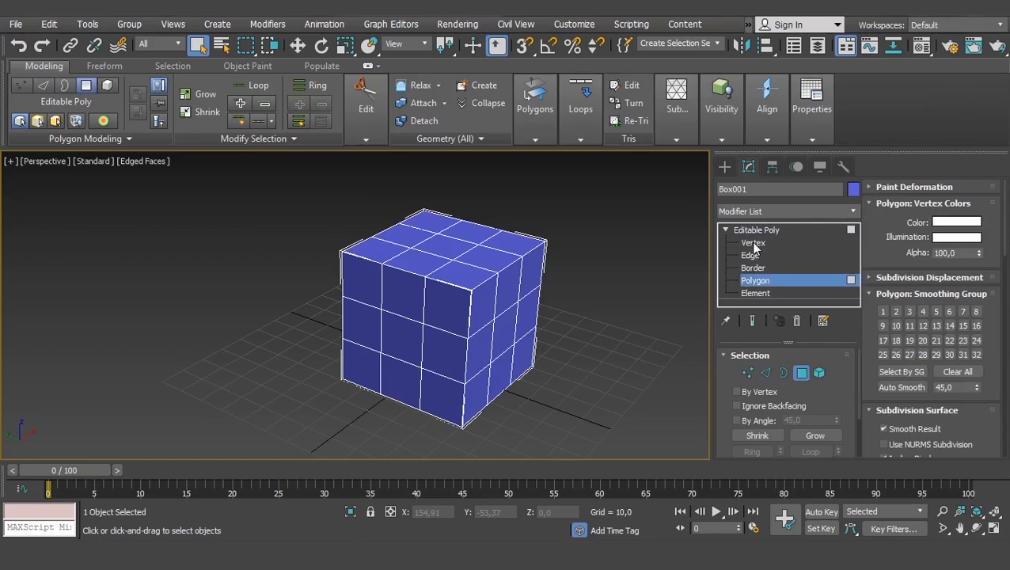
pyautogui.click(753, 244)
pyautogui.click(750, 255)
pyautogui.click(756, 282)
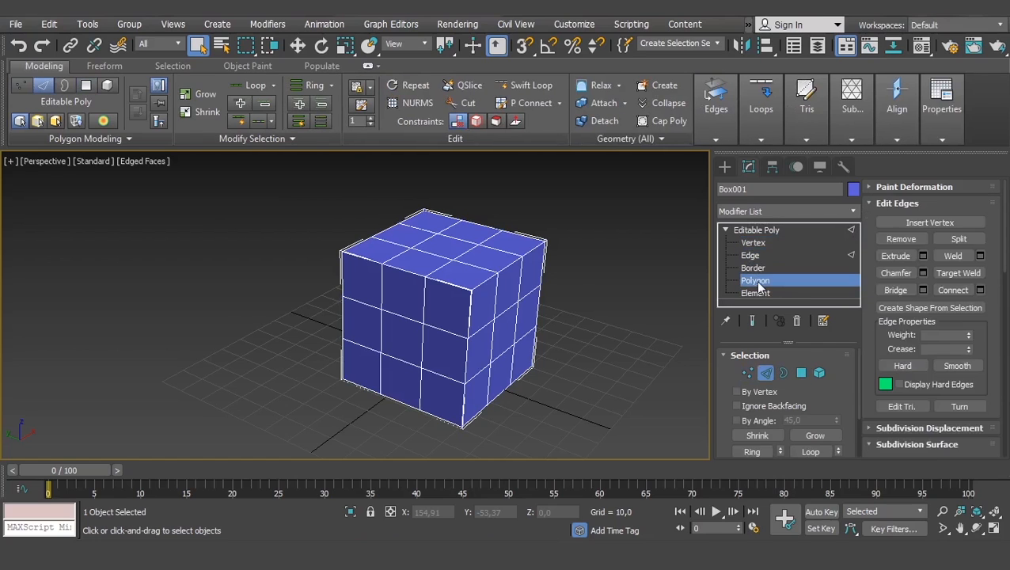
pyautogui.click(765, 375)
pyautogui.click(802, 374)
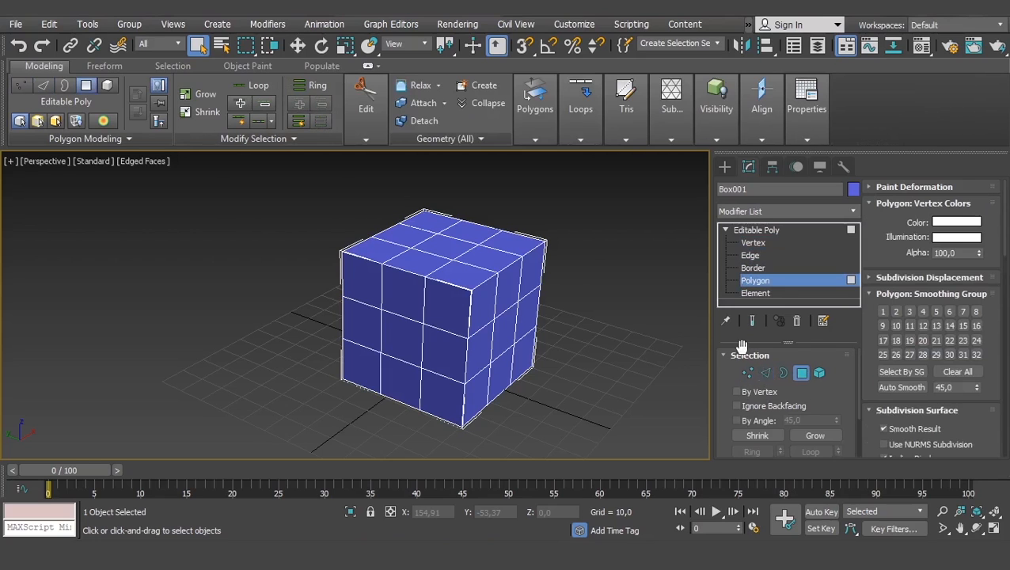
# - Return to the Vertex level and select the near corner vertex of the cube's top face
pyautogui.click(747, 373)
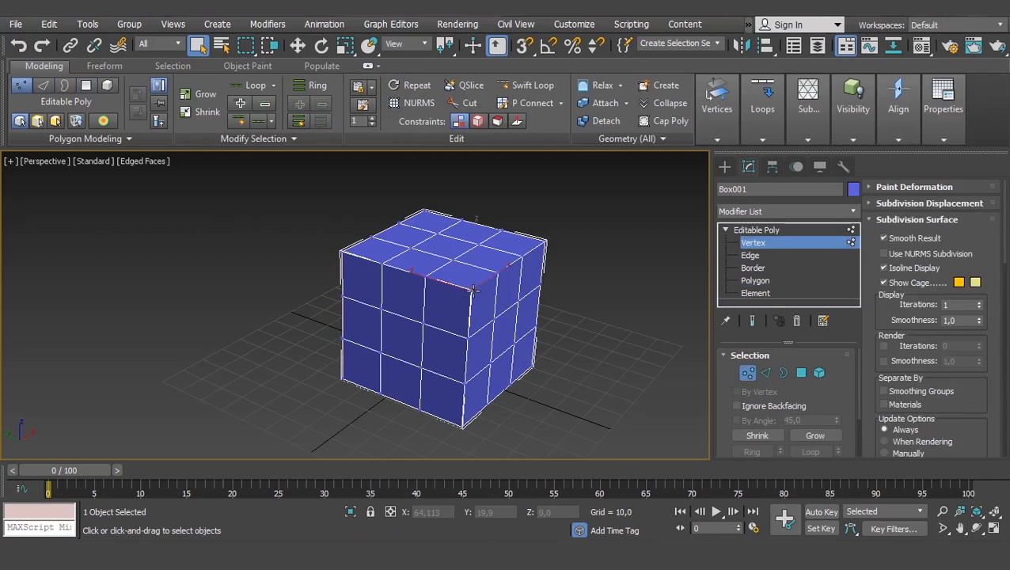
pyautogui.scroll(5, 472, 291)
pyautogui.scroll(3, 473, 291)
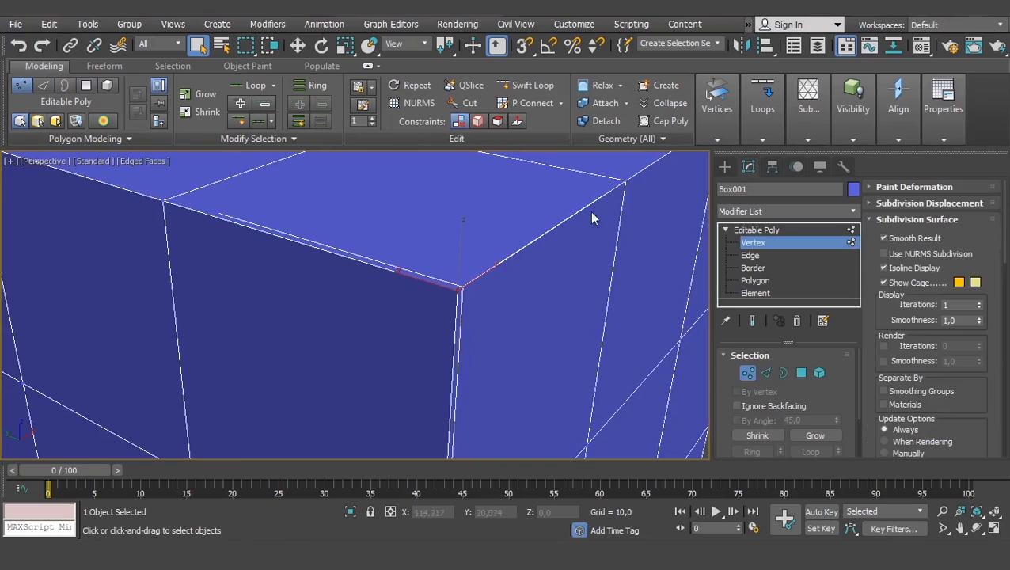
pyautogui.scroll(-6, 651, 178)
pyautogui.moveTo(625, 187); pyautogui.dragTo(577, 220)
# - Switch to the Edge level and select single edges on the cube's top face, ending on an inner edge
pyautogui.click(749, 255)
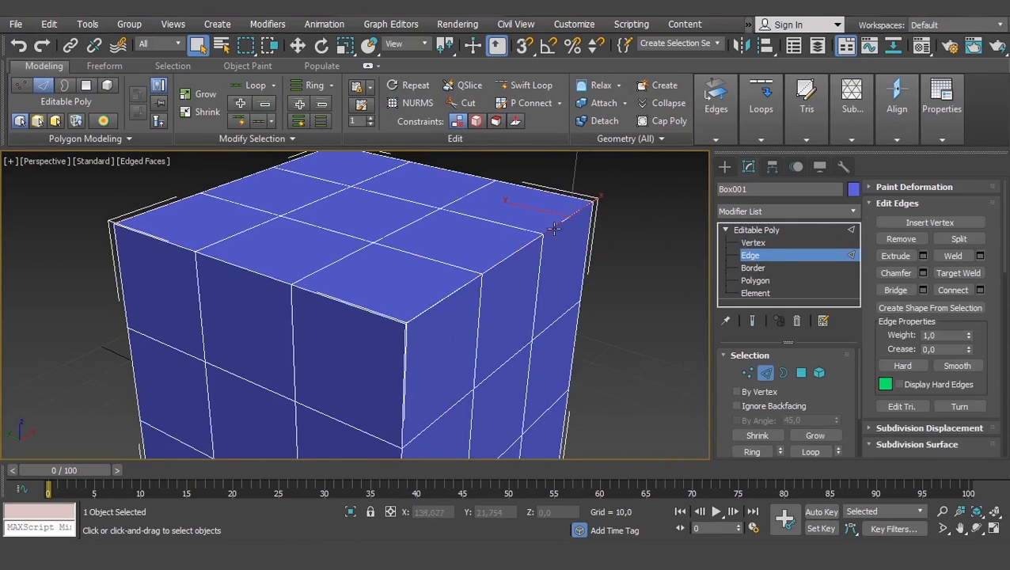
pyautogui.click(445, 294)
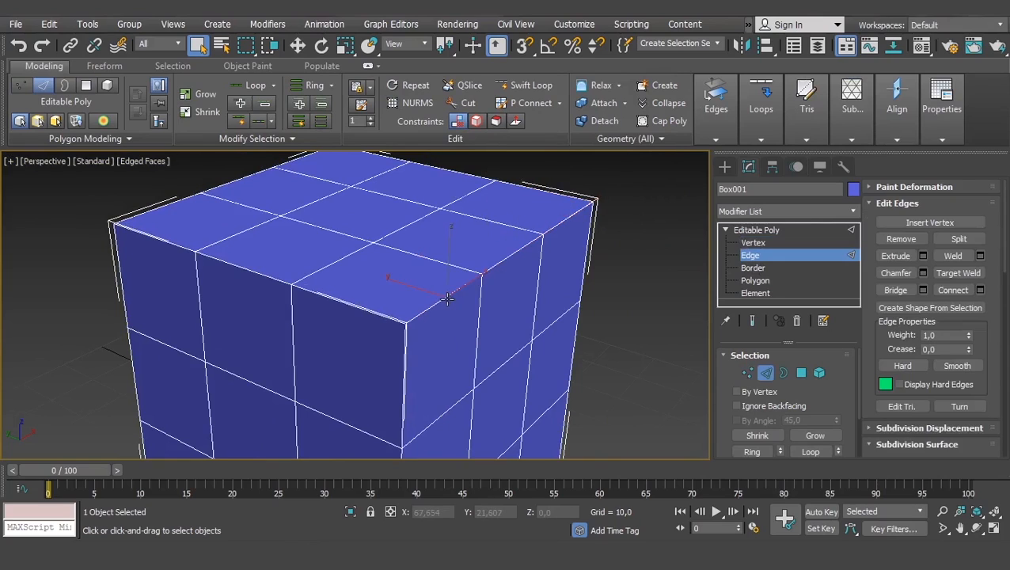
pyautogui.click(416, 255)
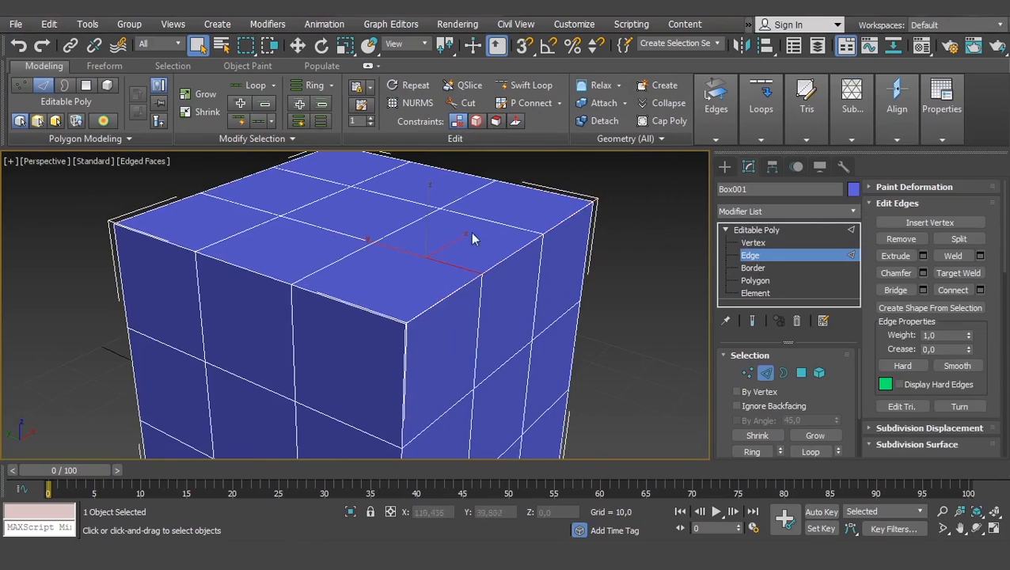
# - Activate the Polygon level and select single polygons on the cube's front-left face, ending on its upper polygon beside the near vertical edge
pyautogui.click(754, 280)
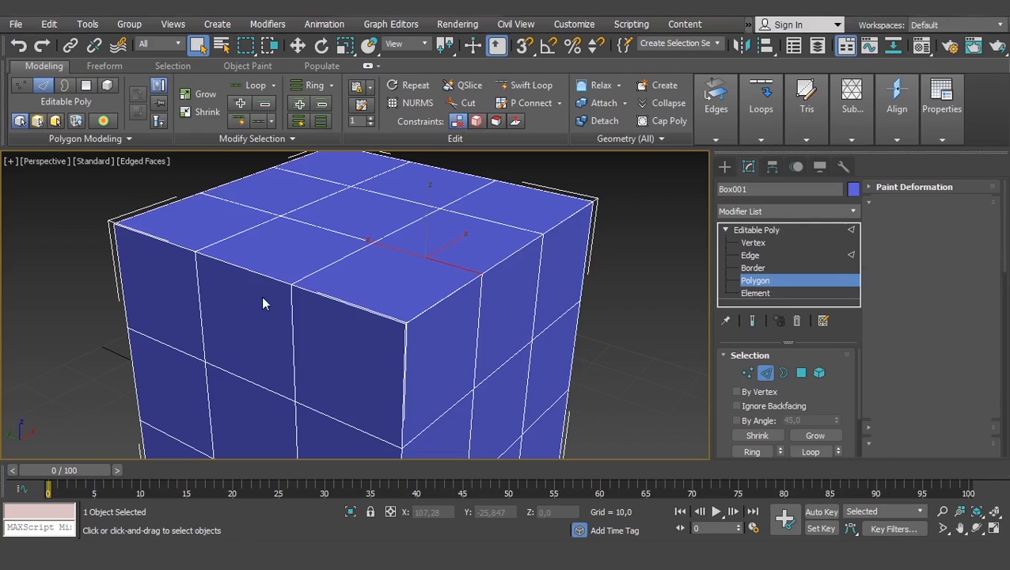
pyautogui.click(341, 342)
pyautogui.scroll(-3, 341, 341)
pyautogui.keyDown('alt'); pyautogui.moveTo(348, 293); pyautogui.dragTo(337, 288, button='middle'); pyautogui.keyUp('alt')
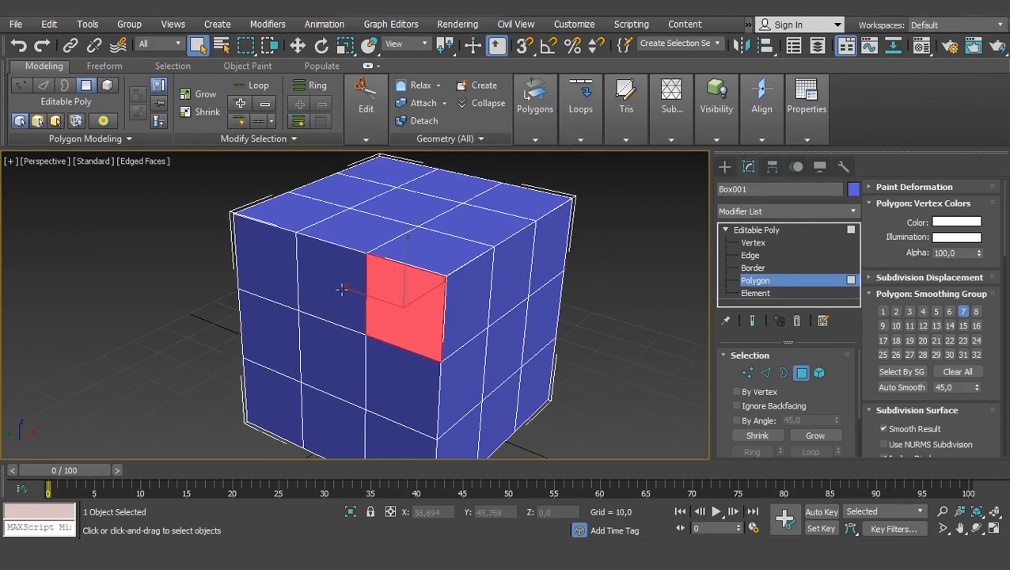
pyautogui.click(335, 350)
pyautogui.click(406, 376)
pyautogui.click(400, 310)
pyautogui.scroll(3, 427, 307)
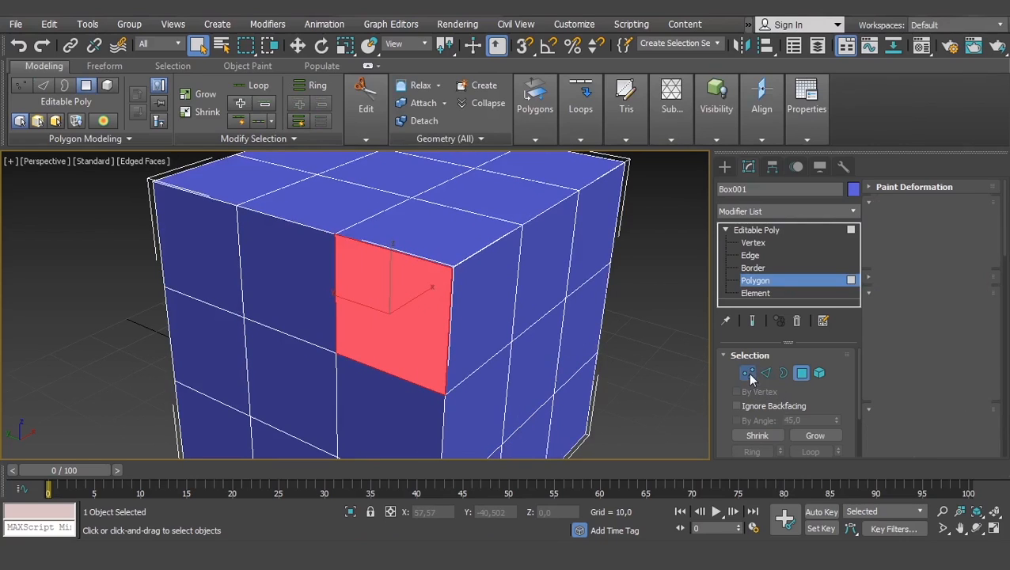
# - Switch to the Edge level and back to Polygon, and select the upper near-corner polygon of the front-left face
pyautogui.click(764, 372)
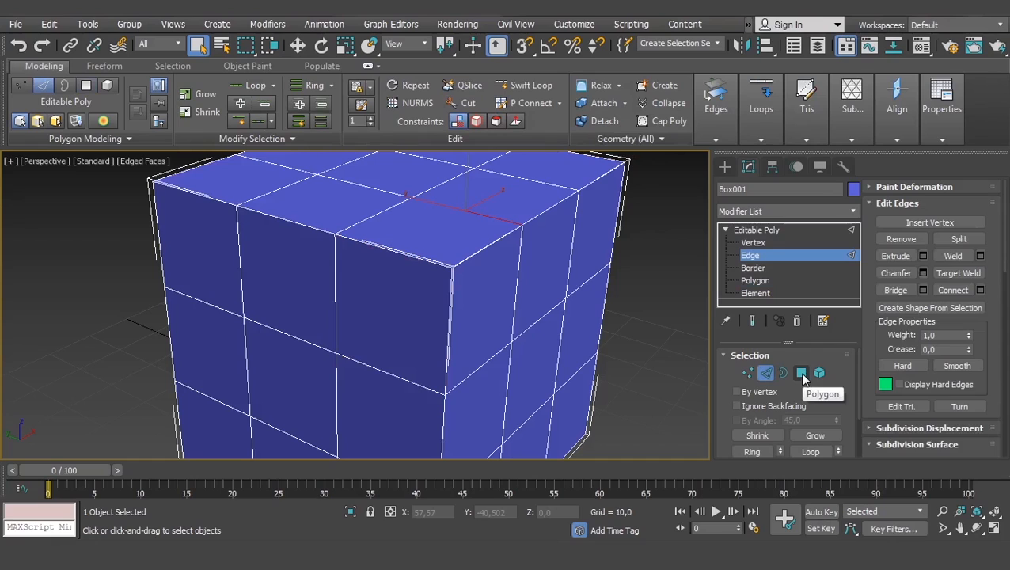
pyautogui.click(801, 372)
pyautogui.click(419, 293)
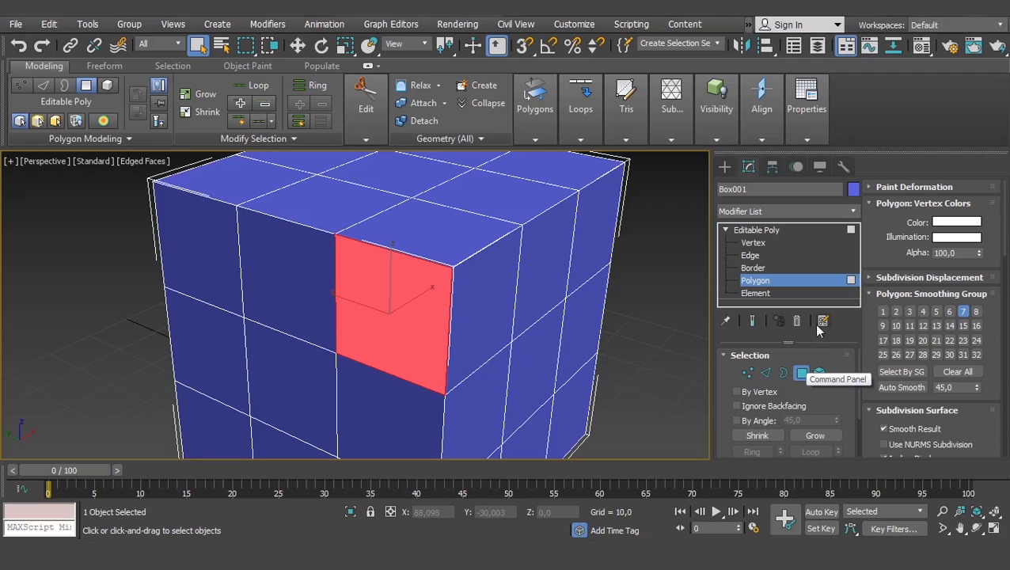
pyautogui.scroll(-3, 492, 335)
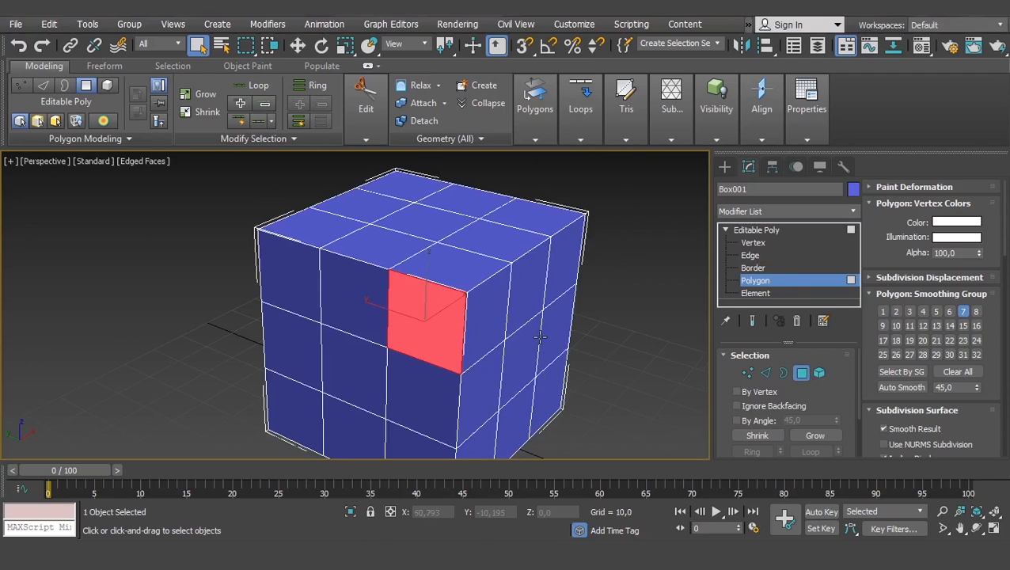
pyautogui.scroll(-5, 530, 344)
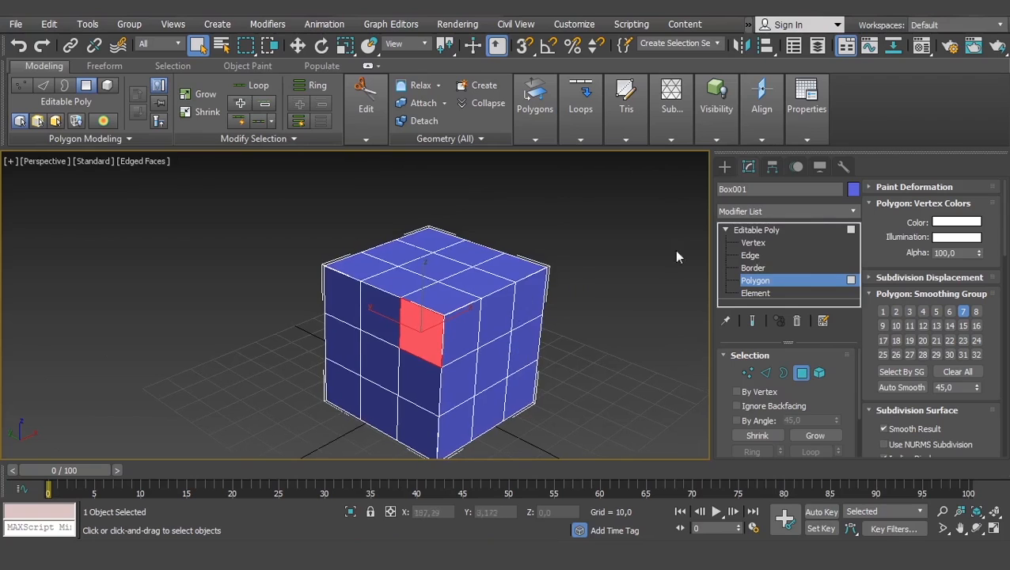
# - At the Vertex level, select the right corner vertex of the top face and try to move it
pyautogui.click(758, 242)
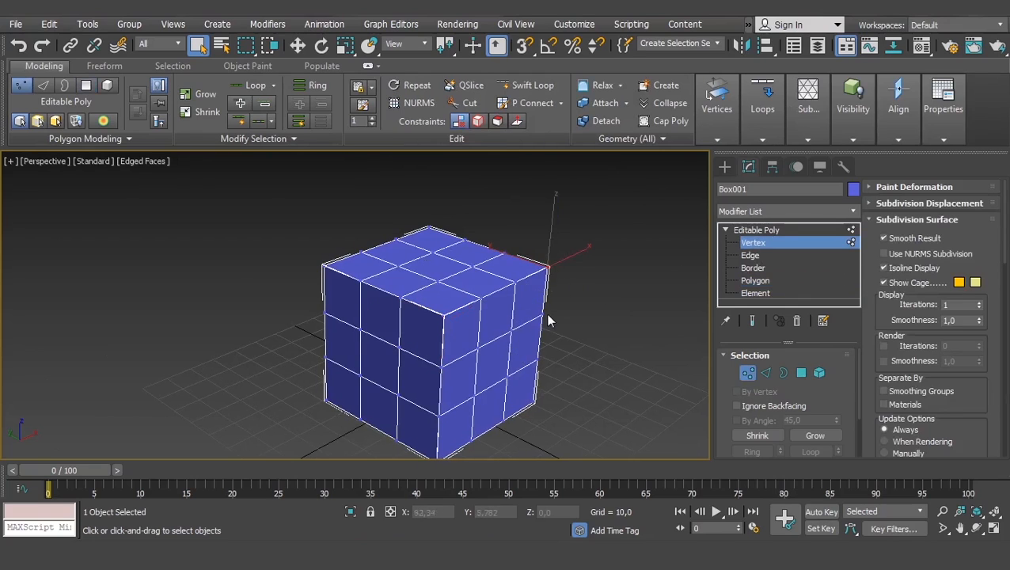
pyautogui.click(548, 268)
pyautogui.moveTo(537, 242); pyautogui.dragTo(593, 260)
pyautogui.rightClick(594, 260)
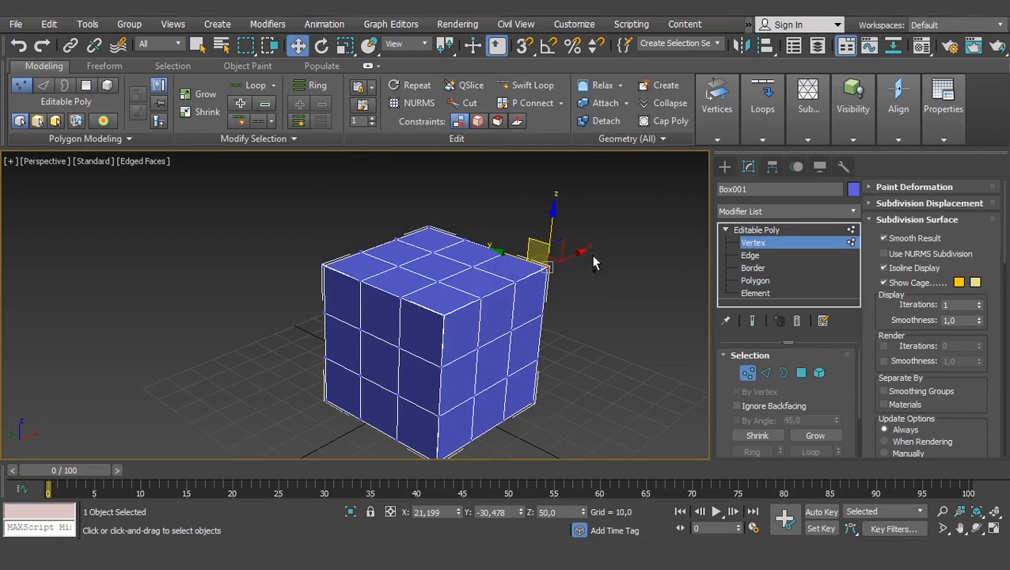
# - Select the group of vertices around the top face's right corner and try rotating and scaling them
pyautogui.moveTo(633, 188); pyautogui.dragTo(491, 284)
pyautogui.press('e')
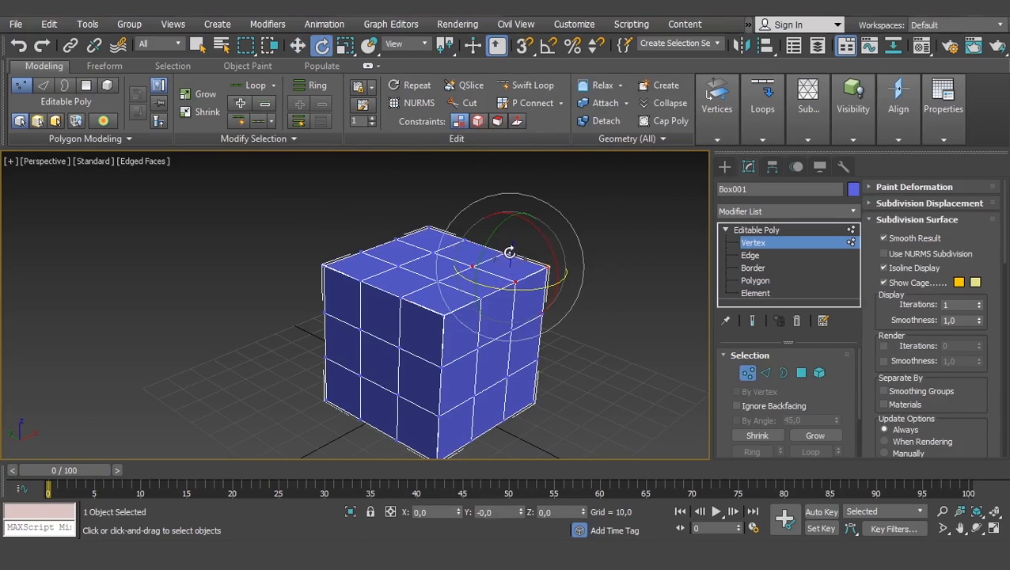
pyautogui.rightClick(515, 250)
pyautogui.moveTo(519, 250); pyautogui.dragTo(542, 217)
pyautogui.press('r')
pyautogui.rightClick(542, 217)
# - At the Edge level, select an edge at the top face's right corner and try to move it upward
pyautogui.click(753, 254)
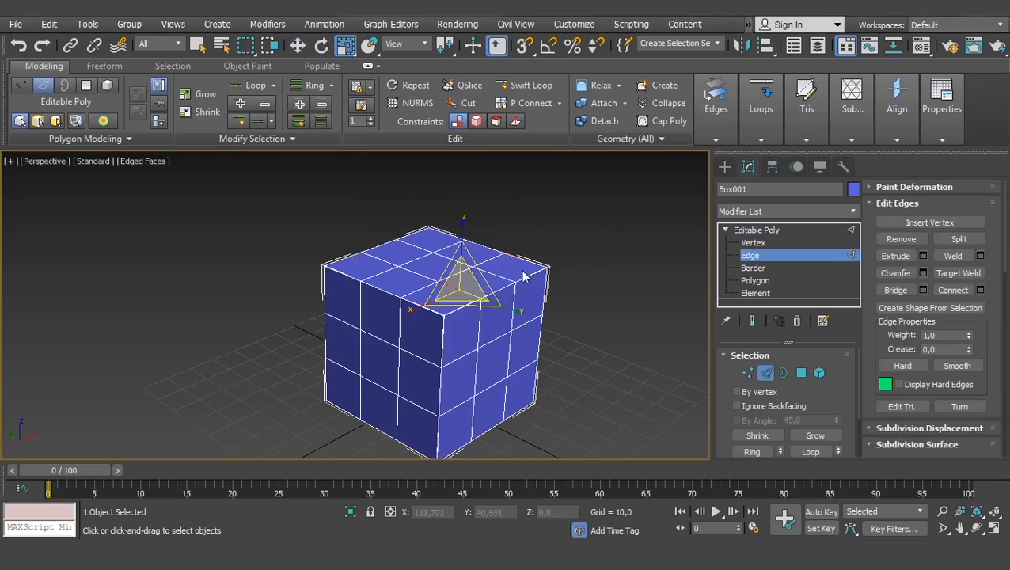
pyautogui.click(514, 283)
pyautogui.press('w')
pyautogui.moveTo(534, 266); pyautogui.dragTo(553, 171)
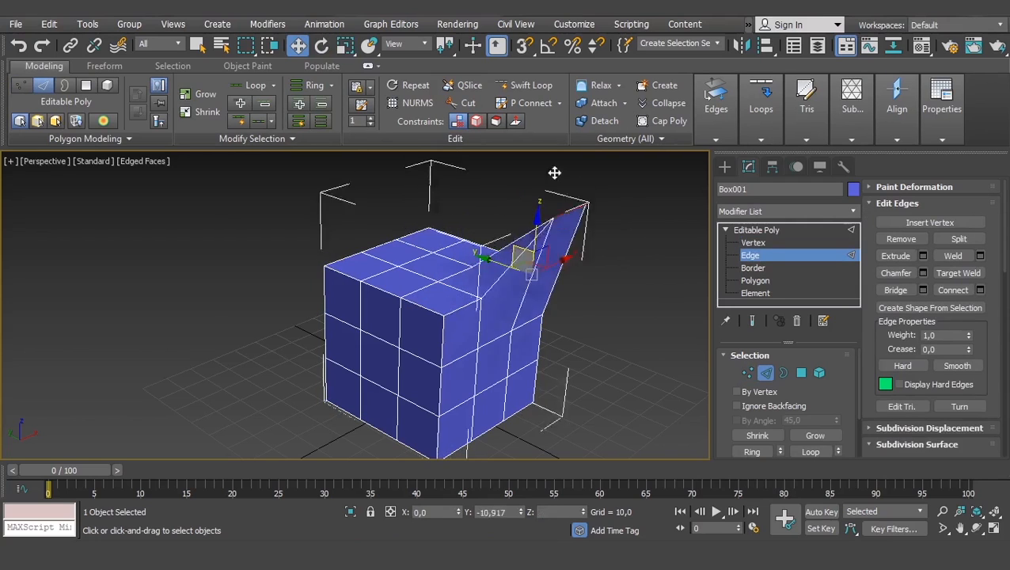
pyautogui.rightClick(554, 171)
# - At the Polygon level, select the middle polygon on the top face's left border, try to move it, and undo the move
pyautogui.click(748, 281)
pyautogui.click(433, 271)
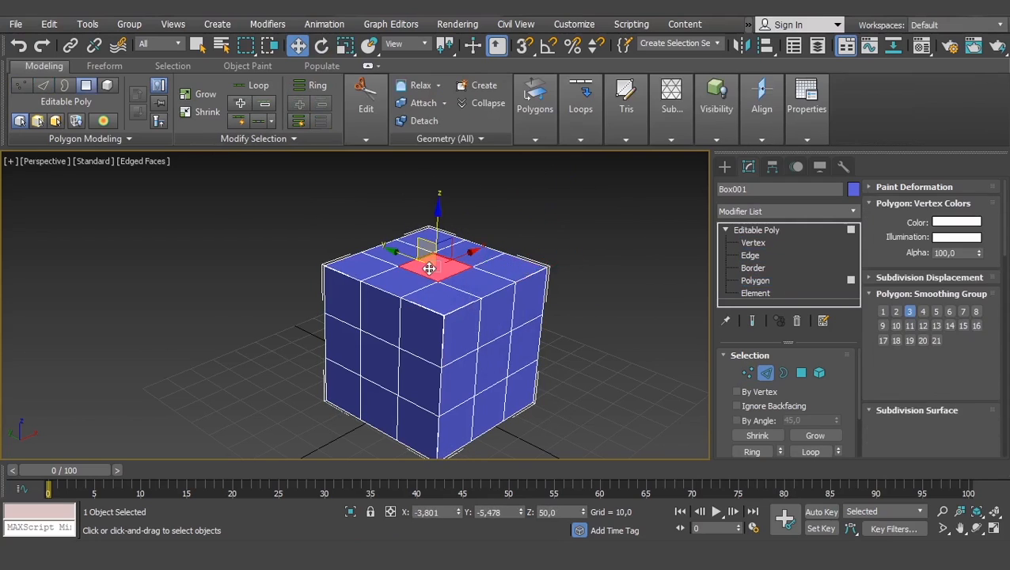
pyautogui.click(398, 286)
pyautogui.keyDown('alt'); pyautogui.moveTo(410, 309); pyautogui.dragTo(388, 249, button='middle'); pyautogui.keyUp('alt')
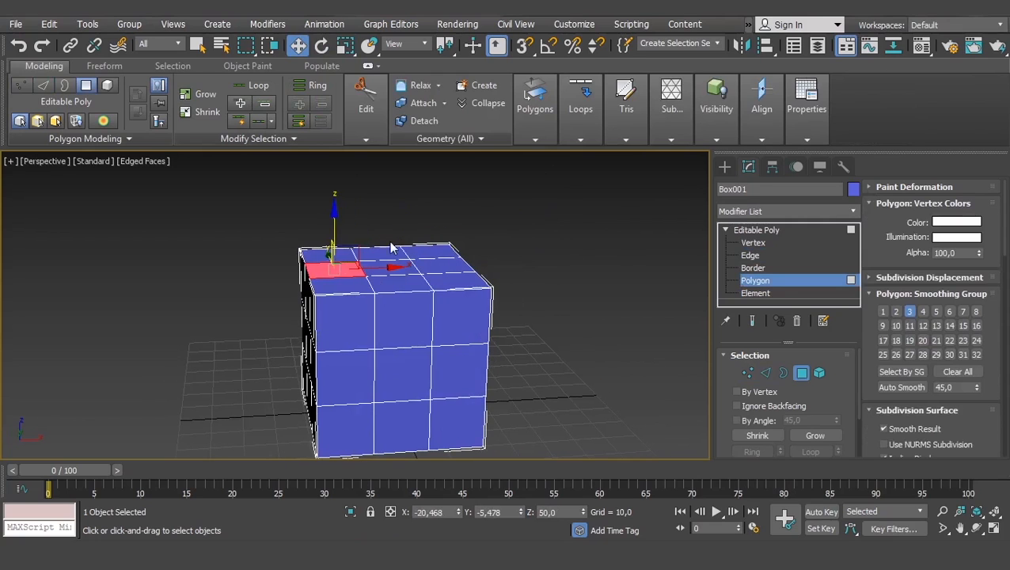
pyautogui.moveTo(353, 250); pyautogui.dragTo(301, 197)
pyautogui.hotkey('ctrl', 'z')
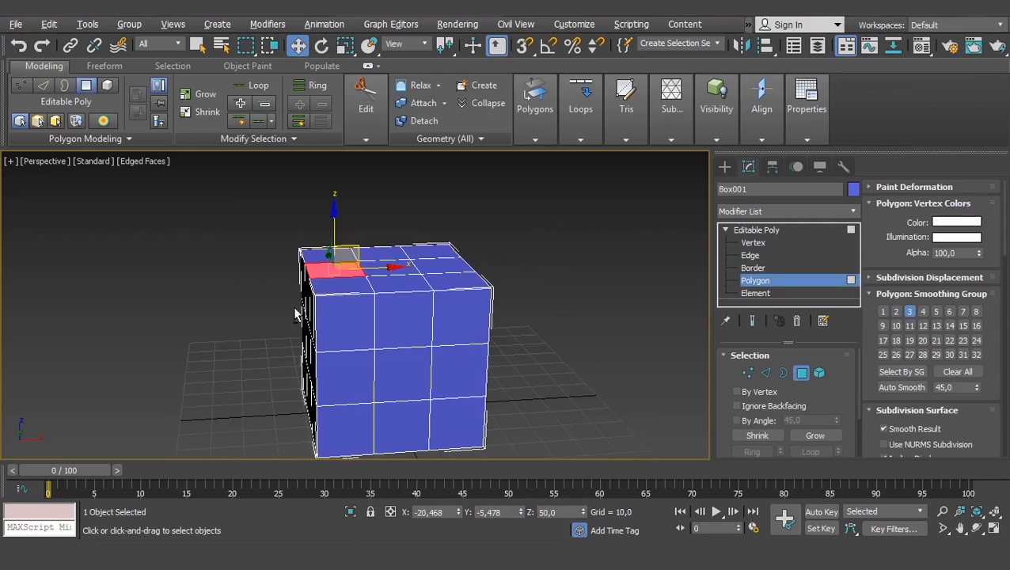
# - Select the centre polygon of the cube's left side face, try to move it along the X axis, and undo the move
pyautogui.keyDown('alt'); pyautogui.moveTo(298, 314); pyautogui.dragTo(328, 308, button='middle'); pyautogui.keyUp('alt')
pyautogui.click(342, 343)
pyautogui.keyDown('alt'); pyautogui.moveTo(342, 344); pyautogui.dragTo(365, 345, button='middle'); pyautogui.keyUp('alt')
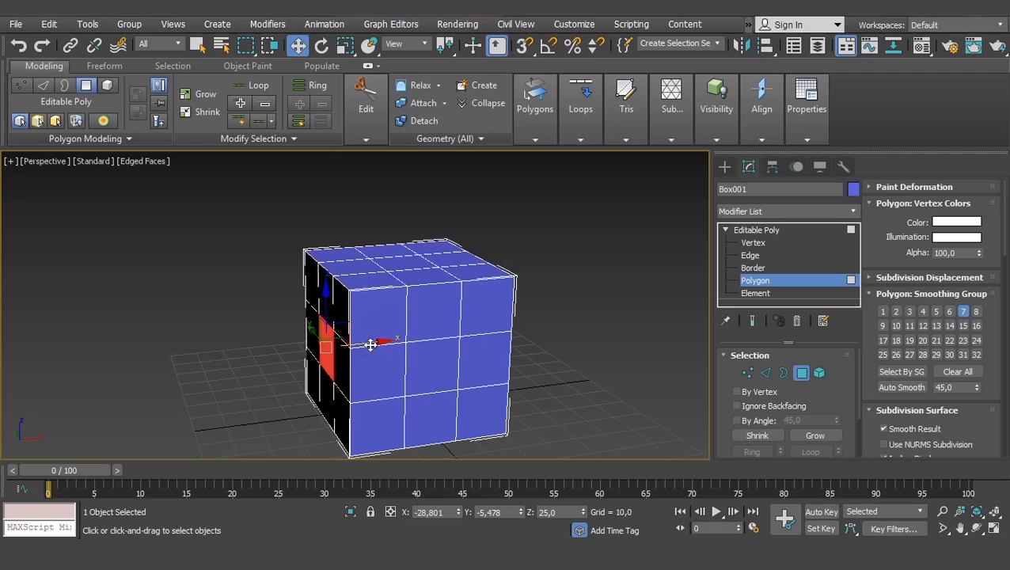
pyautogui.moveTo(368, 345); pyautogui.dragTo(278, 343)
pyautogui.hotkey('ctrl', 'z')
pyautogui.keyDown('alt'); pyautogui.moveTo(368, 342); pyautogui.dragTo(393, 319, button='middle'); pyautogui.keyUp('alt')
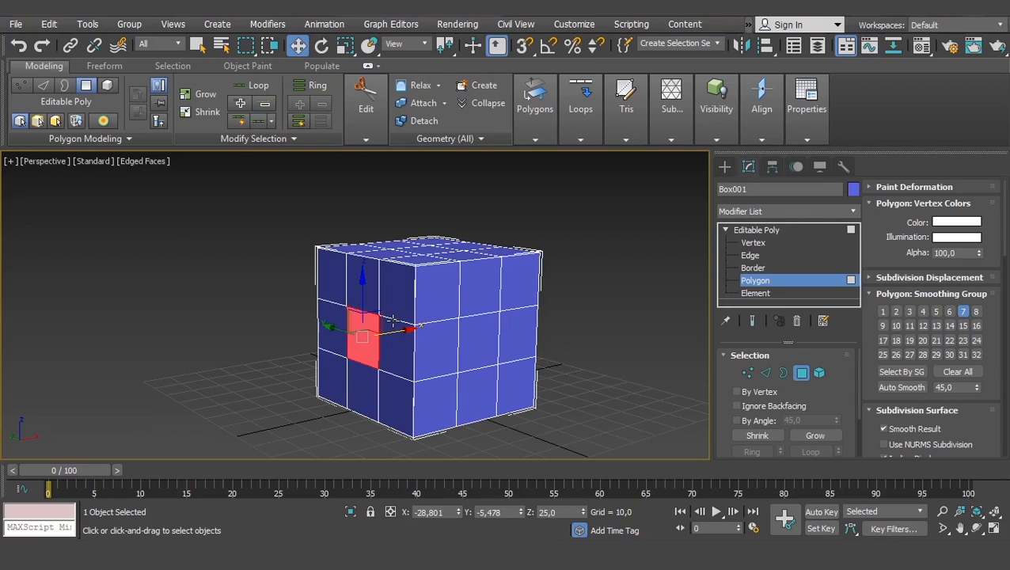
# - Bring the Edit Polygons tools into view and select the middle polygon along the top face's rear-right border
pyautogui.scroll(-2, 727, 400)
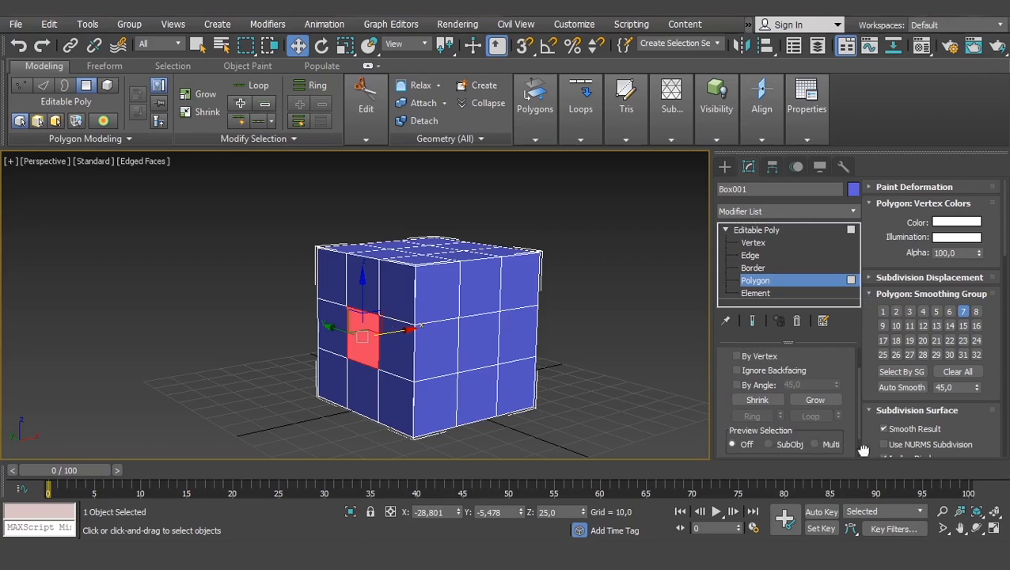
pyautogui.scroll(-3, 878, 332)
pyautogui.scroll(-10, 864, 361)
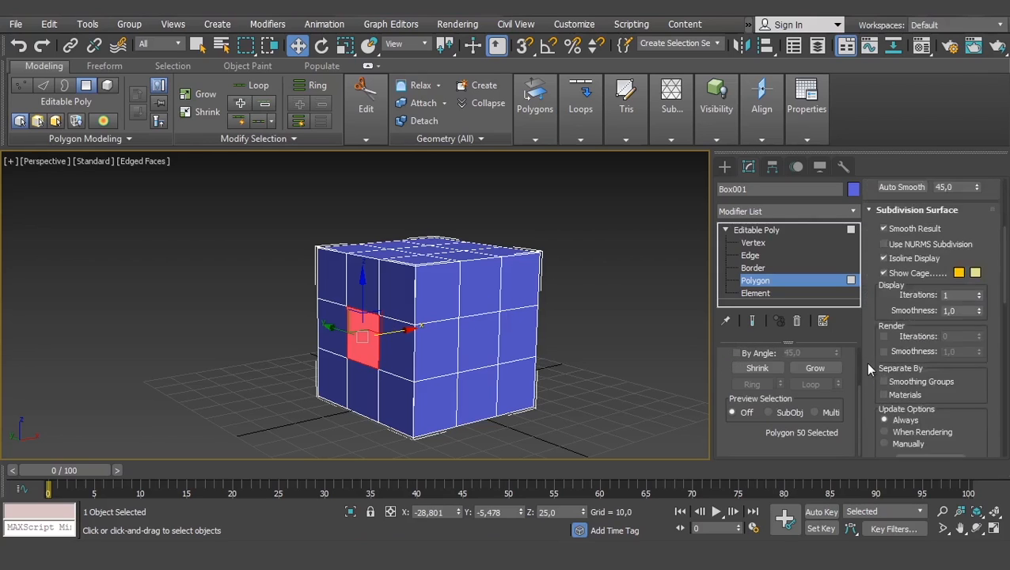
pyautogui.scroll(2, 910, 238)
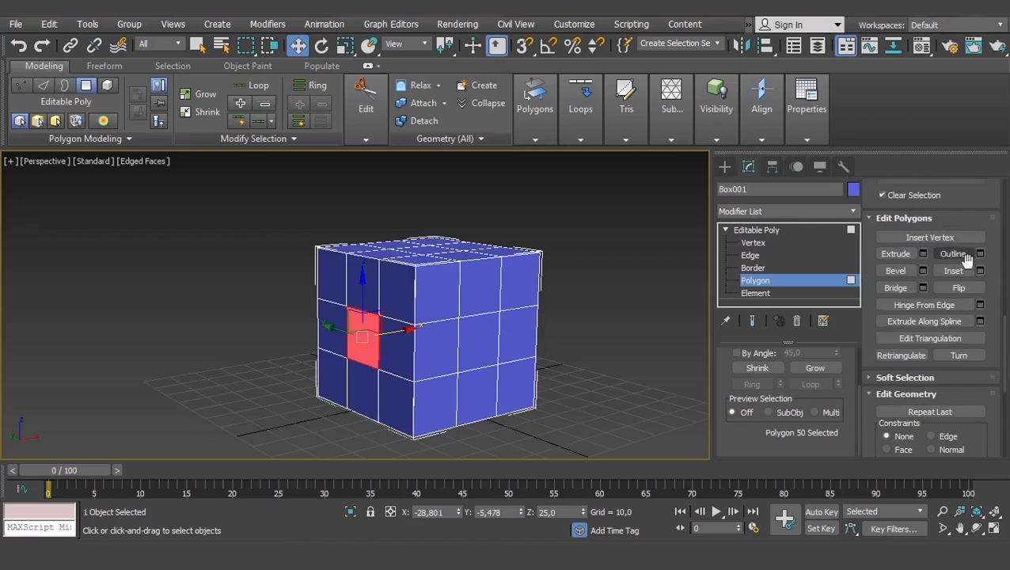
pyautogui.scroll(1, 720, 366)
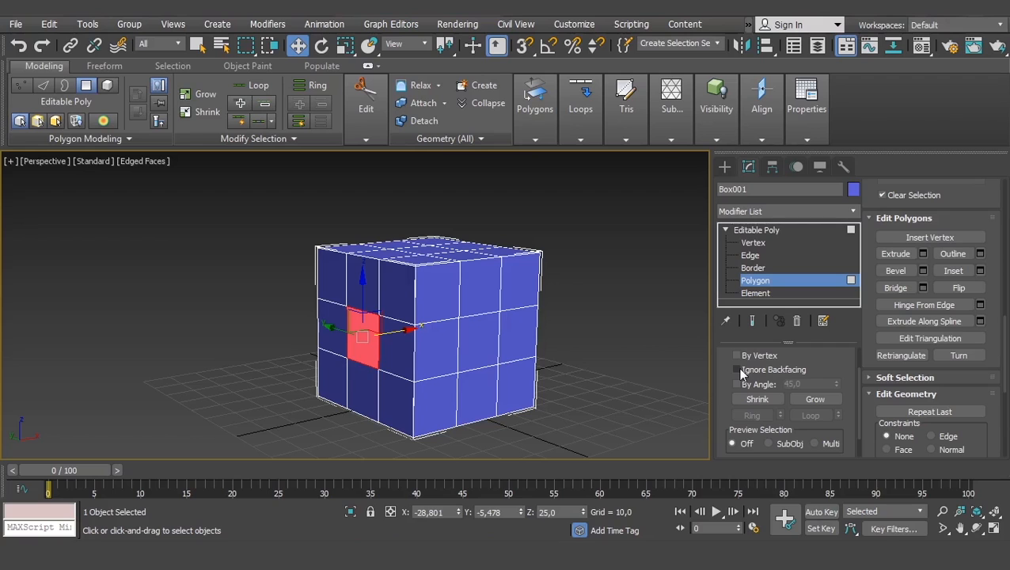
pyautogui.moveTo(487, 280)
pyautogui.mouseDown(button='middle')
pyautogui.moveTo(513, 300)
pyautogui.moveTo(470, 278)
pyautogui.moveTo(478, 290)
pyautogui.mouseUp(button='middle')
pyautogui.scroll(5, 478, 291)
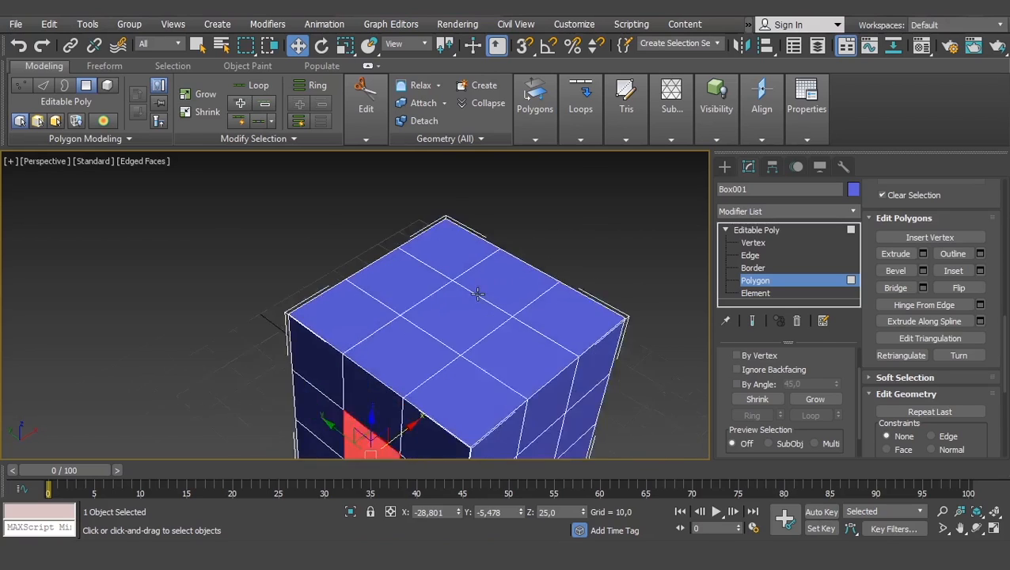
pyautogui.click(526, 277)
pyautogui.scroll(-5, 527, 276)
pyautogui.moveTo(545, 294); pyautogui.dragTo(458, 274, button='middle')
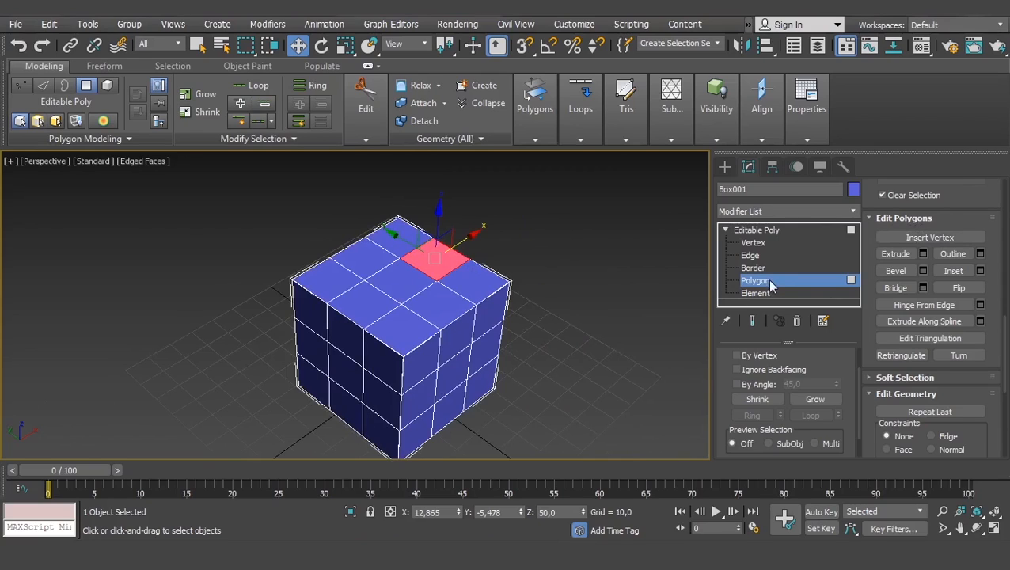
# - Extrude the selected top polygon upward by about 20.7 freehand, inspect it from several sides, and undo the extrusion
pyautogui.click(895, 254)
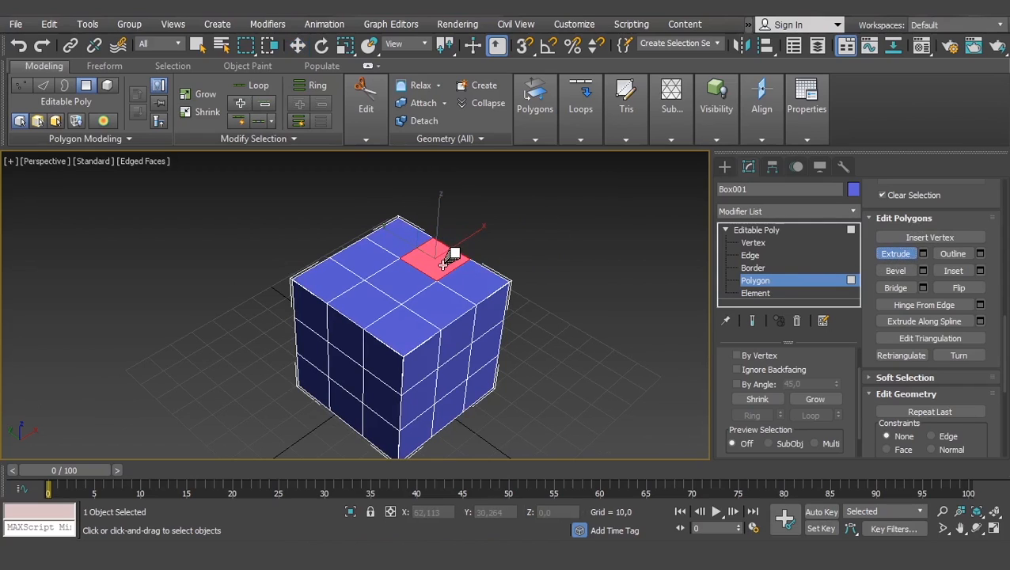
pyautogui.moveTo(445, 258); pyautogui.dragTo(455, 170)
pyautogui.scroll(5, 477, 265)
pyautogui.moveTo(476, 265); pyautogui.dragTo(327, 309, button='middle')
pyautogui.scroll(-4, 410, 268)
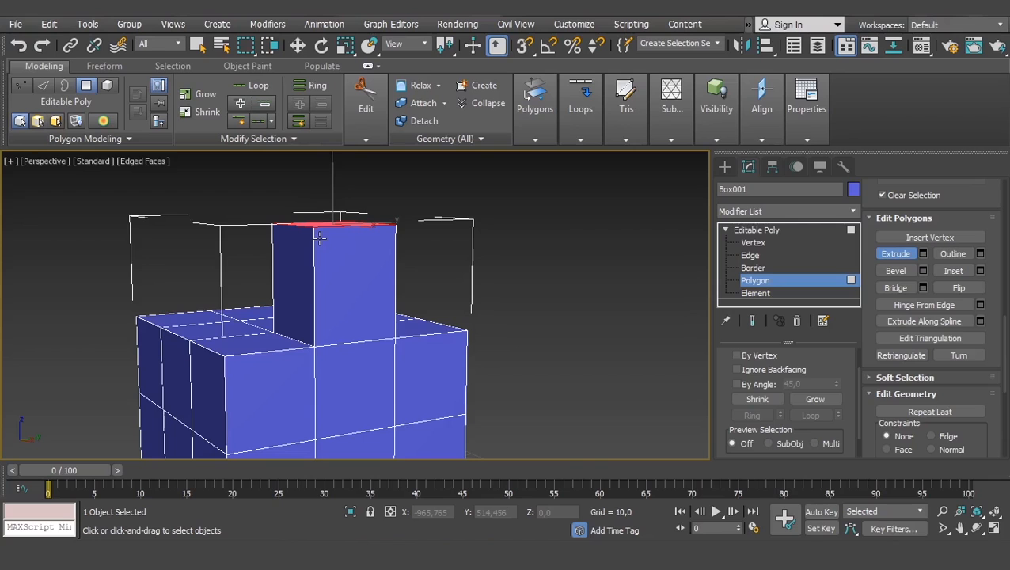
pyautogui.keyDown('alt'); pyautogui.moveTo(353, 236); pyautogui.dragTo(499, 253, button='middle'); pyautogui.keyUp('alt')
pyautogui.press('w')
pyautogui.keyDown('alt'); pyautogui.moveTo(513, 287); pyautogui.dragTo(486, 300, button='middle'); pyautogui.keyUp('alt')
pyautogui.hotkey('ctrl', 'z')
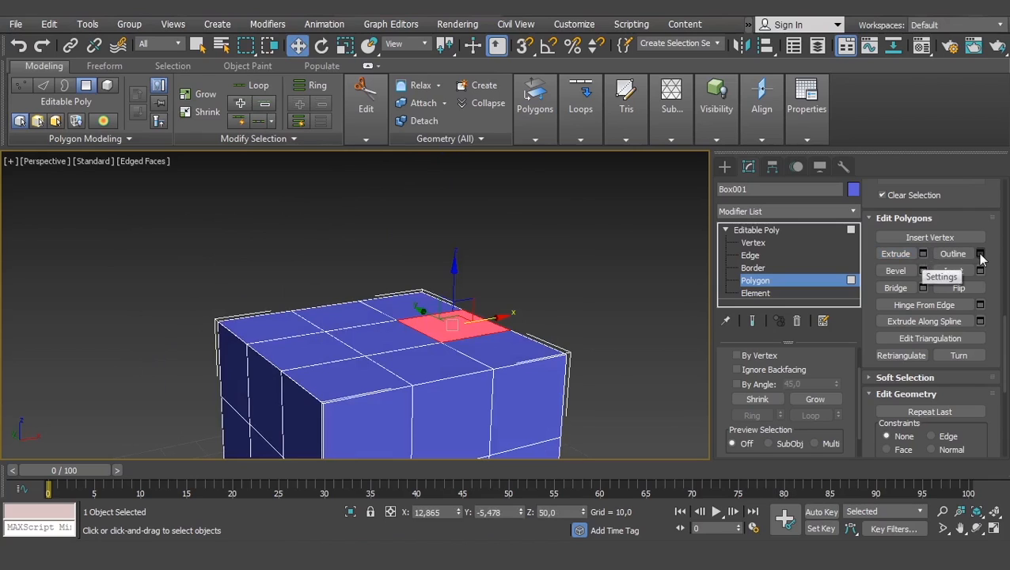
# - Extrude the selected top polygon through the Extrude settings with a height of 23,496, and undo the extrusion
pyautogui.click(922, 254)
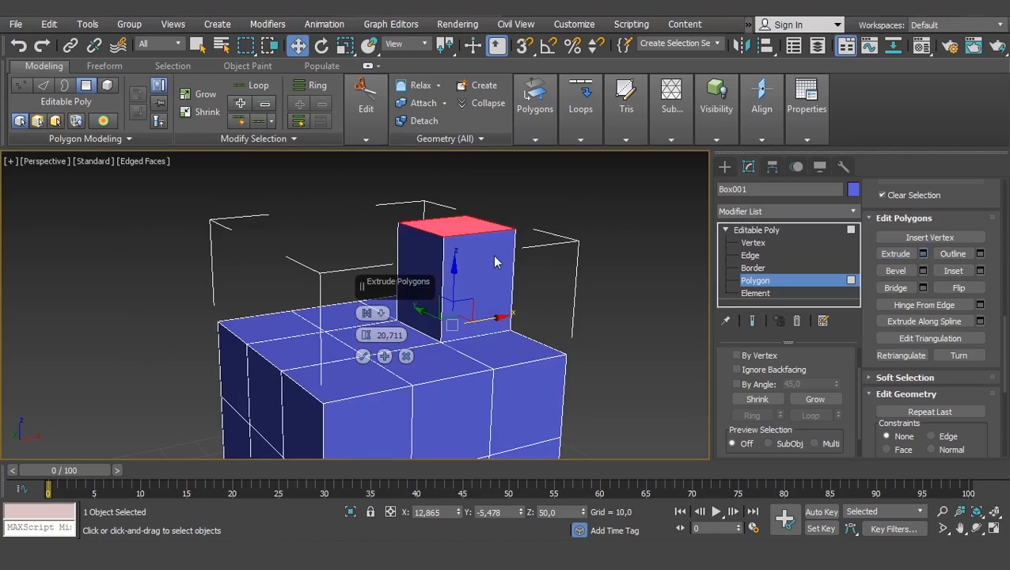
pyautogui.moveTo(559, 238); pyautogui.dragTo(609, 274, button='middle')
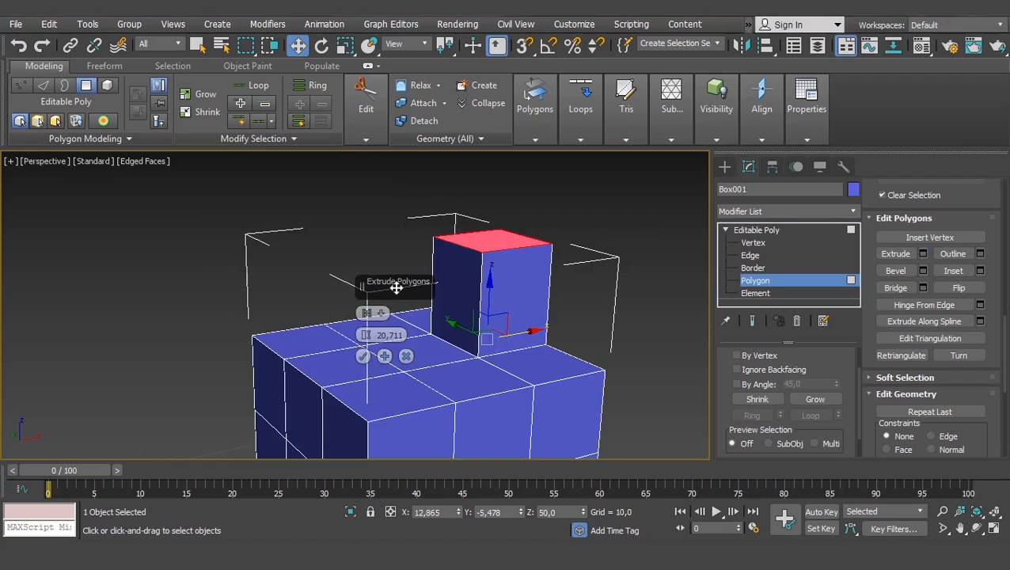
pyautogui.moveTo(397, 288); pyautogui.dragTo(318, 205)
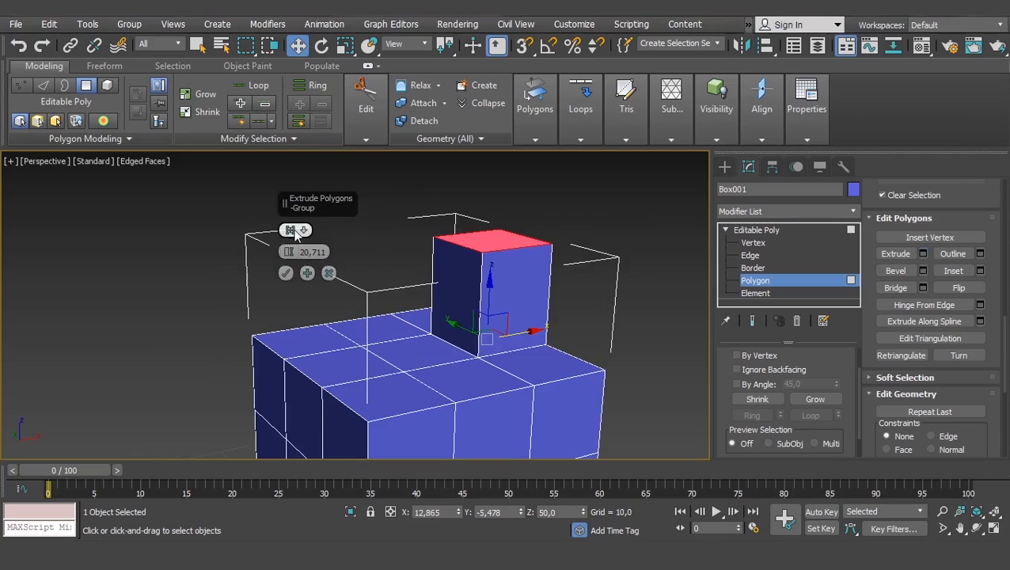
pyautogui.moveTo(292, 254)
pyautogui.mouseDown()
pyautogui.moveTo(286, 236)
pyautogui.moveTo(295, 295)
pyautogui.moveTo(296, 221)
pyautogui.moveTo(294, 261)
pyautogui.moveTo(295, 251)
pyautogui.mouseUp()
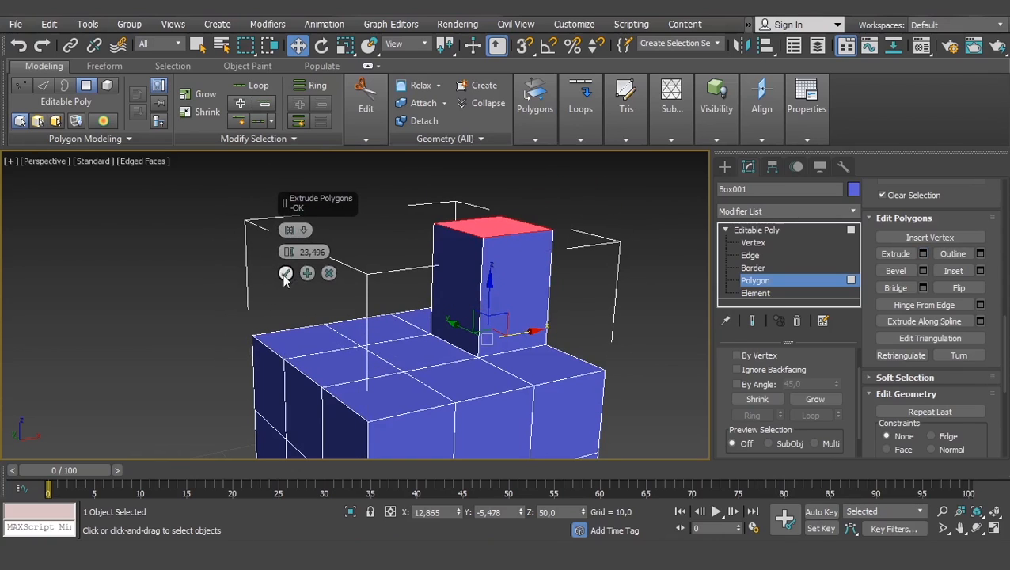
pyautogui.click(285, 274)
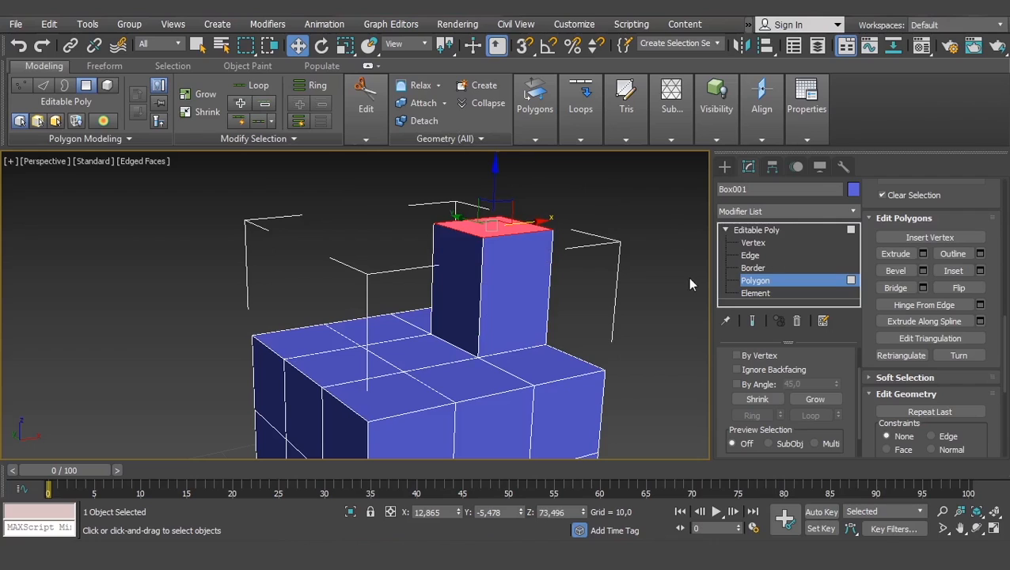
pyautogui.hotkey('ctrl', 'z')
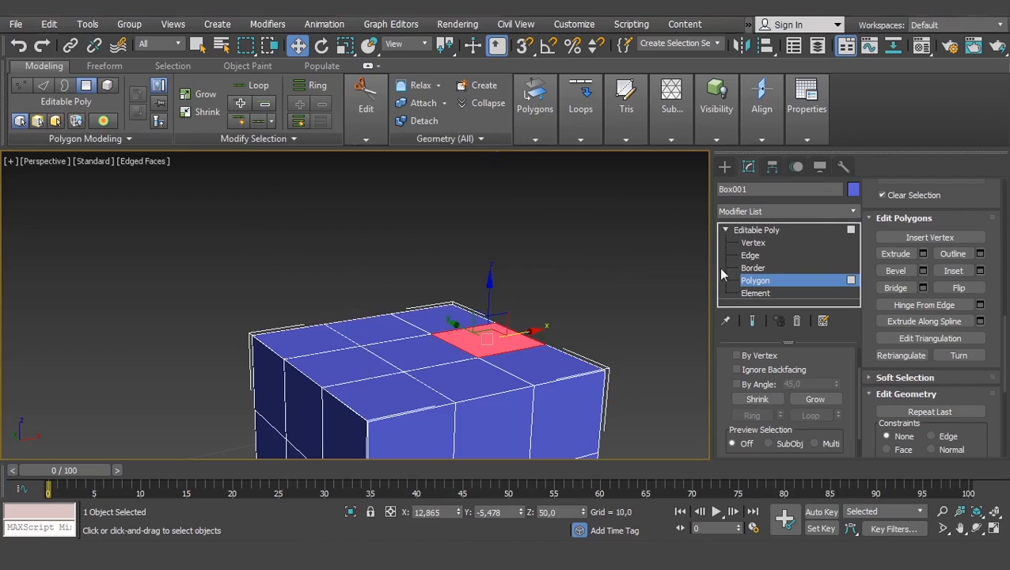
# - Bevel the selected top polygon about 23.5 upward, tapering its outline inward to a narrow tip
pyautogui.click(895, 270)
pyautogui.moveTo(487, 336); pyautogui.dragTo(505, 234)
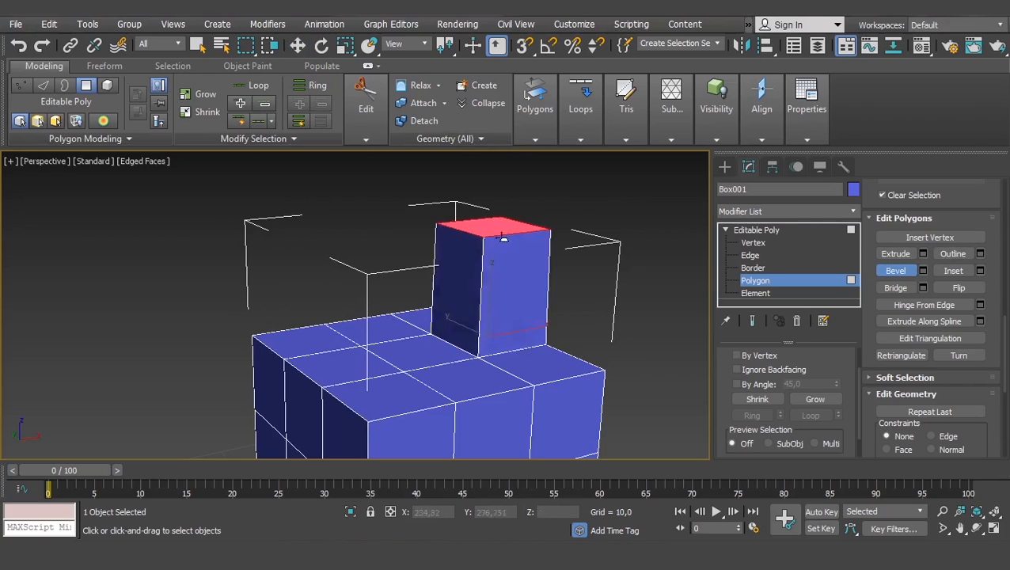
pyautogui.click(489, 262)
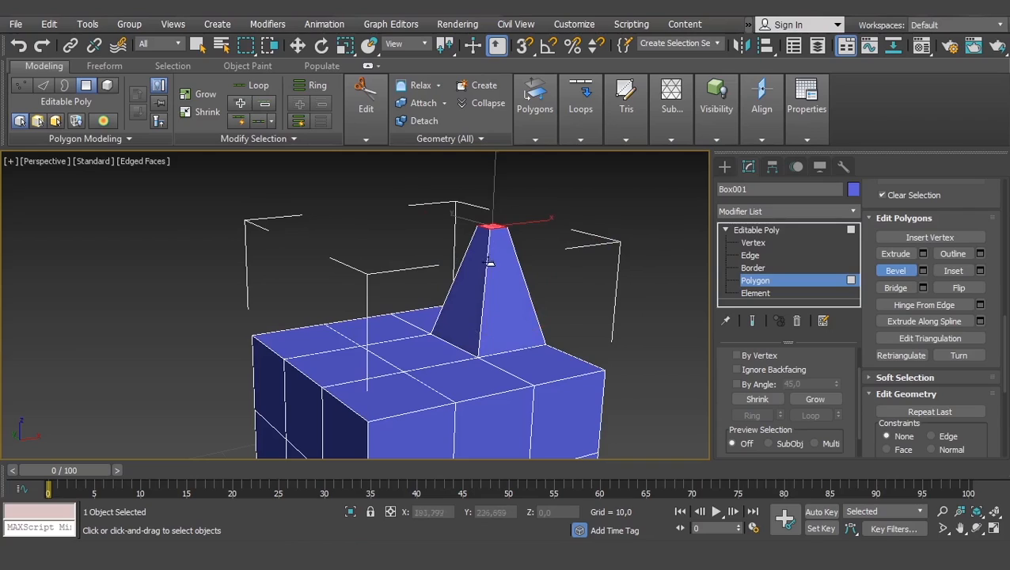
pyautogui.rightClick(589, 244)
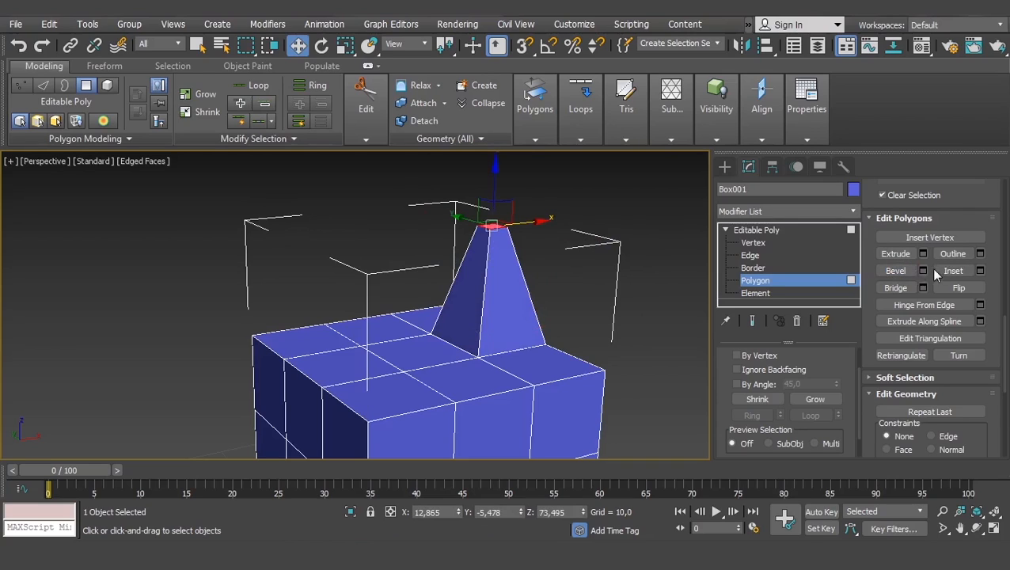
# - Undo the bevel and inset the selected top polygon freehand into a smaller square
pyautogui.hotkey('ctrl', 'z')
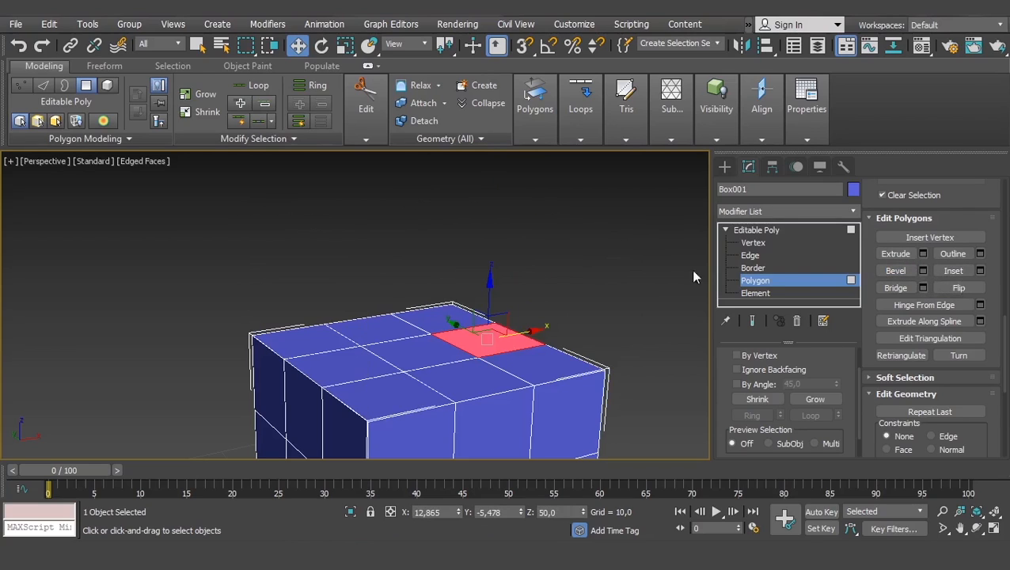
pyautogui.click(947, 271)
pyautogui.moveTo(473, 321); pyautogui.dragTo(489, 292, button='middle')
pyautogui.moveTo(489, 293); pyautogui.dragTo(485, 304)
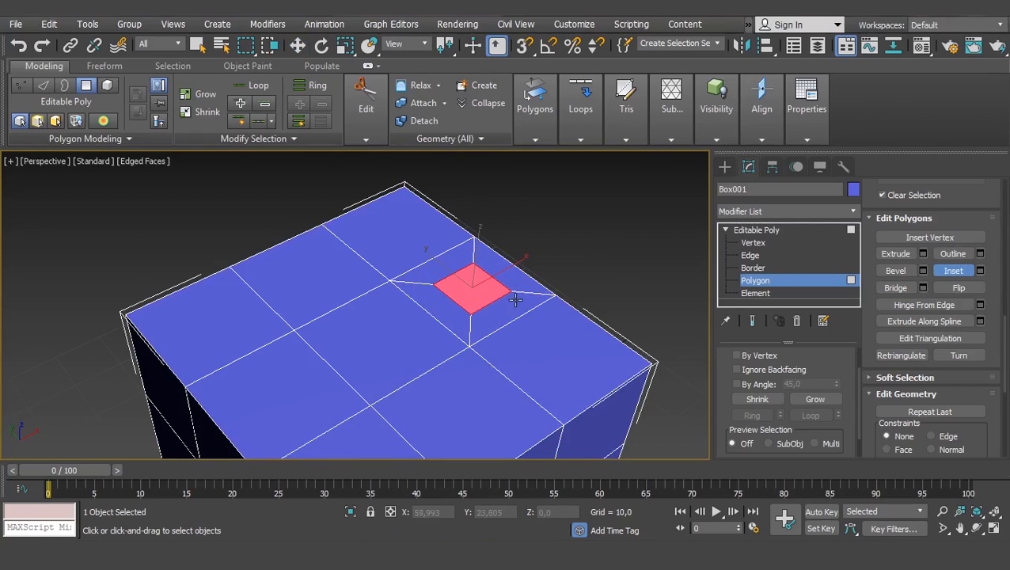
pyautogui.keyDown('alt'); pyautogui.moveTo(505, 299); pyautogui.dragTo(482, 270, button='middle'); pyautogui.keyUp('alt')
pyautogui.scroll(3, 517, 289)
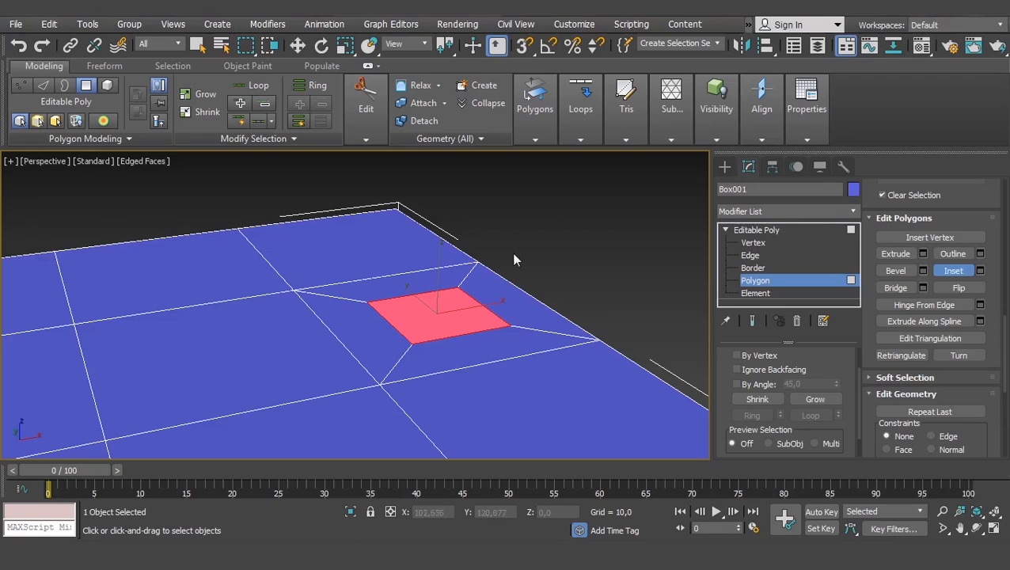
# - Undo the inset on the selected top polygon
pyautogui.press('w')
pyautogui.scroll(-2, 451, 292)
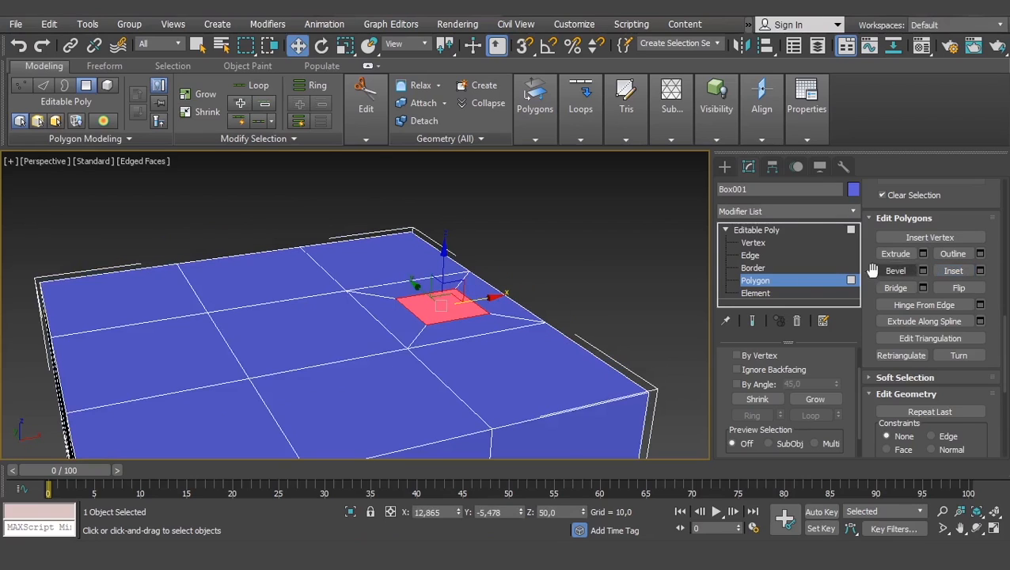
pyautogui.hotkey('ctrl', 'z')
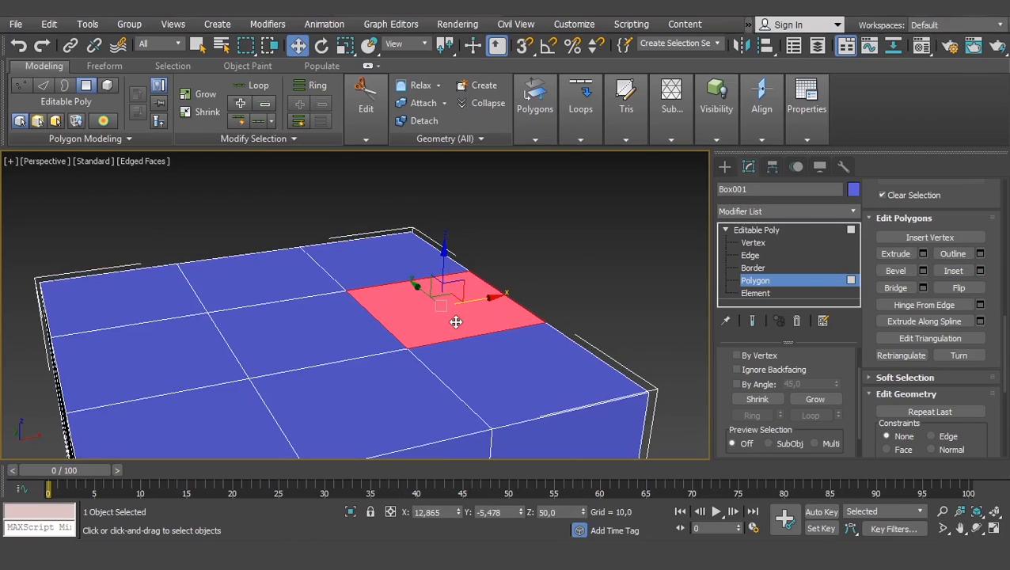
# - Delete the middle strip of polygons running all the way around the box, splitting it into two separate halves
pyautogui.moveTo(257, 331); pyautogui.dragTo(271, 328, button='middle')
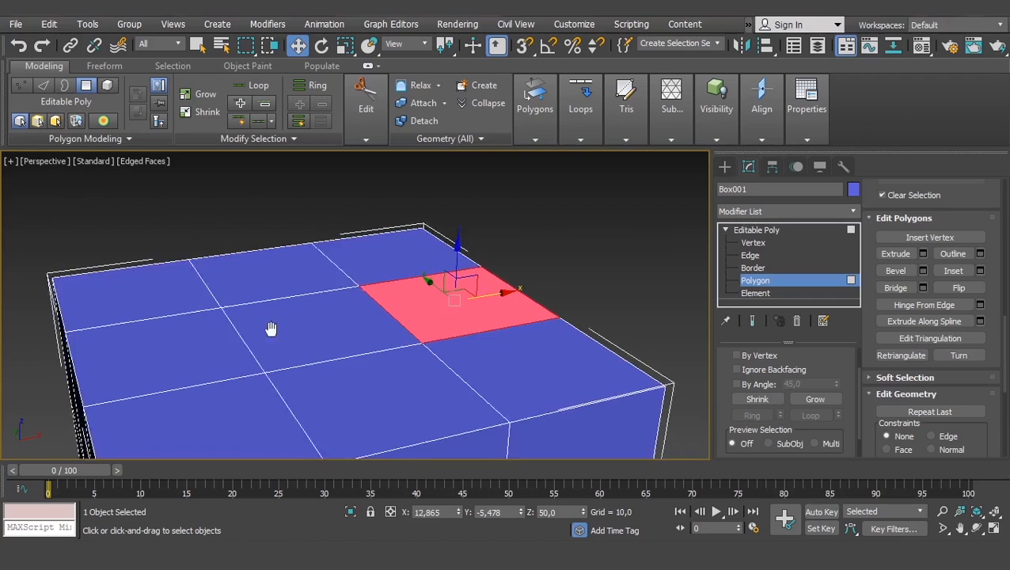
pyautogui.scroll(-3, 299, 312)
pyautogui.keyDown('alt'); pyautogui.moveTo(359, 325); pyautogui.dragTo(679, 250, button='middle'); pyautogui.keyUp('alt')
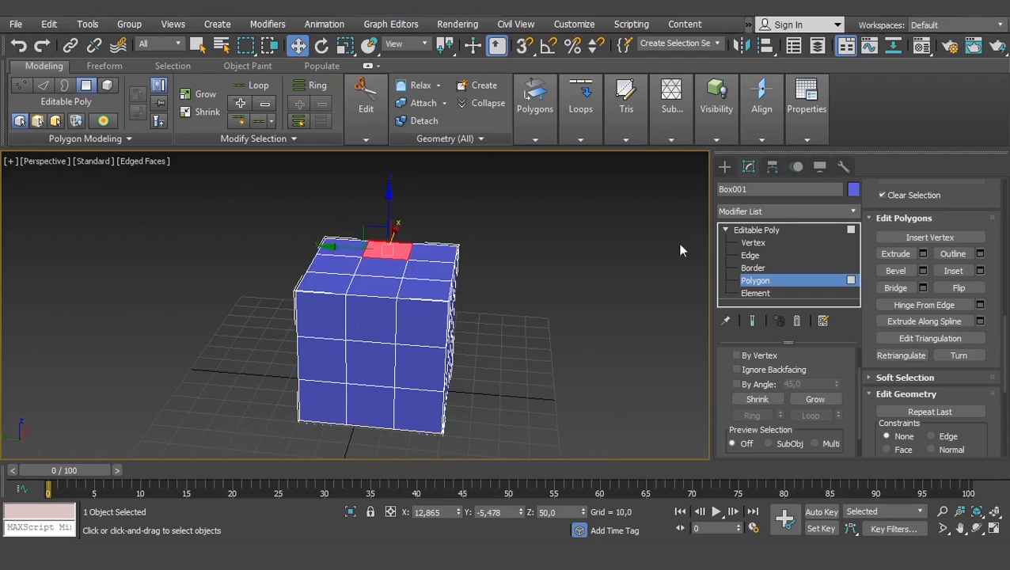
pyautogui.keyDown('alt'); pyautogui.moveTo(457, 287); pyautogui.dragTo(473, 278, button='middle'); pyautogui.keyUp('alt')
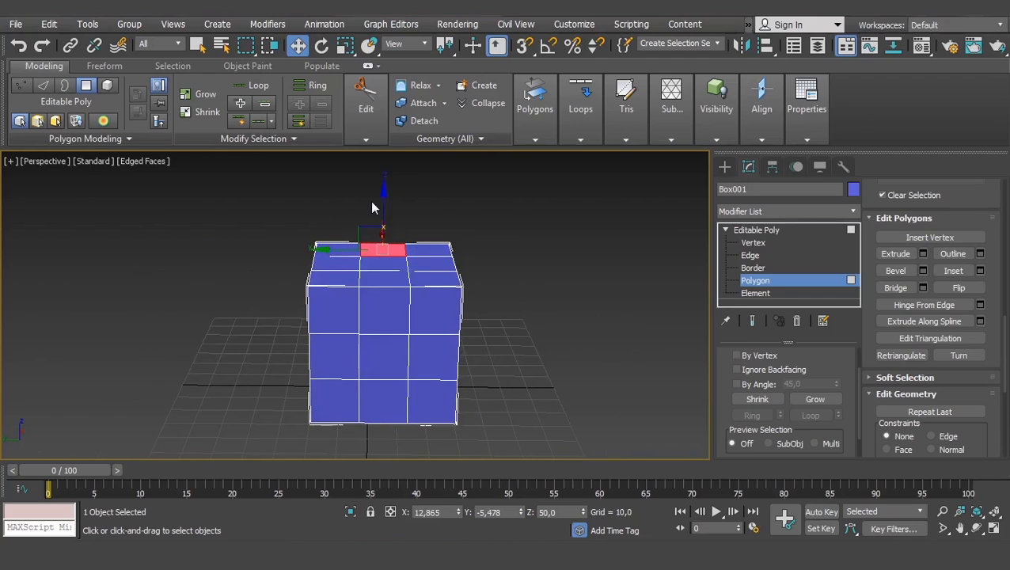
pyautogui.keyDown('shift'); pyautogui.click(377, 418); pyautogui.keyUp('shift')
pyautogui.press('Delete')
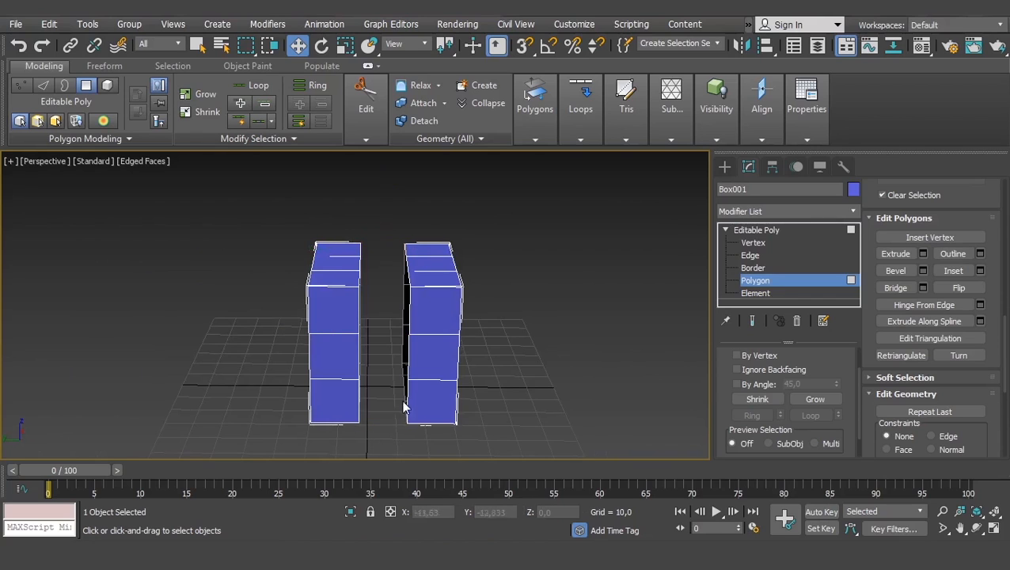
# - Switch to the Edge level and select the two facing middle edges on the inner top borders of the halves
pyautogui.keyDown('alt'); pyautogui.moveTo(403, 407); pyautogui.dragTo(674, 257, button='middle'); pyautogui.keyUp('alt')
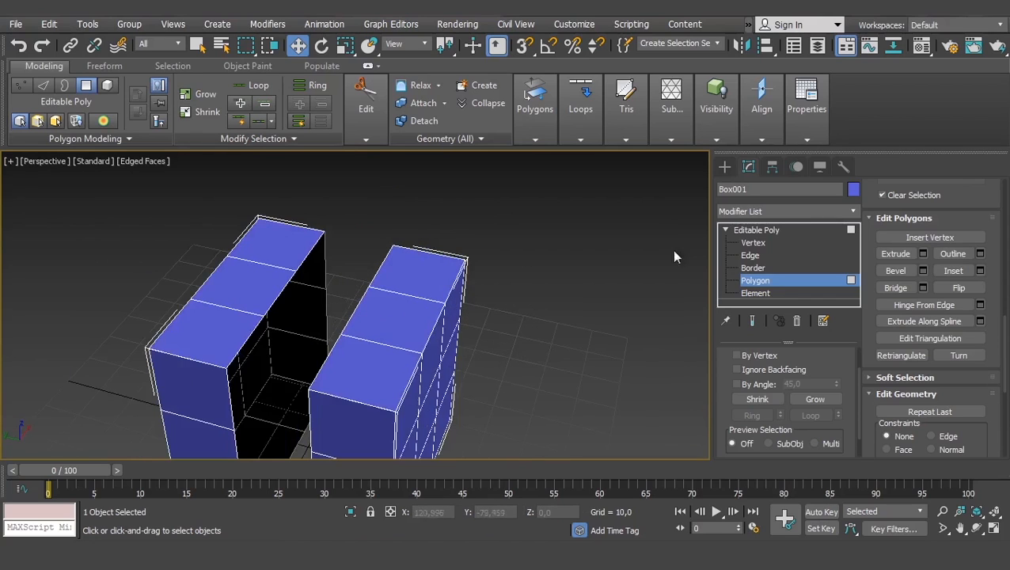
pyautogui.click(749, 255)
pyautogui.keyDown('alt'); pyautogui.moveTo(300, 251); pyautogui.dragTo(477, 230, button='middle'); pyautogui.keyUp('alt')
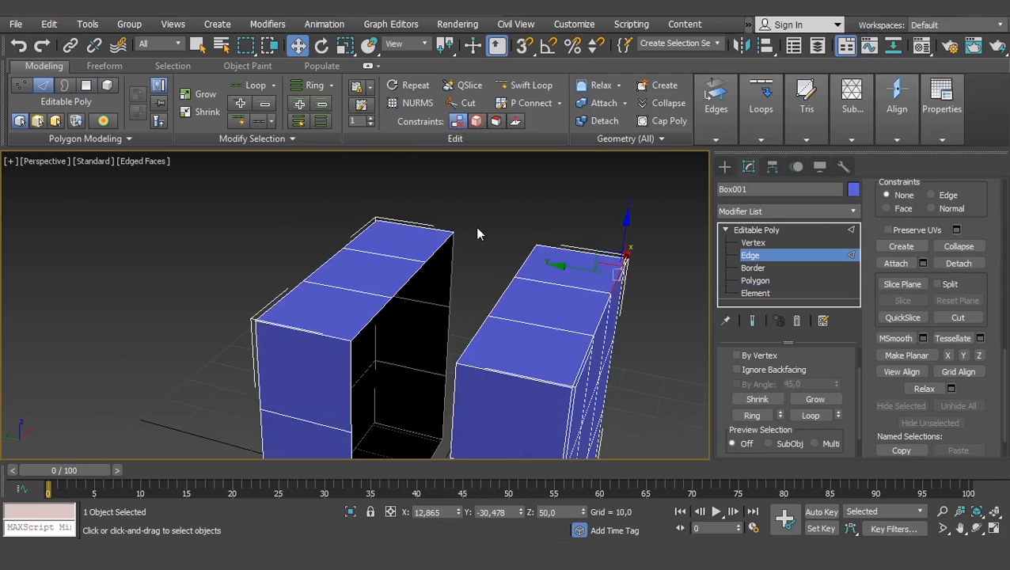
pyautogui.click(413, 278)
pyautogui.scroll(4, 413, 278)
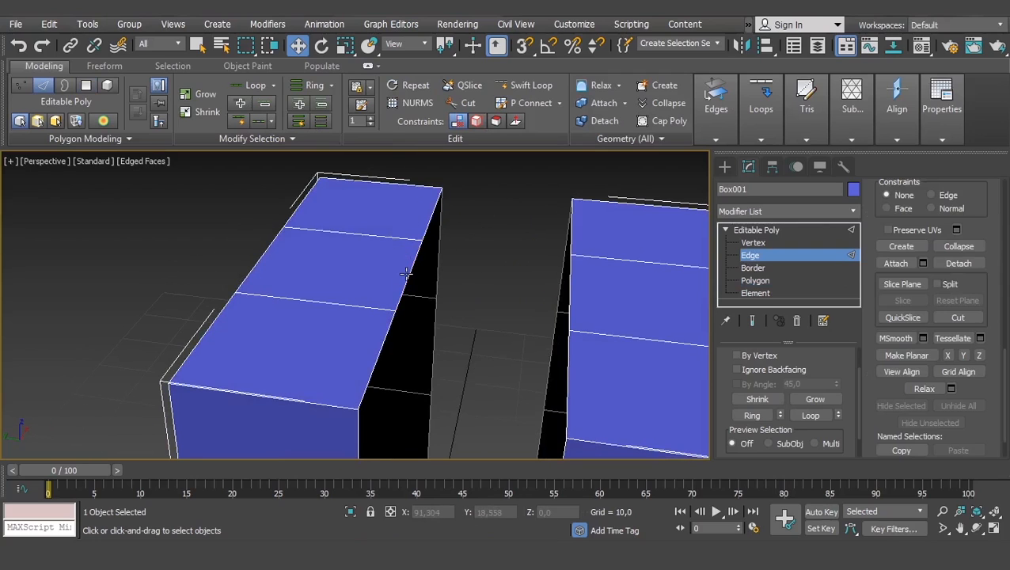
pyautogui.keyDown('alt'); pyautogui.moveTo(409, 273); pyautogui.dragTo(349, 277, button='middle'); pyautogui.keyUp('alt')
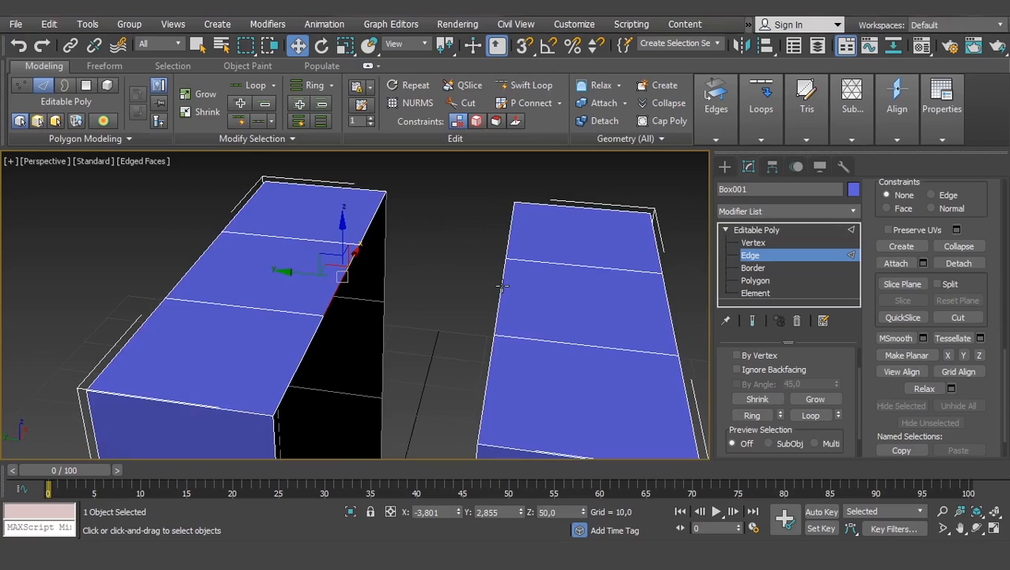
pyautogui.click(369, 273)
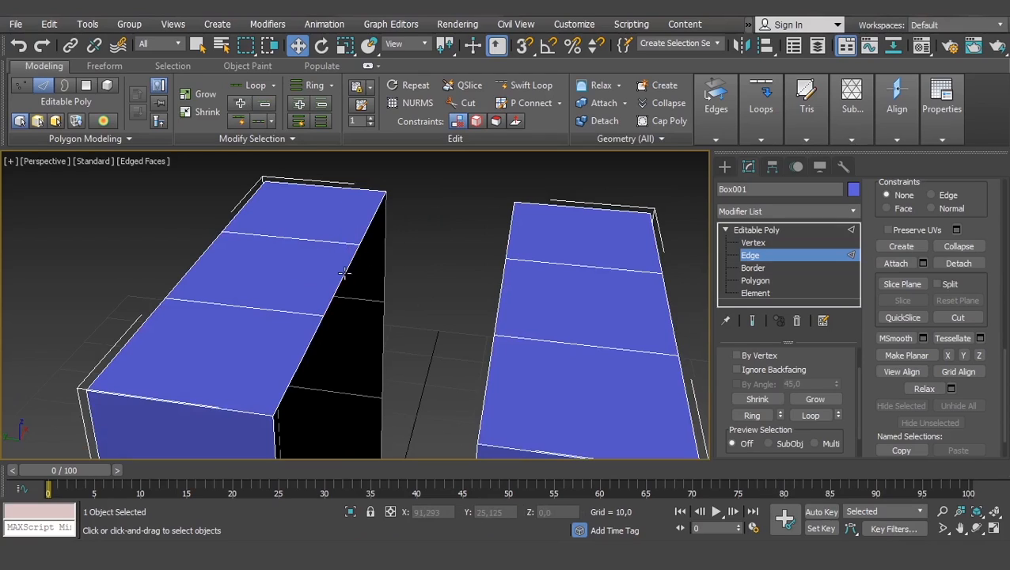
pyautogui.click(344, 273)
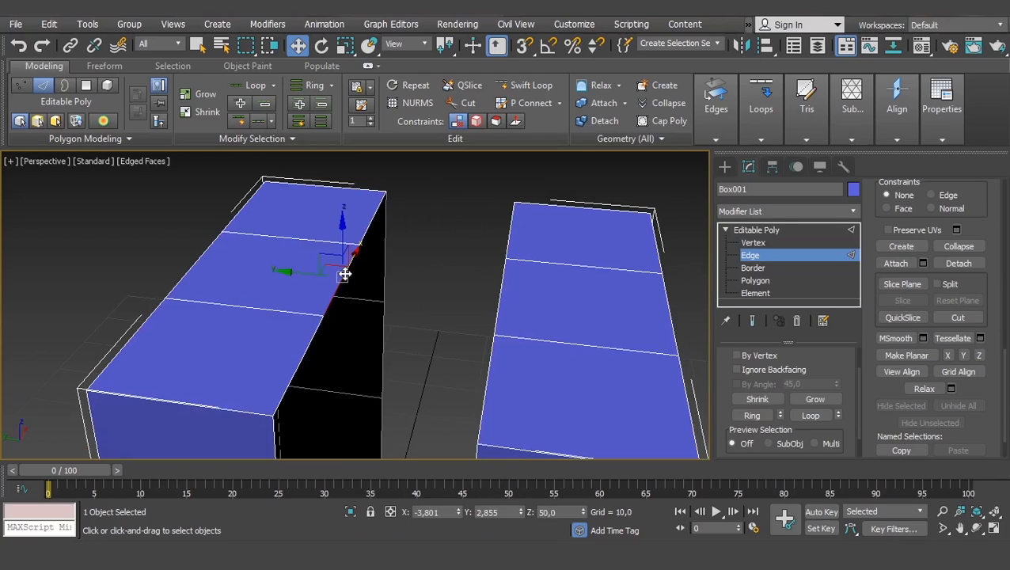
pyautogui.click(499, 301)
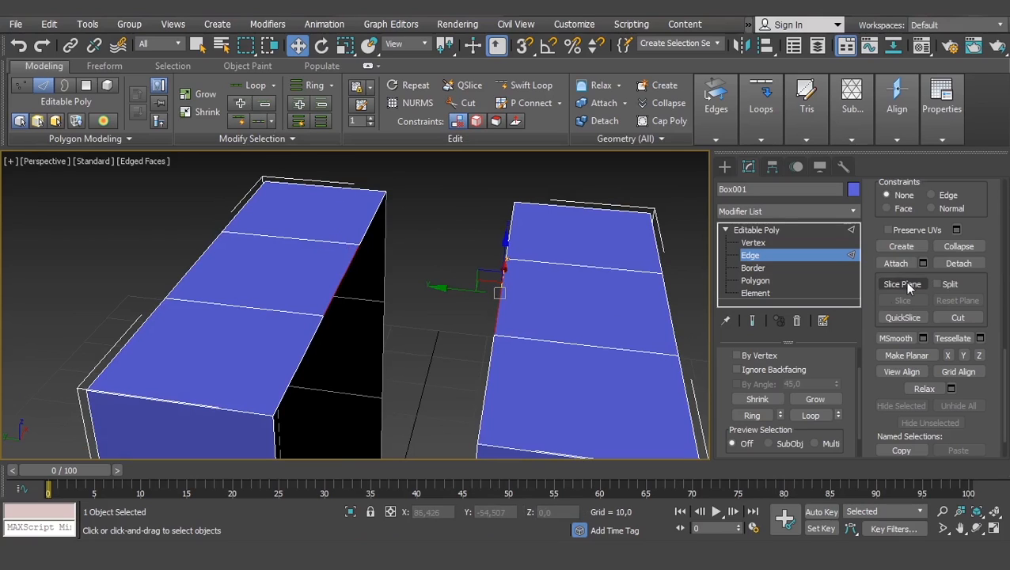
# - Bridge the two selected middle top edges across the gap, and undo the bridge
pyautogui.scroll(-10, 873, 326)
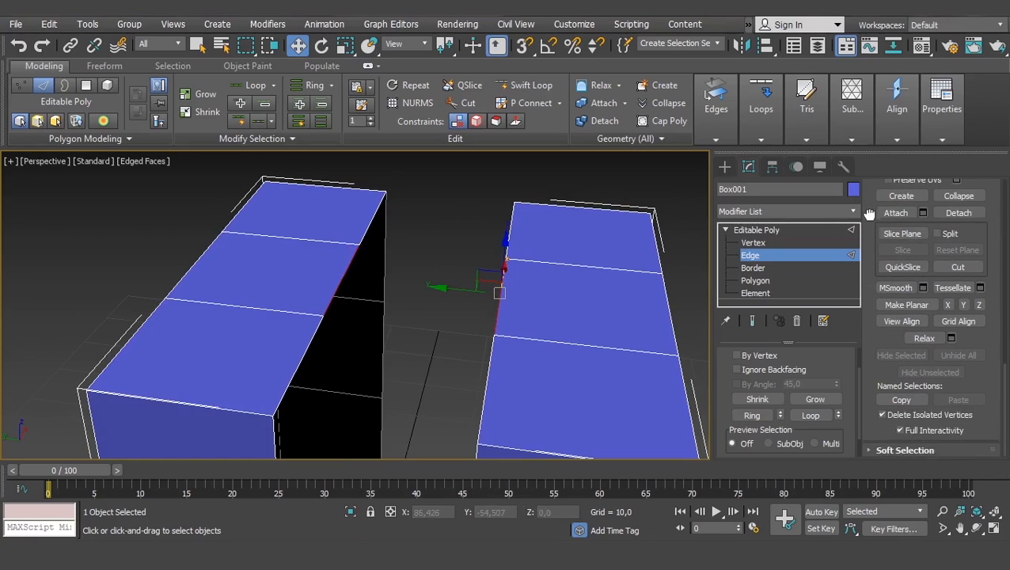
pyautogui.scroll(4, 896, 216)
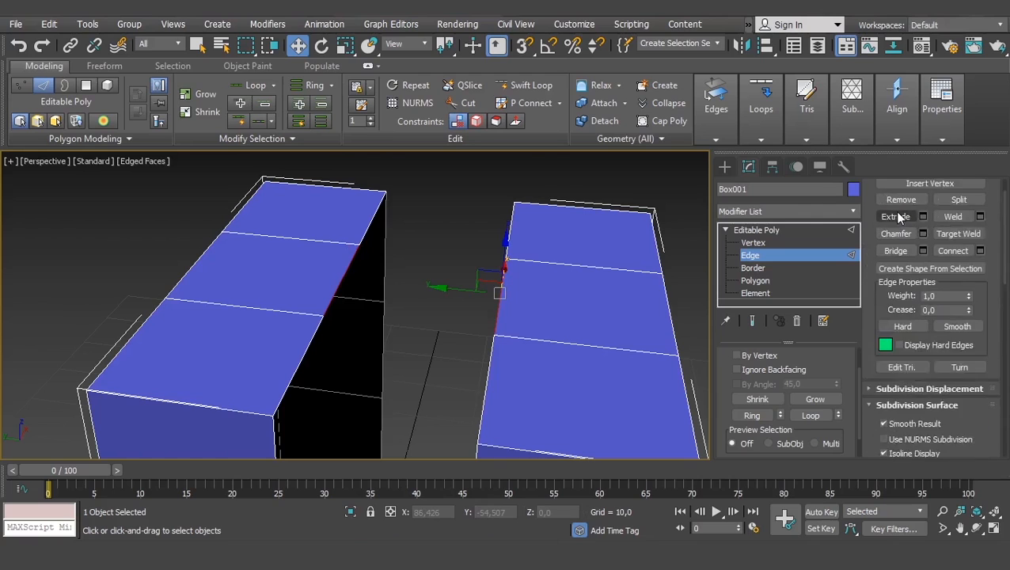
pyautogui.click(896, 273)
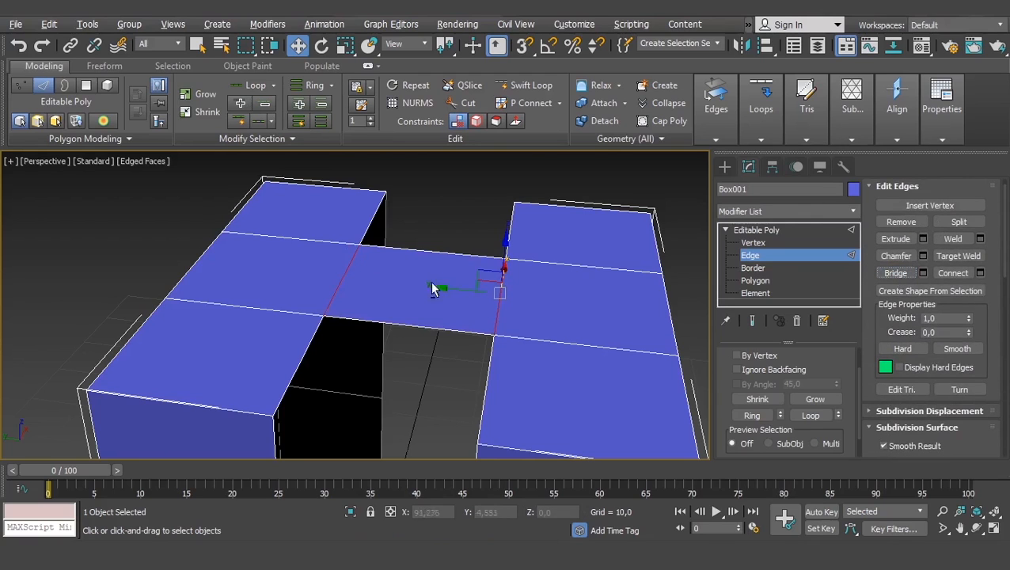
pyautogui.keyDown('alt'); pyautogui.moveTo(429, 281); pyautogui.dragTo(346, 266, button='middle'); pyautogui.keyUp('alt')
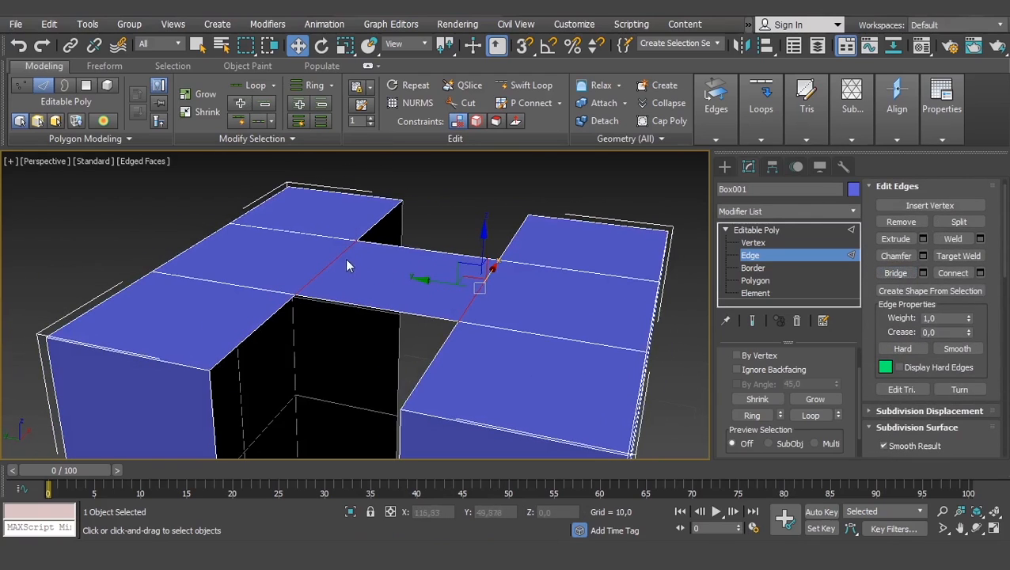
pyautogui.click(332, 255)
pyautogui.hotkey('ctrl', 'z')
# - Preview a bridge between the middle top edges with 4 segments in the Bridge settings, and discard it
pyautogui.click(922, 272)
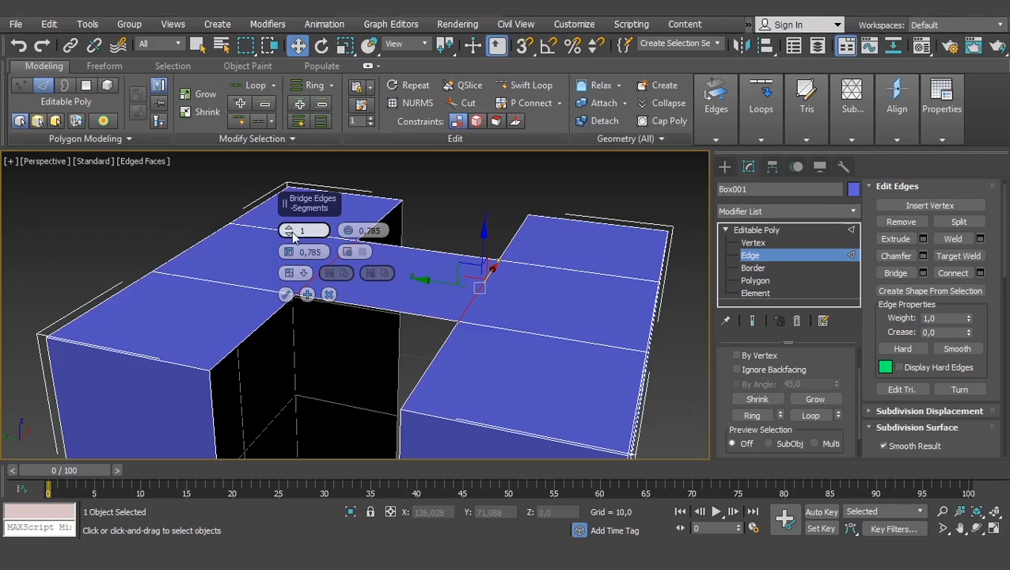
pyautogui.moveTo(291, 231); pyautogui.dragTo(286, 223)
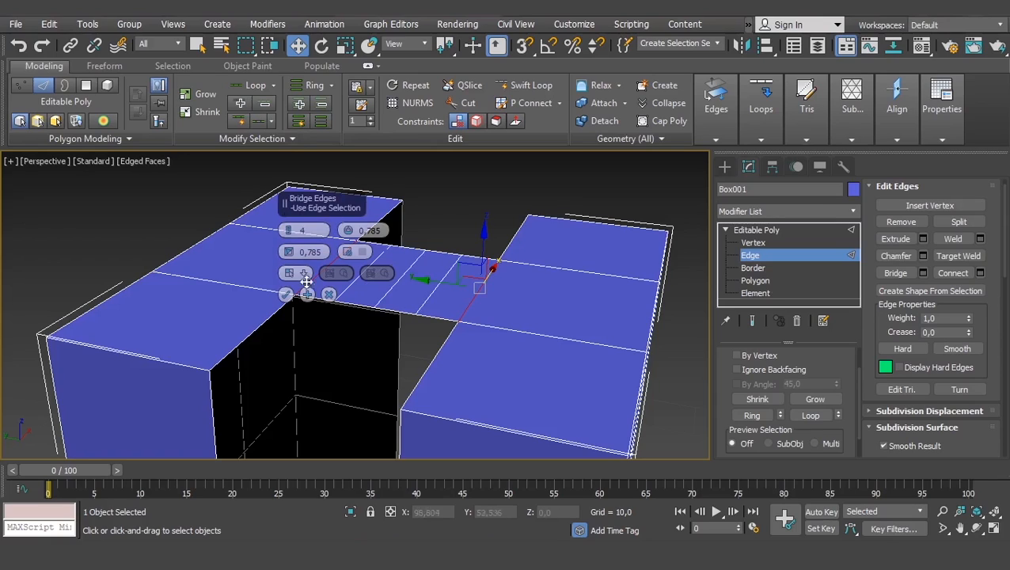
pyautogui.click(329, 294)
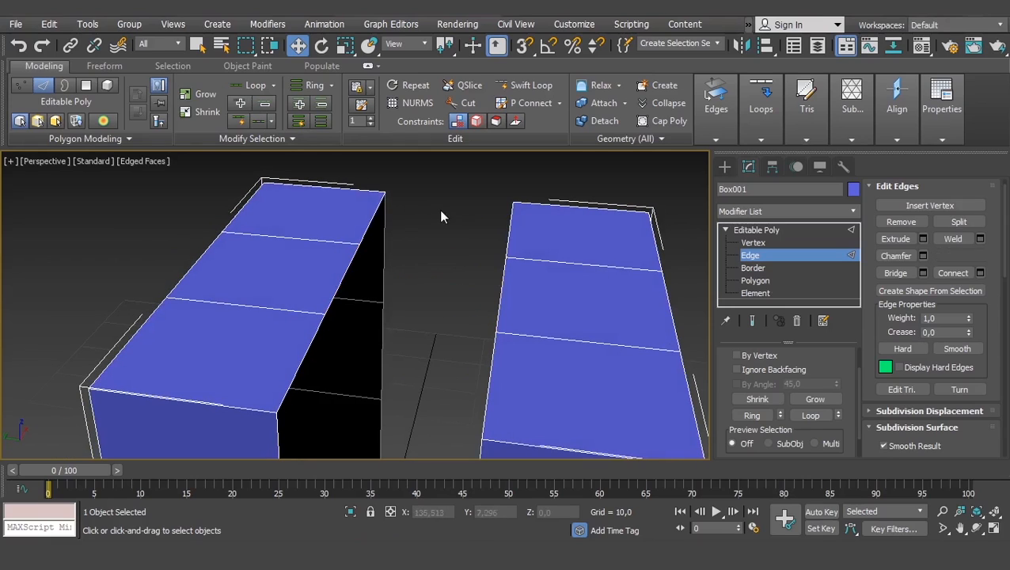
# - Bridge one half's middle top edge diagonally to the other half's nearest top edge with 4 segments, and undo it
pyautogui.click(354, 265)
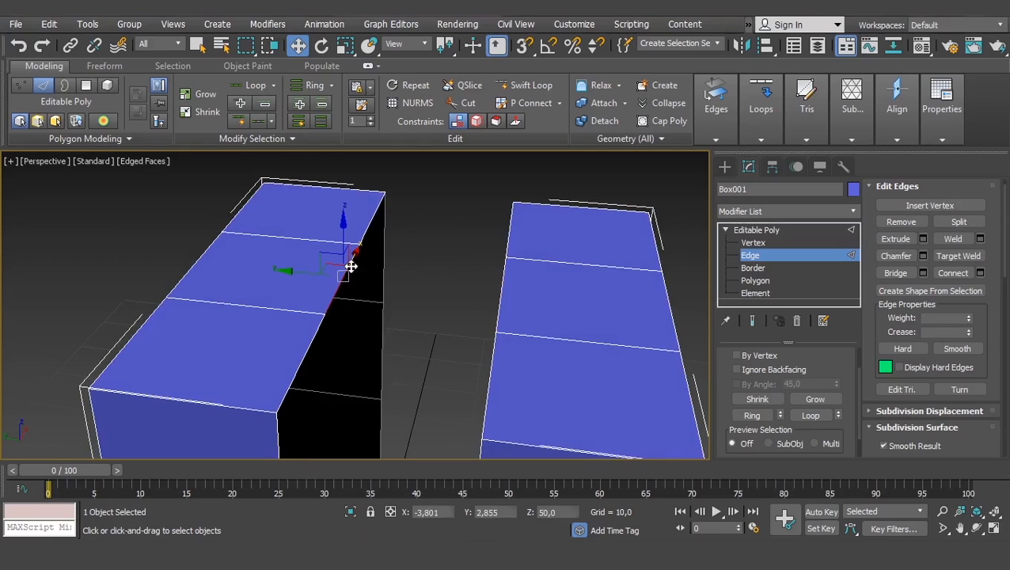
pyautogui.keyDown('ctrl'); pyautogui.click(489, 383); pyautogui.keyUp('ctrl')
pyautogui.click(895, 272)
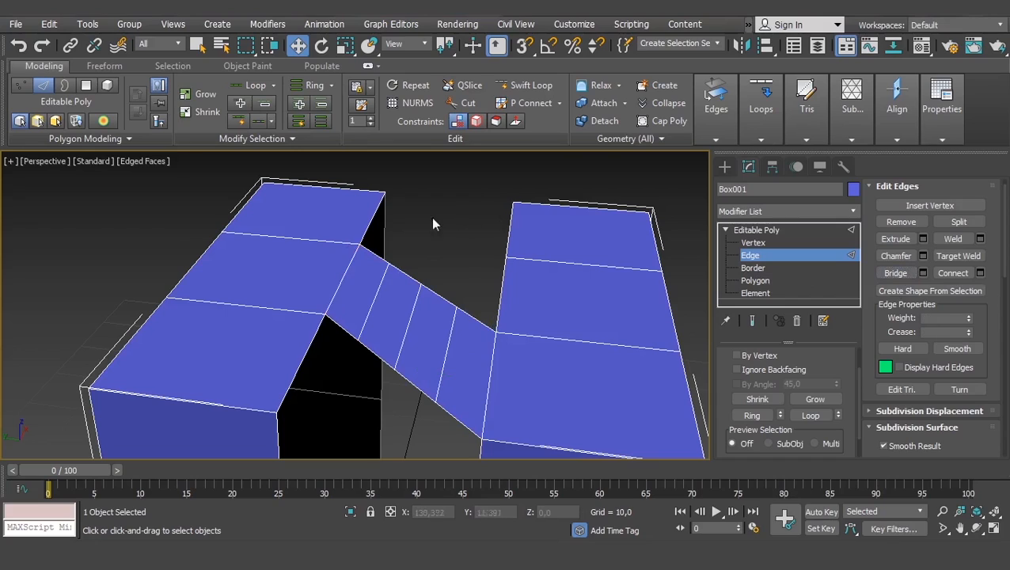
pyautogui.hotkey('ctrl', 'z')
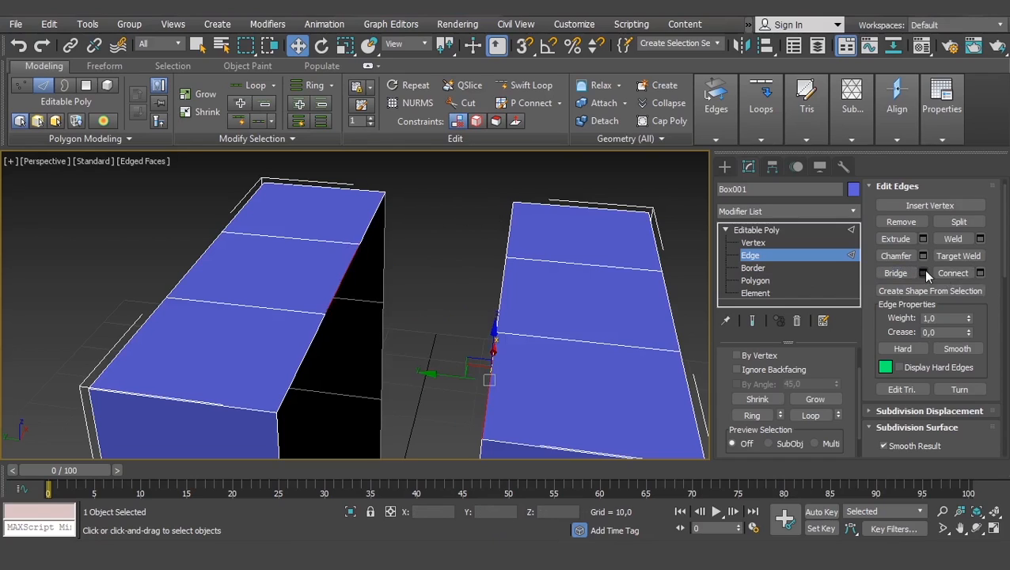
# - Bridge the same two diagonal edges through the Bridge settings with 1 segment, inspect the result, and undo it
pyautogui.rightClick(289, 228)
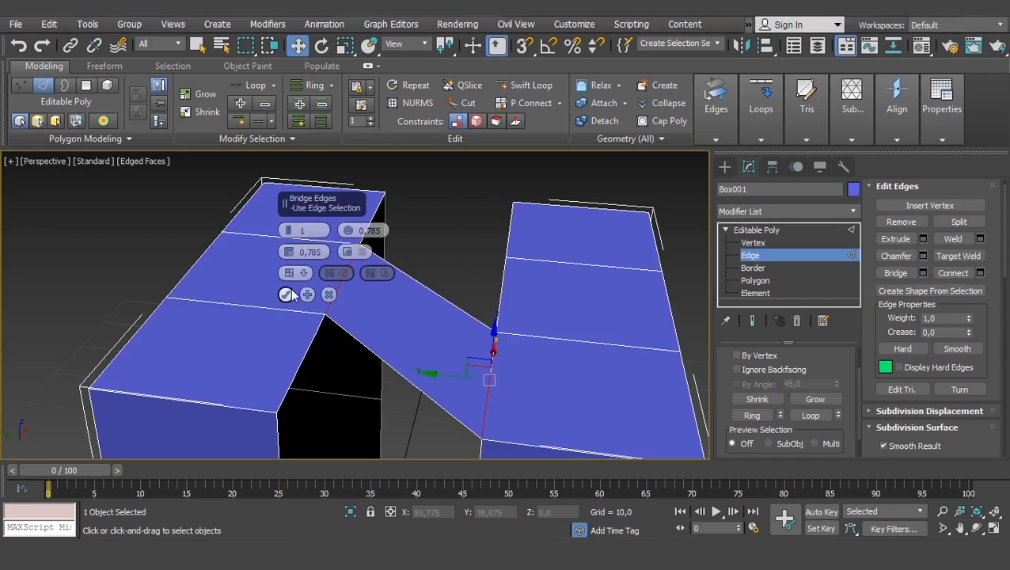
pyautogui.click(288, 294)
pyautogui.scroll(-5, 449, 254)
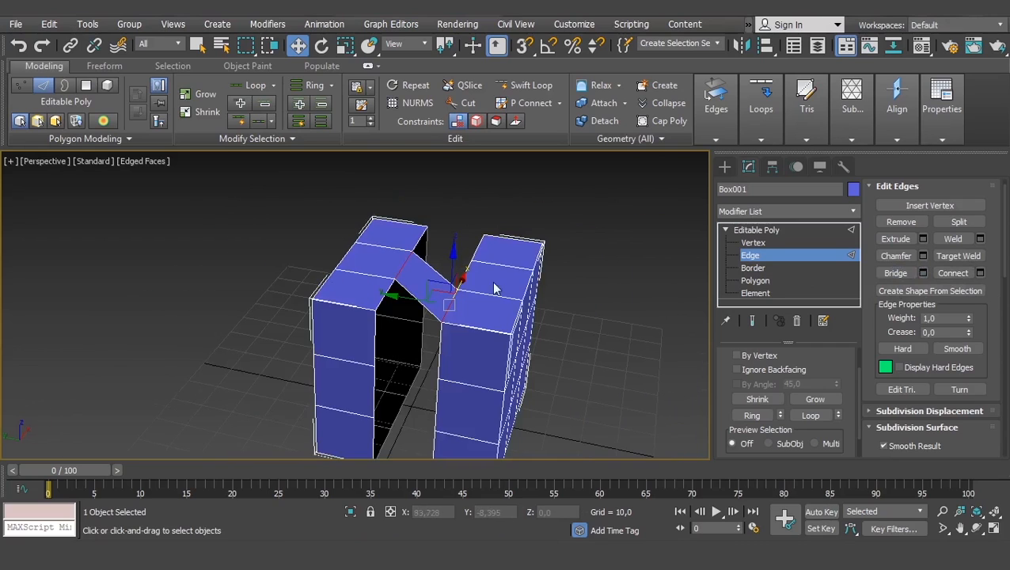
pyautogui.keyDown('alt'); pyautogui.moveTo(495, 287); pyautogui.dragTo(416, 304, button='middle'); pyautogui.keyUp('alt')
pyautogui.scroll(4, 410, 273)
pyautogui.hotkey('ctrl', 'z')
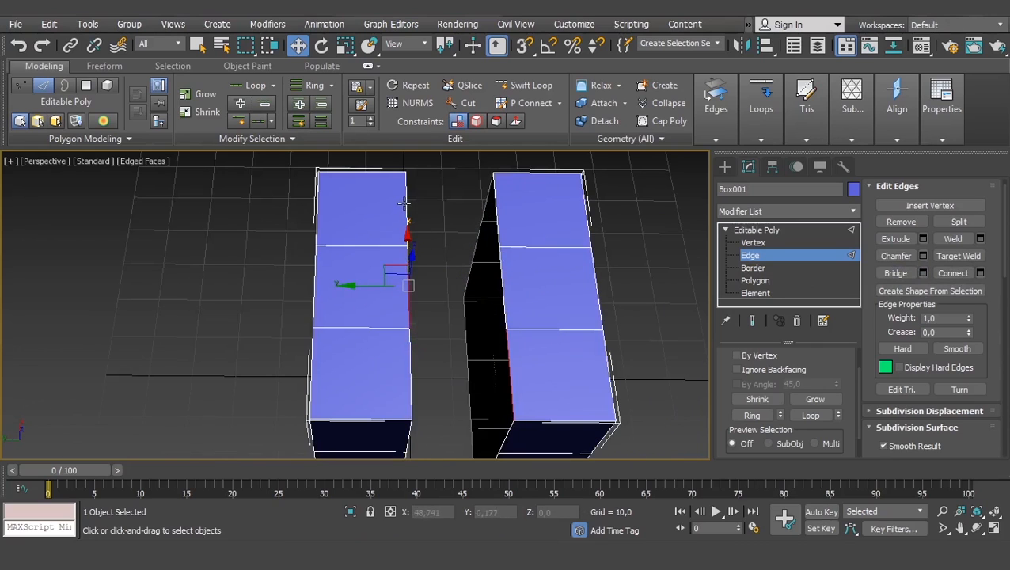
# - Bridge one half's far top edge diagonally to the other half's nearest top edge, inspect it from several sides, and undo it
pyautogui.click(404, 203)
pyautogui.keyDown('ctrl'); pyautogui.click(511, 375); pyautogui.keyUp('ctrl')
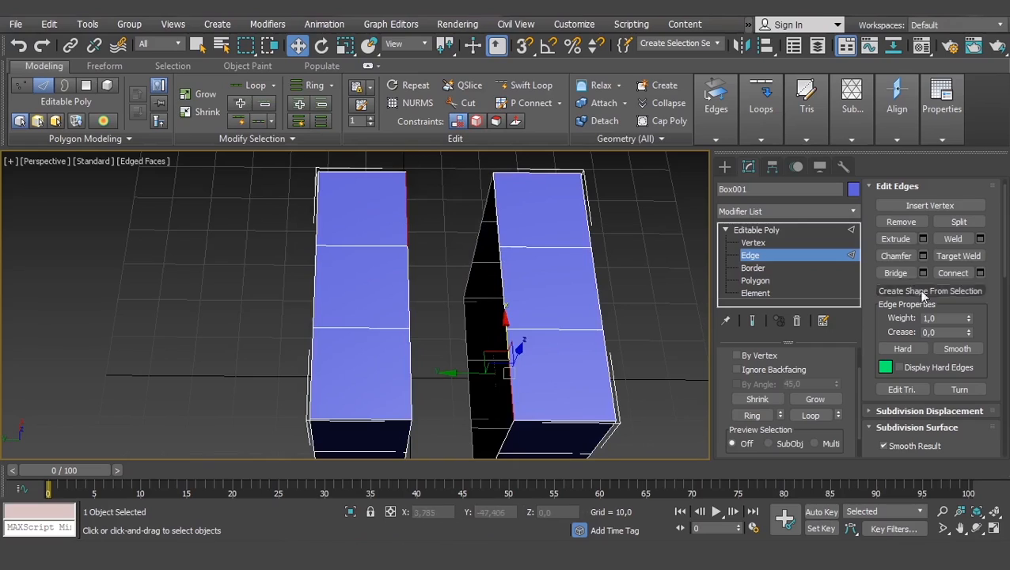
pyautogui.click(896, 273)
pyautogui.keyDown('alt'); pyautogui.moveTo(591, 287); pyautogui.dragTo(259, 232, button='middle'); pyautogui.keyUp('alt')
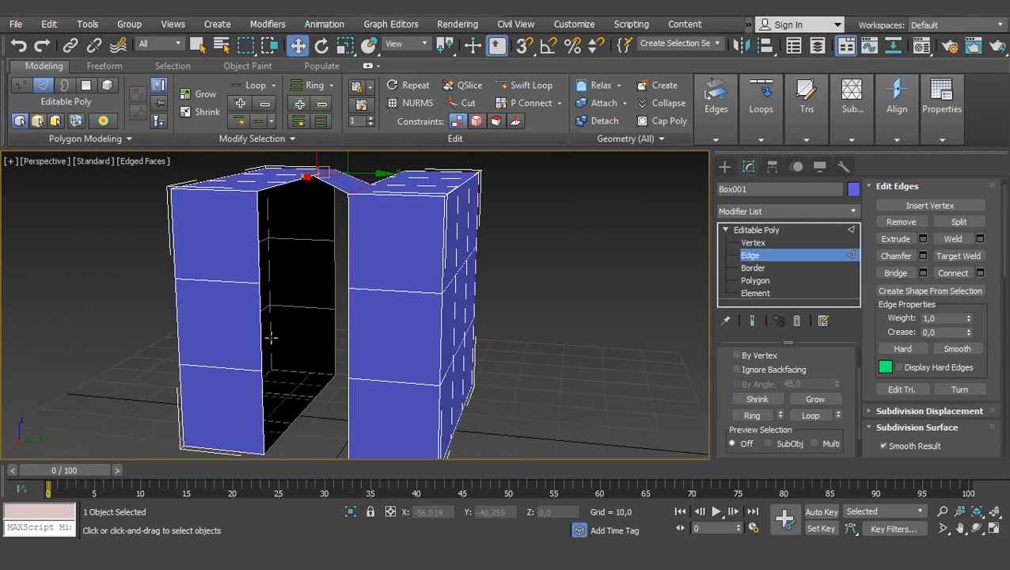
pyautogui.keyDown('alt'); pyautogui.moveTo(271, 338); pyautogui.dragTo(461, 265, button='middle'); pyautogui.keyUp('alt')
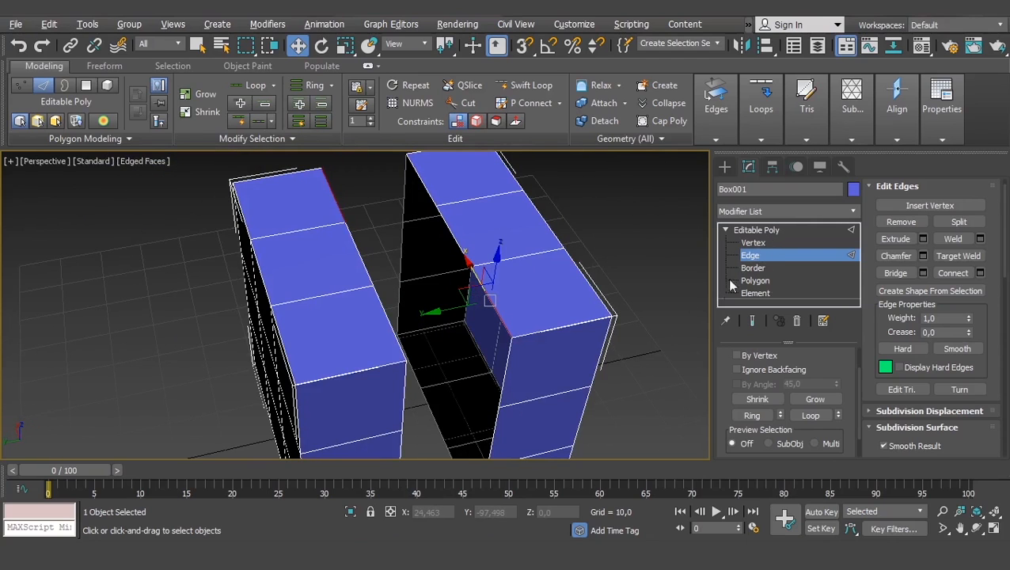
pyautogui.keyDown('alt'); pyautogui.moveTo(600, 308); pyautogui.dragTo(575, 307, button='middle'); pyautogui.keyUp('alt')
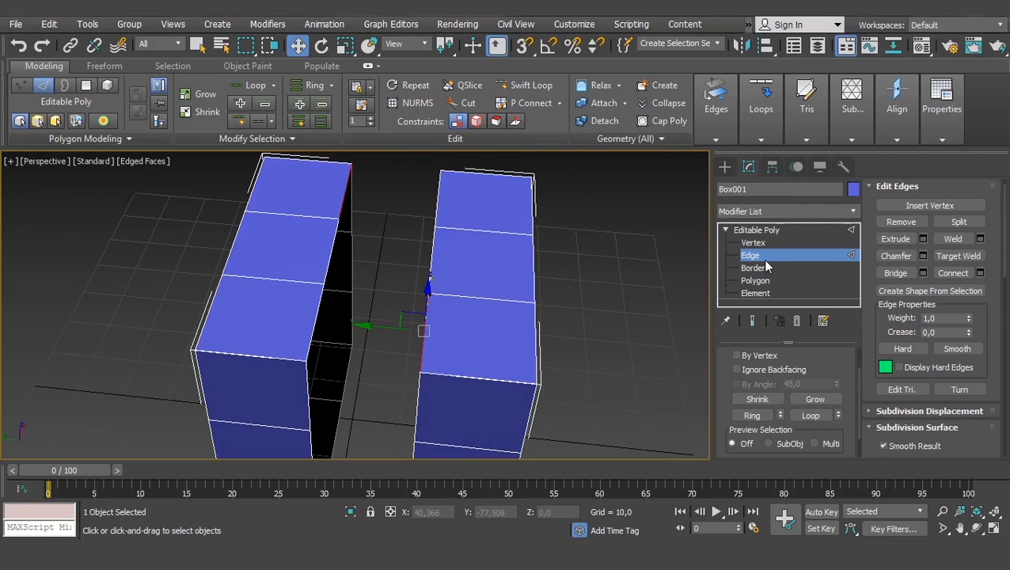
# - Undo the last edge selections on the two box halves
pyautogui.keyDown('alt'); pyautogui.moveTo(609, 291); pyautogui.dragTo(564, 286, button='middle'); pyautogui.keyUp('alt')
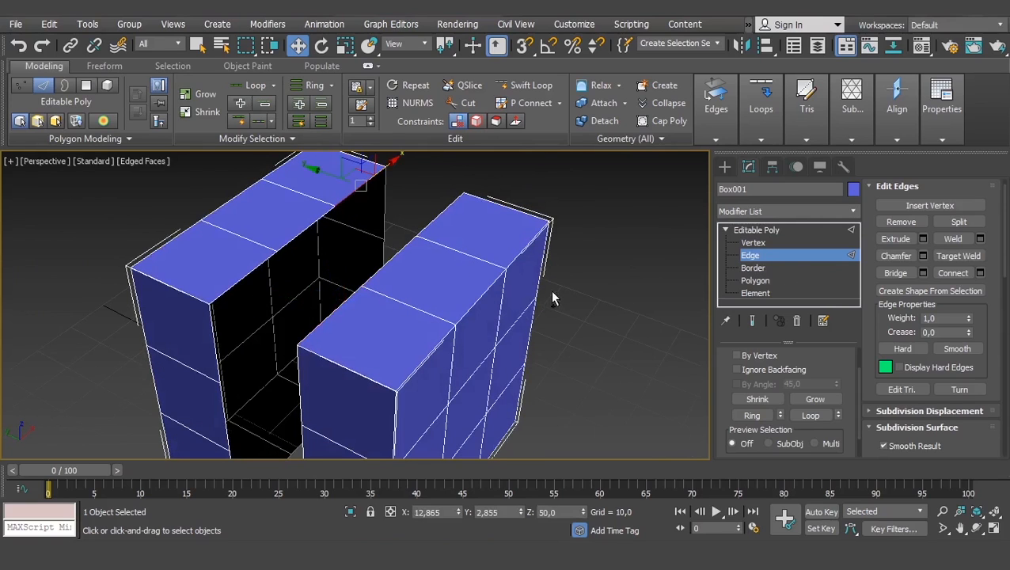
pyautogui.hotkey('ctrl', 'z')
pyautogui.hotkey('ctrl', 'z')
pyautogui.hotkey('ctrl', 'z')
pyautogui.hotkey('ctrl', 'z')
pyautogui.hotkey('ctrl', 'z')
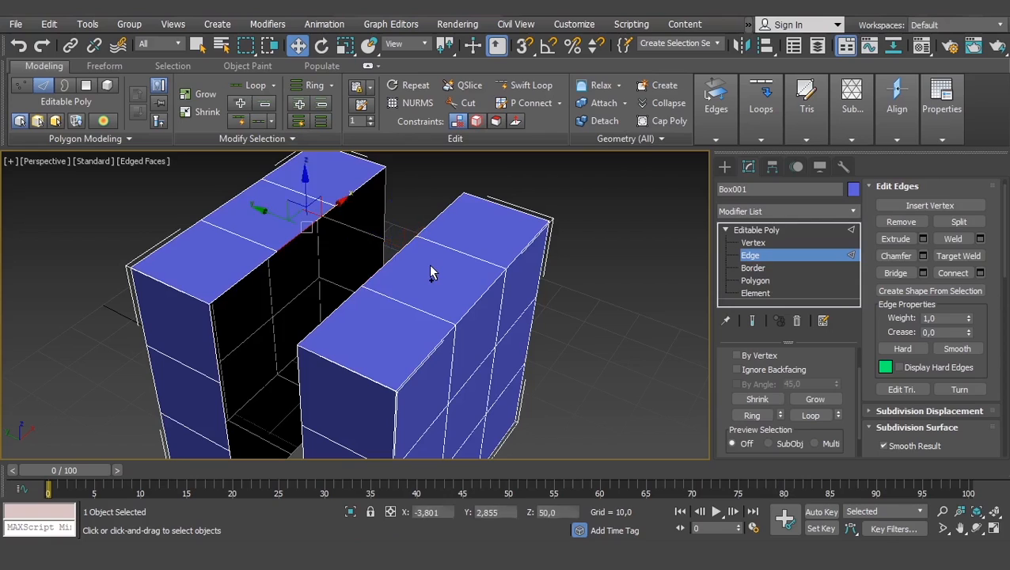
# - Undo the removal of the box's middle section, then delete the centre polygon of its top face and undo that deletion
pyautogui.hotkey('ctrl', 'z')
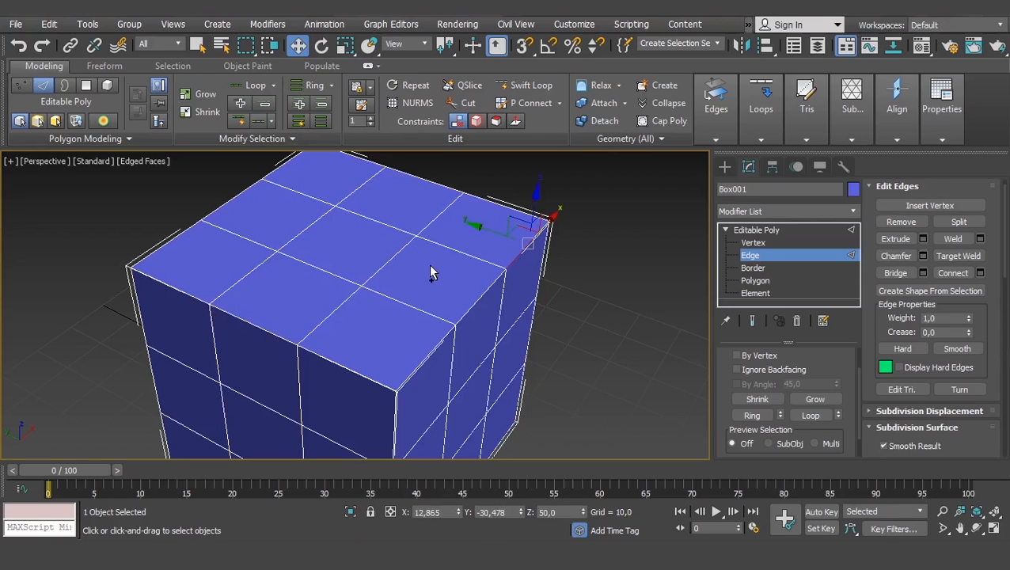
pyautogui.keyDown('alt'); pyautogui.moveTo(461, 290); pyautogui.dragTo(456, 275, button='middle'); pyautogui.keyUp('alt')
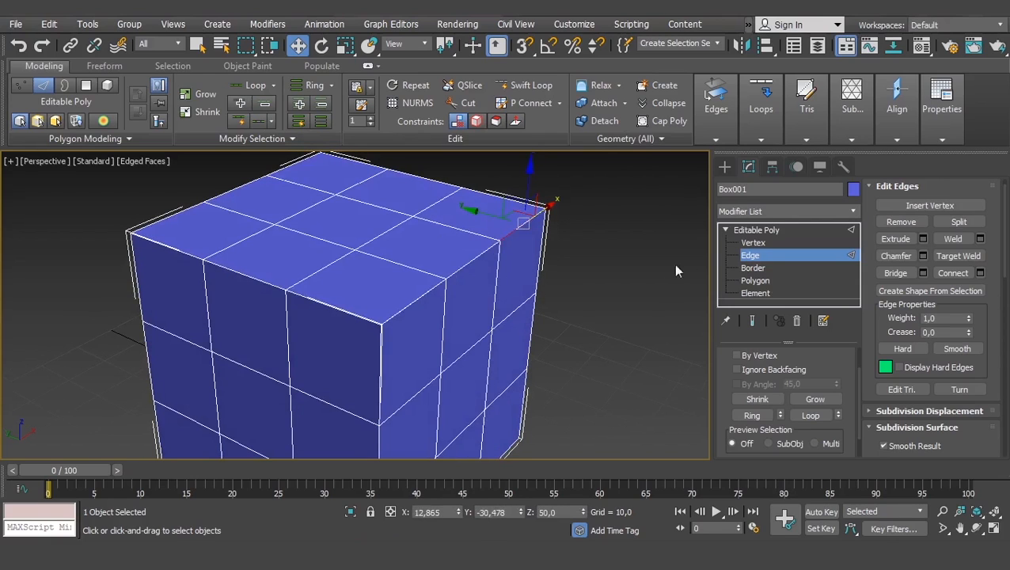
pyautogui.click(757, 282)
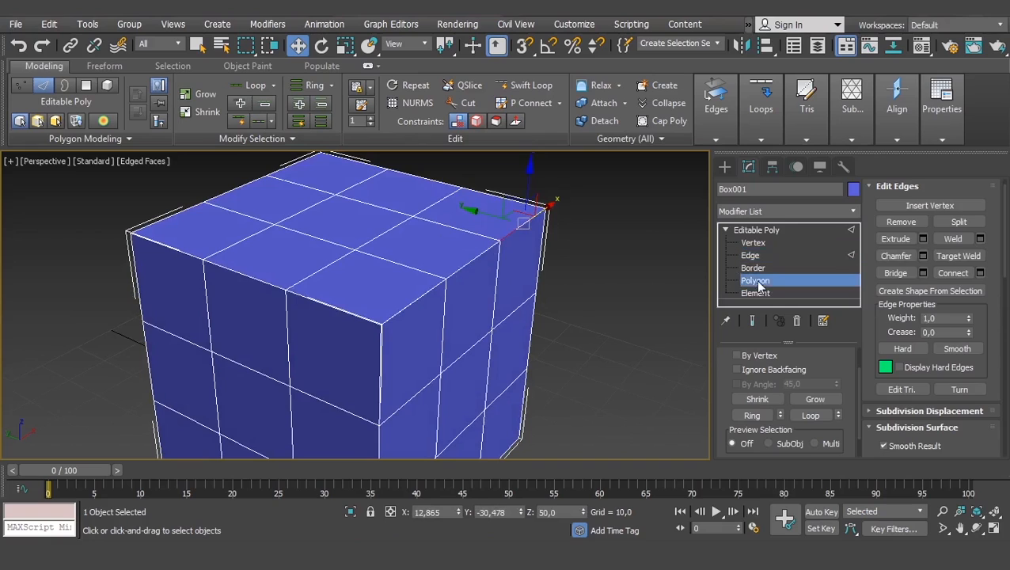
pyautogui.click(324, 226)
pyautogui.press('Delete')
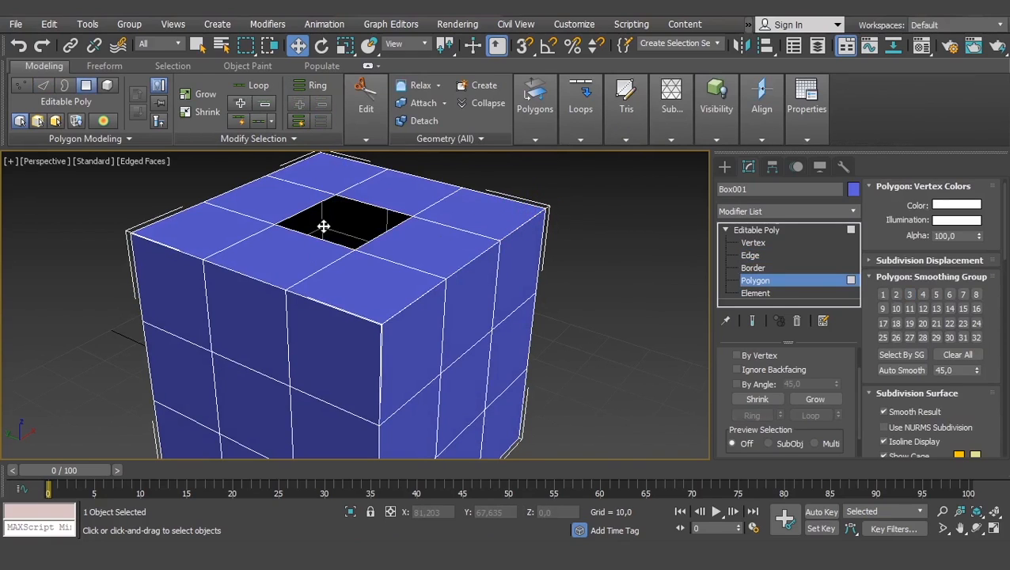
pyautogui.hotkey('ctrl', 'z')
# - At Edge level, chamfer the middle segment of one top outer edge freehand, inspect its corners, and undo the chamfer
pyautogui.click(749, 255)
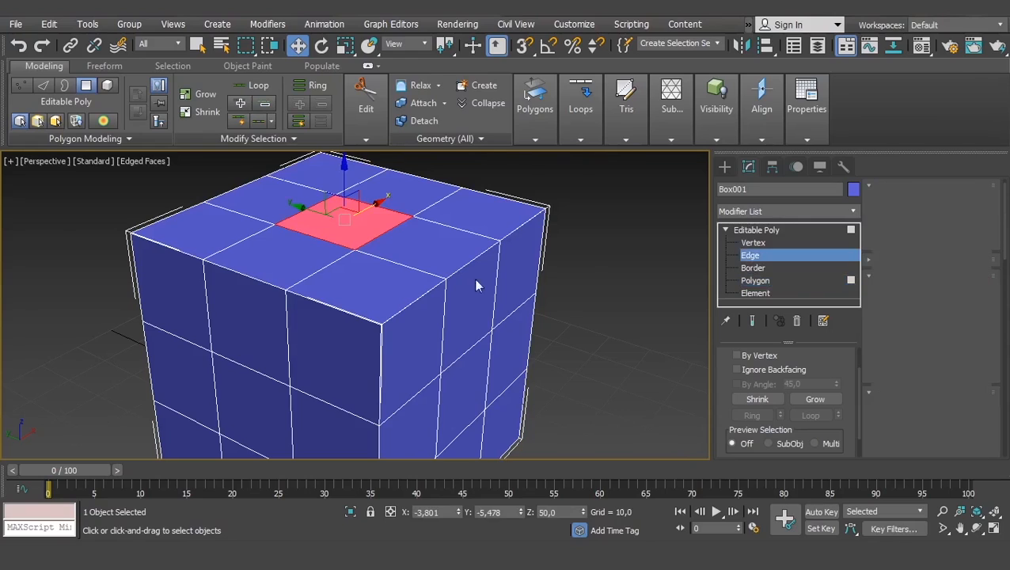
pyautogui.click(465, 268)
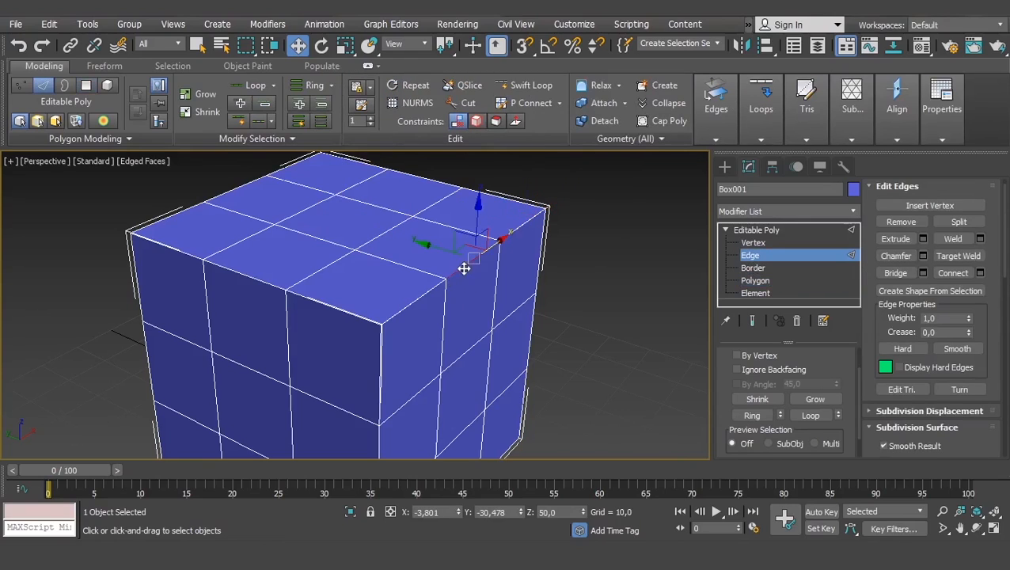
pyautogui.keyDown('ctrl'); pyautogui.click(422, 295); pyautogui.keyUp('ctrl')
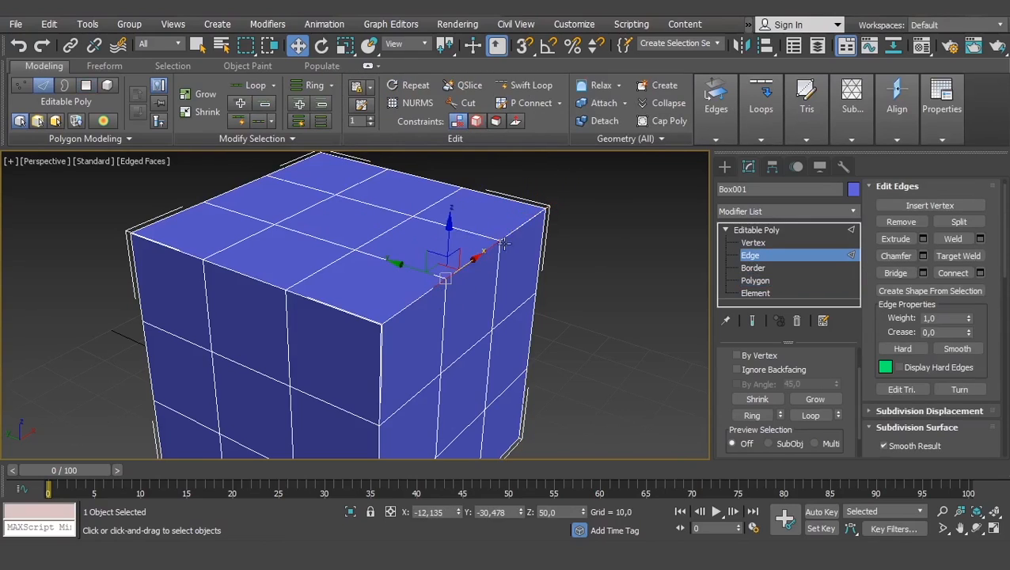
pyautogui.click(517, 231)
pyautogui.click(462, 264)
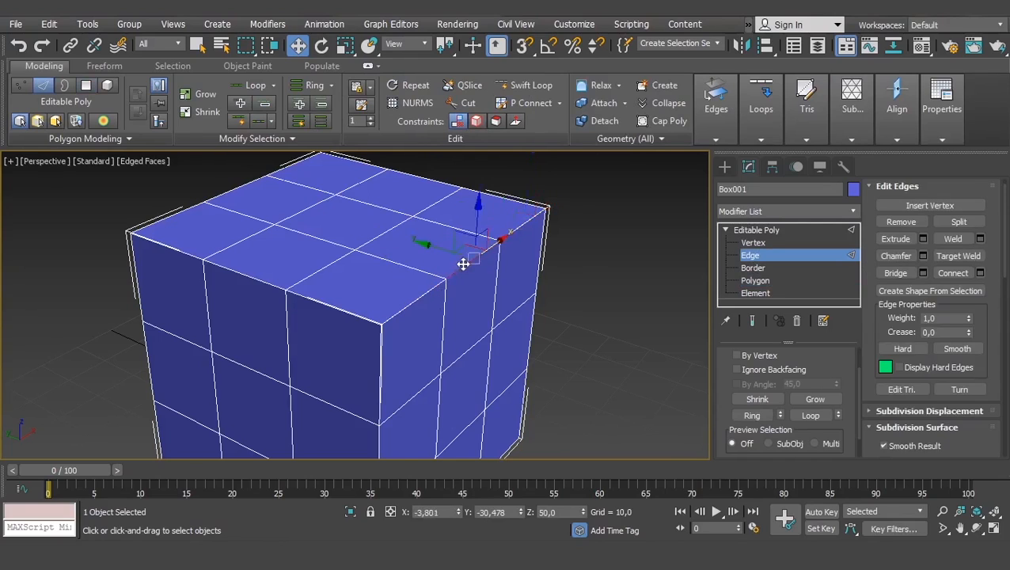
pyautogui.scroll(3, 471, 247)
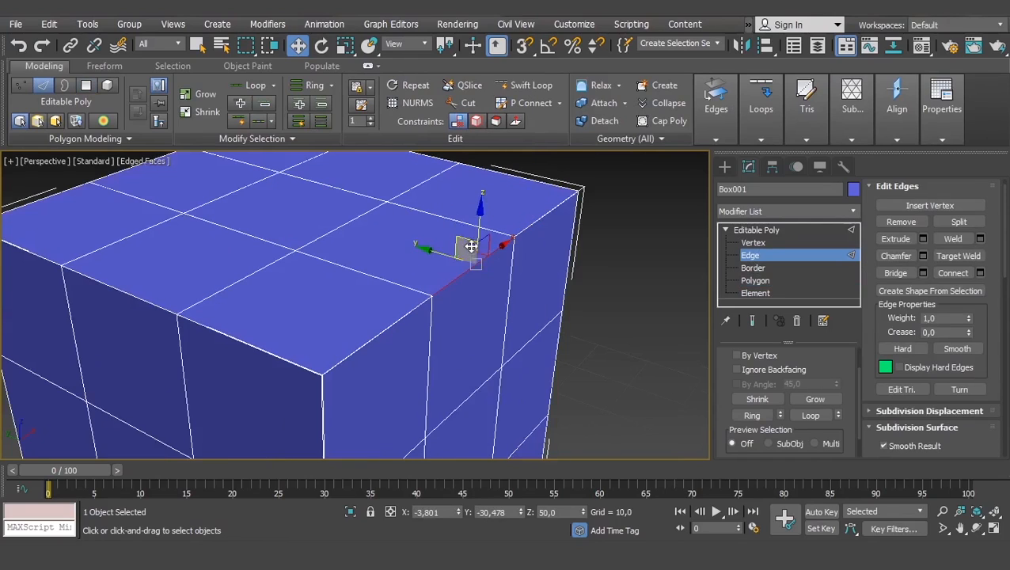
pyautogui.click(895, 258)
pyautogui.moveTo(468, 268); pyautogui.dragTo(460, 264)
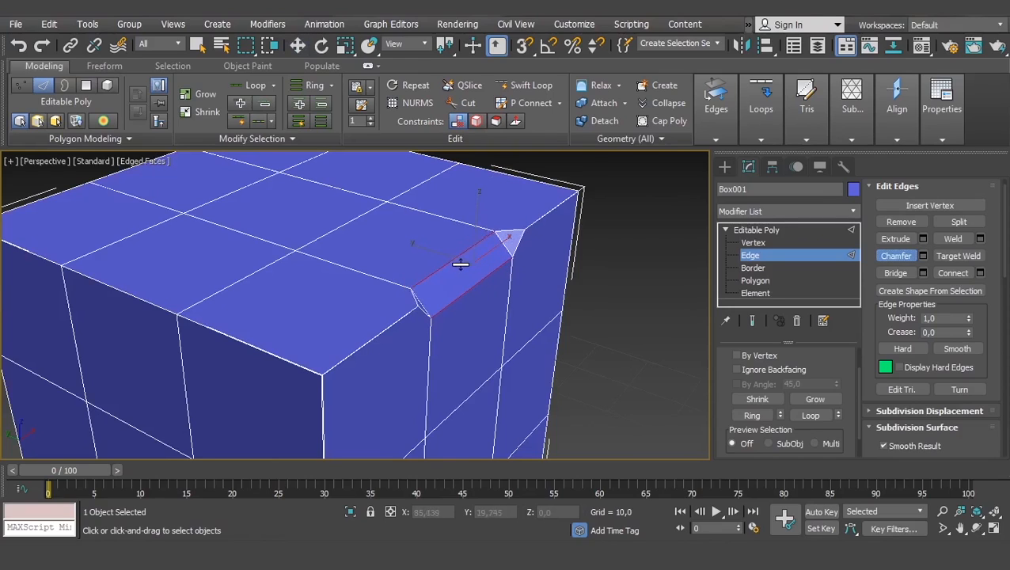
pyautogui.scroll(3, 532, 257)
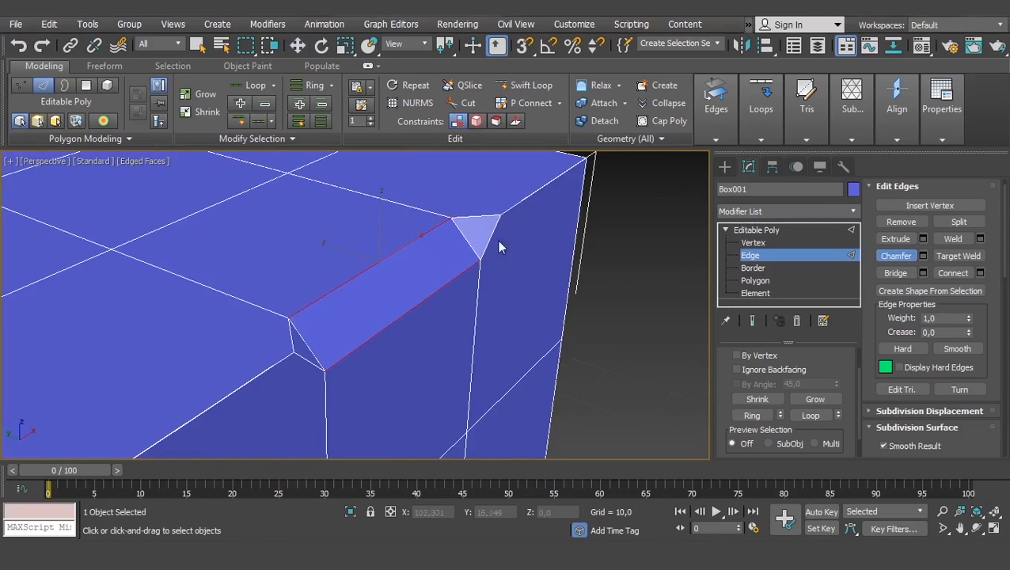
pyautogui.hotkey('ctrl', 'z')
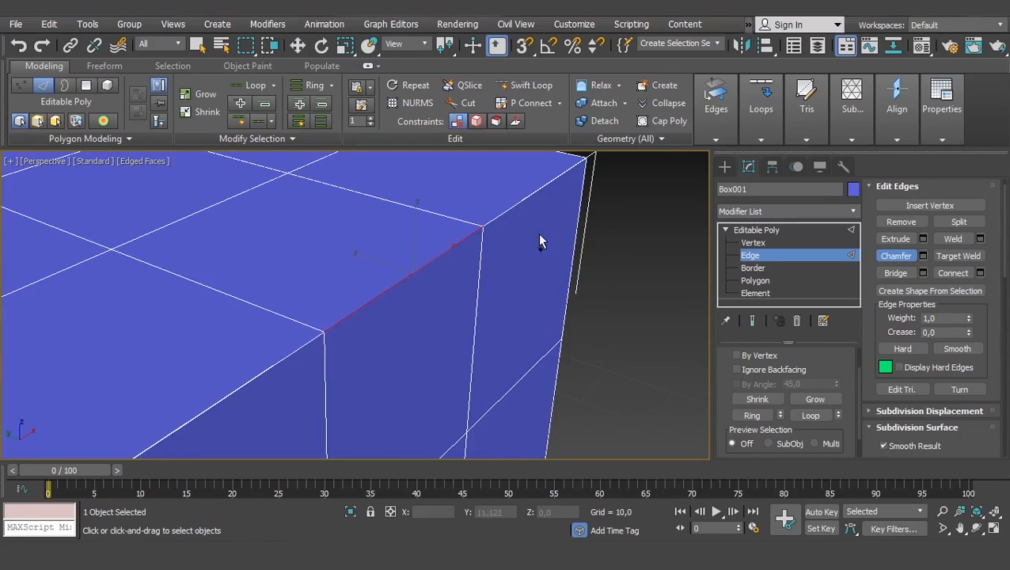
# - Select adjoining edge segments along the same top outer edge and toggle the edged-faces display off and on
pyautogui.keyDown('alt'); pyautogui.moveTo(280, 357); pyautogui.dragTo(457, 300, button='middle'); pyautogui.keyUp('alt')
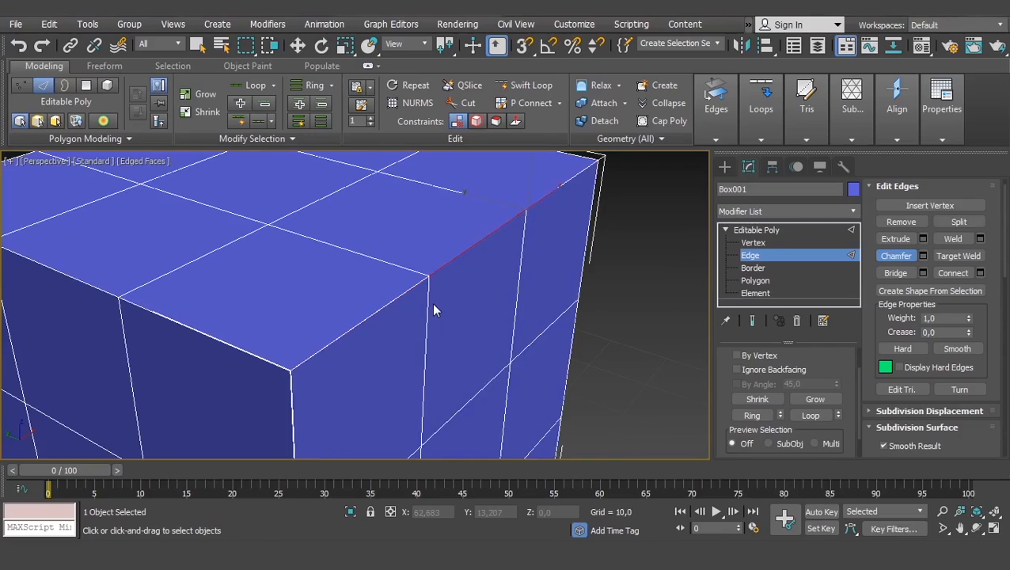
pyautogui.press('w')
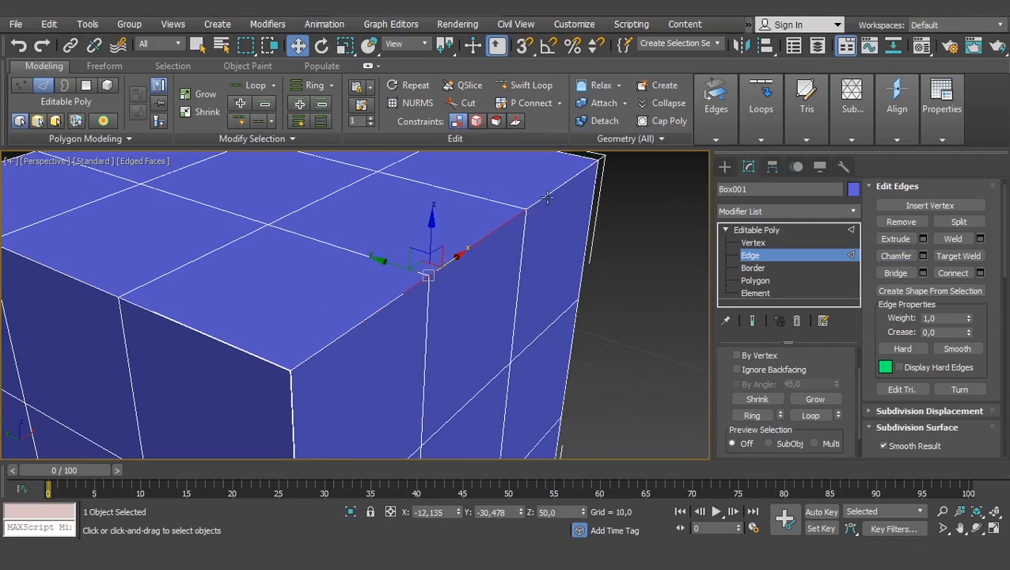
pyautogui.moveTo(548, 198); pyautogui.dragTo(546, 198)
pyautogui.press('F4')
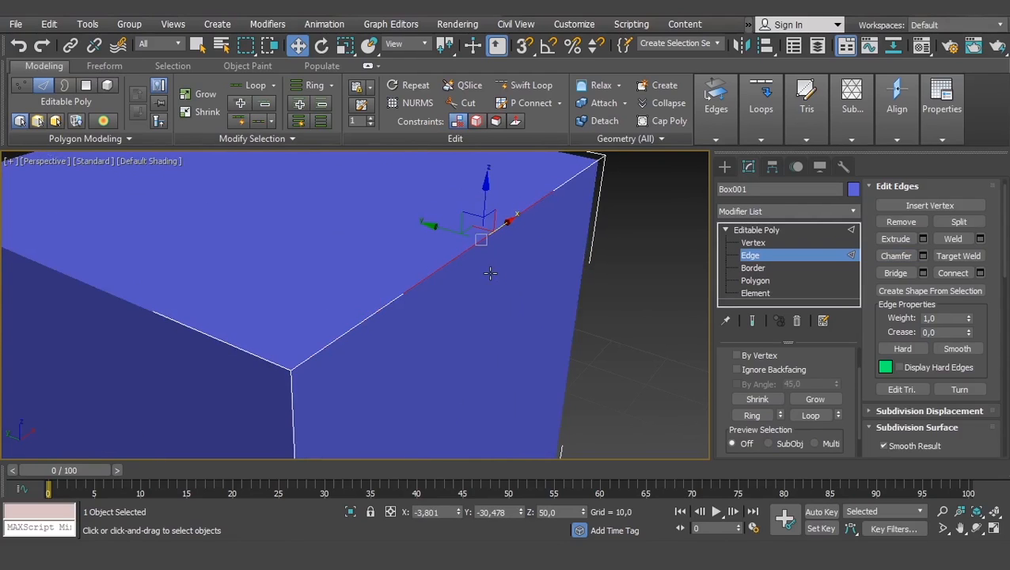
pyautogui.press('F4')
# - At Vertex level, region-select vertices across the box's top and adjoining sides
pyautogui.click(723, 242)
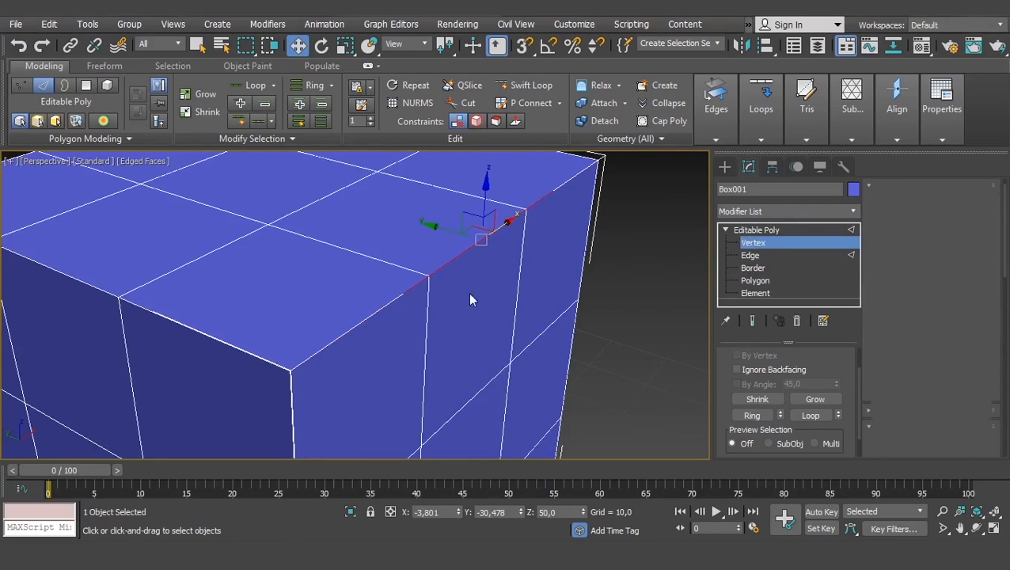
pyautogui.keyDown('alt'); pyautogui.moveTo(468, 292); pyautogui.dragTo(369, 310, button='middle'); pyautogui.keyUp('alt')
pyautogui.scroll(-3, 369, 310)
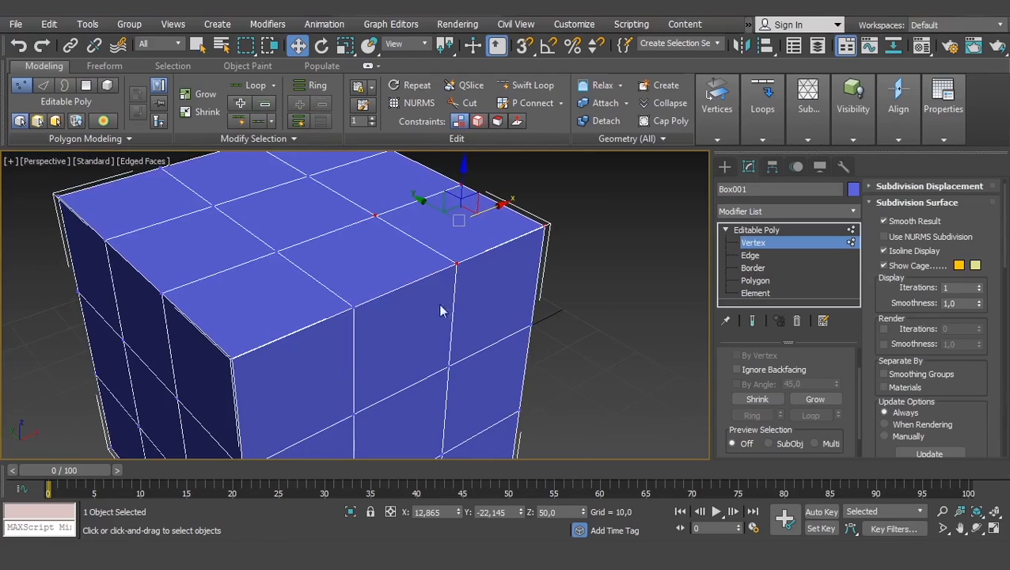
pyautogui.moveTo(501, 281); pyautogui.dragTo(180, 412)
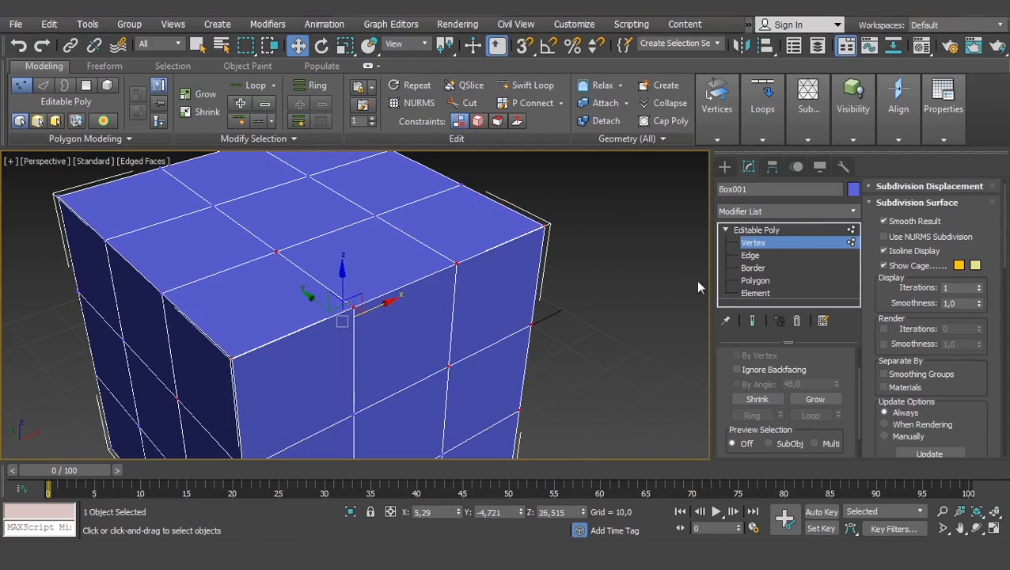
# - At Edge level, select all three segments along one top outer edge of the box
pyautogui.click(757, 268)
pyautogui.click(751, 255)
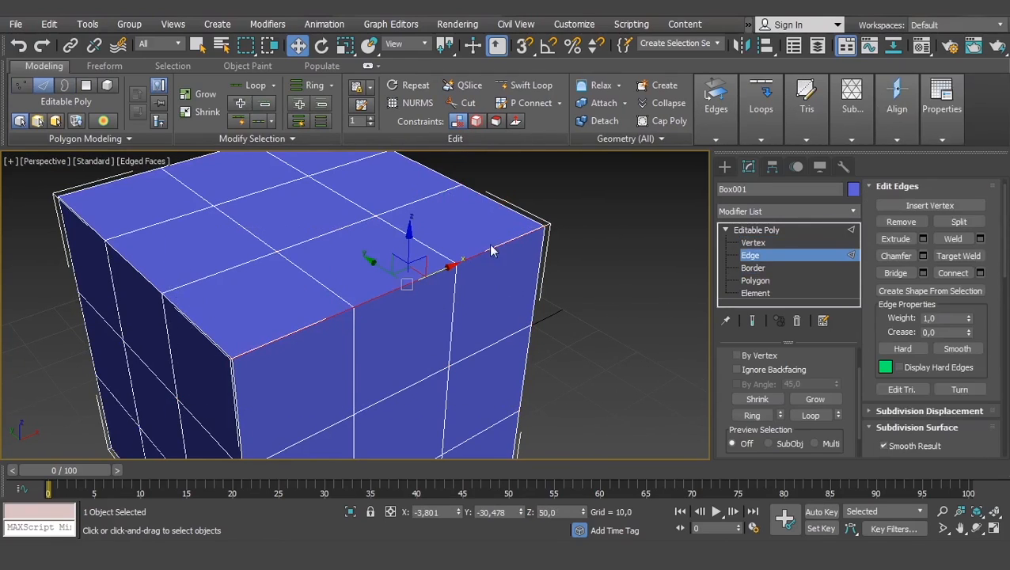
pyautogui.click(492, 247)
pyautogui.keyDown('ctrl'); pyautogui.click(375, 299); pyautogui.keyUp('ctrl')
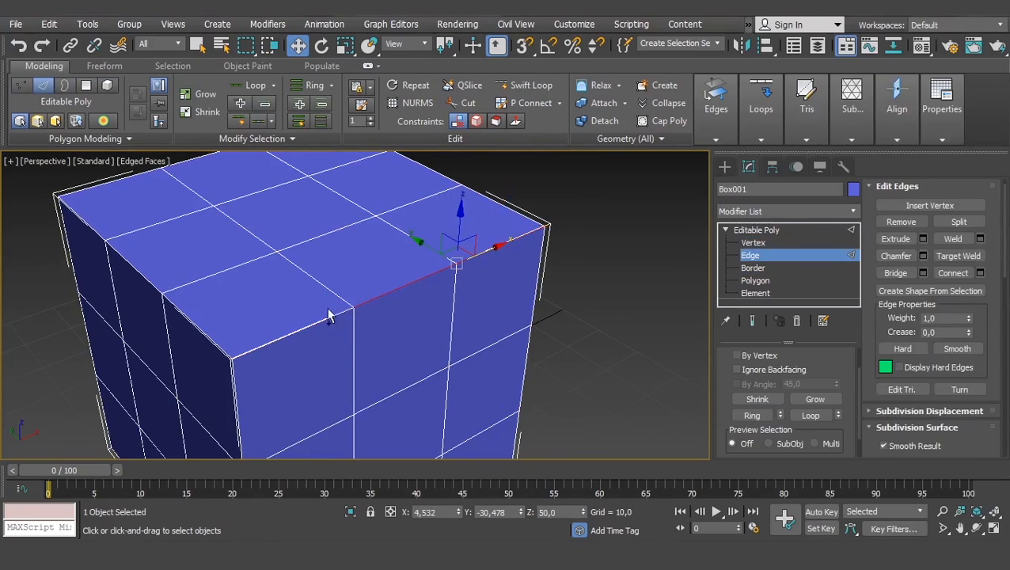
pyautogui.keyDown('ctrl'); pyautogui.click(317, 321); pyautogui.keyUp('ctrl')
pyautogui.keyDown('alt'); pyautogui.moveTo(384, 308); pyautogui.dragTo(545, 332, button='middle'); pyautogui.keyUp('alt')
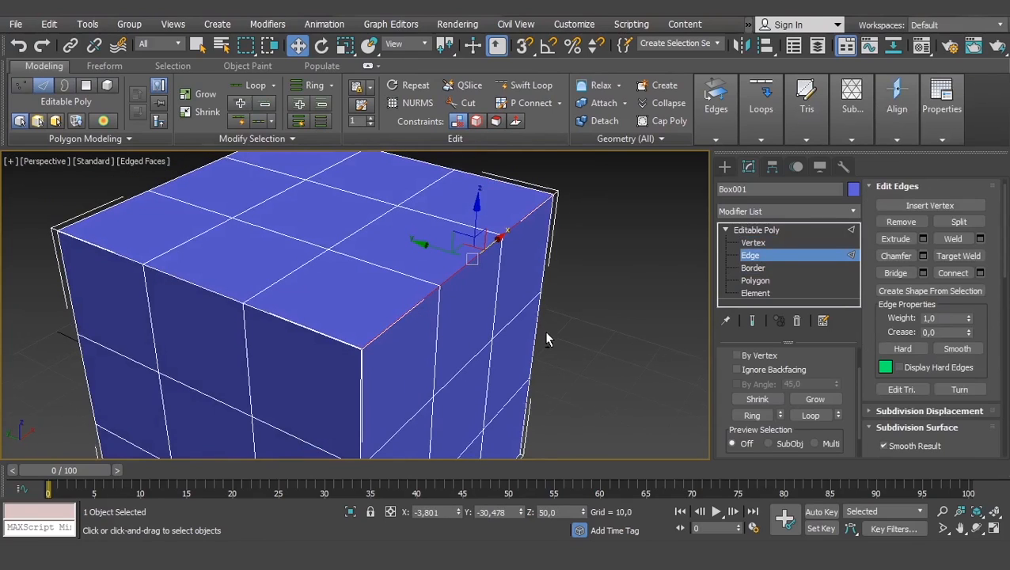
# - Chamfer the three selected edge segments freehand and undo the chamfer
pyautogui.click(895, 255)
pyautogui.moveTo(460, 274); pyautogui.dragTo(458, 258)
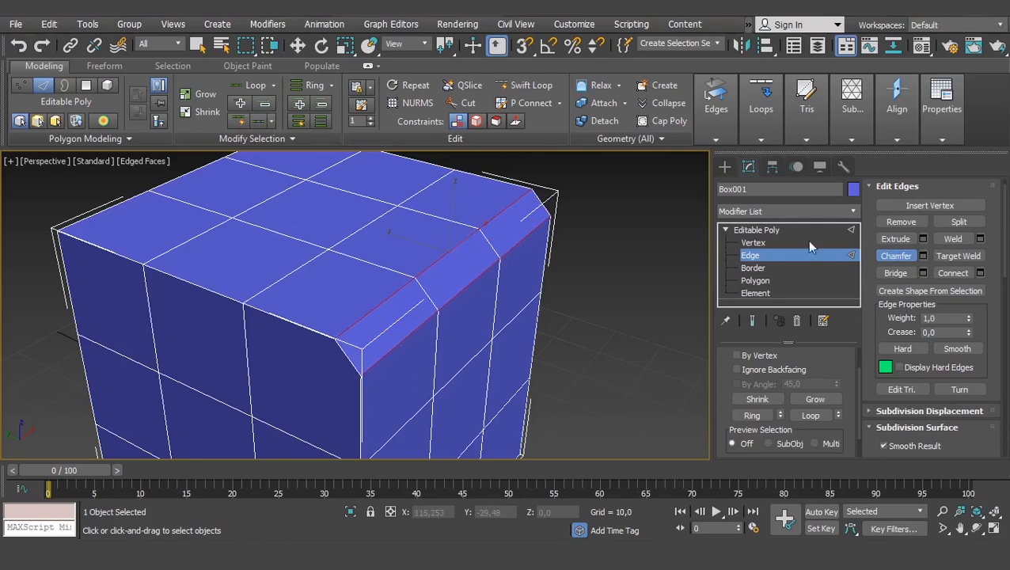
pyautogui.hotkey('ctrl', 'z')
# - Preview a Chamfer with 3 connect edge segments on the selected edges through its settings, and cancel it
pyautogui.click(922, 255)
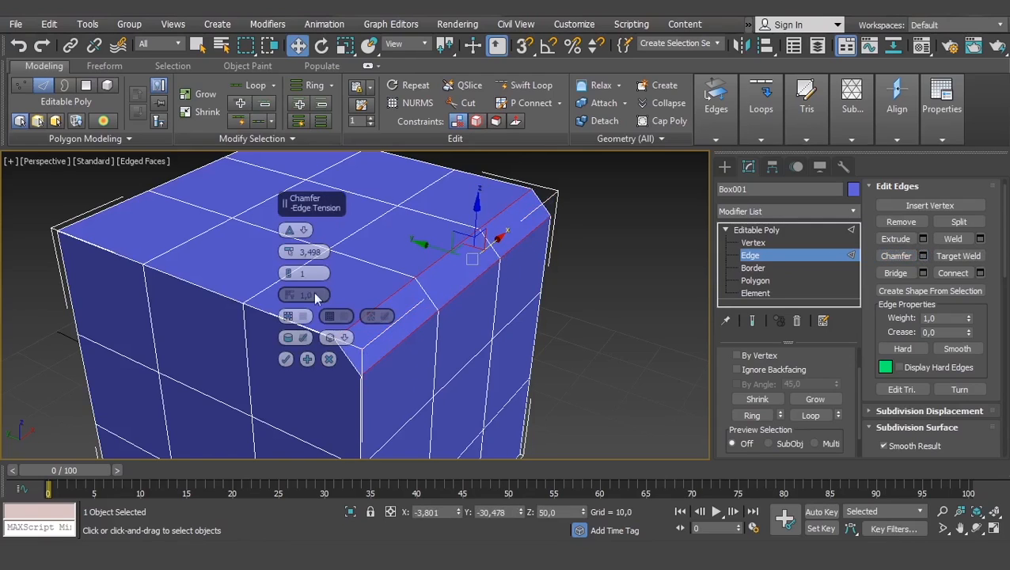
pyautogui.click(288, 269)
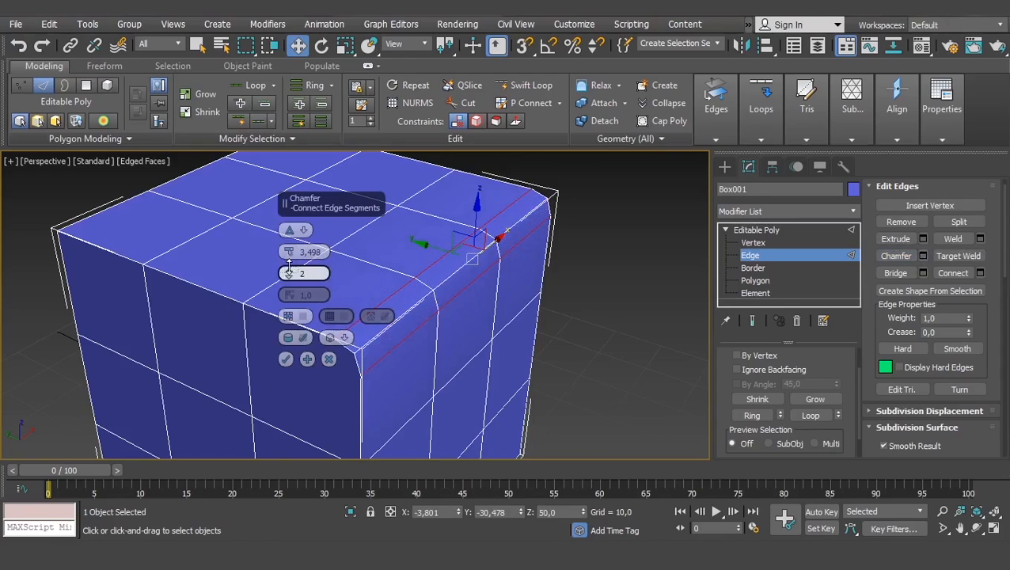
pyautogui.click(288, 268)
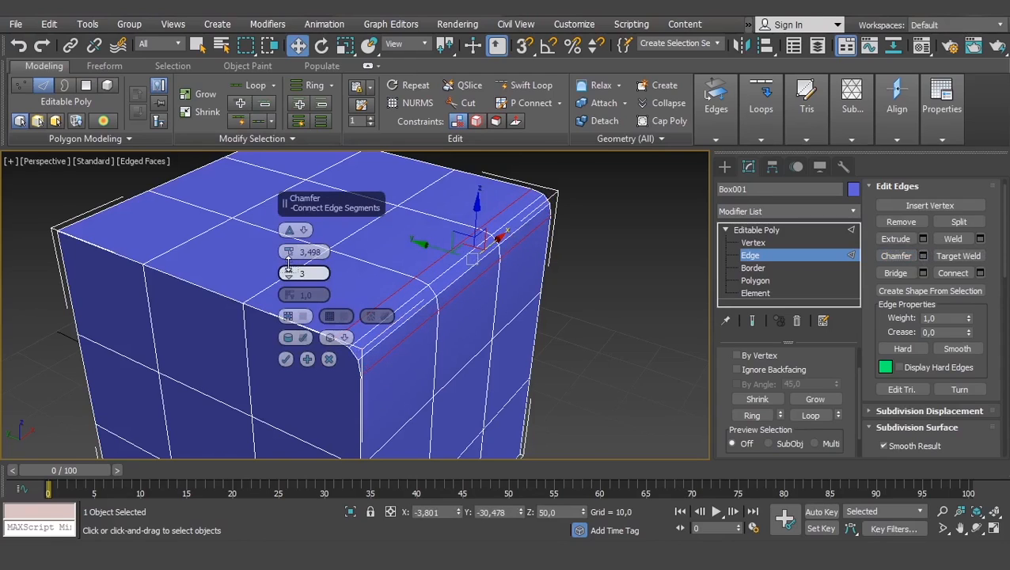
pyautogui.click(329, 360)
# - Review the available edge-editing commands and compare the tools offered at the Polygon and Edge levels
pyautogui.rightClick(646, 273)
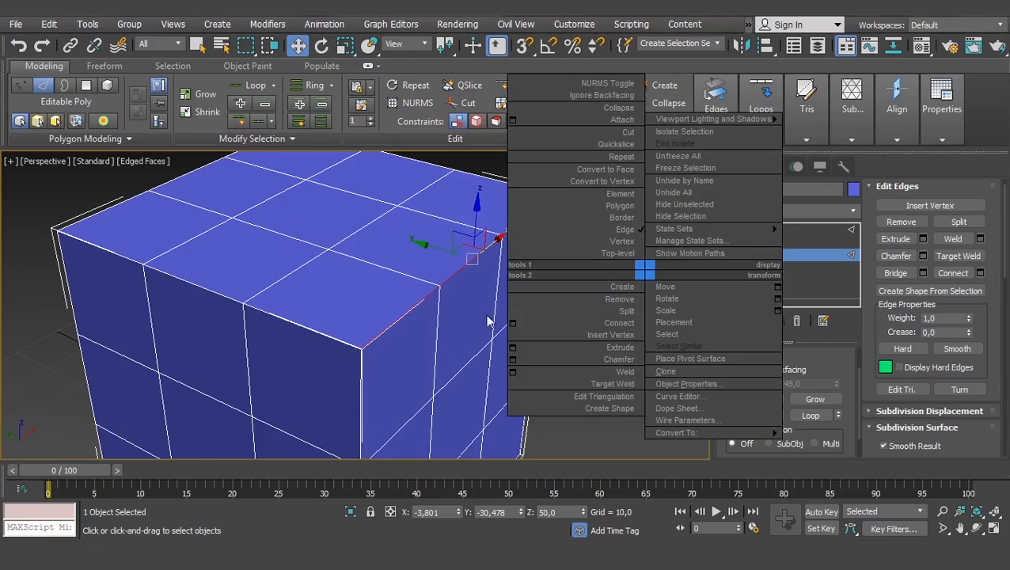
pyautogui.click(550, 437)
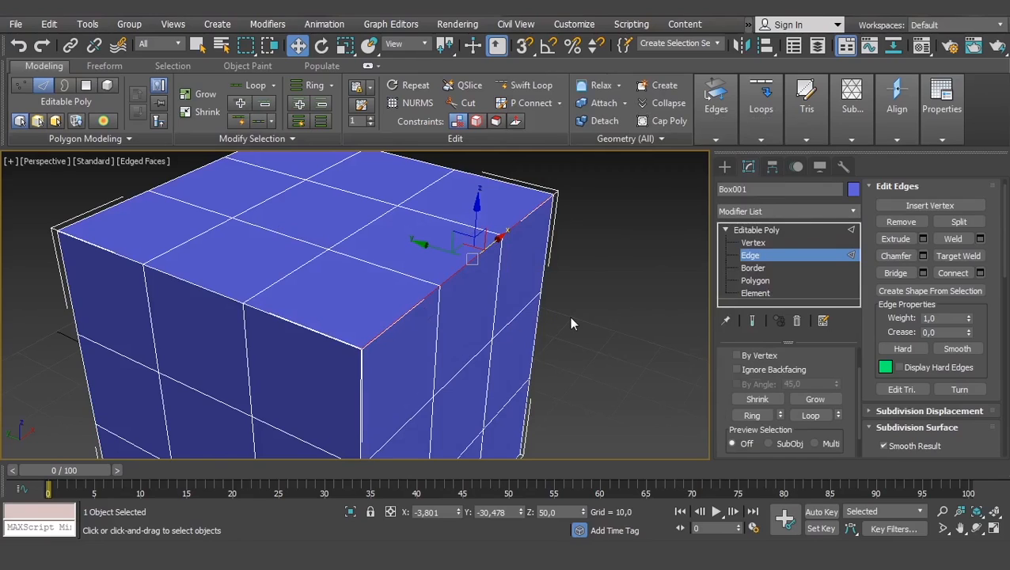
pyautogui.click(756, 281)
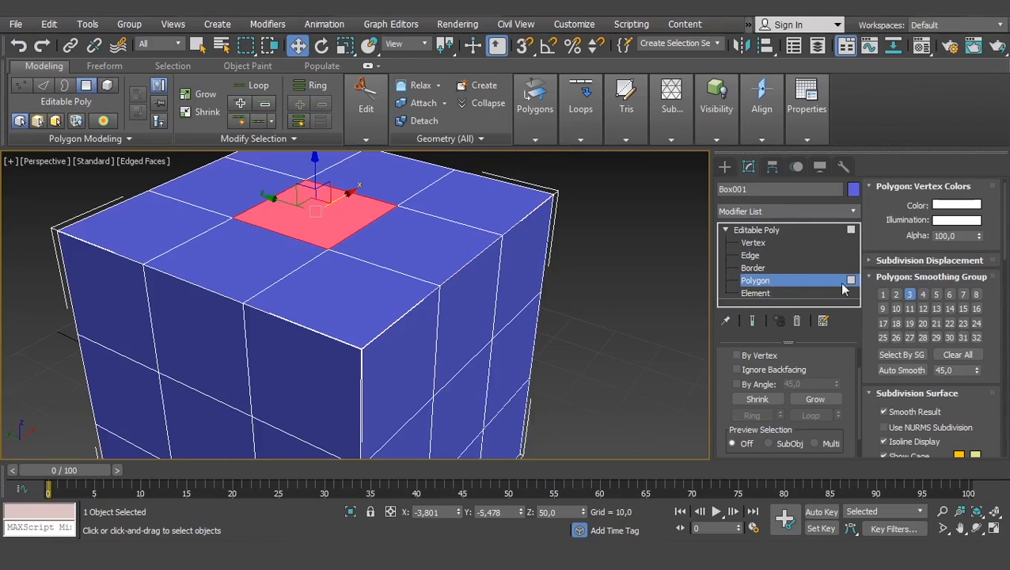
pyautogui.click(750, 256)
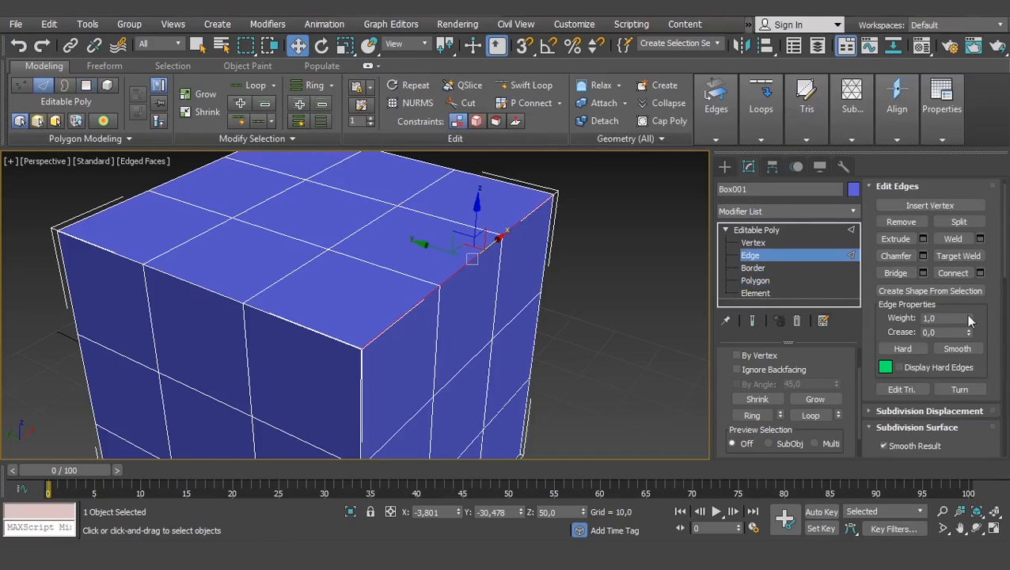
pyautogui.click(756, 281)
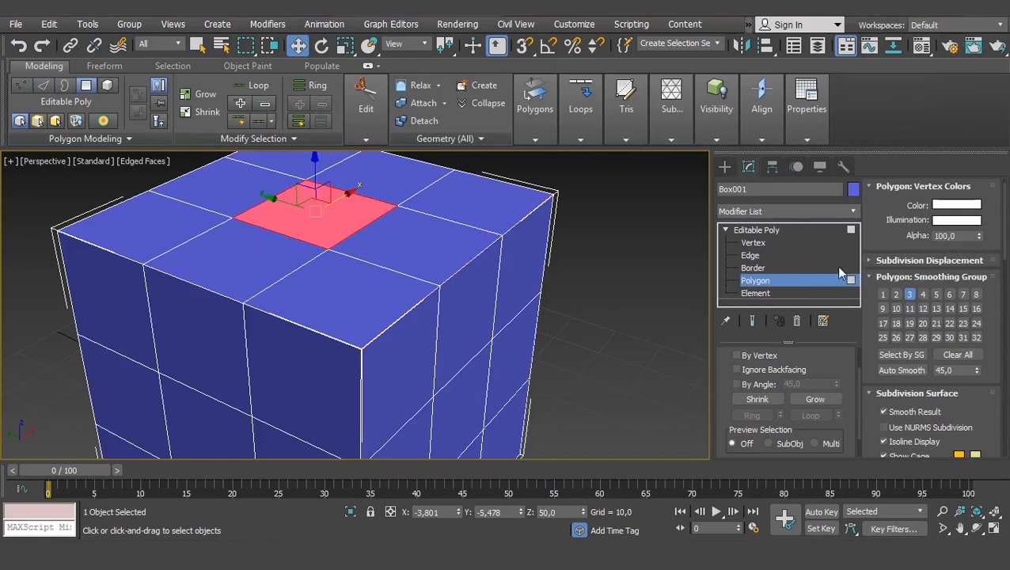
# - At Vertex level, chamfer one inner vertex of the top face and the neighbouring vertex on the top outer edge freehand
pyautogui.click(768, 243)
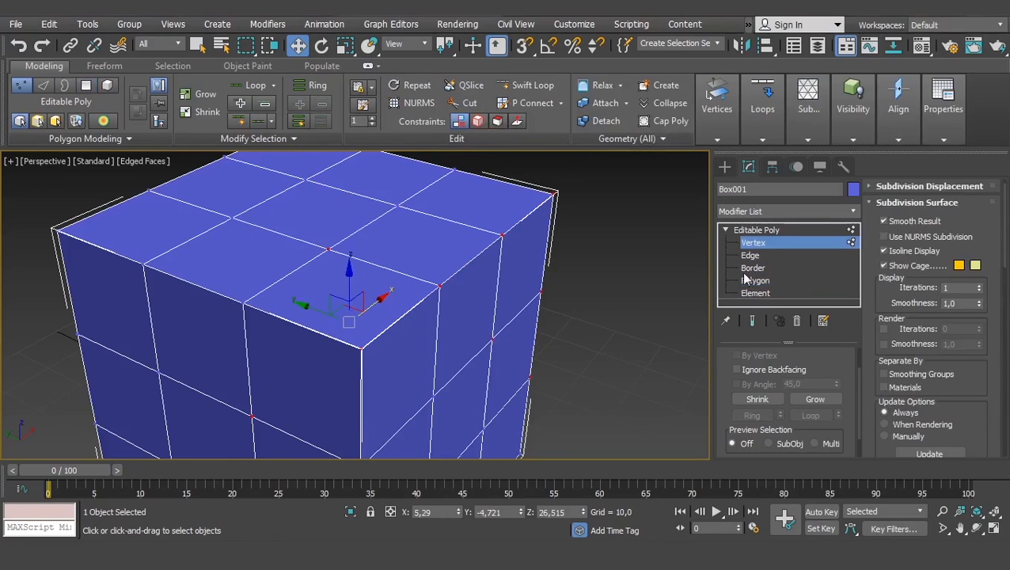
pyautogui.click(328, 248)
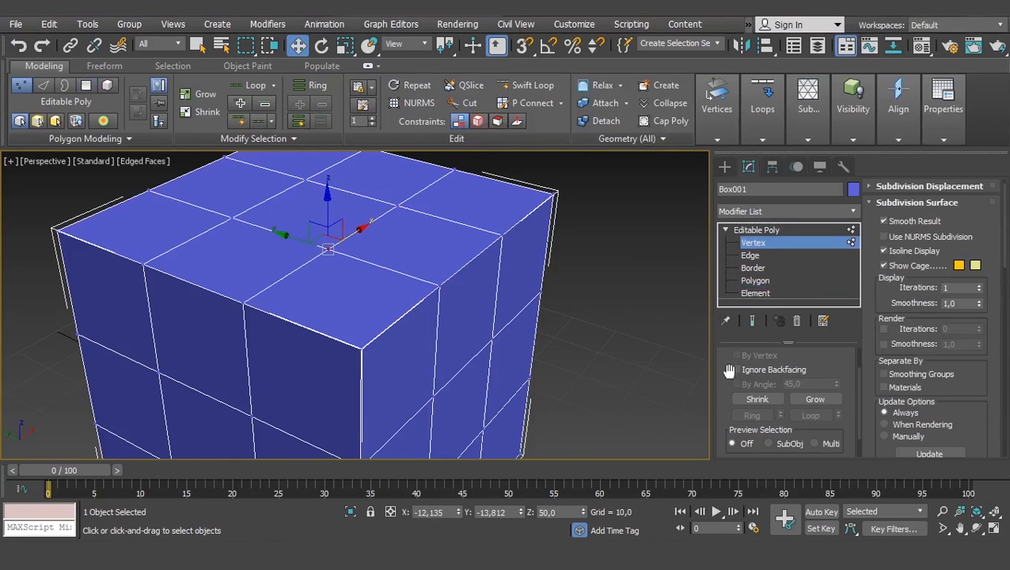
pyautogui.scroll(1, 867, 352)
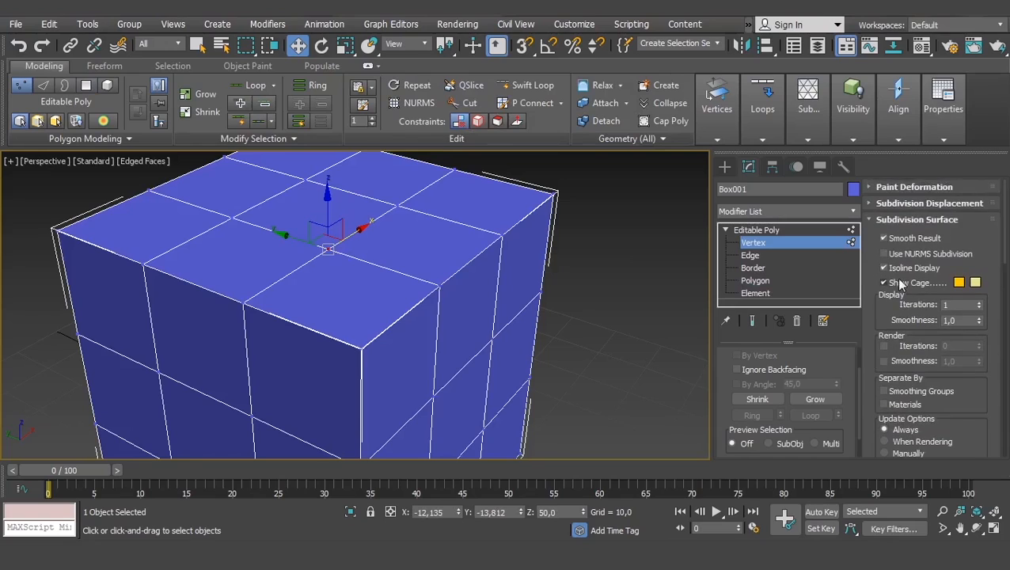
pyautogui.scroll(-3, 867, 353)
pyautogui.scroll(-3, 866, 352)
pyautogui.scroll(8, 866, 352)
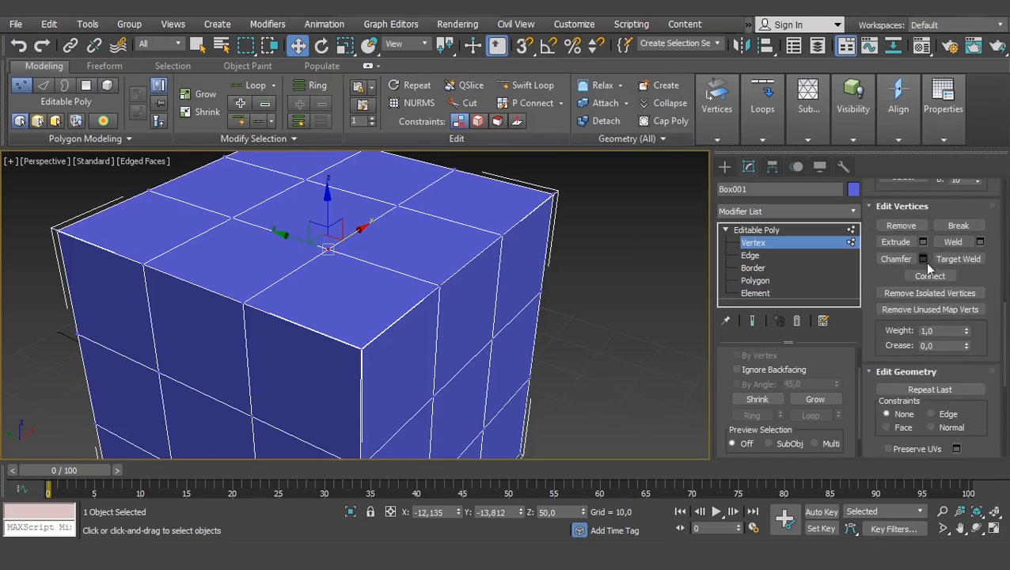
pyautogui.click(896, 260)
pyautogui.moveTo(327, 249); pyautogui.dragTo(333, 230)
pyautogui.moveTo(441, 283); pyautogui.dragTo(443, 347)
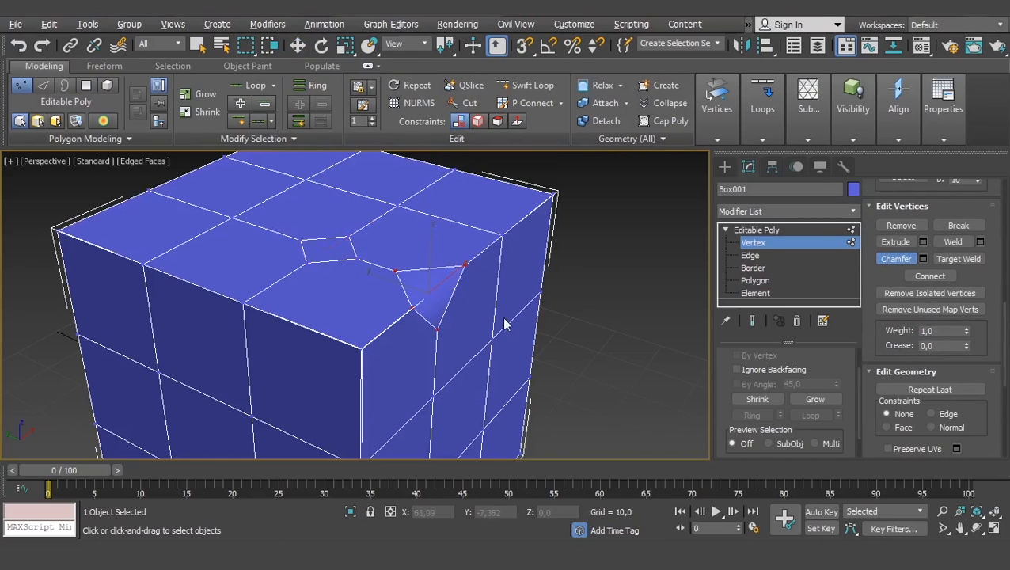
# - Undo the vertex chamfers on the top face and leave the Chamfer tool
pyautogui.keyDown('alt'); pyautogui.moveTo(505, 322); pyautogui.dragTo(282, 281, button='middle'); pyautogui.keyUp('alt')
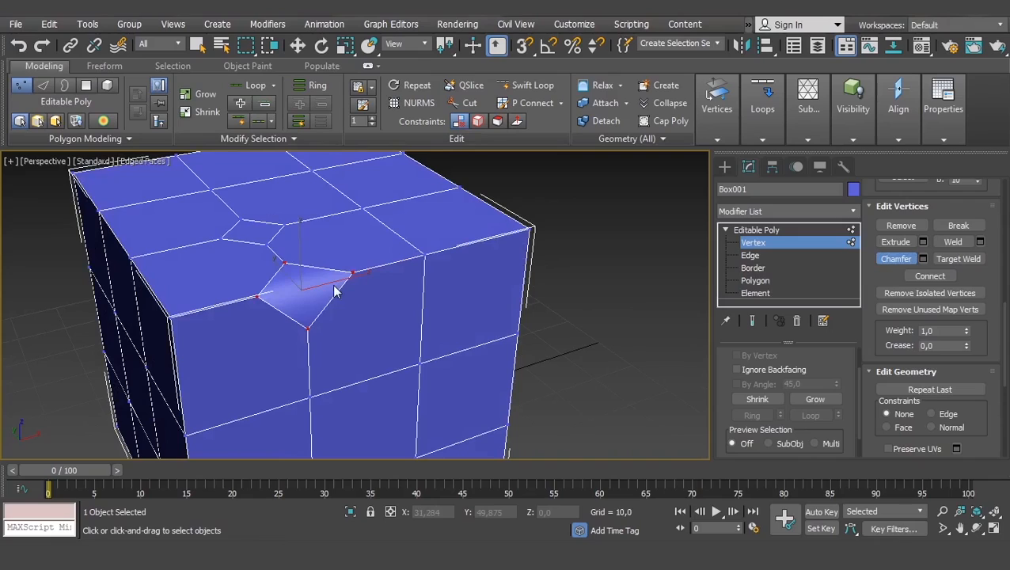
pyautogui.hotkey('ctrl', 'z')
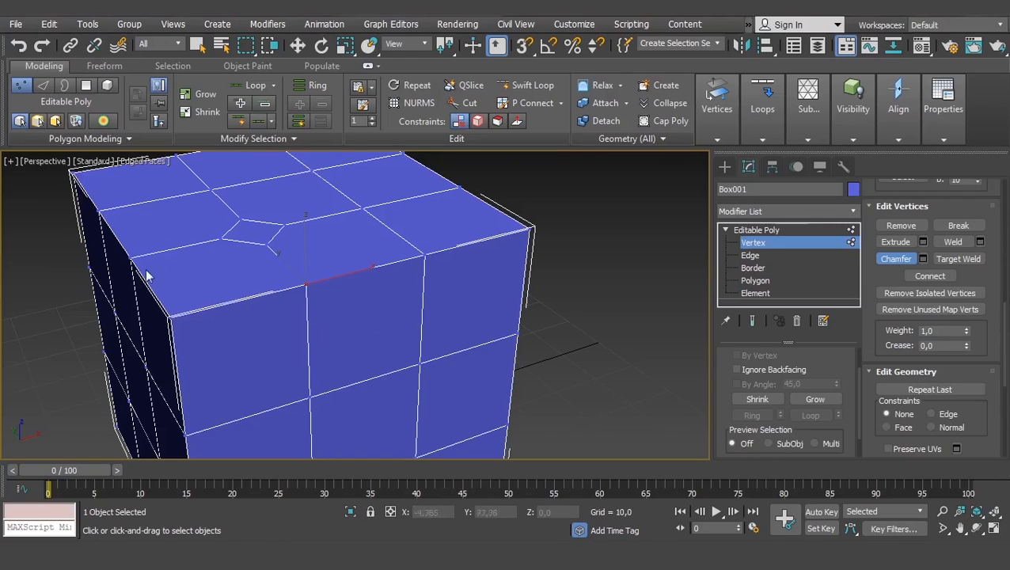
pyautogui.keyDown('alt'); pyautogui.moveTo(287, 283); pyautogui.dragTo(424, 287, button='middle'); pyautogui.keyUp('alt')
pyautogui.rightClick(659, 256)
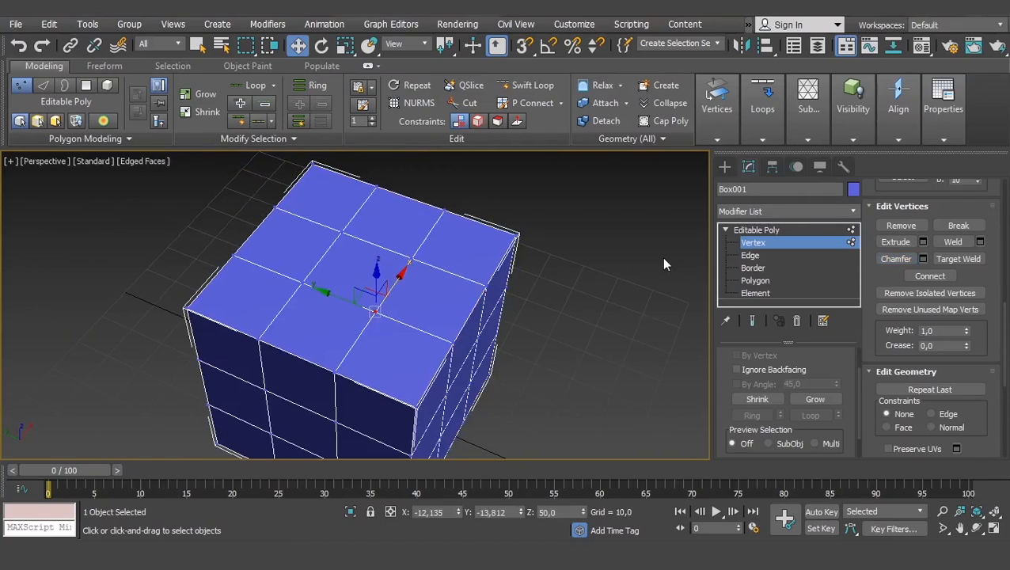
pyautogui.click(660, 257)
# - Select two neighbouring inner vertices of the top face together
pyautogui.click(412, 258)
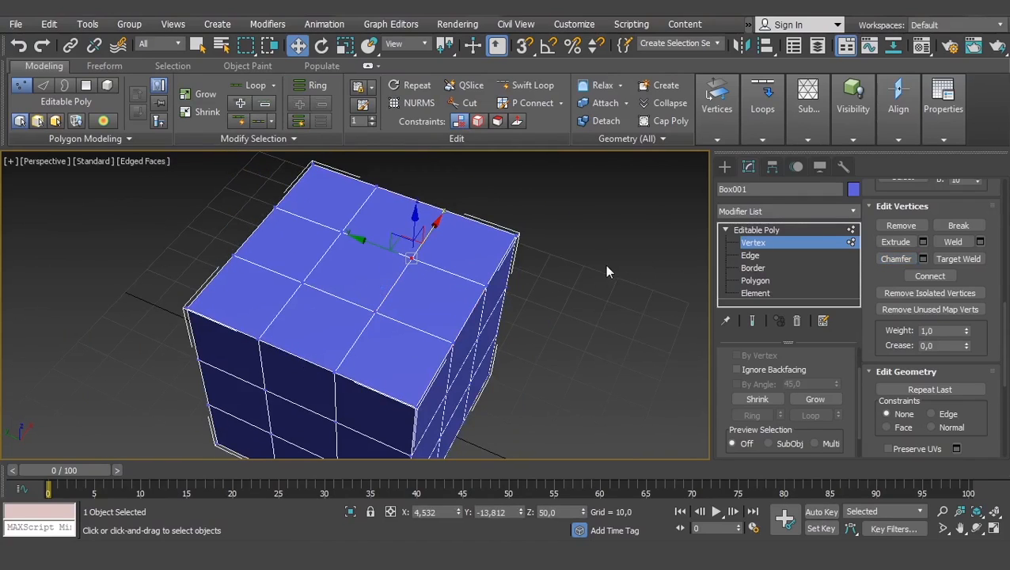
pyautogui.moveTo(485, 286); pyautogui.dragTo(575, 323, button='middle')
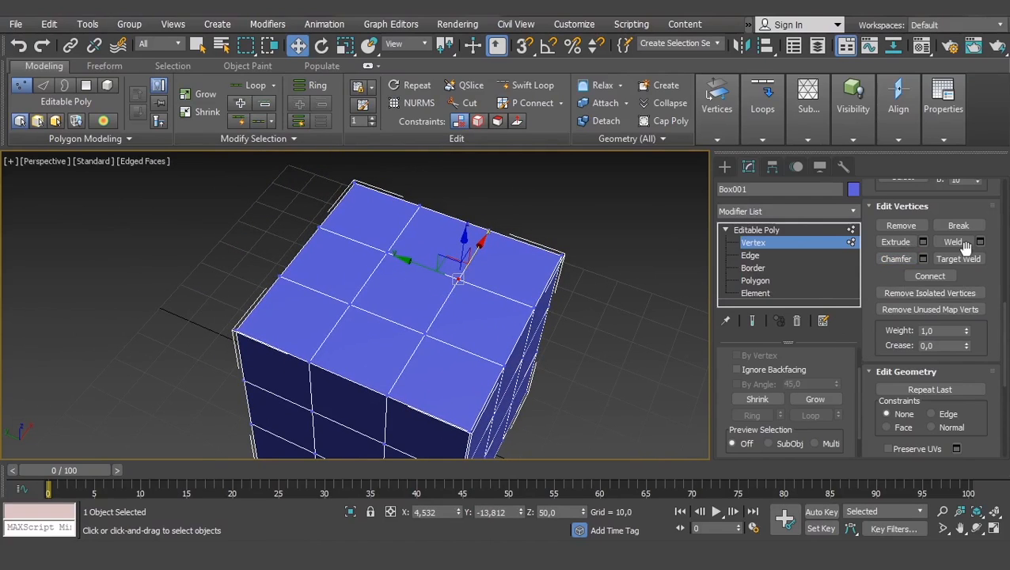
pyautogui.scroll(5, 471, 313)
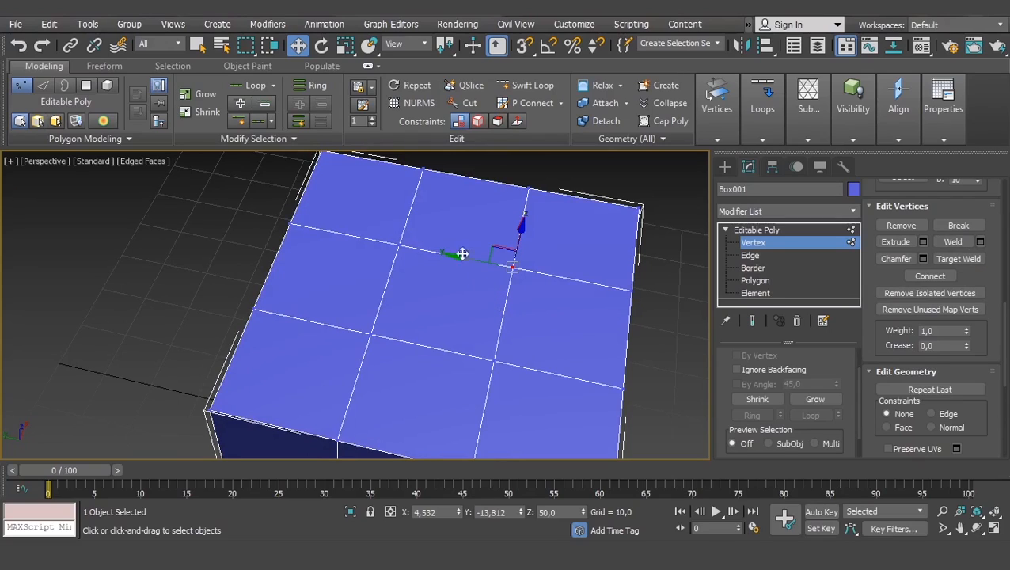
pyautogui.keyDown('ctrl'); pyautogui.click(397, 244); pyautogui.keyUp('ctrl')
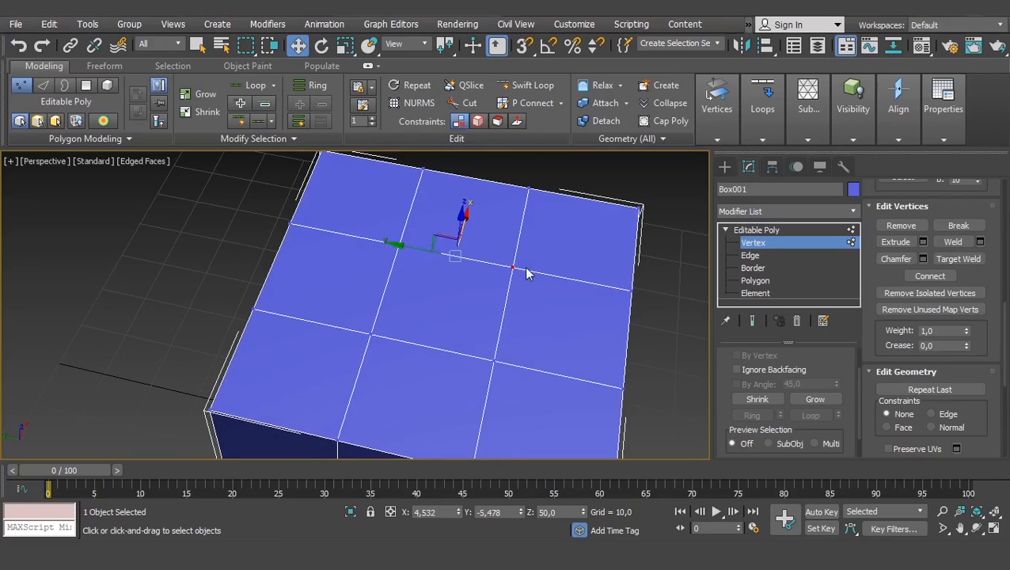
pyautogui.click(556, 202)
pyautogui.click(512, 266)
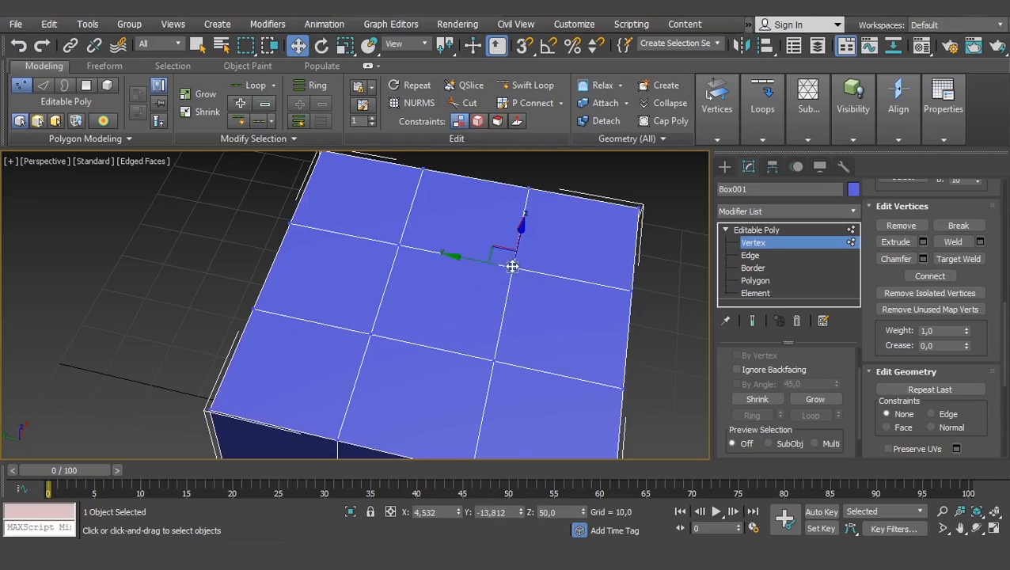
pyautogui.keyDown('ctrl'); pyautogui.click(401, 245); pyautogui.keyUp('ctrl')
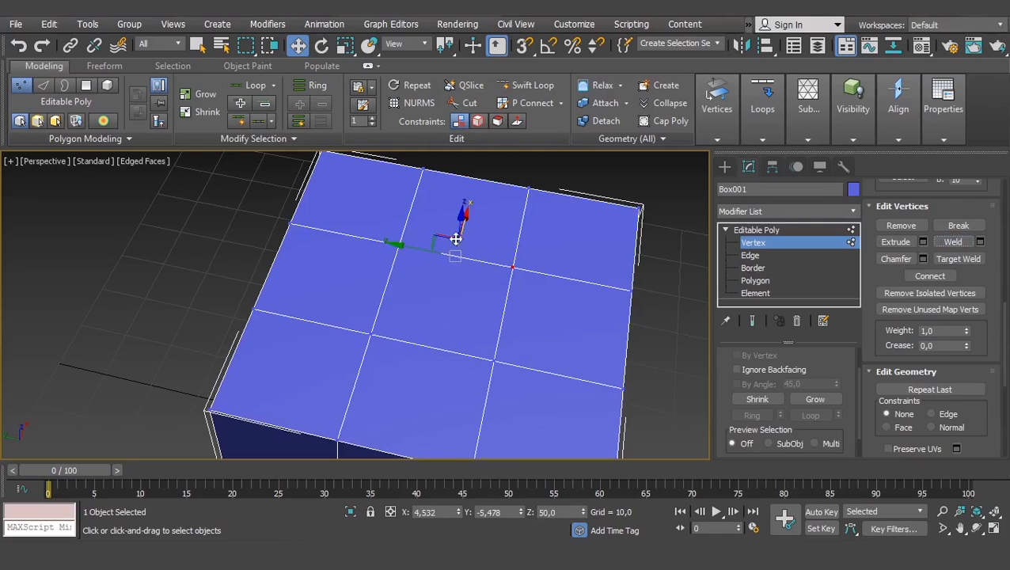
# - Preview a Weld of the two selected vertices through its settings, with the weld threshold raised to 17,156
pyautogui.click(979, 241)
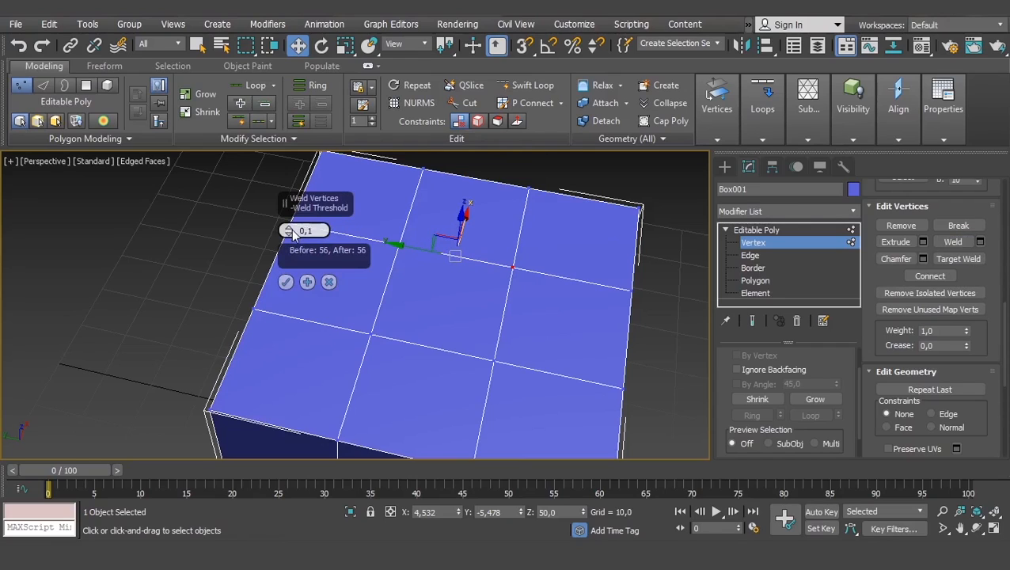
pyautogui.scroll(5, 422, 250)
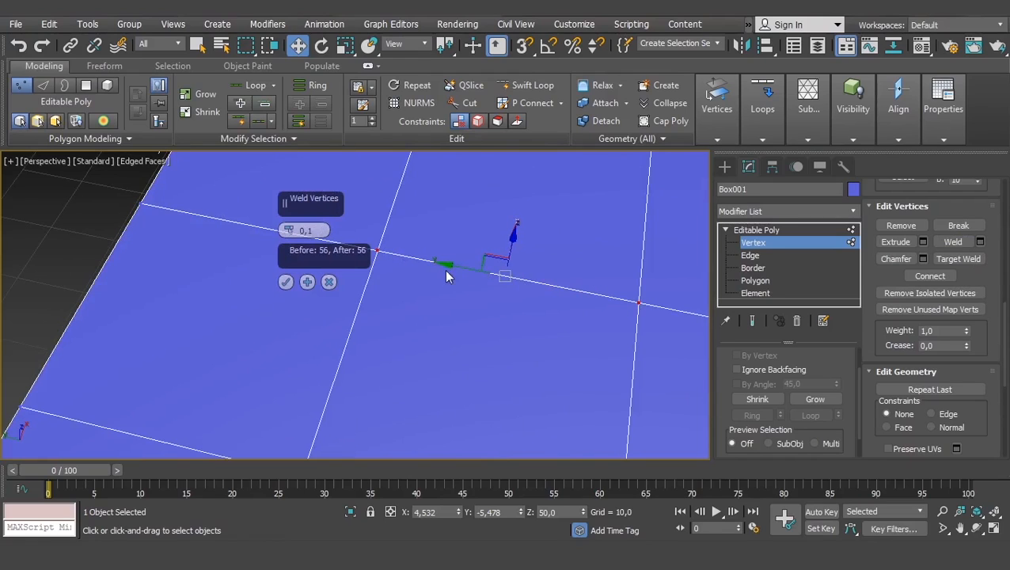
pyautogui.scroll(-4, 584, 281)
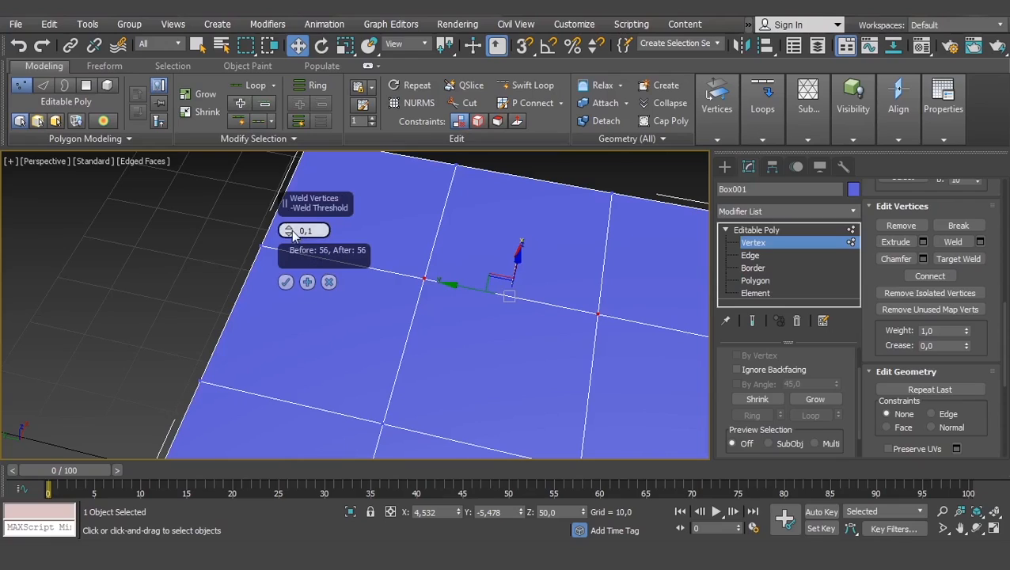
pyautogui.moveTo(289, 230); pyautogui.dragTo(299, 157)
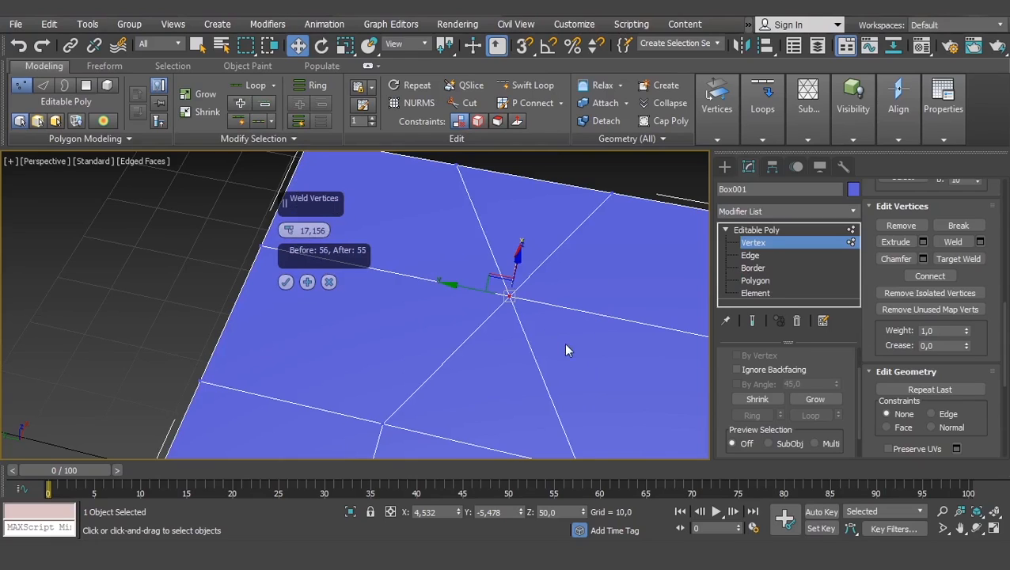
pyautogui.scroll(-3, 512, 296)
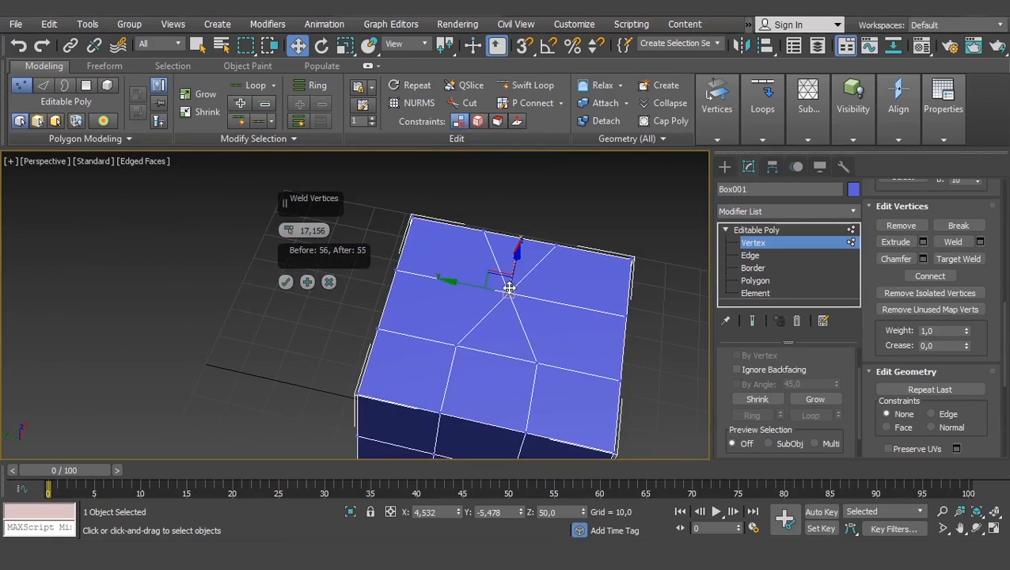
pyautogui.scroll(4, 497, 292)
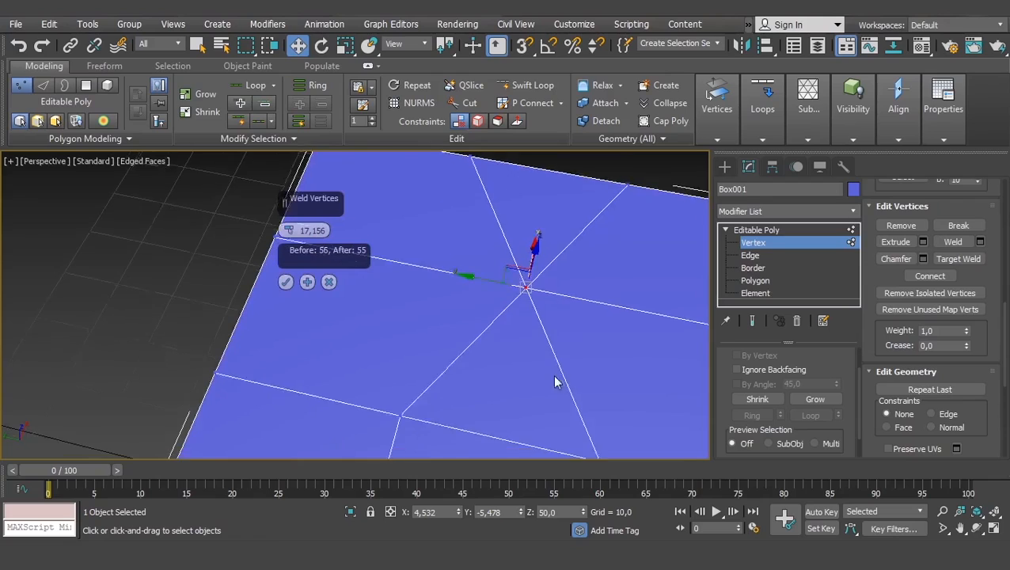
# - Try adding the other inner top-face vertices to the weld preview, undo those additions and apply the two-vertex weld
pyautogui.moveTo(554, 382); pyautogui.dragTo(541, 346, button='middle')
pyautogui.scroll(-2, 555, 281)
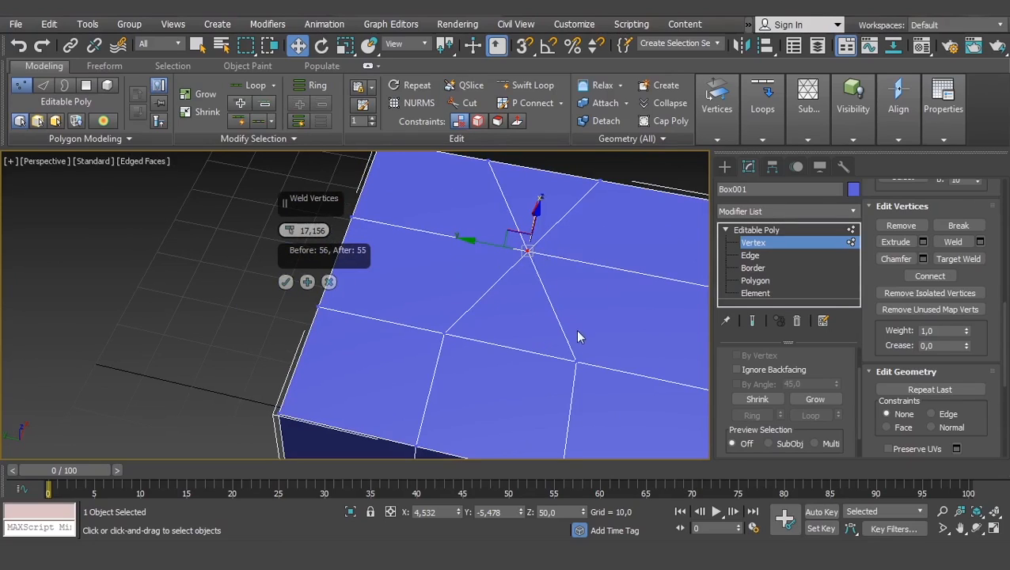
pyautogui.keyDown('ctrl'); pyautogui.click(443, 333); pyautogui.keyUp('ctrl')
pyautogui.hotkey('ctrl', 'z')
pyautogui.hotkey('ctrl', 'z')
pyautogui.click(285, 281)
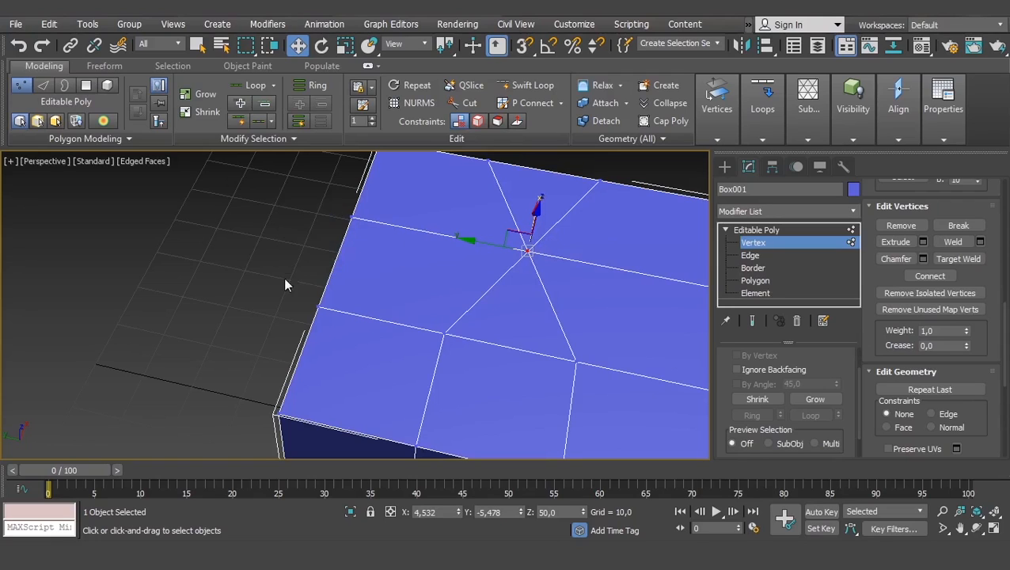
# - Target-weld one of the two remaining inner top-face vertices onto its neighbour and undo the weld
pyautogui.moveTo(603, 281); pyautogui.dragTo(533, 296, button='middle')
pyautogui.scroll(-3, 534, 308)
pyautogui.scroll(3, 519, 307)
pyautogui.click(956, 258)
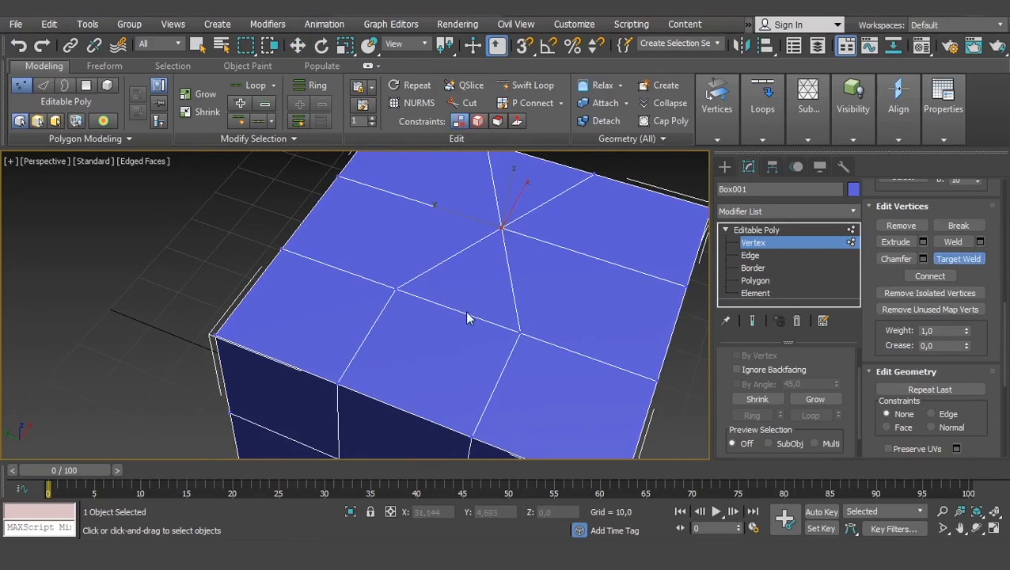
pyautogui.moveTo(467, 318); pyautogui.dragTo(477, 319, button='middle')
pyautogui.scroll(3, 554, 356)
pyautogui.scroll(-3, 462, 345)
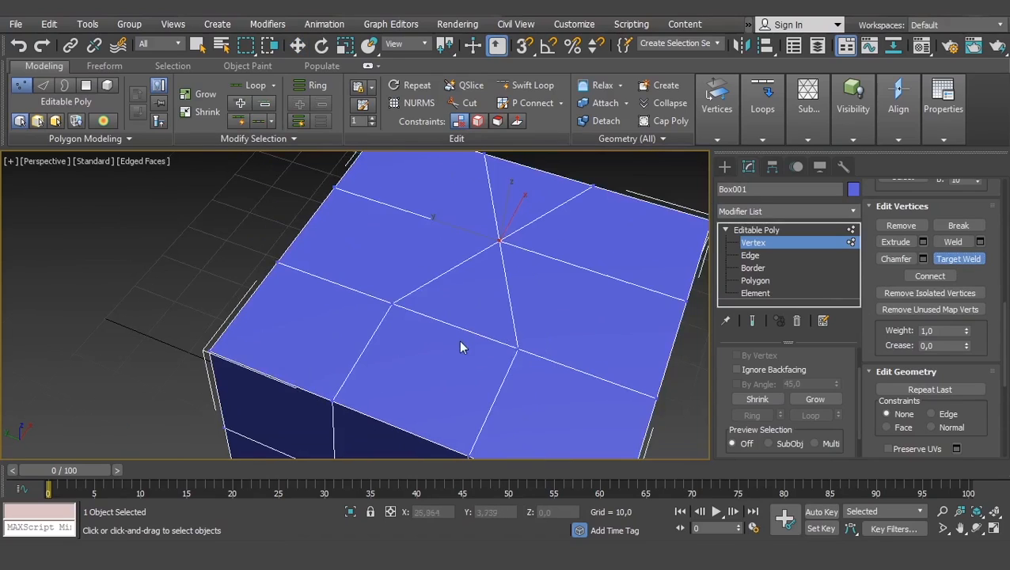
pyautogui.scroll(2, 514, 349)
pyautogui.click(519, 348)
pyautogui.click(391, 303)
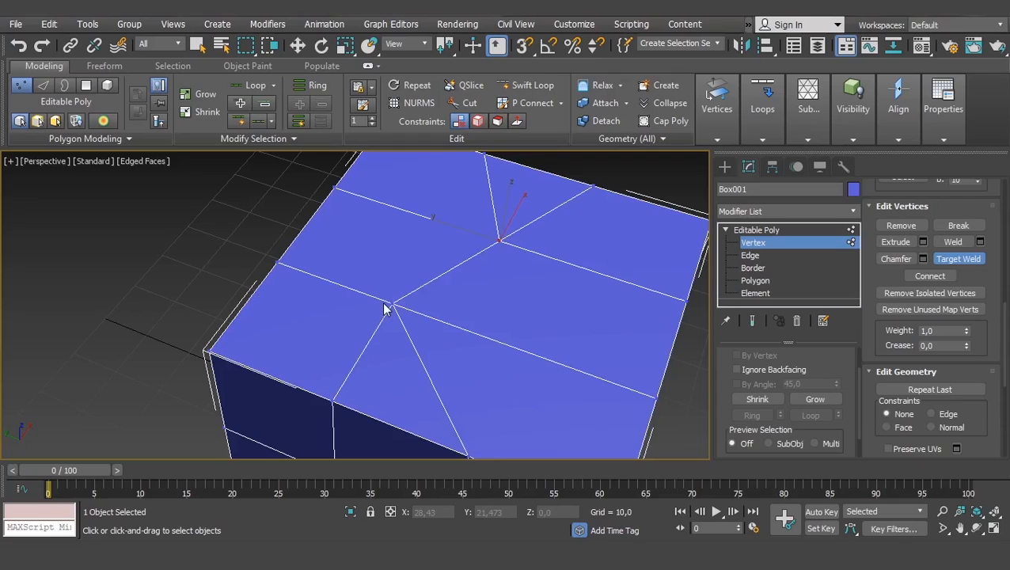
pyautogui.hotkey('ctrl', 'z')
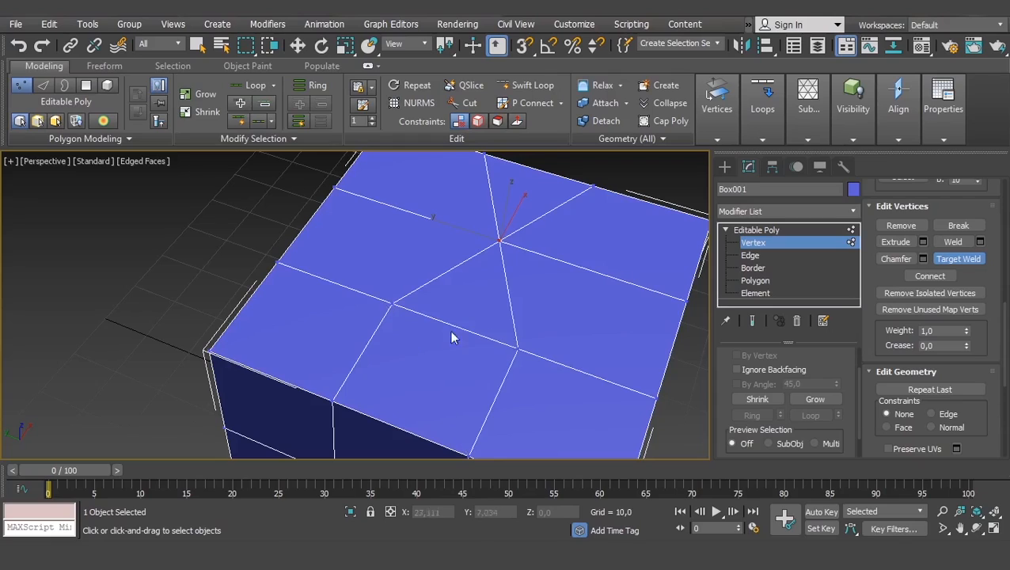
# - Target-weld the same two inner vertices in the opposite direction twice, undoing the weld each time
pyautogui.click(394, 301)
pyautogui.click(519, 348)
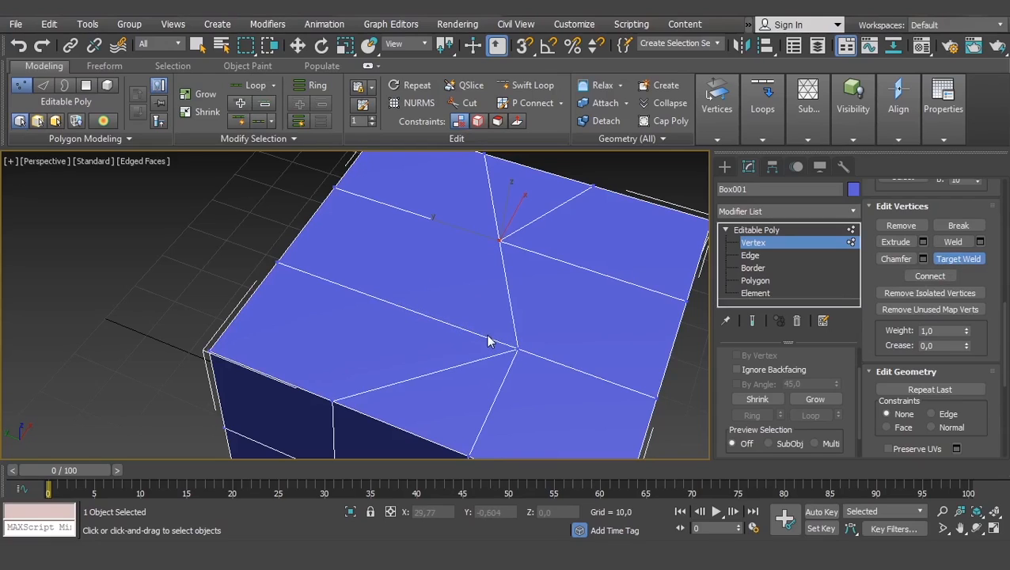
pyautogui.hotkey('ctrl', 'z')
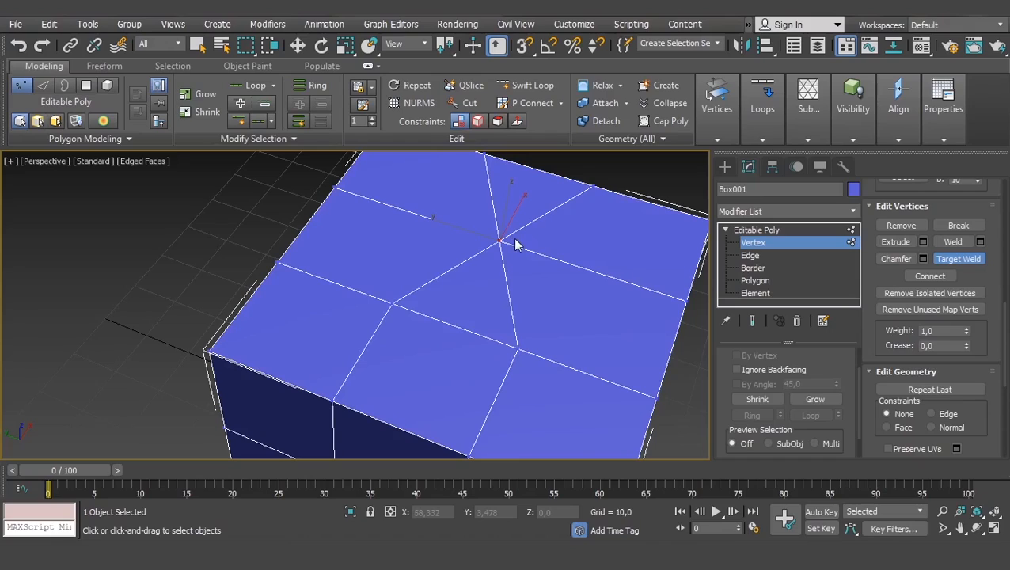
pyautogui.click(391, 303)
pyautogui.click(515, 348)
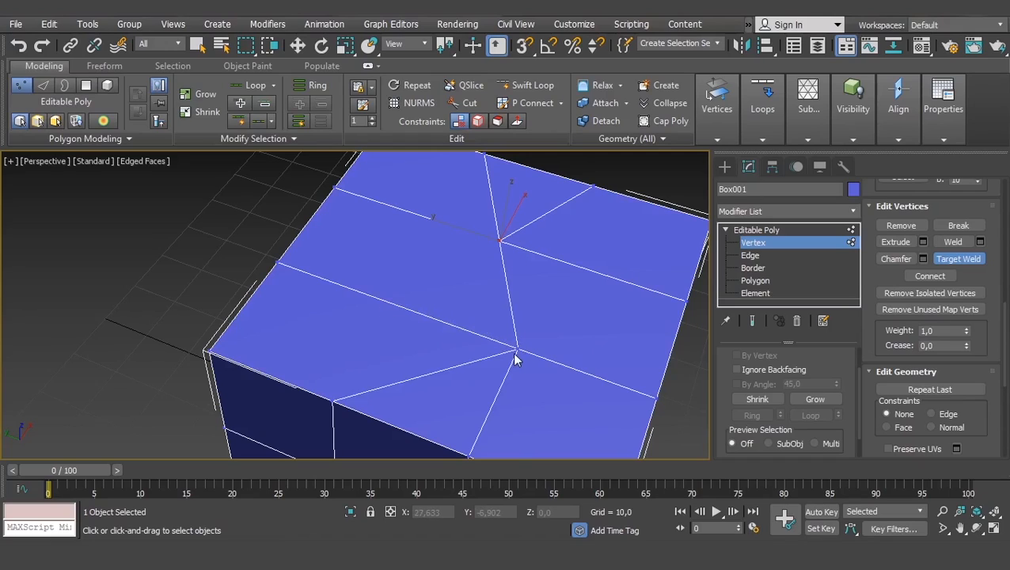
pyautogui.hotkey('ctrl', 'z')
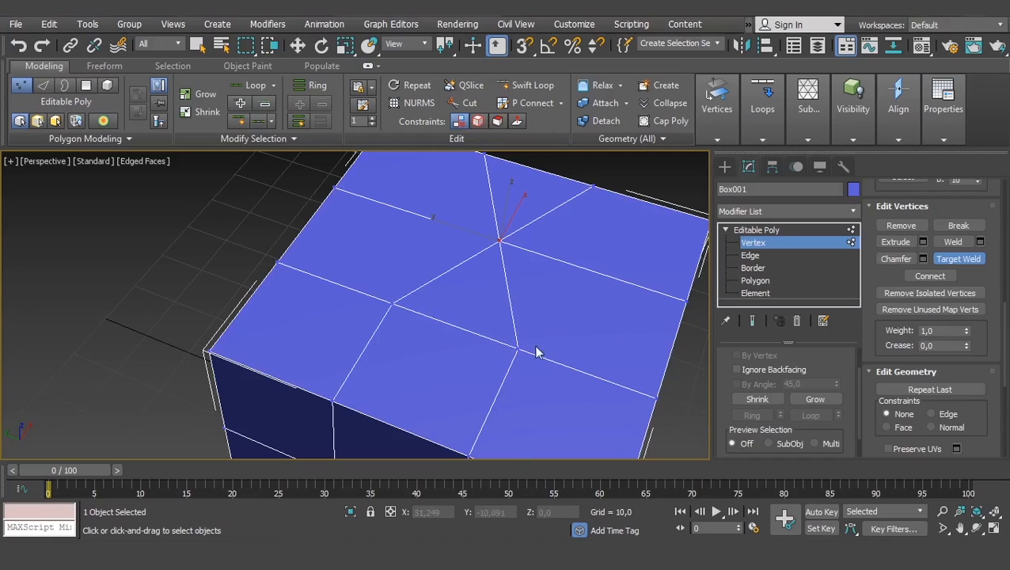
# - Target-weld the pair in that opposite direction once more and leave the Target Weld tool
pyautogui.click(395, 304)
pyautogui.click(516, 349)
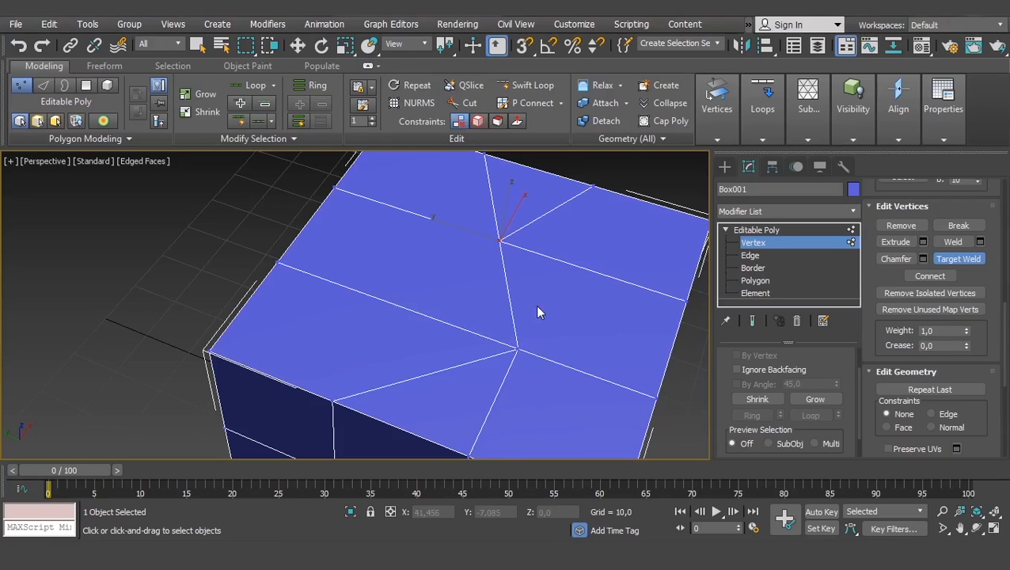
pyautogui.press('w')
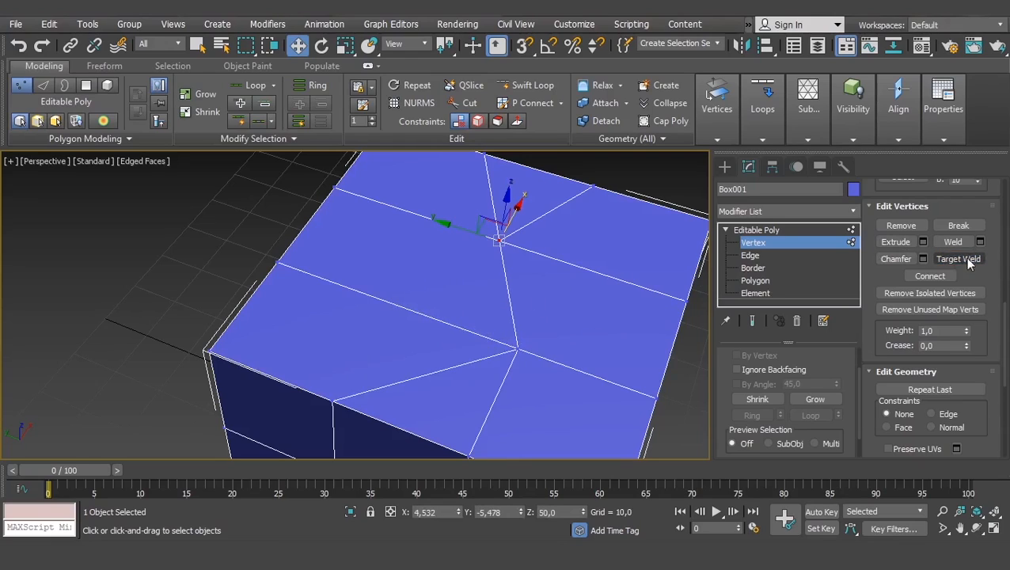
pyautogui.rightClick(531, 317)
# - Undo both the target weld and the earlier threshold weld on the top face
pyautogui.hotkey('ctrl', 'z')
pyautogui.hotkey('ctrl', 'z')
pyautogui.scroll(-2, 549, 309)
pyautogui.moveTo(549, 310); pyautogui.dragTo(455, 263, button='middle')
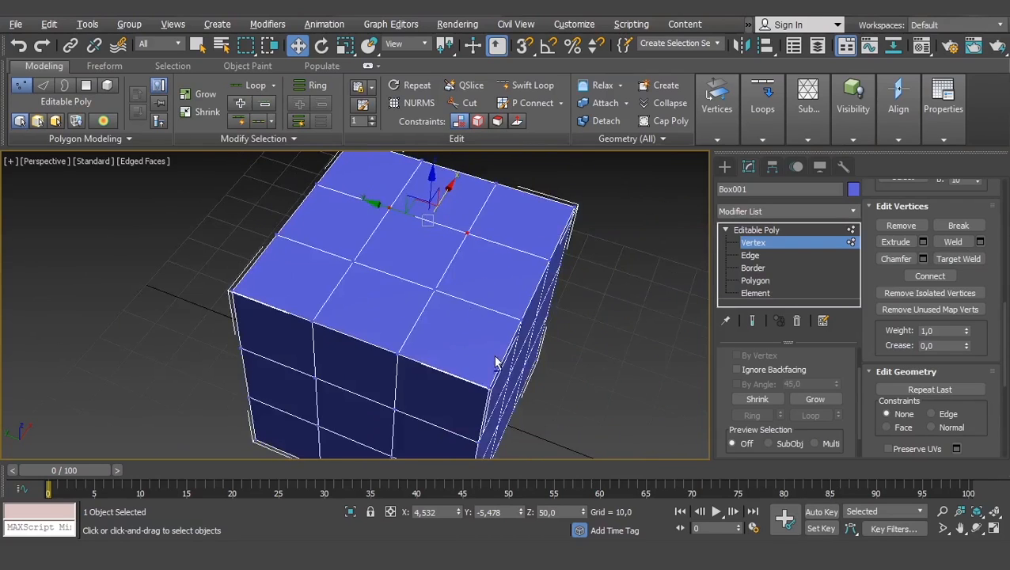
# - At Edge level, select the upper horizontal edge loop running around the box's sides
pyautogui.keyDown('alt'); pyautogui.moveTo(495, 362); pyautogui.dragTo(452, 336, button='middle'); pyautogui.keyUp('alt')
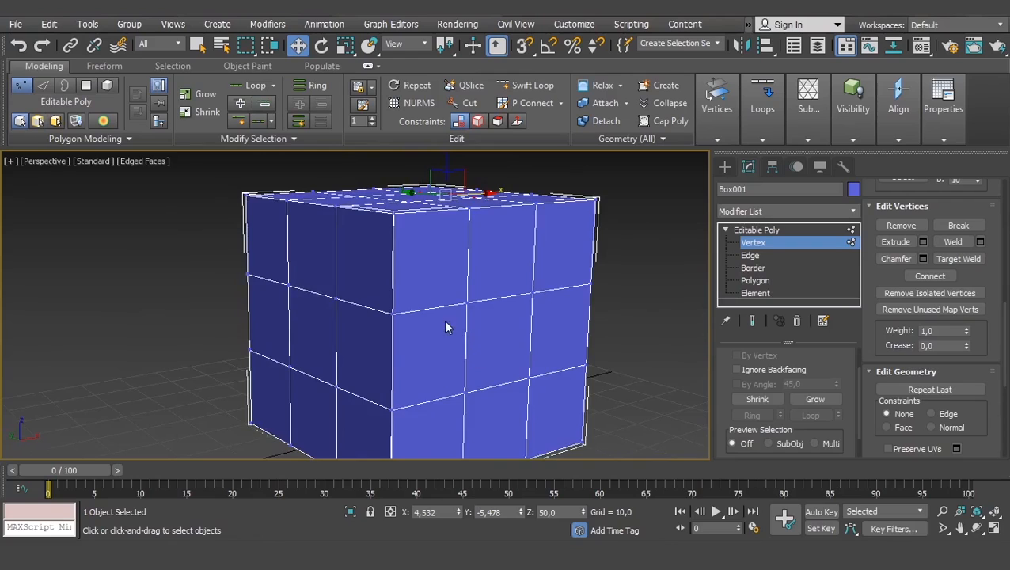
pyautogui.scroll(-2, 448, 329)
pyautogui.keyDown('alt'); pyautogui.moveTo(480, 330); pyautogui.dragTo(315, 244, button='middle'); pyautogui.keyUp('alt')
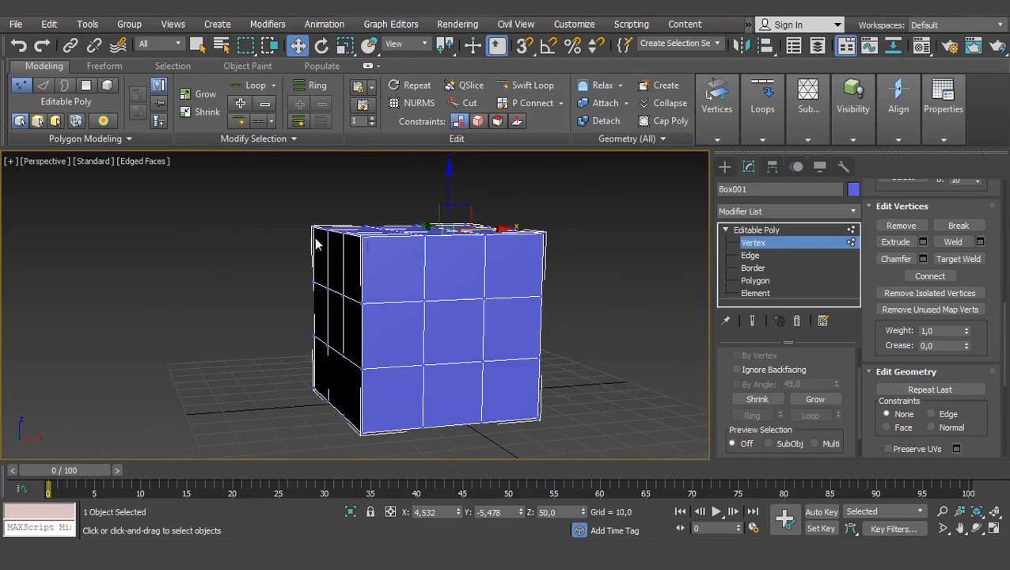
pyautogui.click(750, 255)
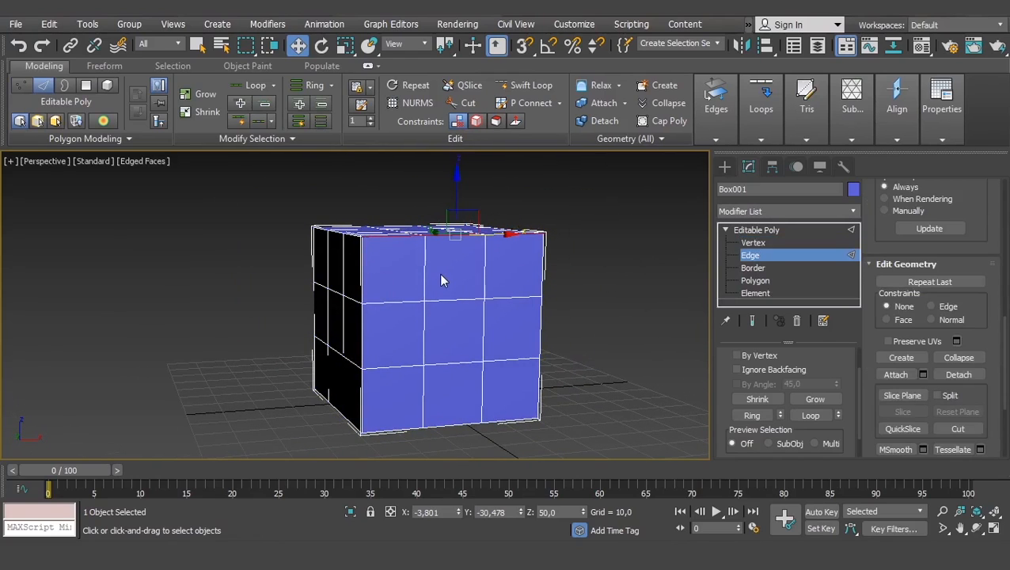
pyautogui.scroll(2, 405, 279)
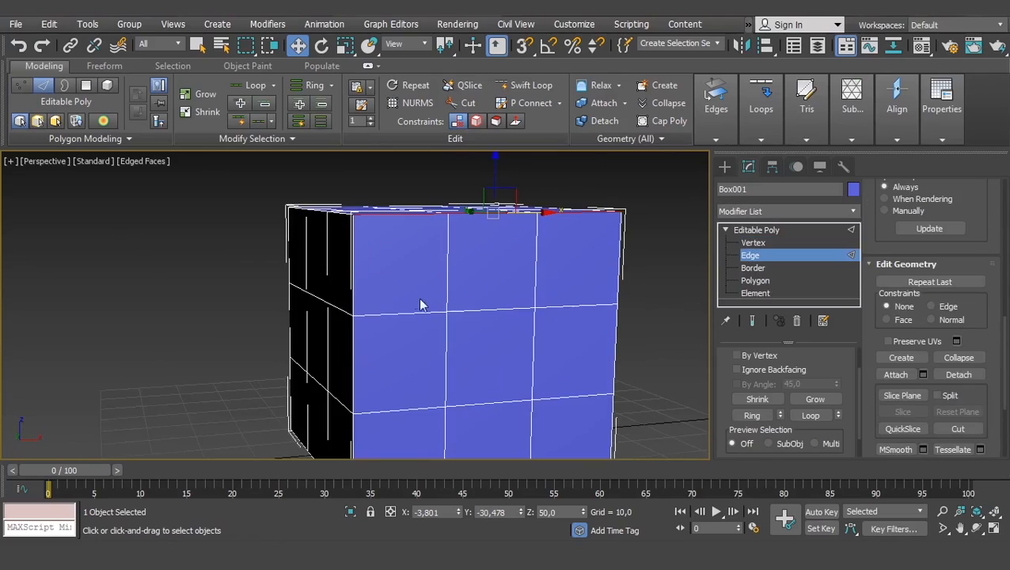
pyautogui.doubleClick(482, 311)
pyautogui.keyDown('alt'); pyautogui.moveTo(482, 310); pyautogui.dragTo(627, 287, button='middle'); pyautogui.keyUp('alt')
pyautogui.keyDown('alt'); pyautogui.moveTo(277, 254); pyautogui.dragTo(415, 318, button='middle'); pyautogui.keyUp('alt')
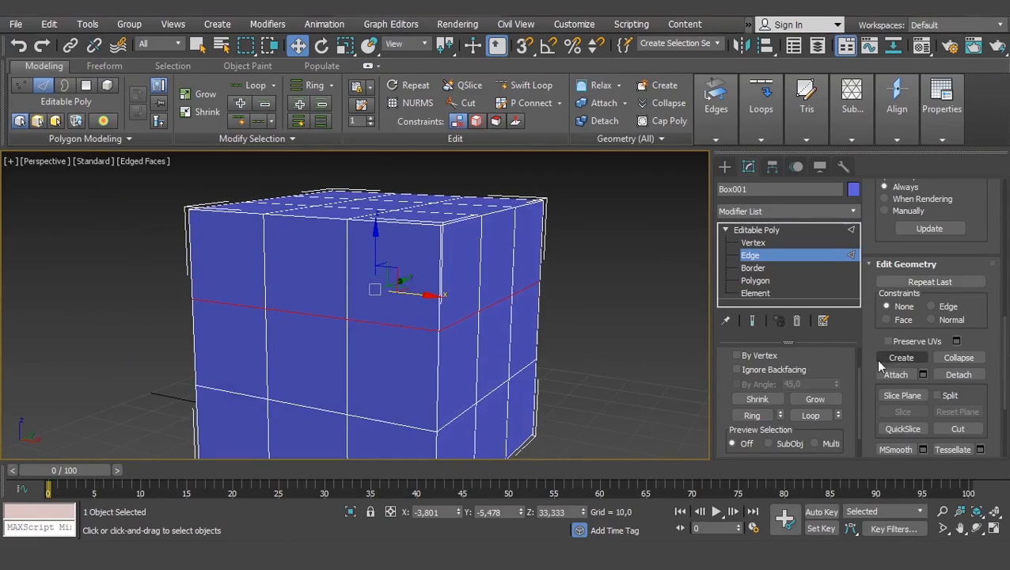
pyautogui.scroll(-3, 887, 290)
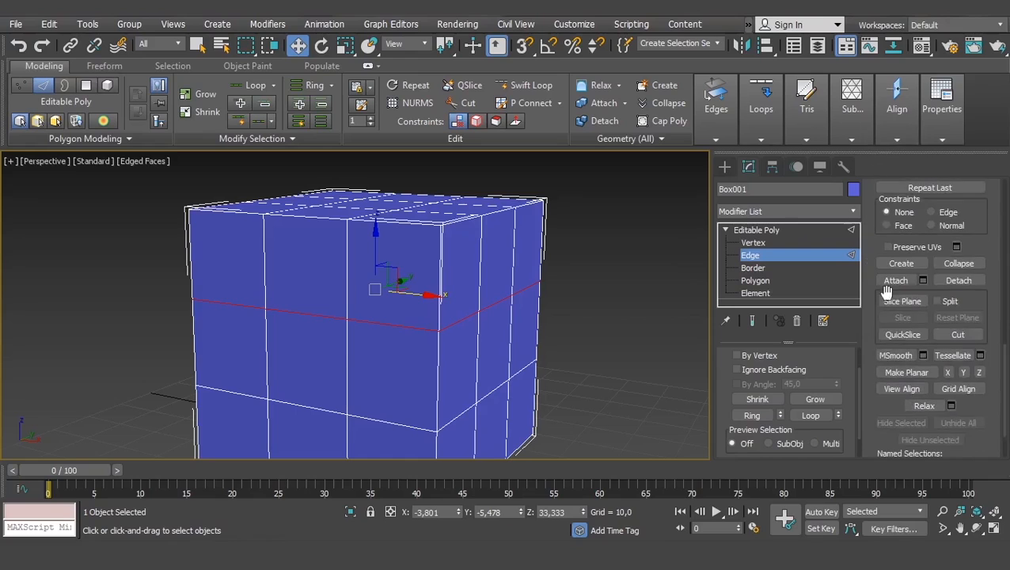
# - Try a freehand Chamfer on the selected horizontal edge loop, undo it and clear the edge selection
pyautogui.scroll(10, 886, 290)
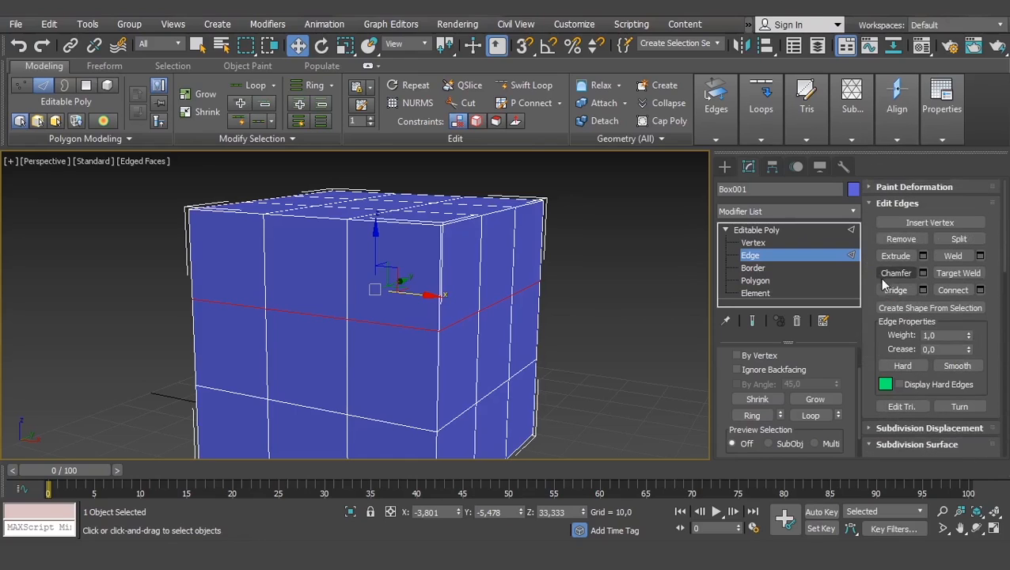
pyautogui.click(886, 274)
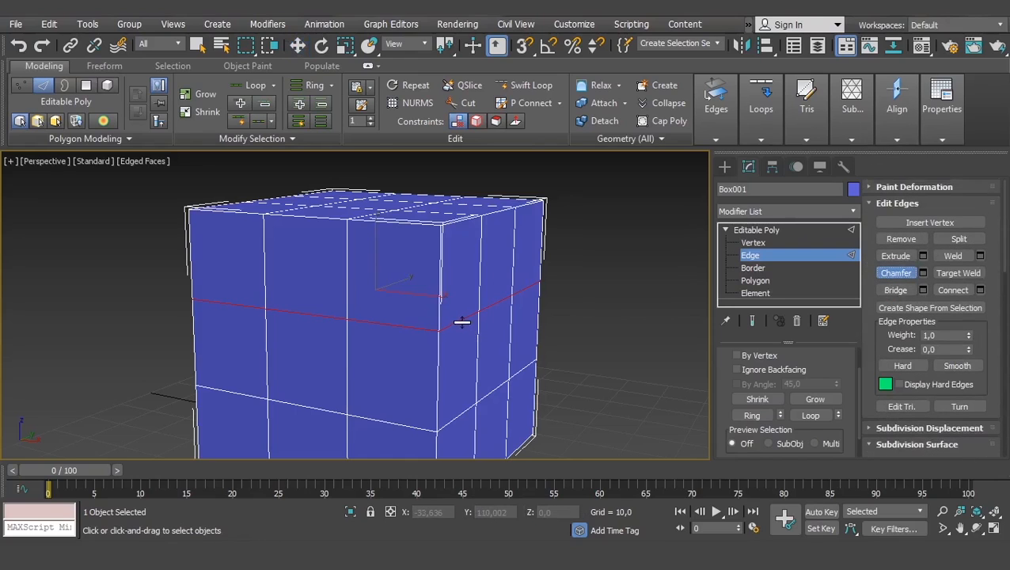
pyautogui.moveTo(461, 322); pyautogui.dragTo(460, 291)
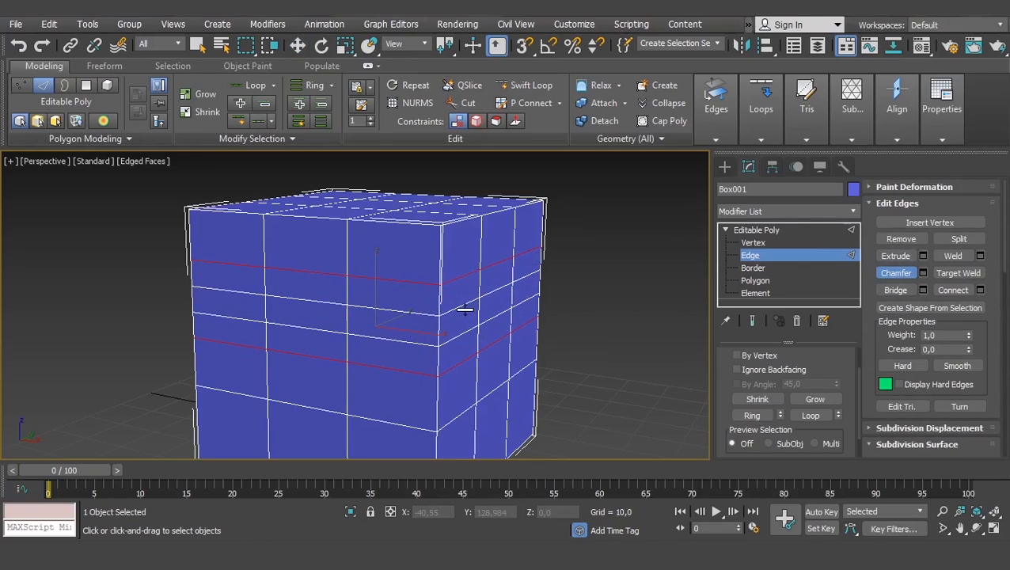
pyautogui.hotkey('ctrl', 'z')
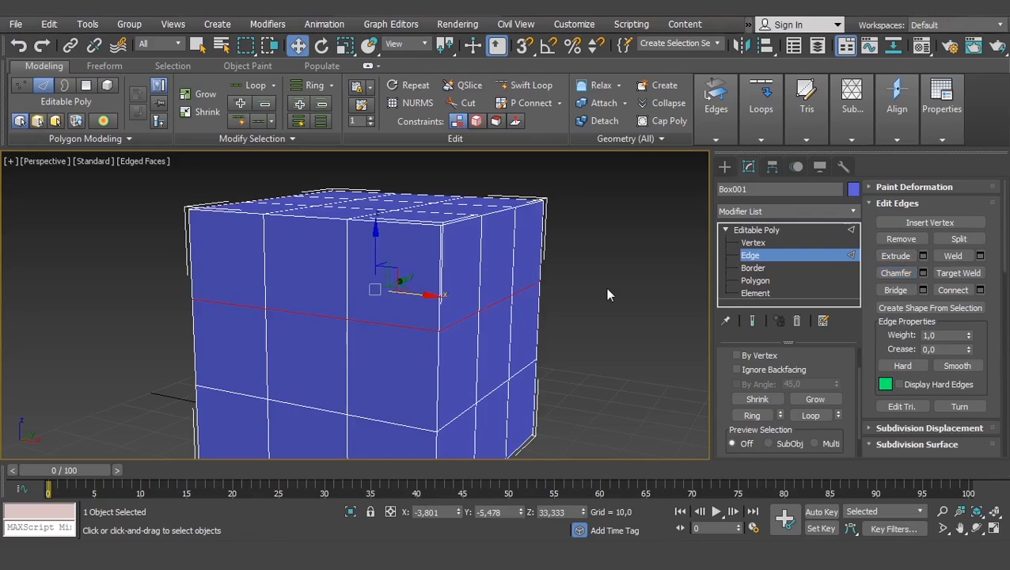
pyautogui.keyDown('alt'); pyautogui.moveTo(605, 287); pyautogui.dragTo(530, 252, button='middle'); pyautogui.keyUp('alt')
pyautogui.click(570, 289)
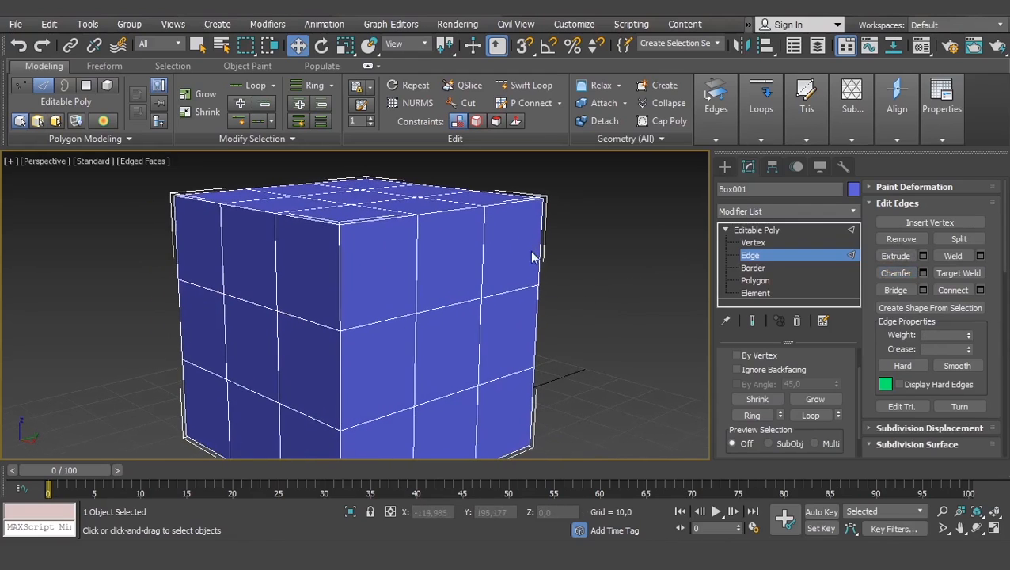
# - Connect the two inner vertical edges in one side face's upper row, undo the connection and deselect both edges
pyautogui.scroll(4, 419, 271)
pyautogui.click(417, 267)
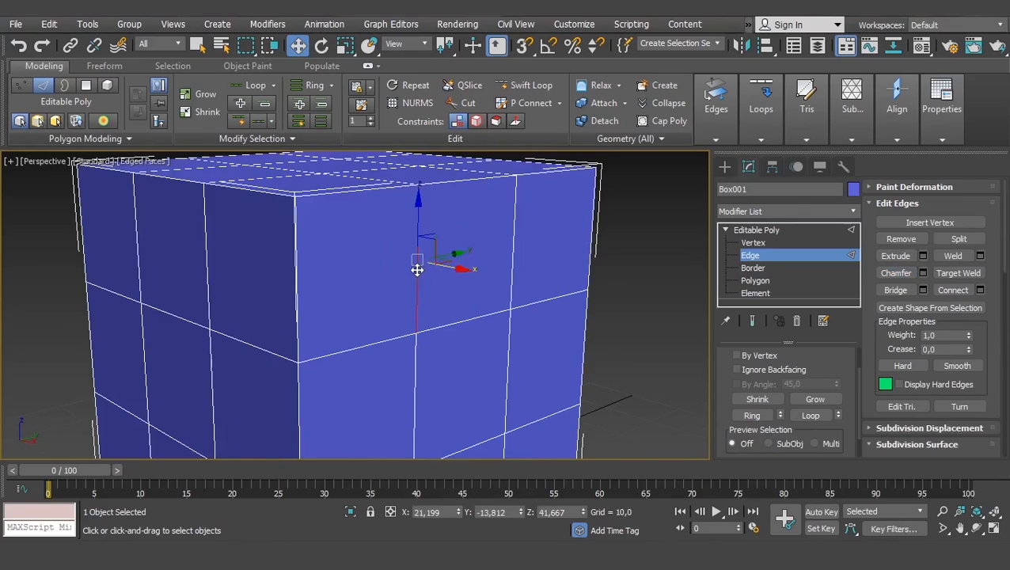
pyautogui.keyDown('ctrl'); pyautogui.click(513, 262); pyautogui.keyUp('ctrl')
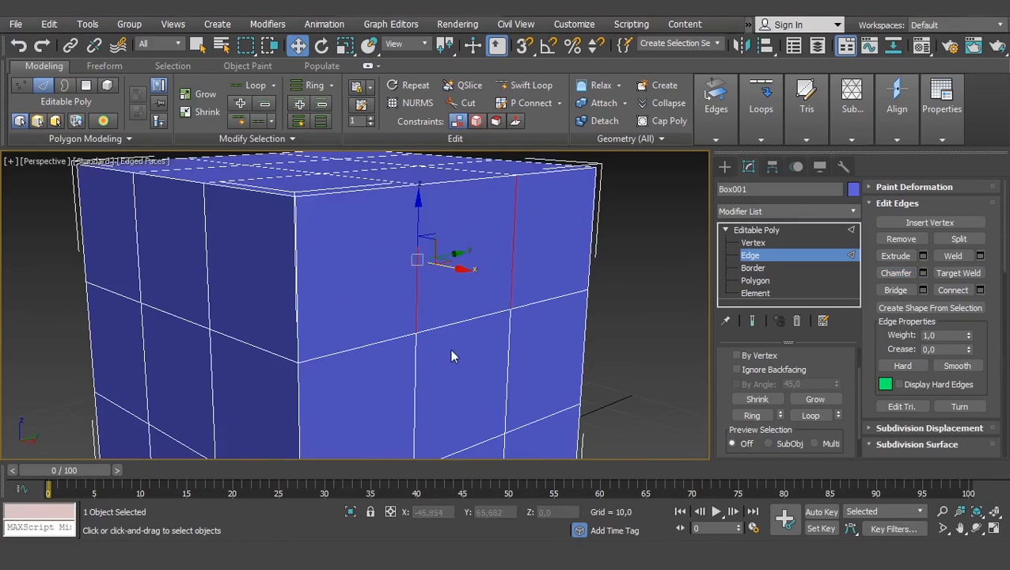
pyautogui.click(950, 288)
pyautogui.scroll(5, 332, 257)
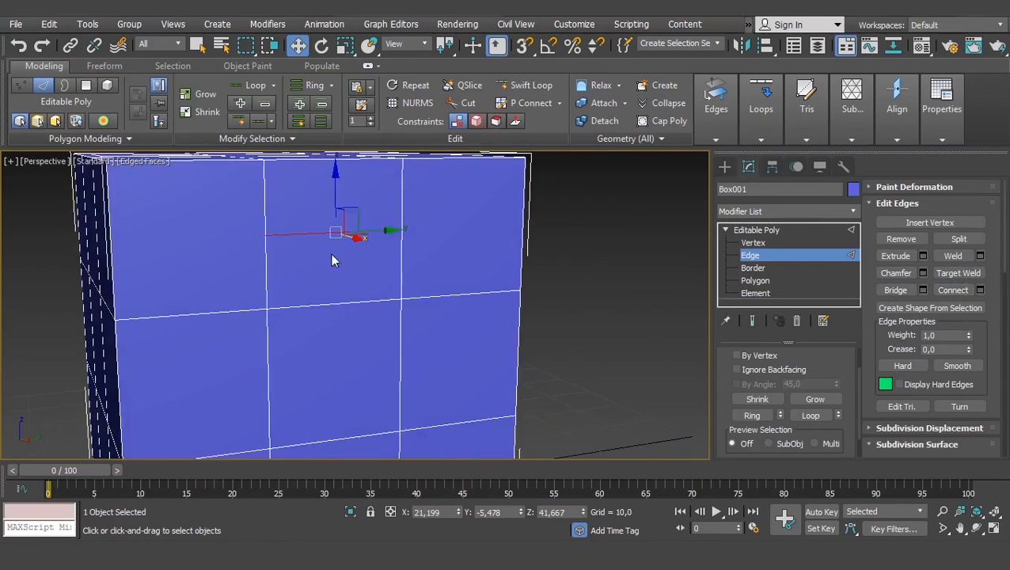
pyautogui.moveTo(263, 222); pyautogui.dragTo(283, 278, button='middle')
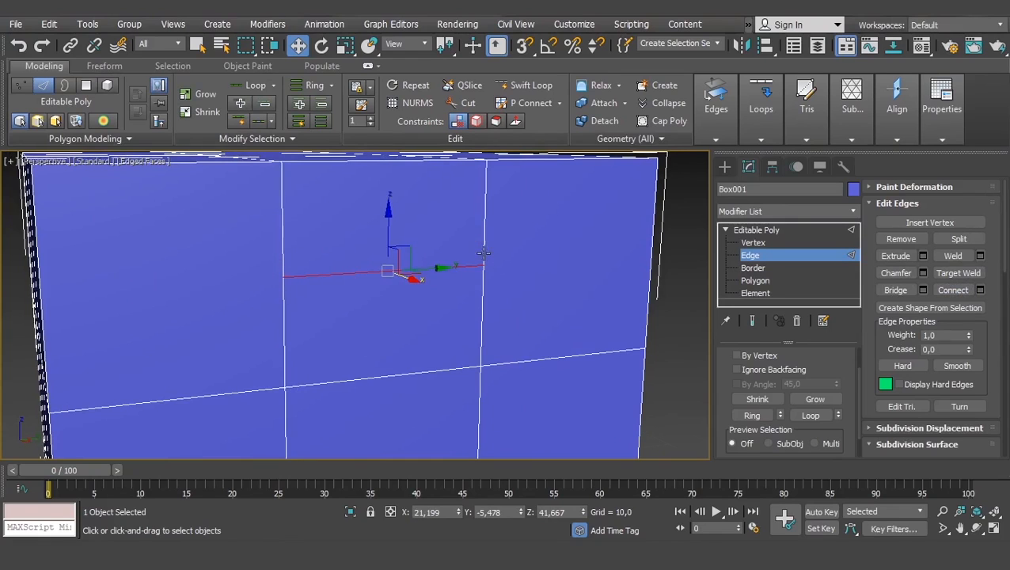
pyautogui.scroll(-5, 478, 285)
pyautogui.scroll(1, 457, 338)
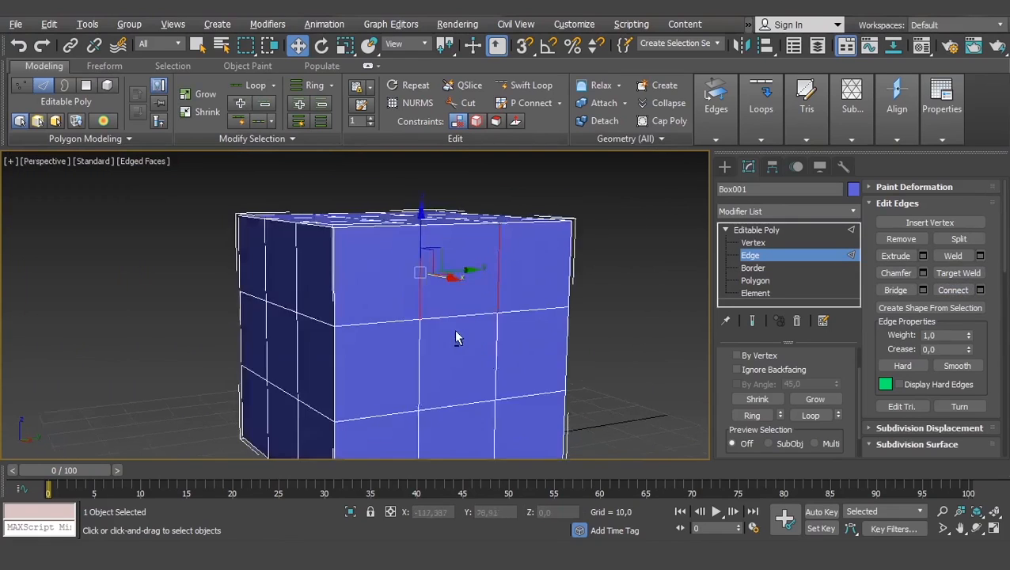
pyautogui.click(514, 285)
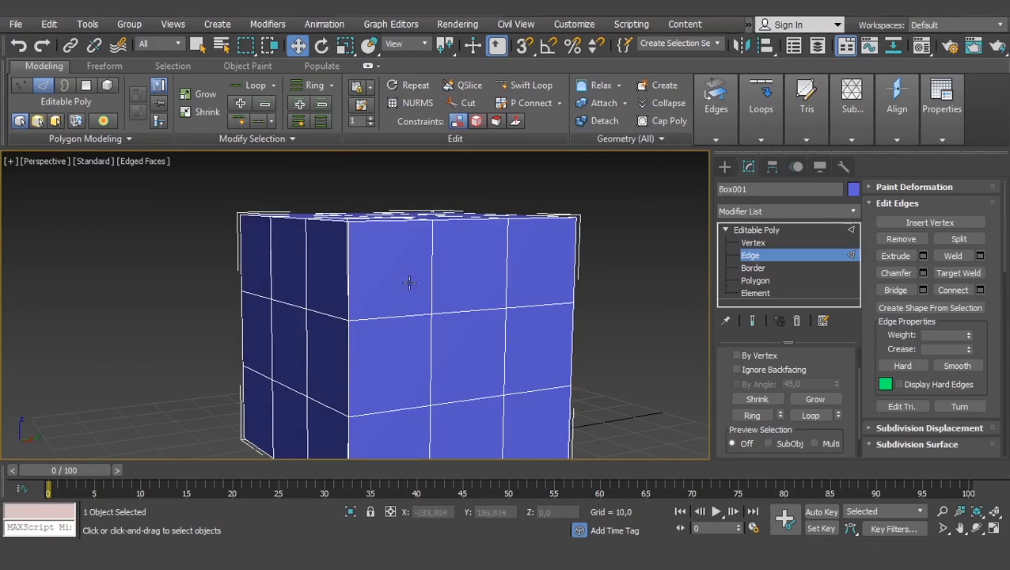
# - Expand one inner vertical edge of the upper row to its edge ring with Ring, and clear the selection
pyautogui.click(506, 268)
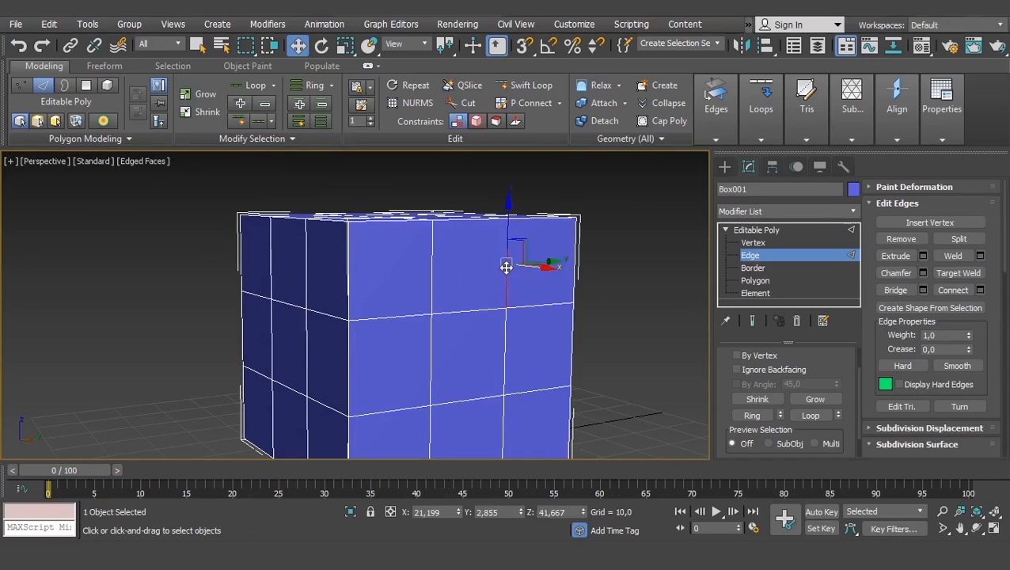
pyautogui.click(752, 415)
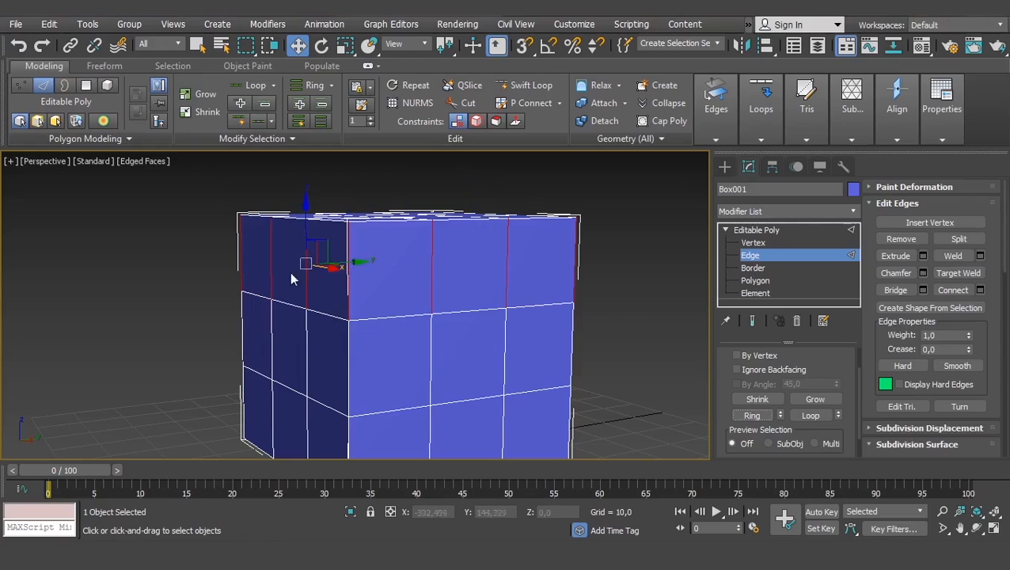
pyautogui.click(654, 354)
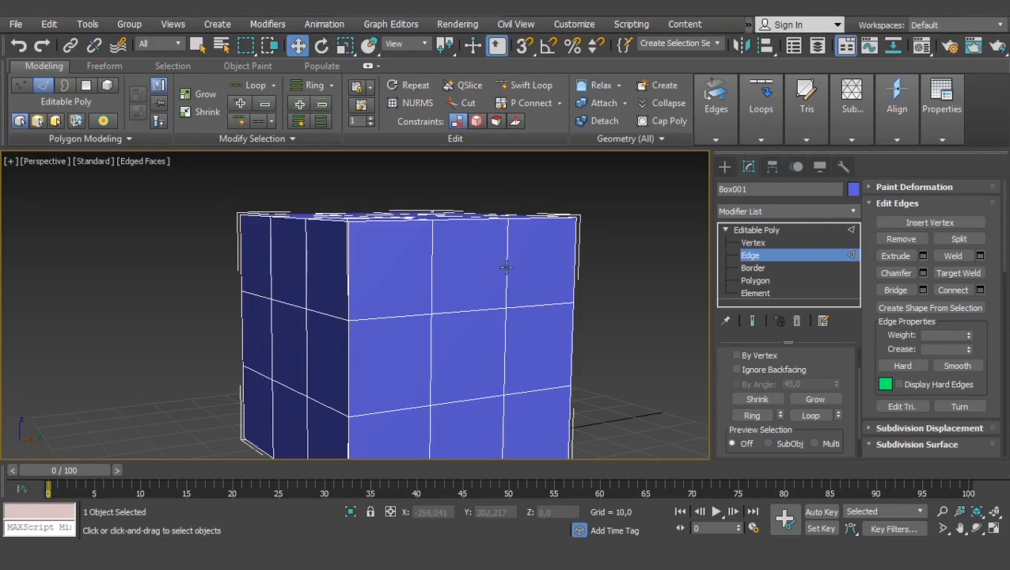
# - Expand the same inner vertical edge to its full vertical loop with Loop, inspect it down the side and deselect it
pyautogui.click(507, 266)
pyautogui.click(810, 415)
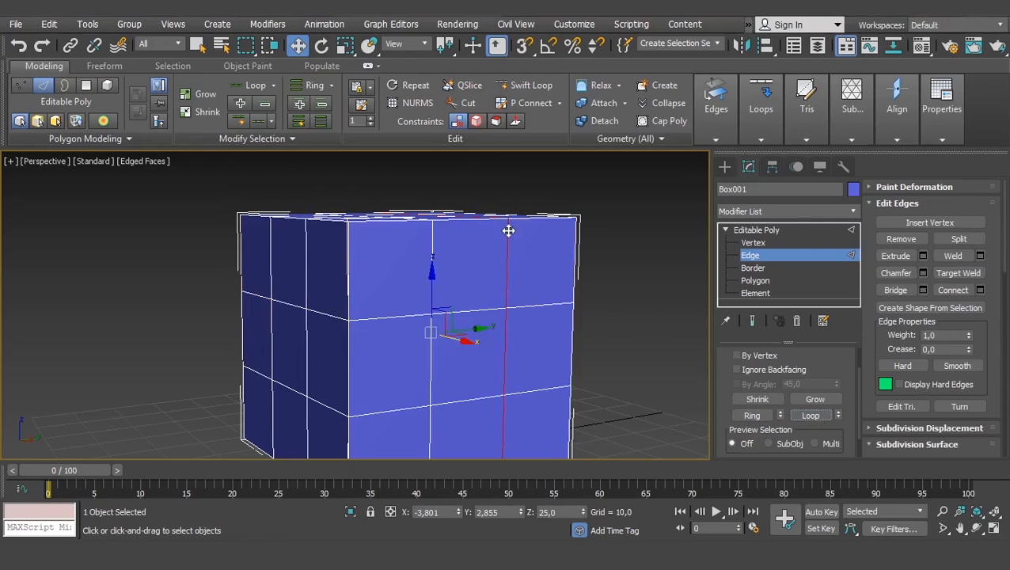
pyautogui.moveTo(506, 371); pyautogui.dragTo(510, 305, button='middle')
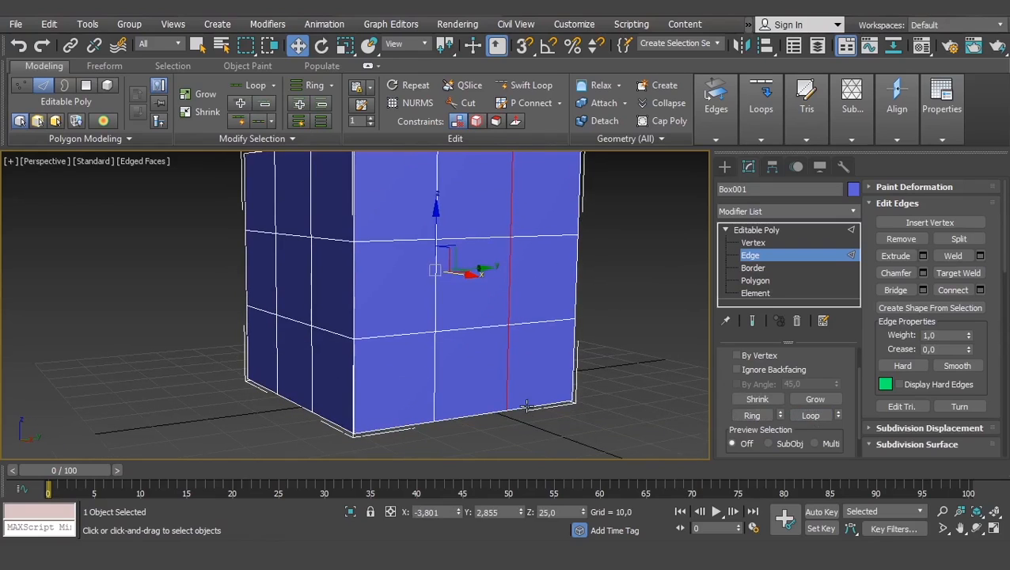
pyautogui.moveTo(505, 224); pyautogui.dragTo(513, 348, button='middle')
pyautogui.click(549, 270)
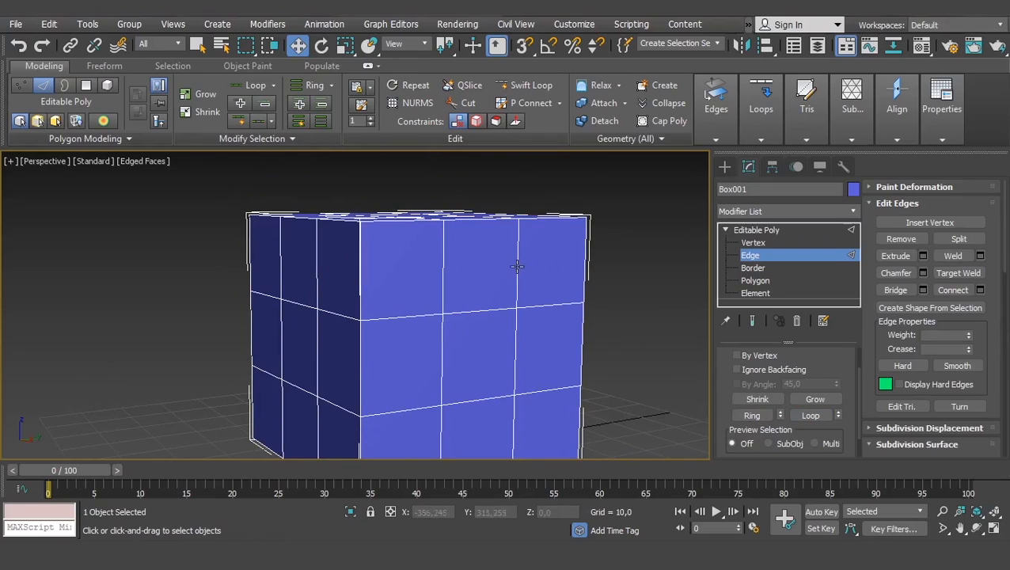
# - Select the upper row's vertical edge ring with Ring and again by extending from one edge to its neighbour, clearing each selection
pyautogui.click(516, 267)
pyautogui.click(752, 414)
pyautogui.click(641, 281)
pyautogui.click(516, 264)
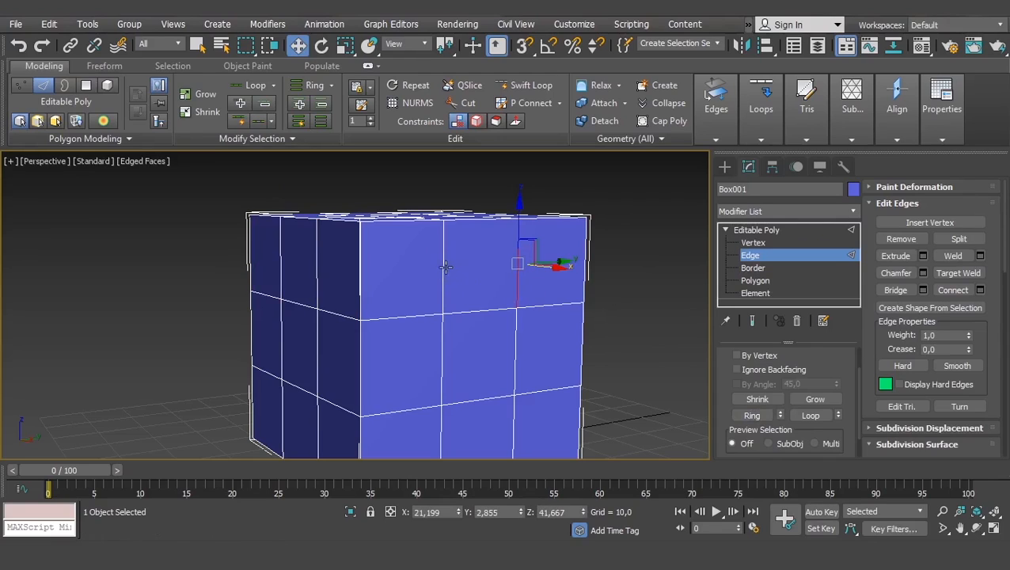
pyautogui.keyDown('shift'); pyautogui.click(445, 268); pyautogui.keyUp('shift')
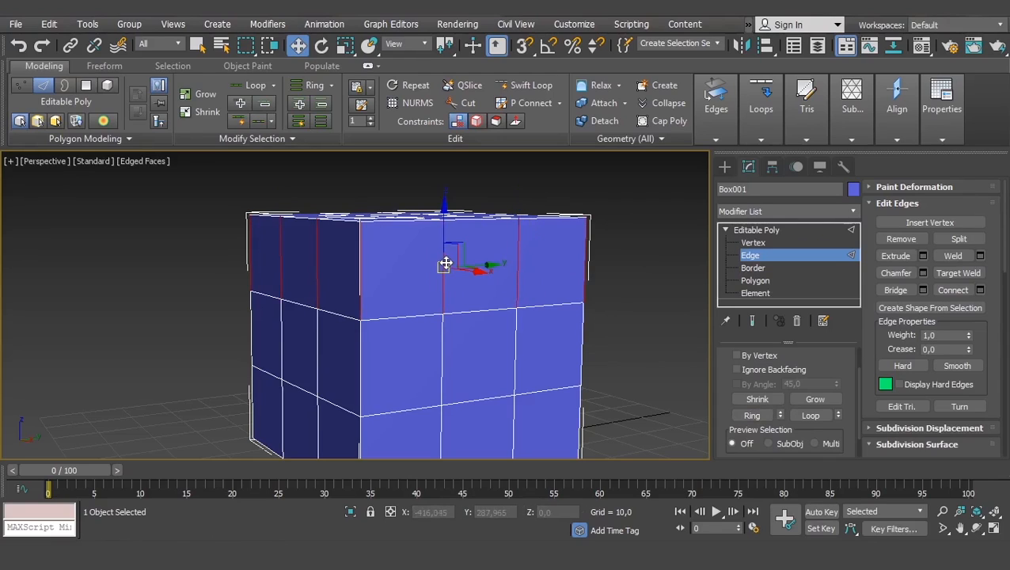
pyautogui.click(656, 261)
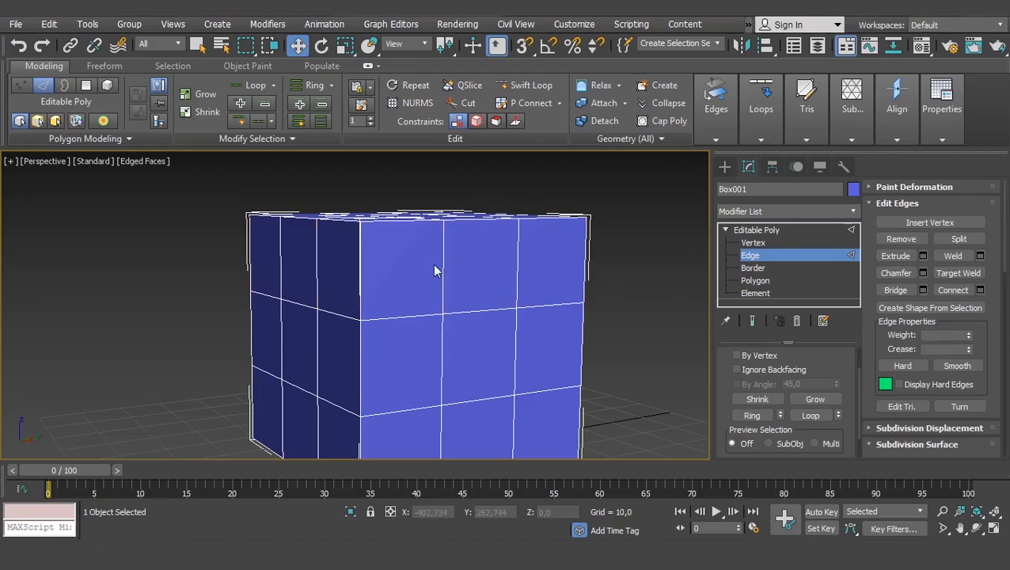
# - Select only the two neighbouring inner vertical edges in the upper row, and clear the selection
pyautogui.click(444, 266)
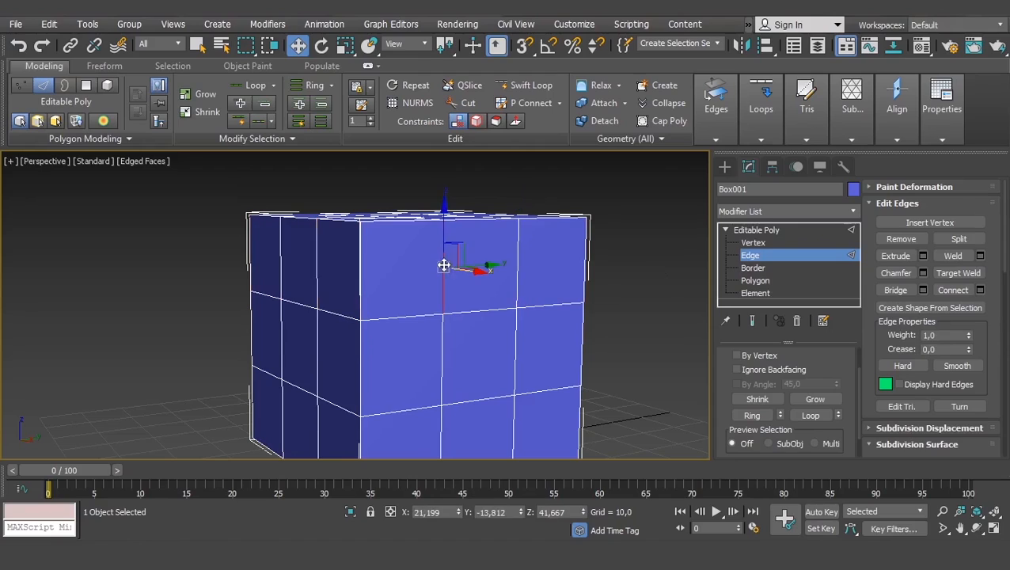
pyautogui.keyDown('shift'); pyautogui.click(517, 269); pyautogui.keyUp('shift')
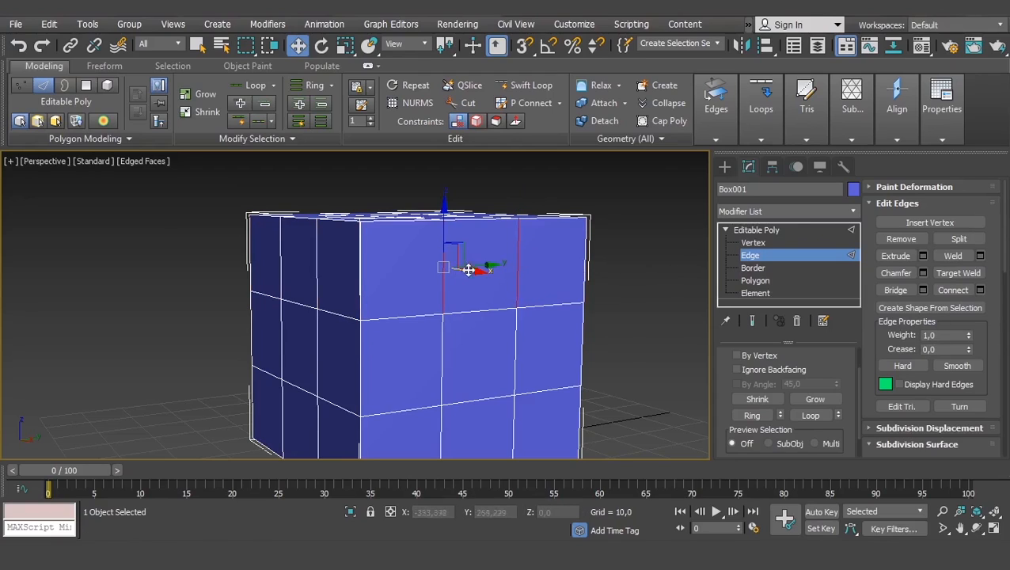
pyautogui.click(604, 281)
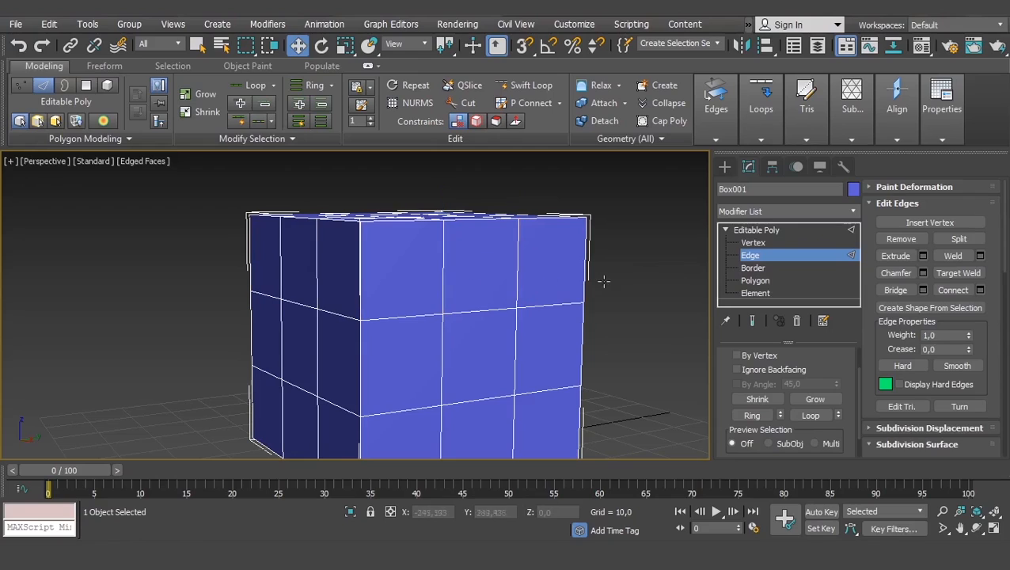
# - Select an inner vertical edge in the upper row and expand it to the whole ring around the box
pyautogui.click(517, 276)
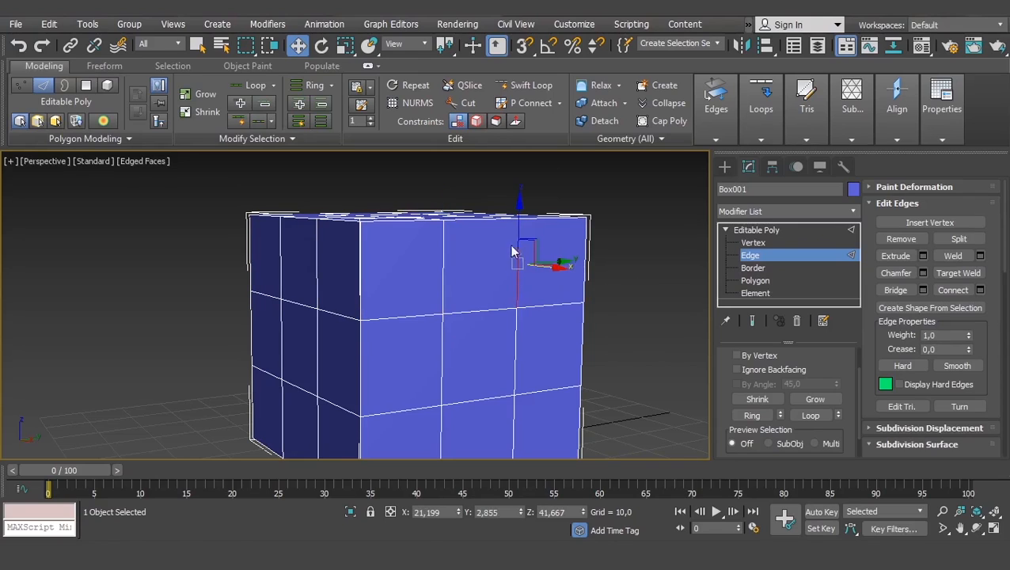
pyautogui.click(749, 416)
pyautogui.moveTo(439, 247); pyautogui.dragTo(447, 253, button='middle')
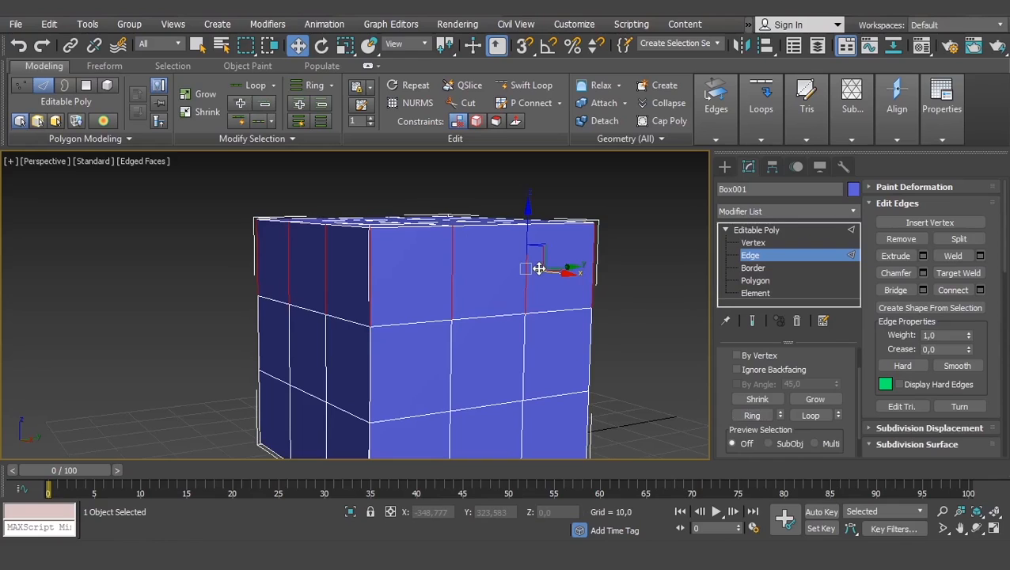
pyautogui.scroll(4, 538, 269)
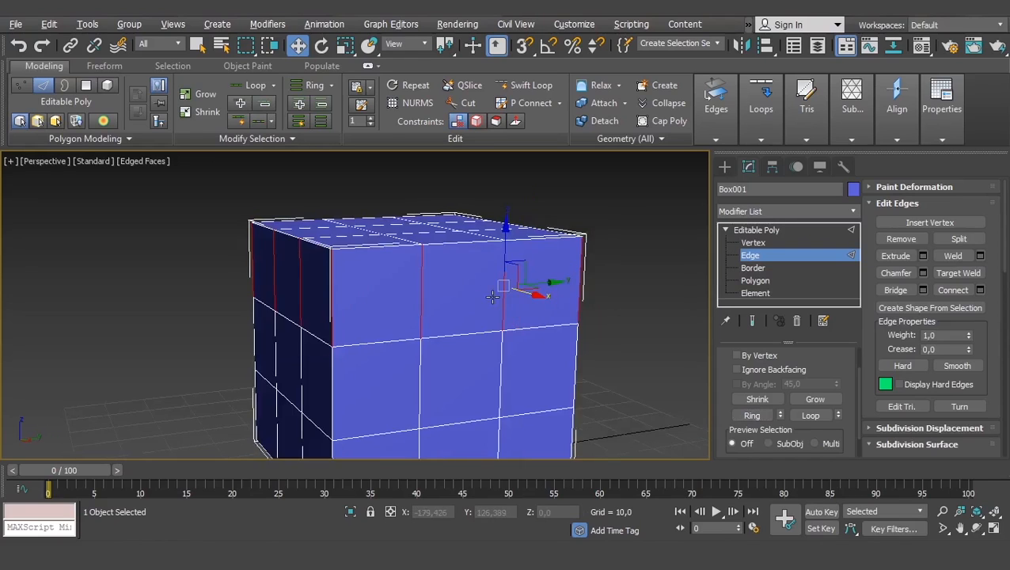
pyautogui.moveTo(541, 264); pyautogui.dragTo(534, 265, button='middle')
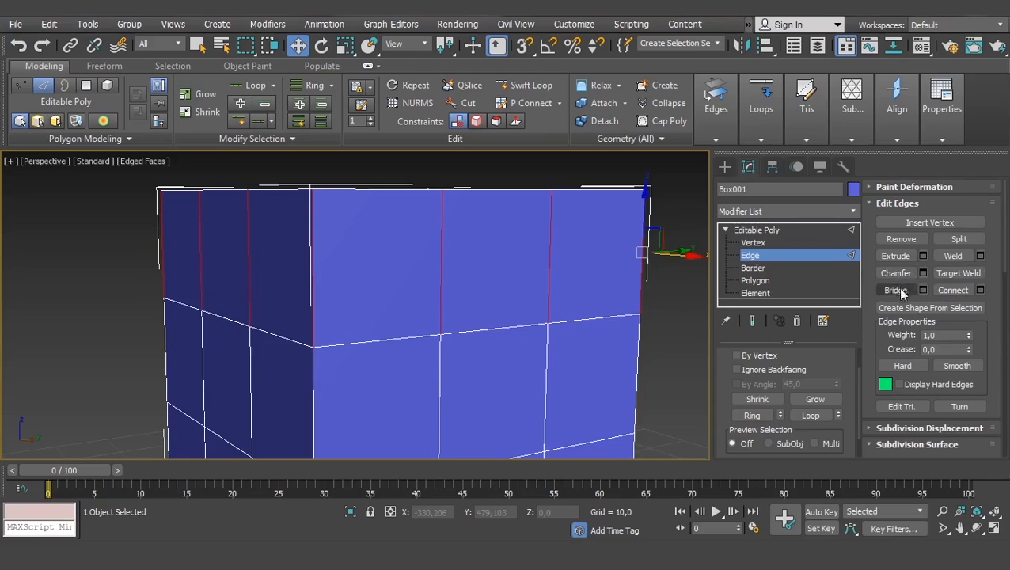
# - Connect the selected edge ring with the default Connect, inspect the new loop around the box and undo it
pyautogui.click(952, 290)
pyautogui.keyDown('alt'); pyautogui.moveTo(406, 306); pyautogui.dragTo(347, 290, button='middle'); pyautogui.keyUp('alt')
pyautogui.keyDown('alt'); pyautogui.moveTo(481, 261); pyautogui.dragTo(528, 308, button='middle'); pyautogui.keyUp('alt')
pyautogui.hotkey('ctrl', 'z')
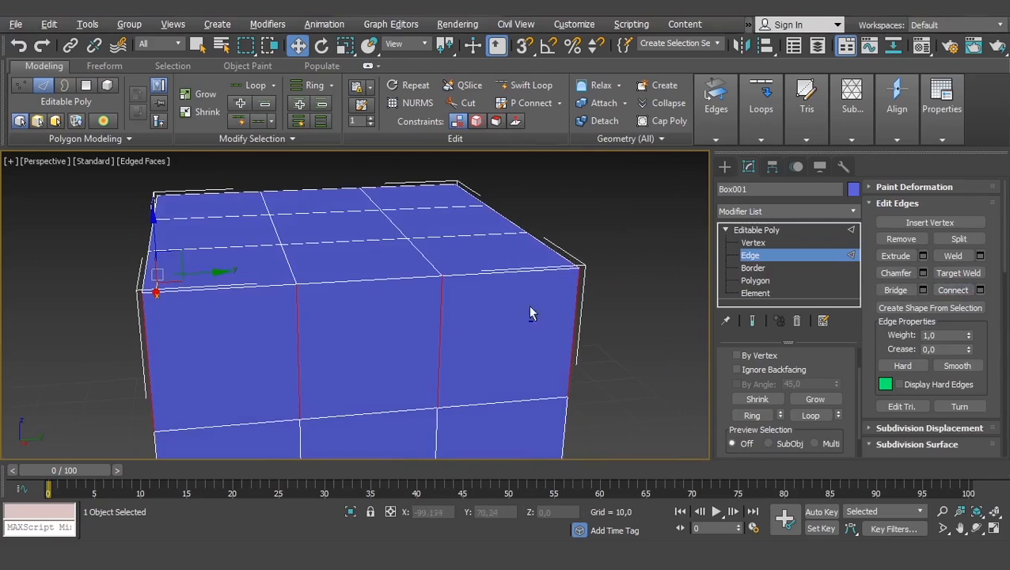
# - Open the Connect Edges settings for the ring, set Segments to 2 and try out Pinch and Slide, cancelling both adjustments
pyautogui.click(980, 290)
pyautogui.keyDown('alt'); pyautogui.moveTo(680, 317); pyautogui.dragTo(641, 326, button='middle'); pyautogui.keyUp('alt')
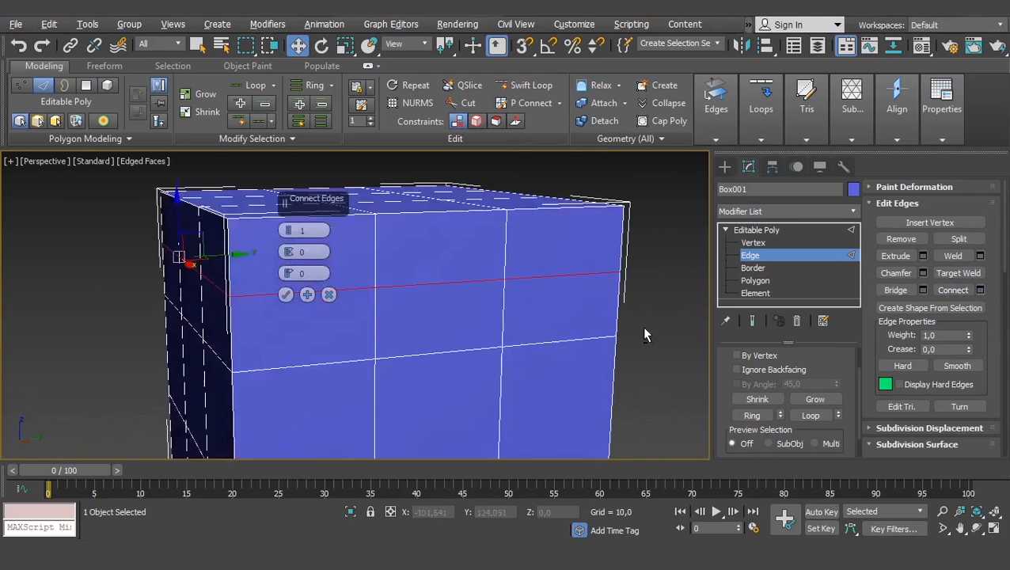
pyautogui.click(290, 229)
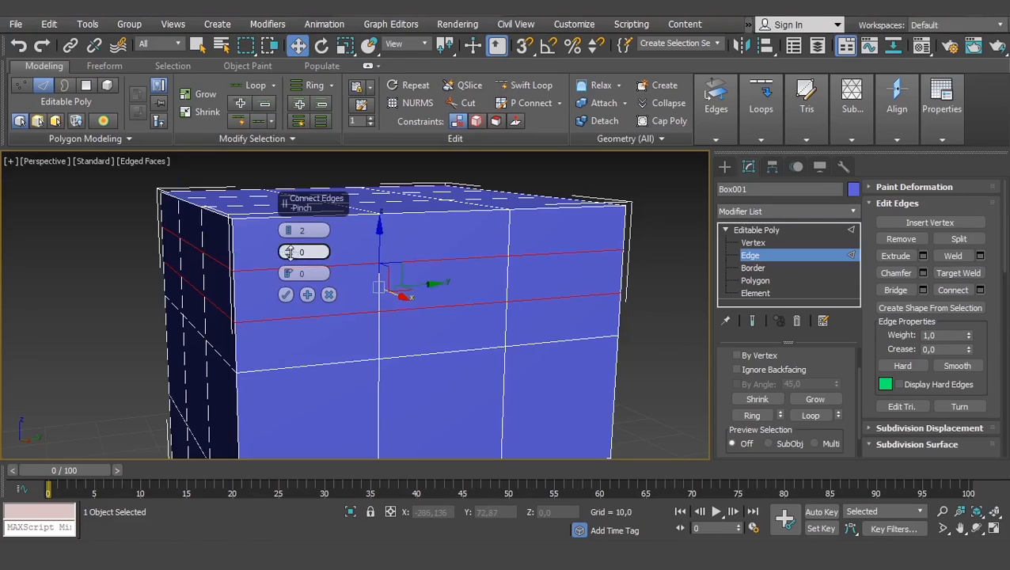
pyautogui.moveTo(290, 252); pyautogui.dragTo(293, 225)
pyautogui.rightClick(292, 225)
pyautogui.moveTo(288, 273); pyautogui.dragTo(326, 228)
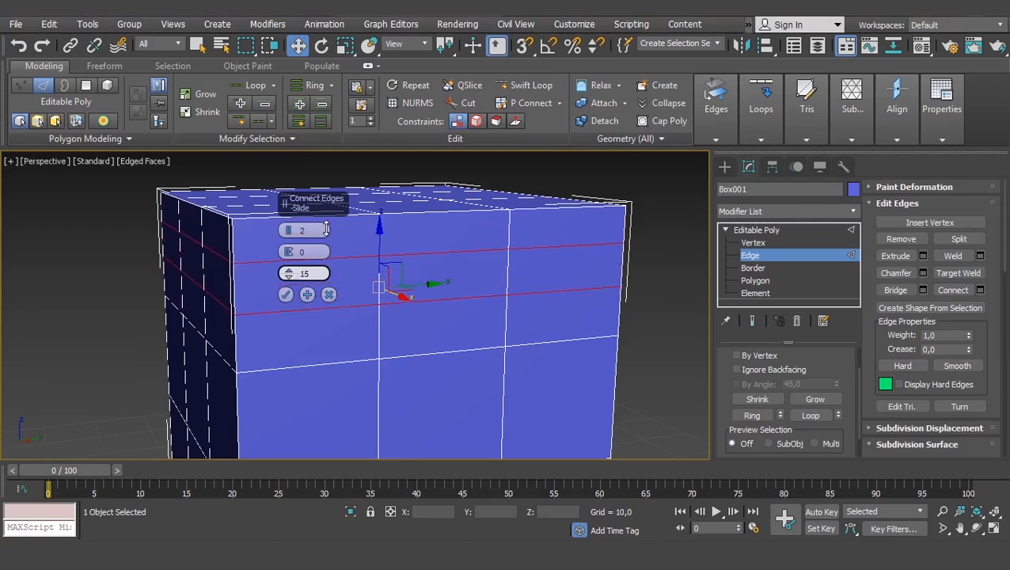
pyautogui.rightClick(326, 228)
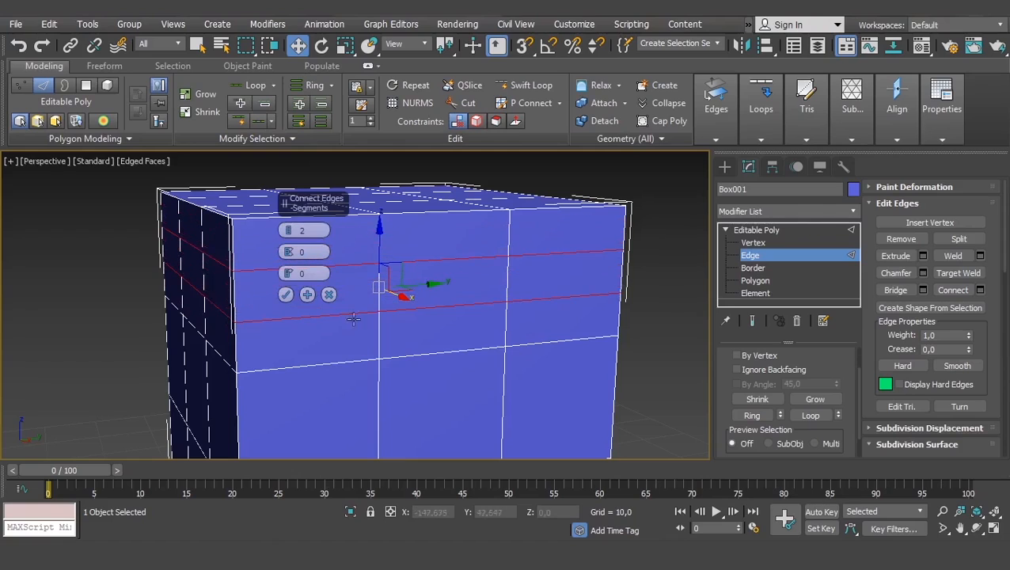
# - Set the Connect Edges Segments to 1, try out Slide but keep it at 0, and apply the connection
pyautogui.click(287, 233)
pyautogui.moveTo(288, 274); pyautogui.dragTo(305, 222)
pyautogui.rightClick(305, 222)
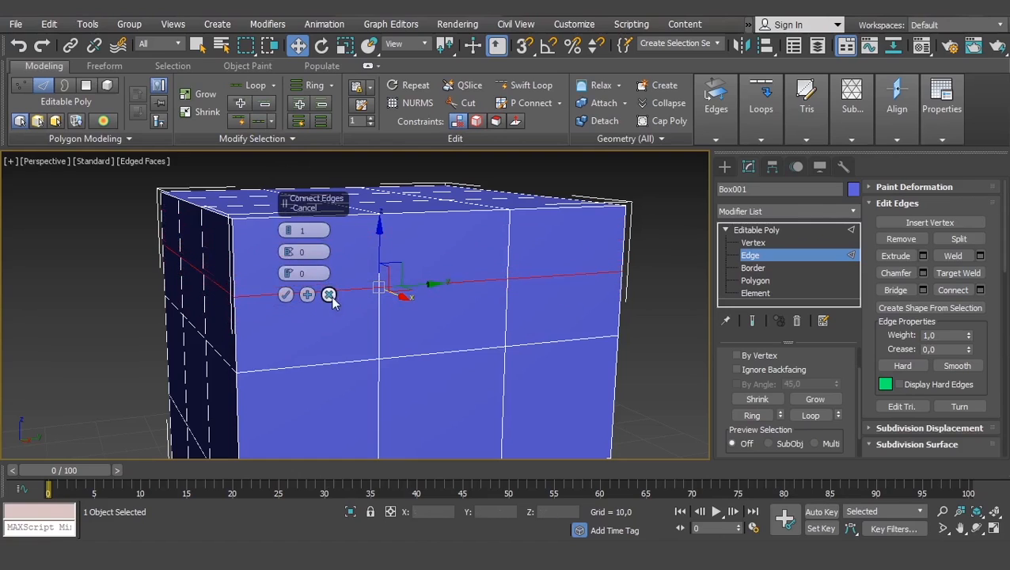
pyautogui.click(285, 295)
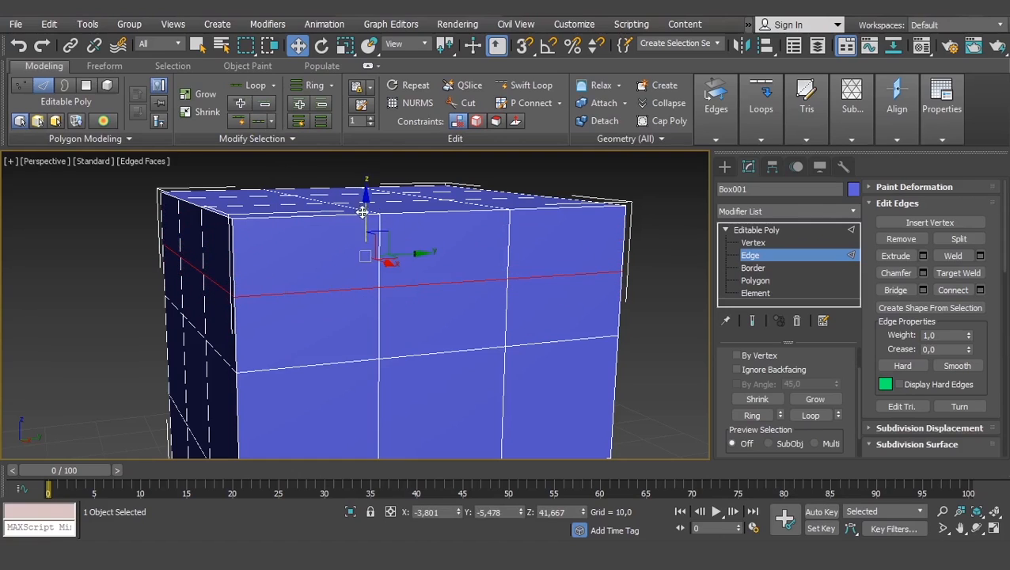
# - Try moving the new edge loop along Z and Y, cancel the moves and clear the selection
pyautogui.moveTo(362, 212); pyautogui.dragTo(369, 237)
pyautogui.moveTo(420, 255)
pyautogui.mouseDown()
pyautogui.moveTo(487, 250)
pyautogui.moveTo(410, 256)
pyautogui.mouseUp()
pyautogui.rightClick(410, 256)
pyautogui.click(689, 353)
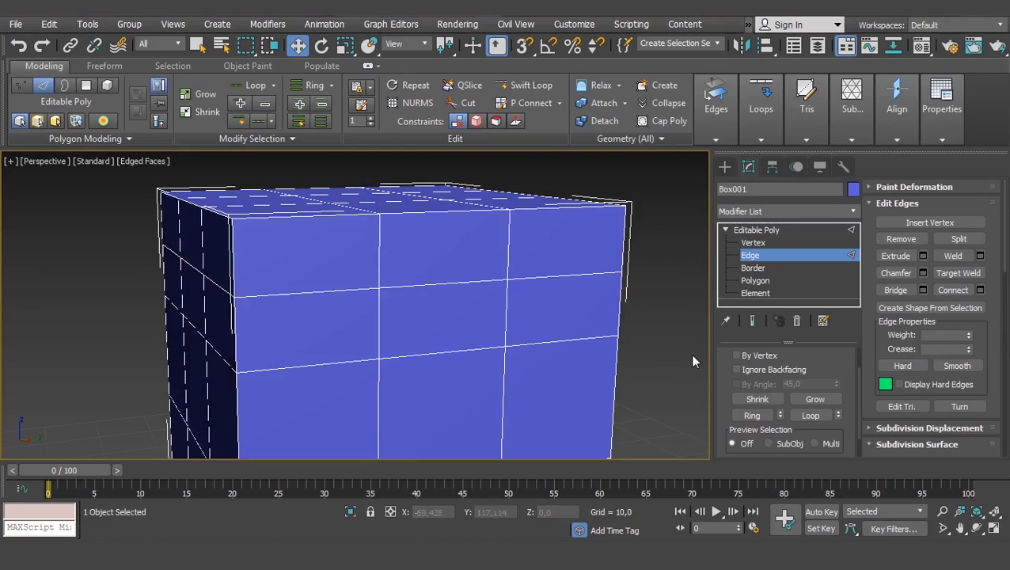
# - Select the upper of the two middle horizontal edge loops around the box and remove only its edges
pyautogui.scroll(-5, 635, 347)
pyautogui.moveTo(635, 347); pyautogui.dragTo(556, 316, button='middle')
pyautogui.scroll(2, 522, 323)
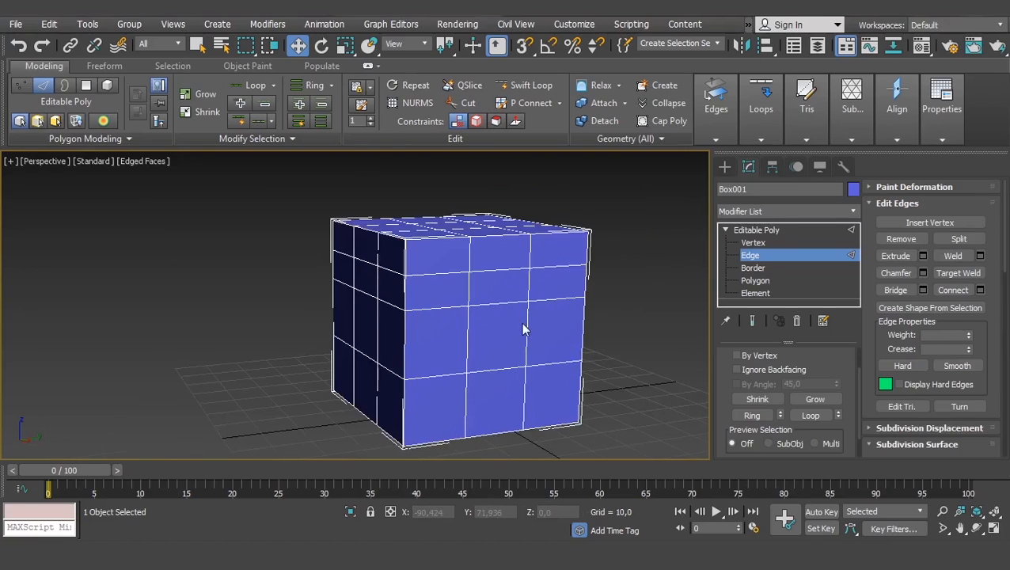
pyautogui.doubleClick(556, 299)
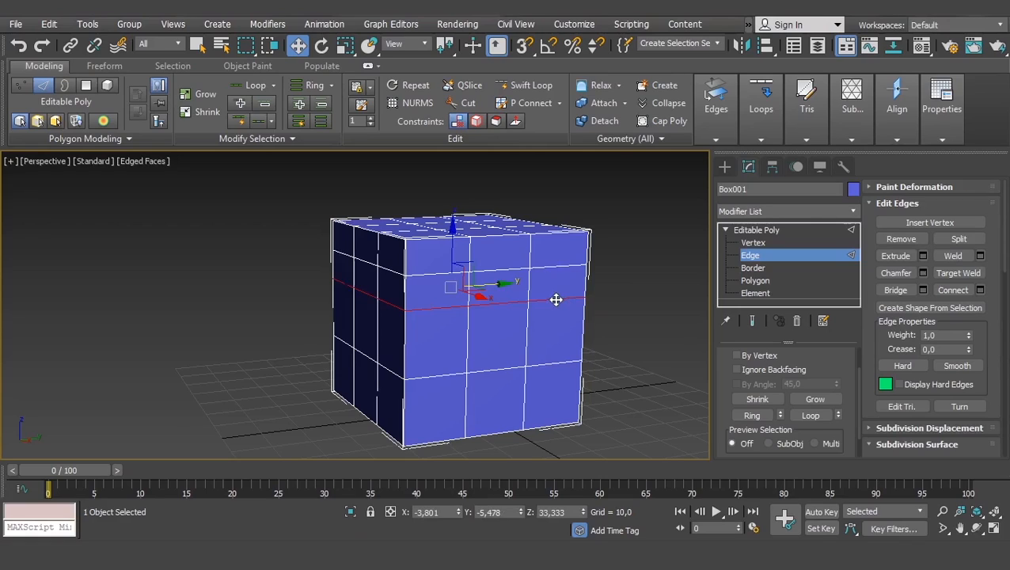
pyautogui.hotkey('ctrl', 'd')
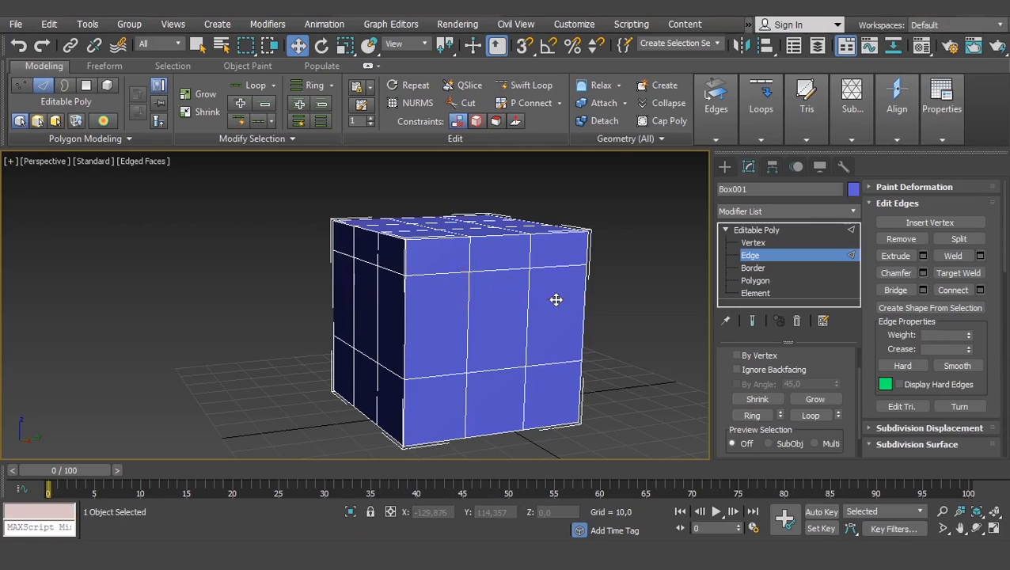
# - Switch to Vertex level and examine the vertices along the removed loop, using wireframe display and a region selection
pyautogui.scroll(3, 638, 284)
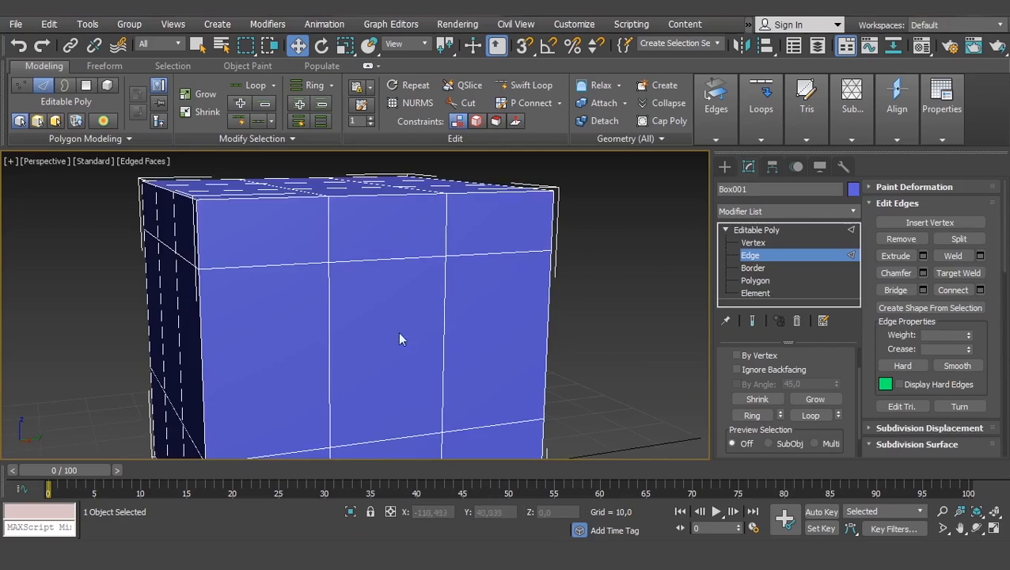
pyautogui.moveTo(363, 345); pyautogui.dragTo(378, 339, button='middle')
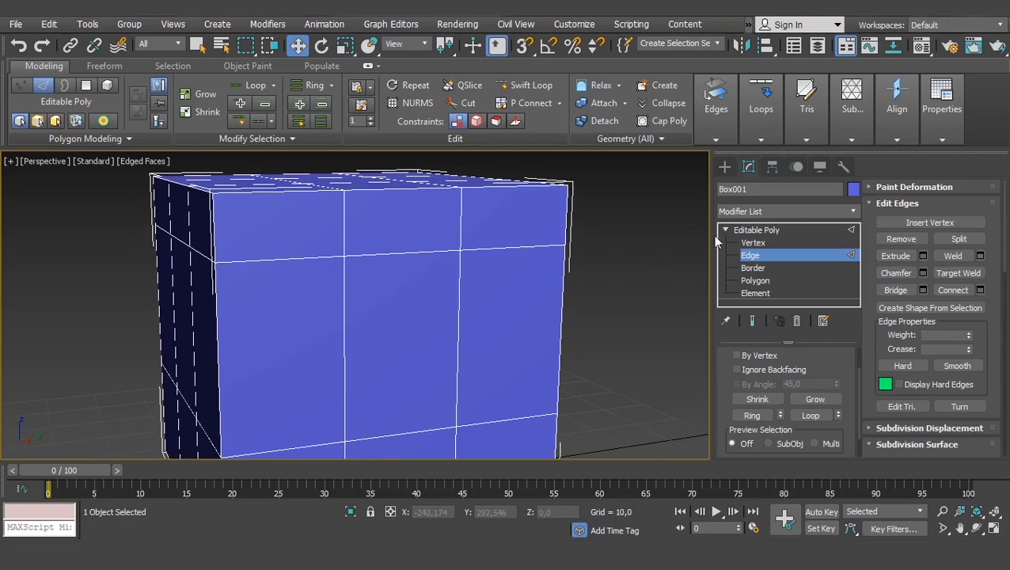
pyautogui.click(757, 242)
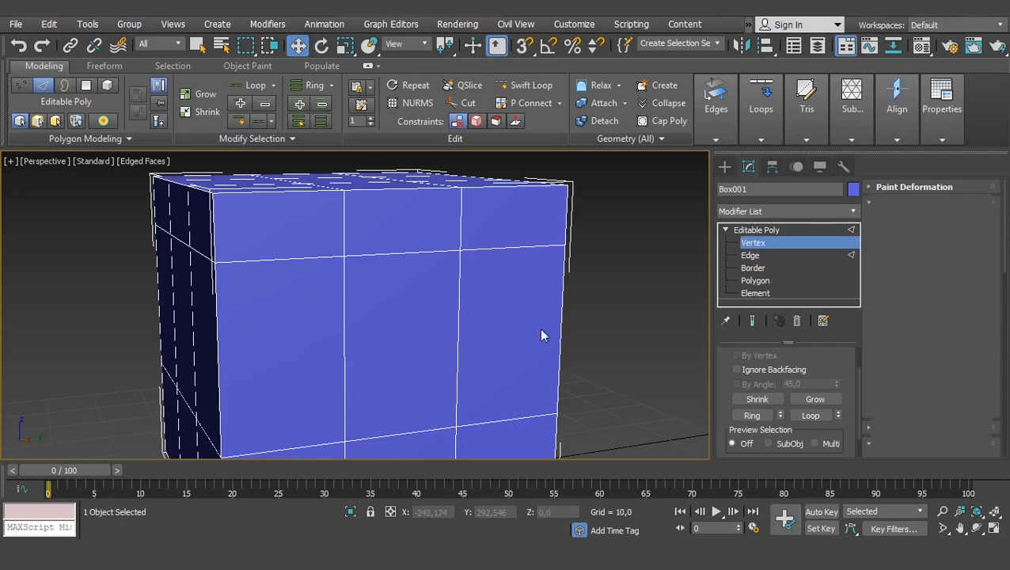
pyautogui.scroll(4, 523, 320)
pyautogui.moveTo(633, 287); pyautogui.dragTo(399, 347)
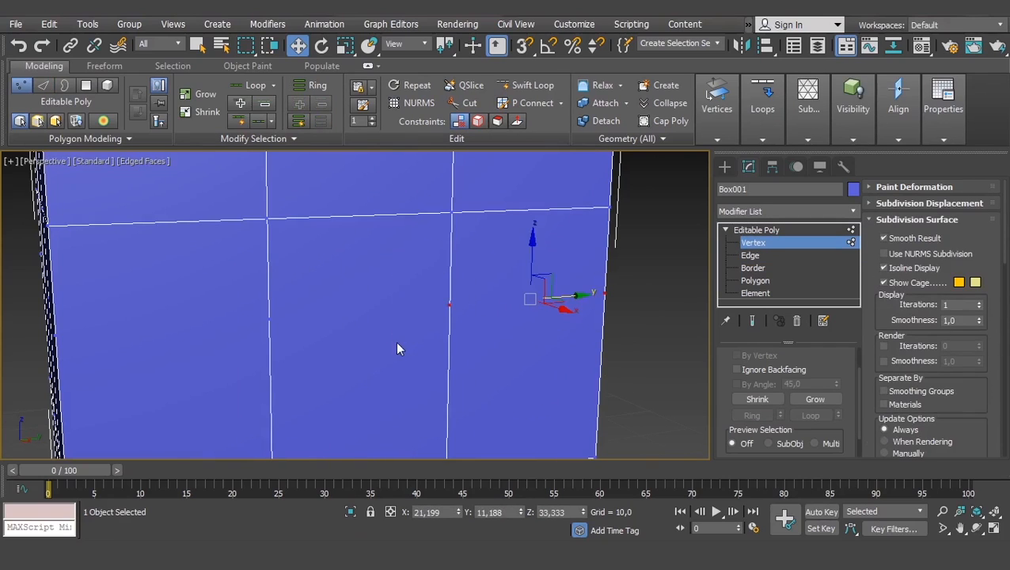
pyautogui.press('F3')
pyautogui.click(652, 273)
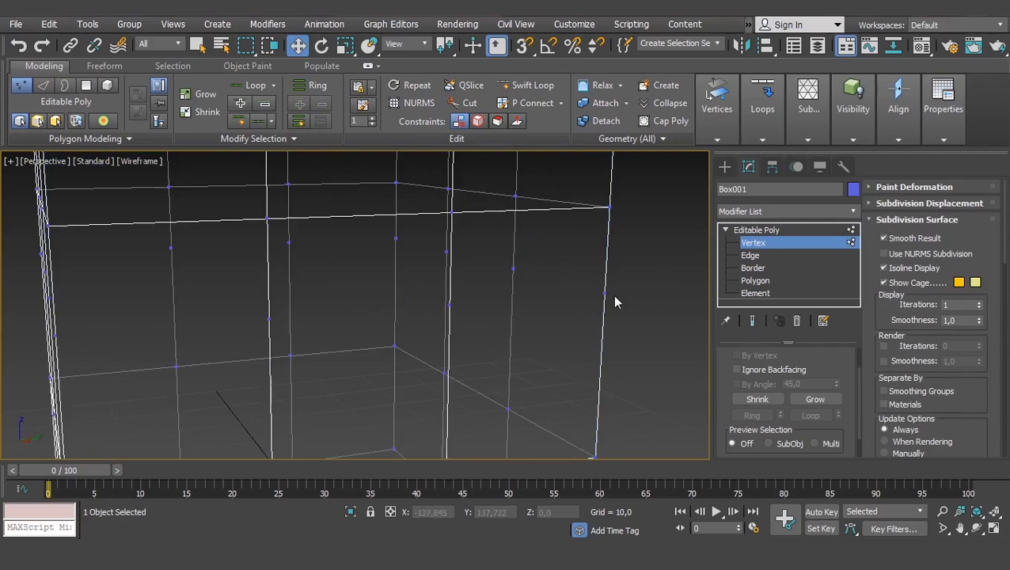
pyautogui.press('F3')
pyautogui.moveTo(642, 252); pyautogui.dragTo(428, 333)
# - Undo the vertex selections and the removal of the edge loop
pyautogui.hotkey('ctrl', 'z')
pyautogui.hotkey('ctrl', 'z')
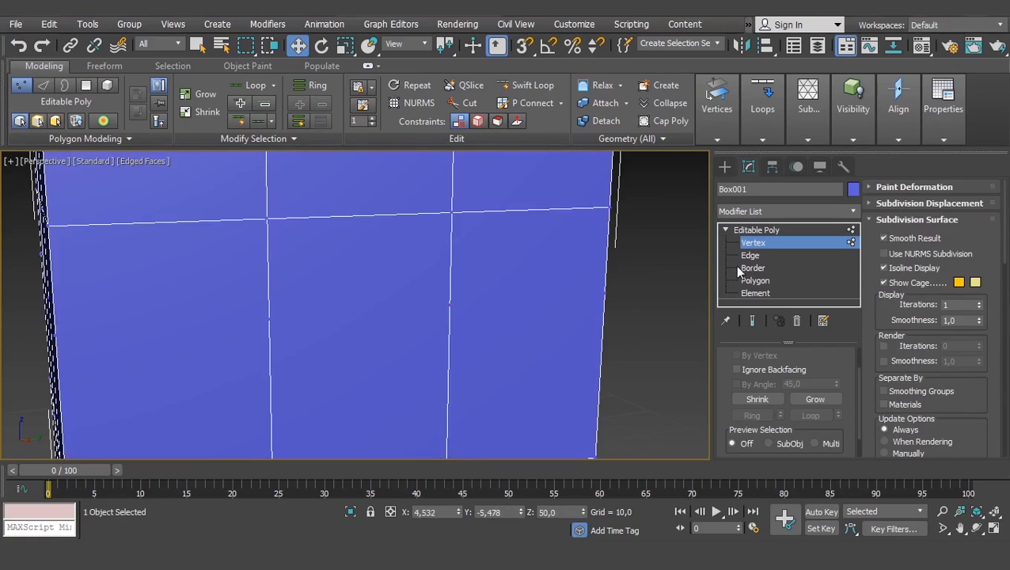
pyautogui.hotkey('ctrl', 'z')
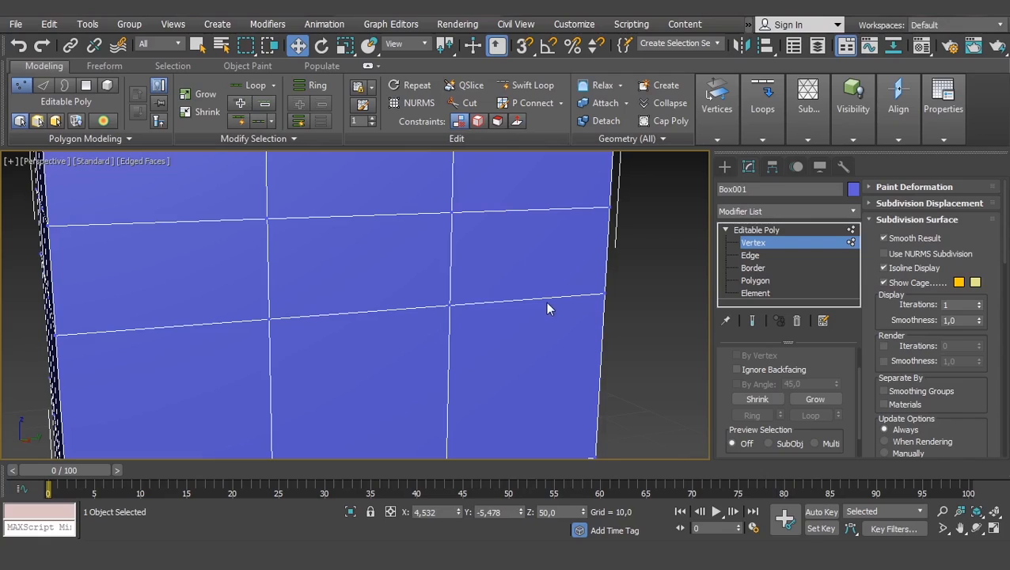
# - At Edge level, select the restored horizontal edge loop around the box and remove it together with its vertices
pyautogui.click(750, 254)
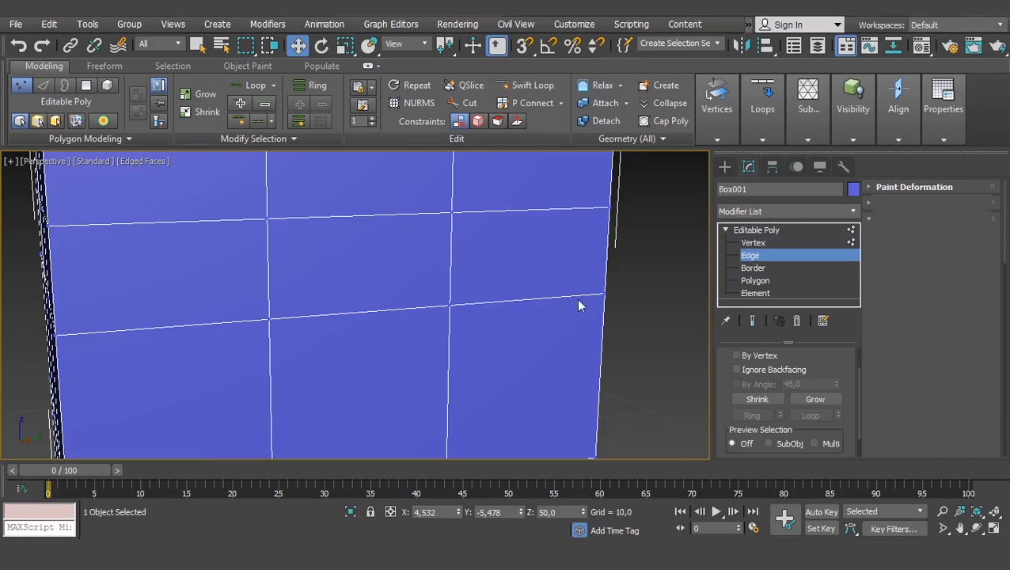
pyautogui.click(522, 301)
pyautogui.doubleClick(522, 300)
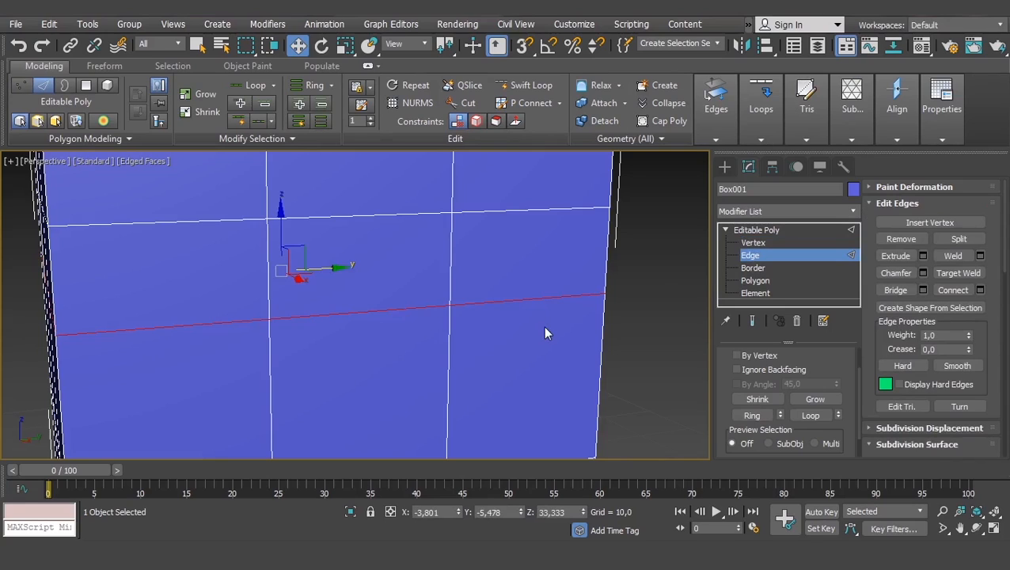
pyautogui.press('BackSpace')
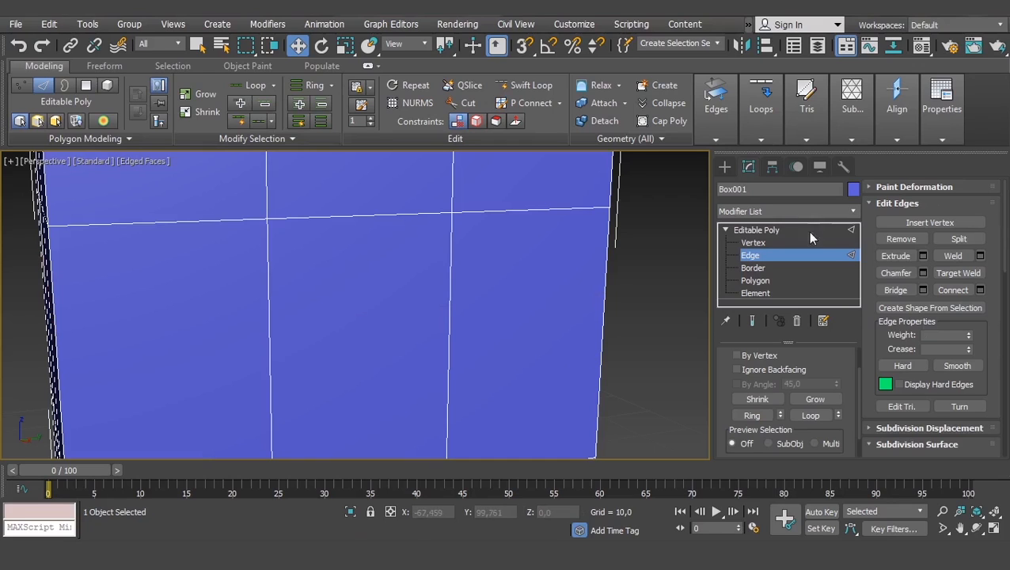
# - Check for leftover vertices where the loop was removed, using Vertex level, wireframe display and a region selection, and return to shaded display
pyautogui.click(758, 242)
pyautogui.press('F3')
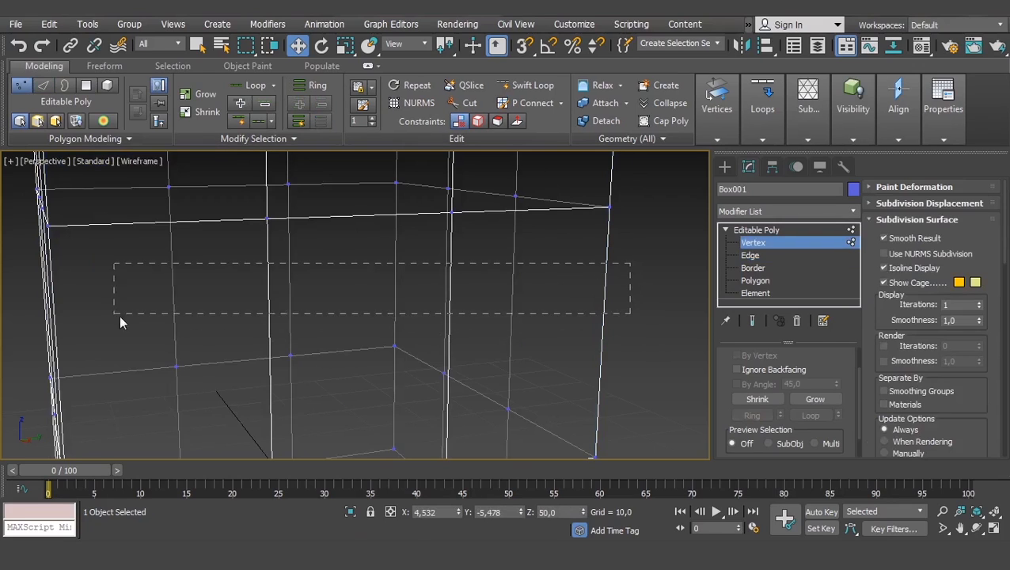
pyautogui.moveTo(119, 315); pyautogui.dragTo(121, 315)
pyautogui.moveTo(645, 250); pyautogui.dragTo(4, 301)
pyautogui.press('F3')
pyautogui.scroll(-2, 554, 293)
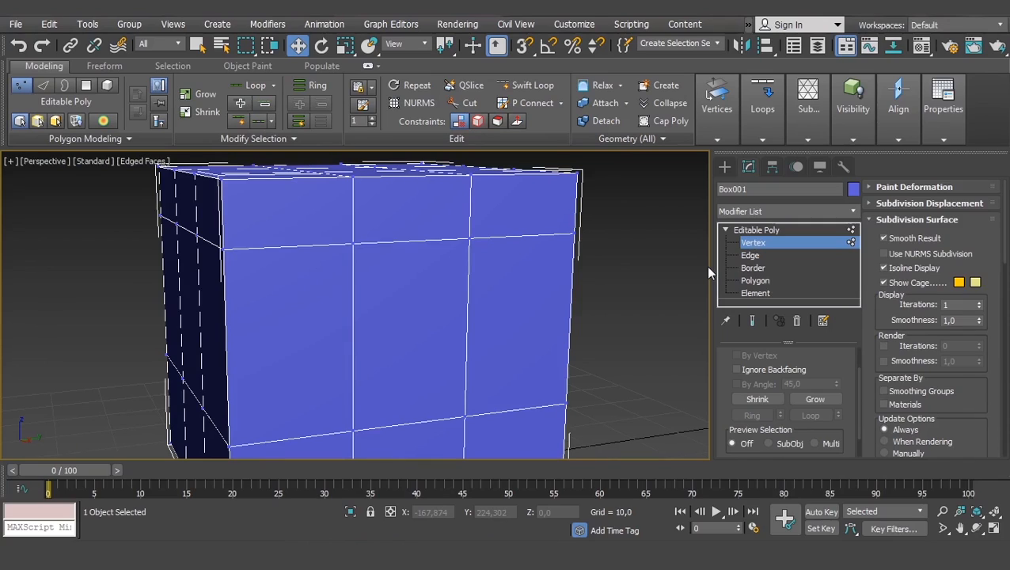
# - At Vertex level, connect two diagonally opposite vertices of the central polygon on the box's front face
pyautogui.moveTo(441, 266); pyautogui.dragTo(494, 275, button='middle')
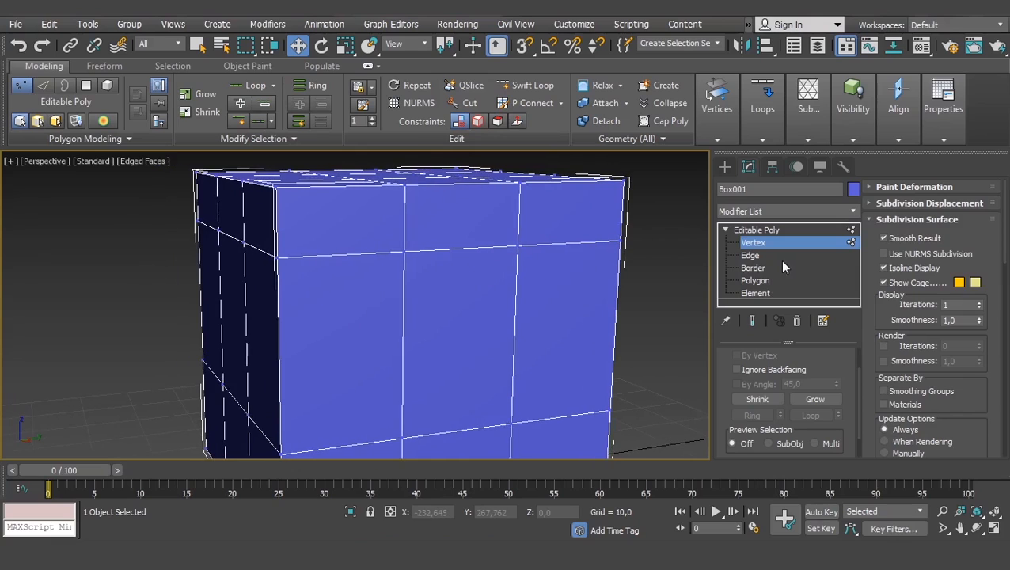
pyautogui.click(750, 255)
pyautogui.click(751, 242)
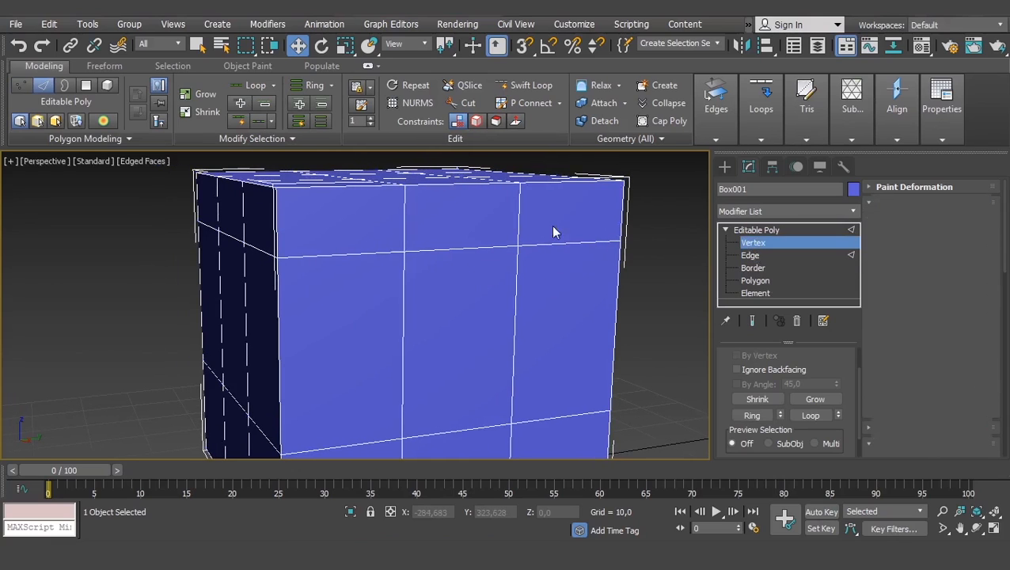
pyautogui.click(518, 244)
pyautogui.moveTo(510, 289); pyautogui.dragTo(509, 250, button='middle')
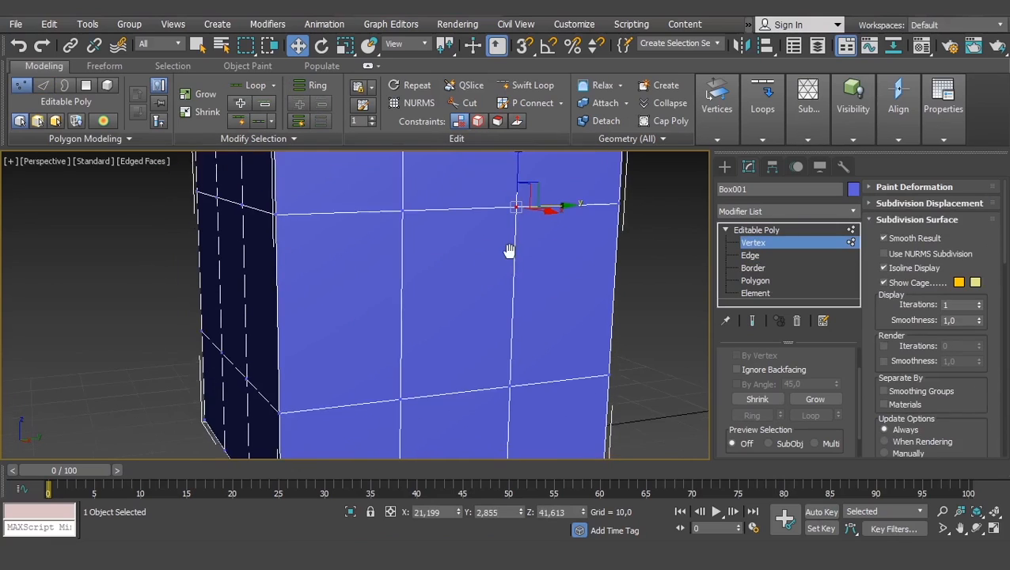
pyautogui.keyDown('ctrl'); pyautogui.click(399, 398); pyautogui.keyUp('ctrl')
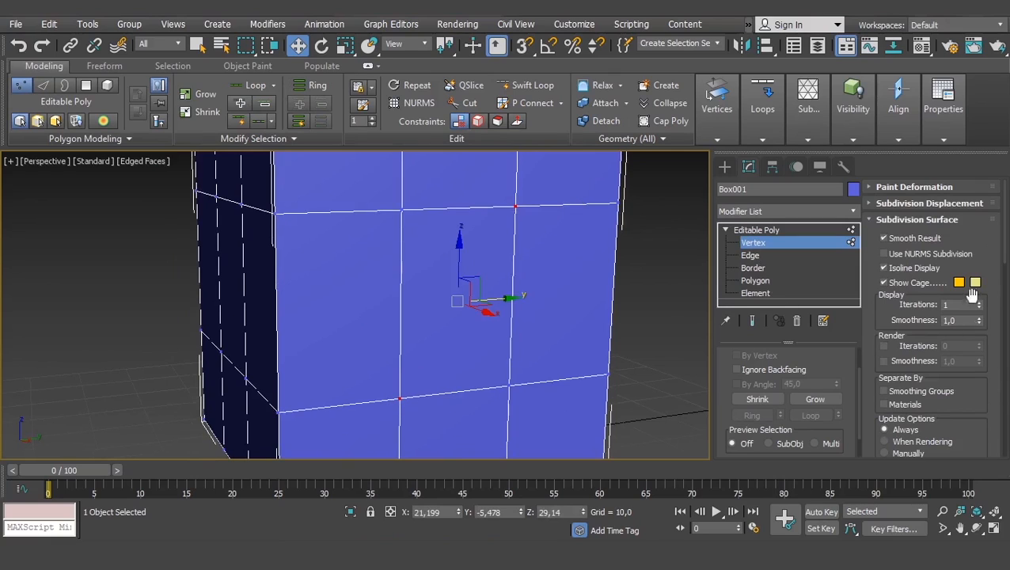
pyautogui.scroll(-5, 888, 279)
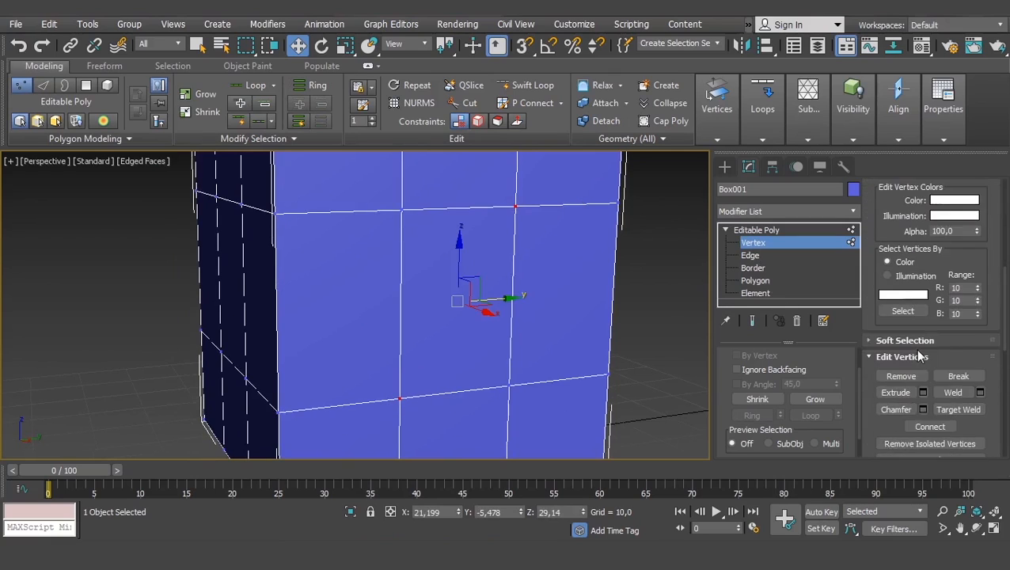
pyautogui.scroll(-2, 918, 356)
pyautogui.click(930, 359)
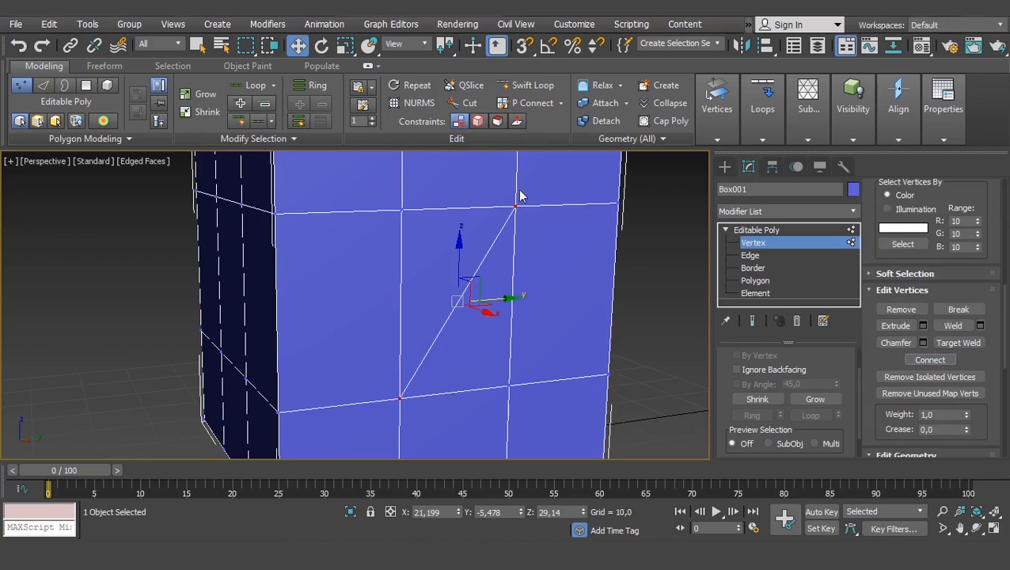
# - At Edge level, connect the upper and bottom horizontal edges of the front face's lower-right polygon, then clear the selection
pyautogui.click(750, 255)
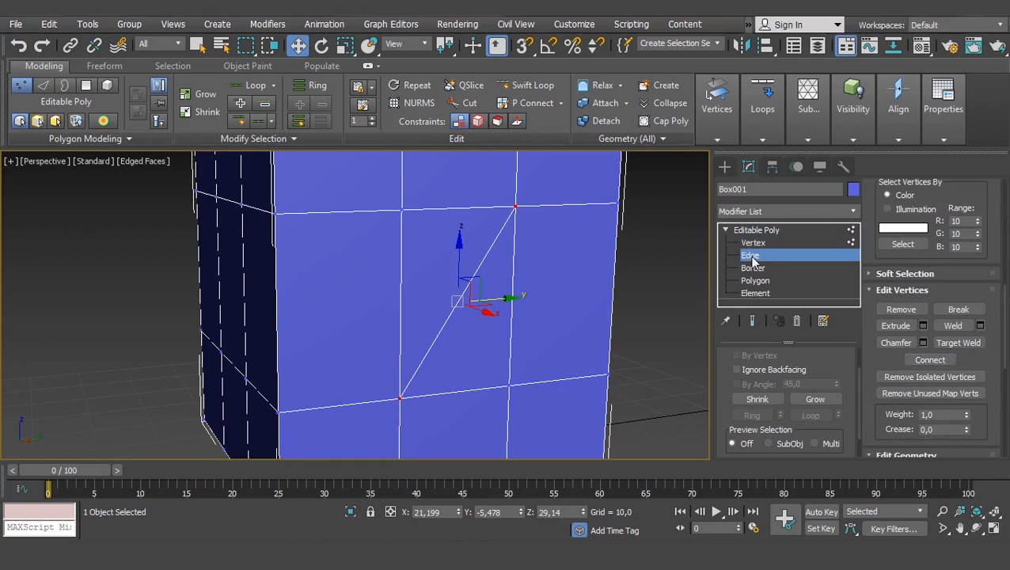
pyautogui.click(558, 379)
pyautogui.moveTo(558, 379); pyautogui.dragTo(506, 307, button='middle')
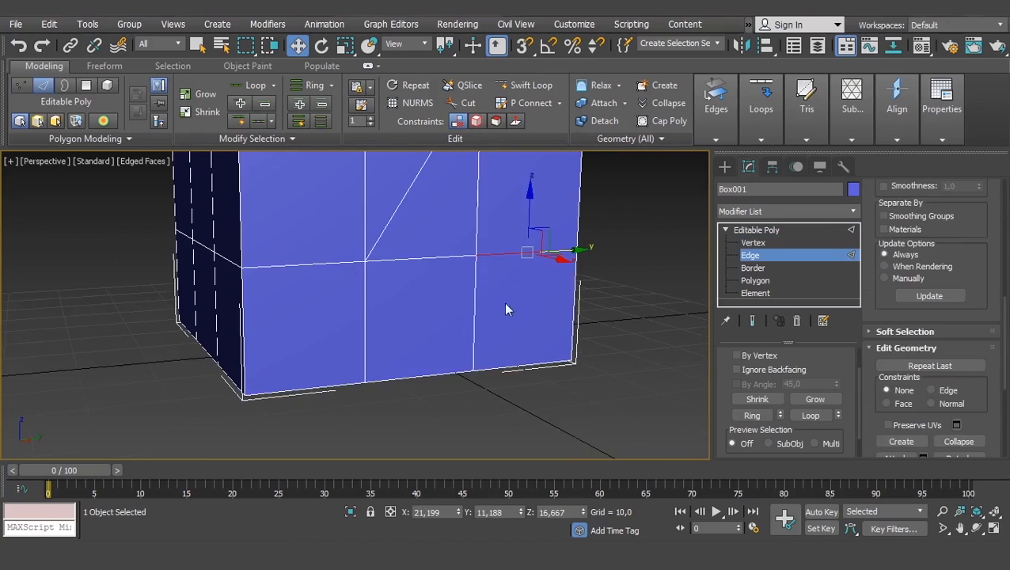
pyautogui.click(534, 364)
pyautogui.scroll(-3, 910, 316)
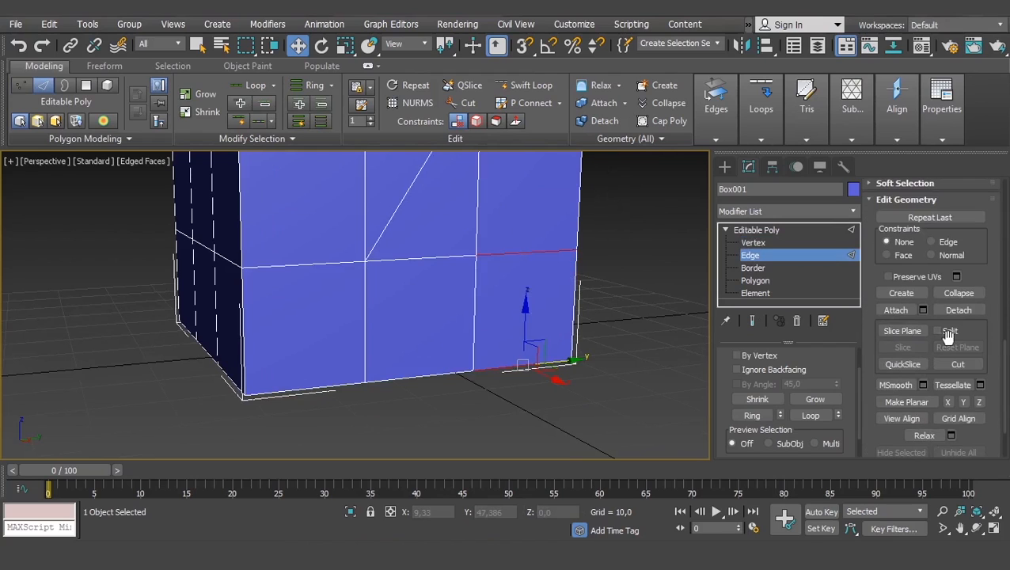
pyautogui.scroll(10, 899, 309)
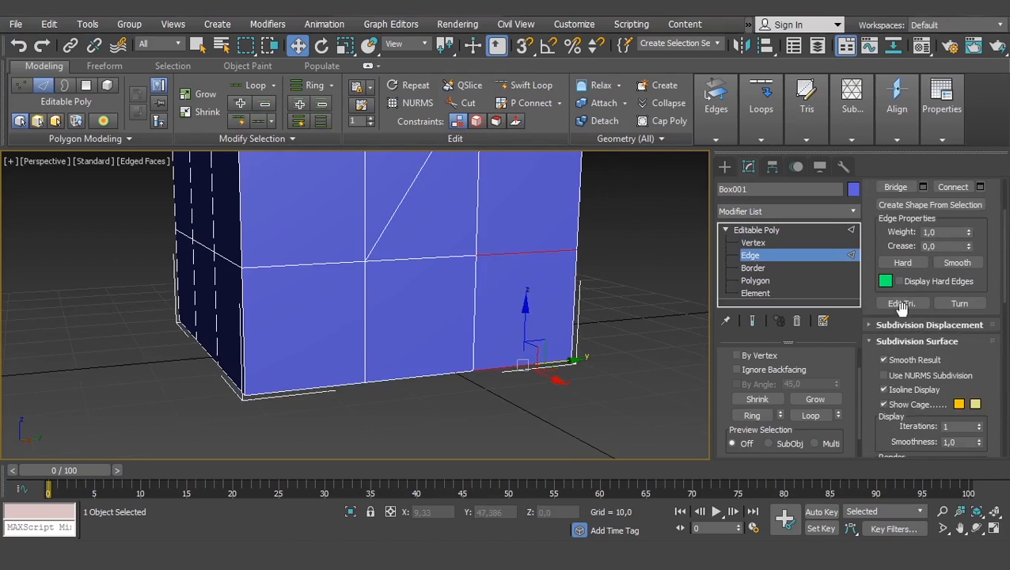
pyautogui.scroll(2, 946, 229)
pyautogui.click(952, 253)
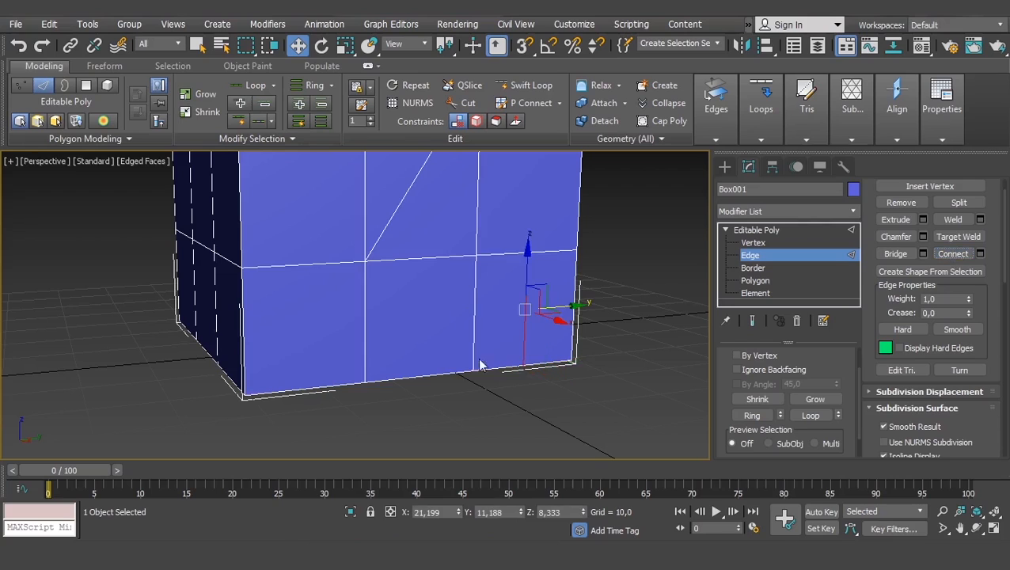
pyautogui.click(612, 340)
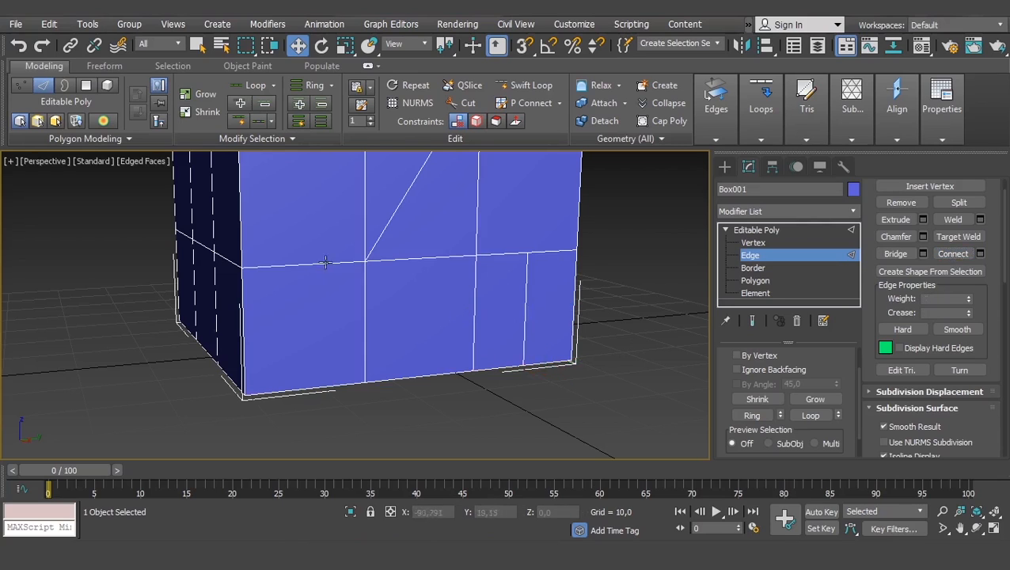
# - Connect the lower-left horizontal edge of the front face with the adjacent vertical corner edge above it
pyautogui.click(294, 265)
pyautogui.moveTo(303, 252); pyautogui.dragTo(368, 308, button='middle')
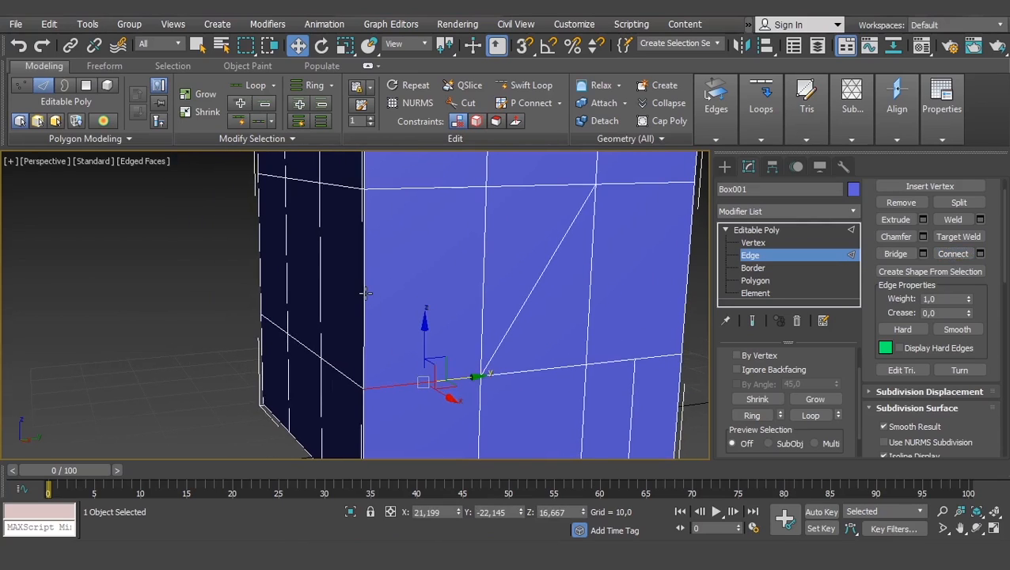
pyautogui.keyDown('ctrl'); pyautogui.click(364, 295); pyautogui.keyUp('ctrl')
pyautogui.click(947, 255)
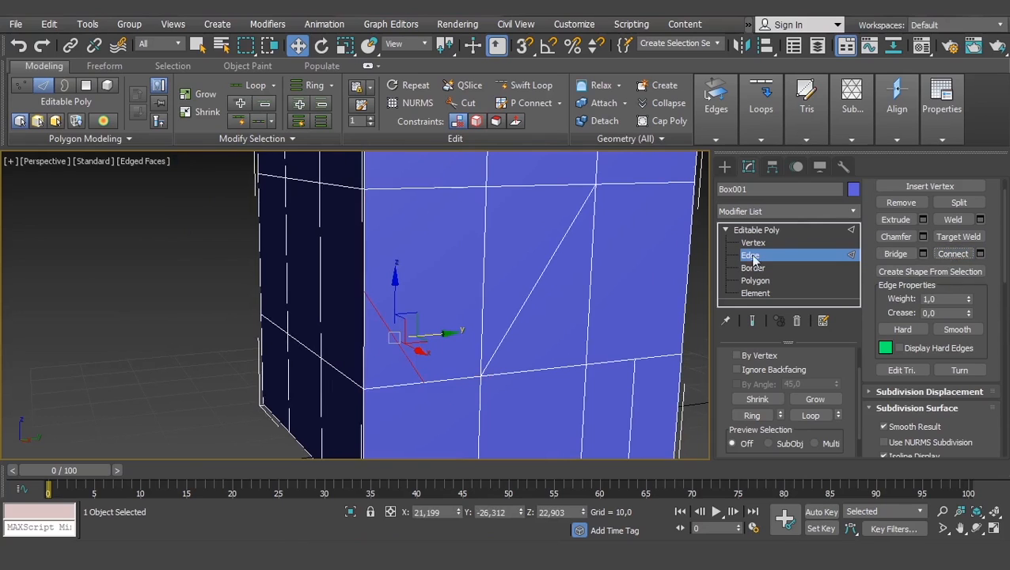
# - Select five horizontal and vertical edges stepping diagonally across the adjacent side face and connect them
pyautogui.keyDown('alt'); pyautogui.moveTo(374, 295); pyautogui.dragTo(440, 298, button='middle'); pyautogui.keyUp('alt')
pyautogui.scroll(-2, 518, 228)
pyautogui.click(538, 205)
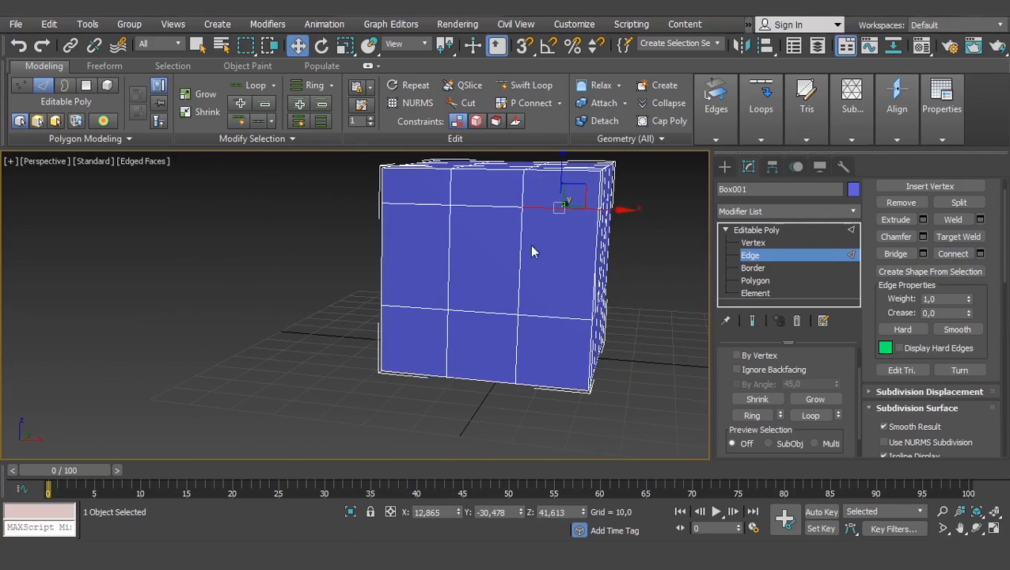
pyautogui.keyDown('ctrl'); pyautogui.click(520, 269); pyautogui.keyUp('ctrl')
pyautogui.keyDown('ctrl'); pyautogui.click(449, 259); pyautogui.keyUp('ctrl')
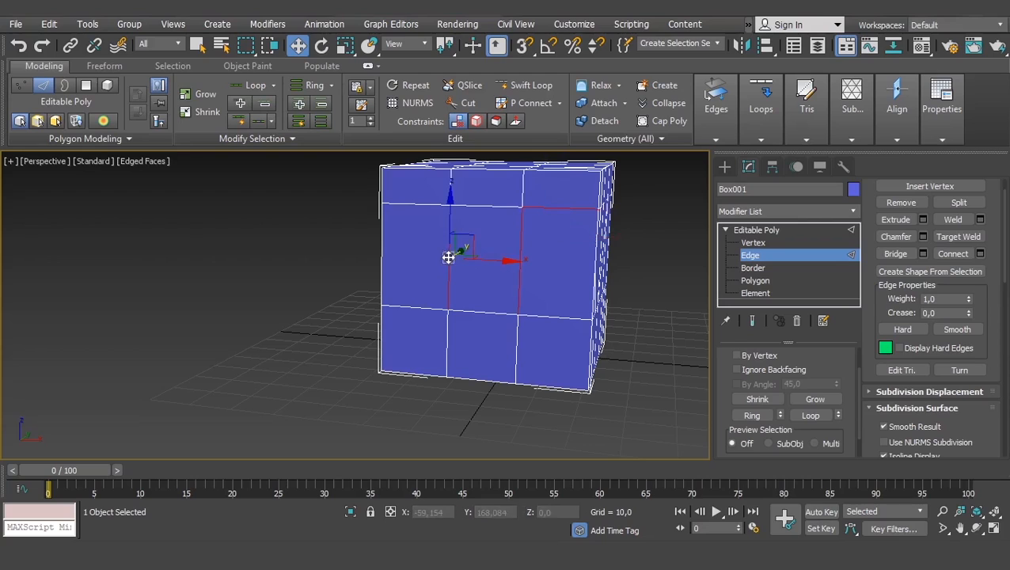
pyautogui.keyDown('ctrl'); pyautogui.click(417, 306); pyautogui.keyUp('ctrl')
pyautogui.keyDown('ctrl'); pyautogui.click(415, 368); pyautogui.keyUp('ctrl')
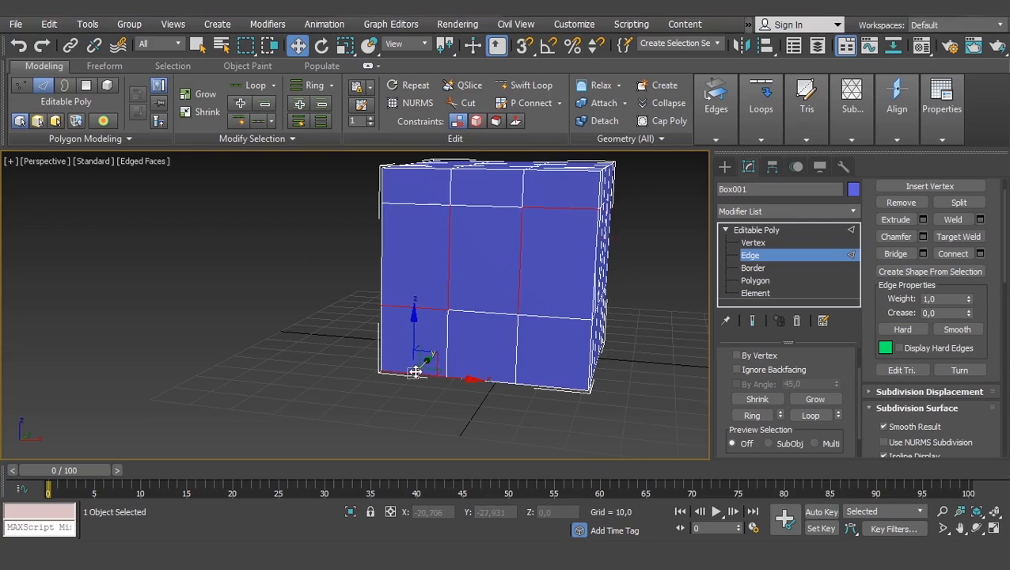
pyautogui.click(953, 253)
pyautogui.keyDown('alt'); pyautogui.moveTo(699, 260); pyautogui.dragTo(497, 261, button='middle'); pyautogui.keyUp('alt')
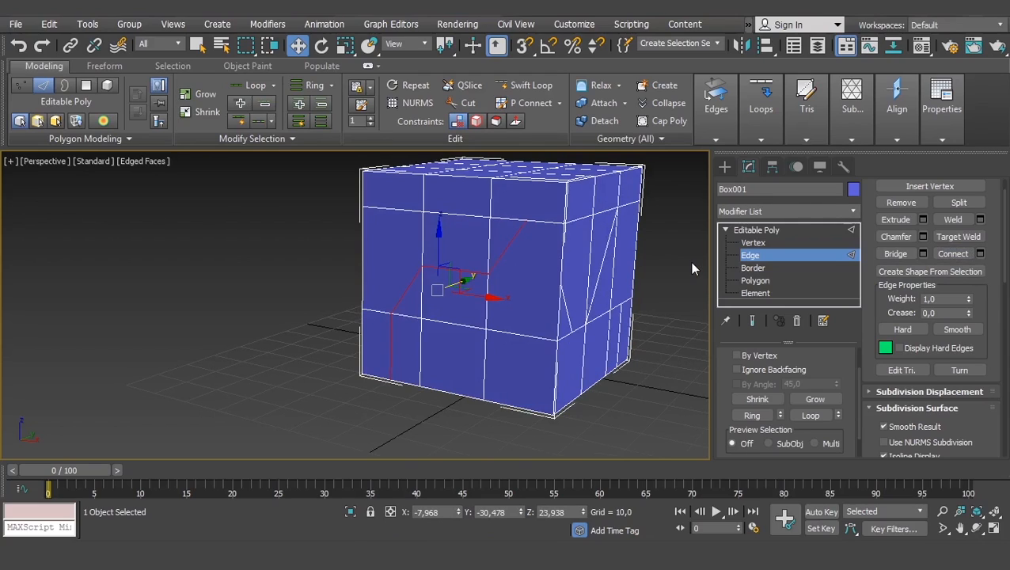
# - Undo the edge and vertex connections on both side faces of the box
pyautogui.hotkey('ctrl', 'z')
pyautogui.hotkey('ctrl', 'z')
pyautogui.hotkey('ctrl', 'z')
pyautogui.hotkey('ctrl', 'z')
pyautogui.hotkey('ctrl', 'z')
pyautogui.hotkey('ctrl', 'z')
pyautogui.hotkey('ctrl', 'z')
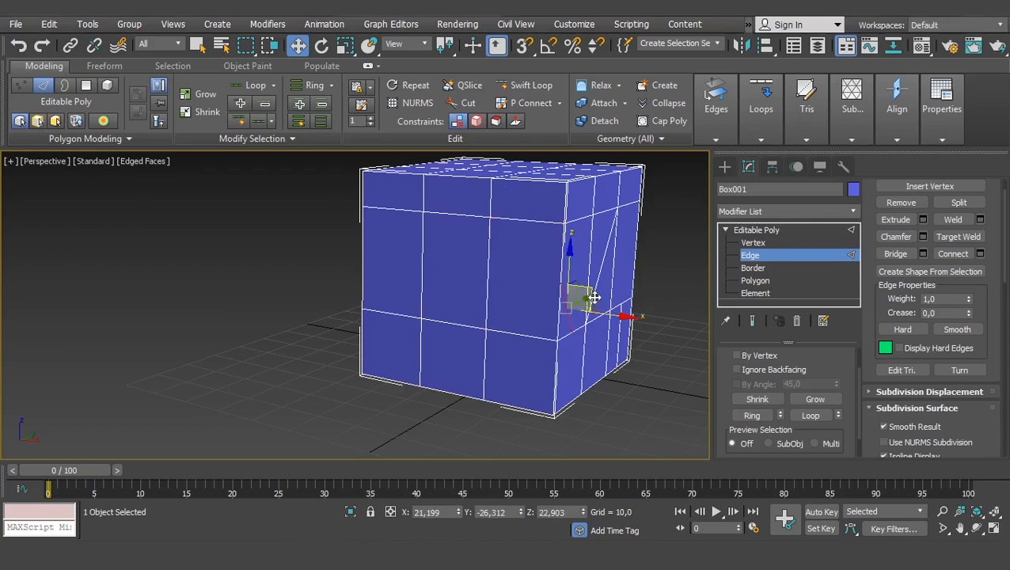
pyautogui.keyDown('alt'); pyautogui.moveTo(600, 343); pyautogui.dragTo(553, 336, button='middle'); pyautogui.keyUp('alt')
pyautogui.hotkey('ctrl', 'z')
pyautogui.hotkey('ctrl', 'z')
pyautogui.hotkey('ctrl', 'z')
pyautogui.hotkey('ctrl', 'z')
pyautogui.hotkey('ctrl', 'z')
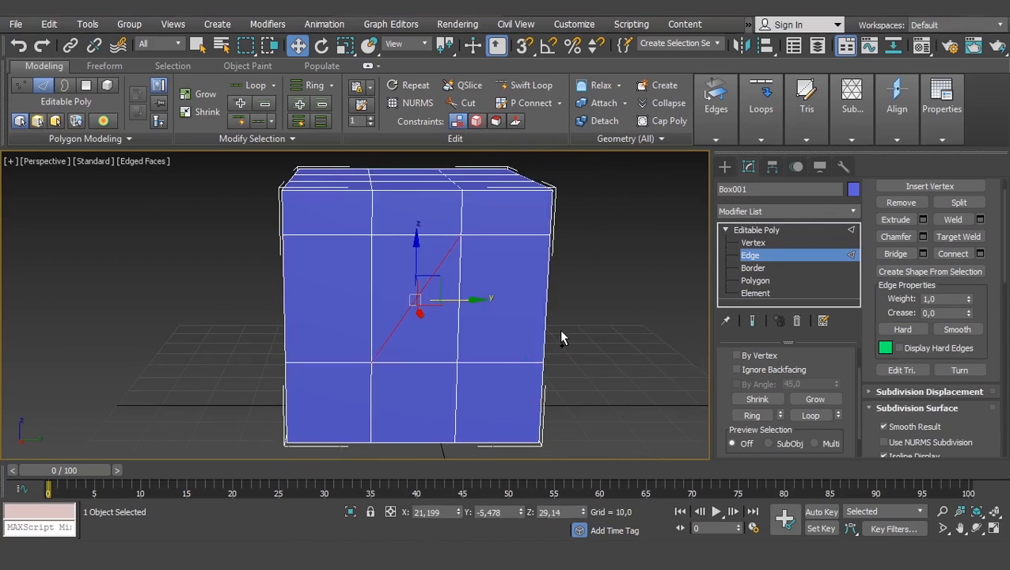
pyautogui.keyDown('alt'); pyautogui.moveTo(455, 361); pyautogui.dragTo(506, 388, button='middle'); pyautogui.keyUp('alt')
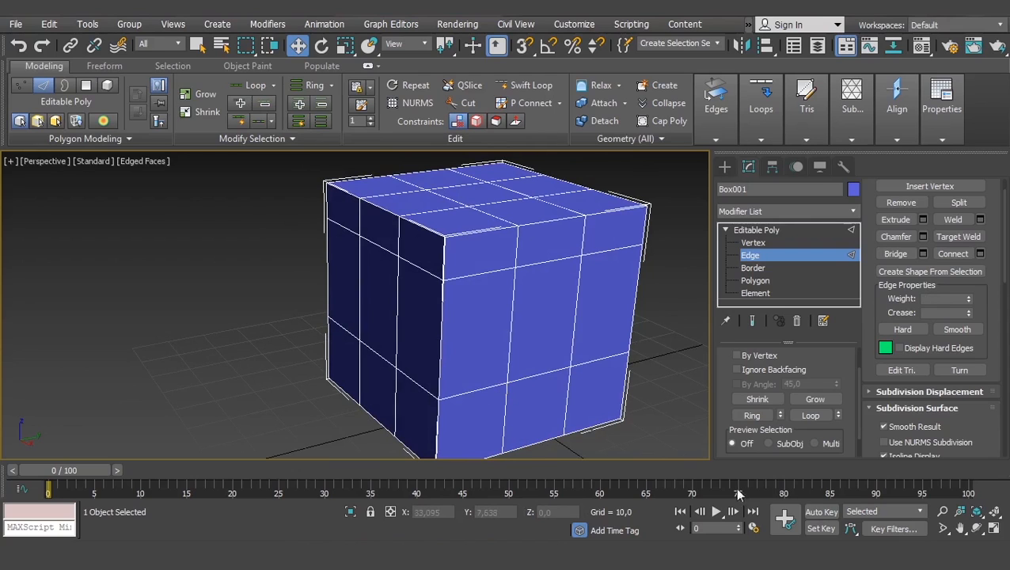
# - Use the Cut tool on the box's top face, starting at an inner grid vertex and cutting freehand segments around the central polygon
pyautogui.keyDown('alt'); pyautogui.moveTo(545, 259); pyautogui.dragTo(562, 238, button='middle'); pyautogui.keyUp('alt')
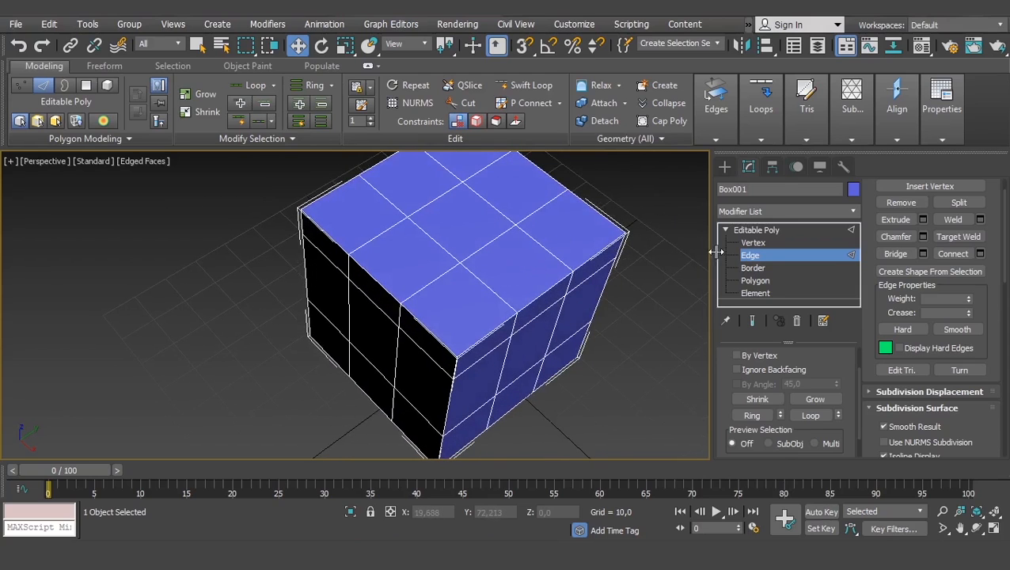
pyautogui.scroll(-5, 875, 265)
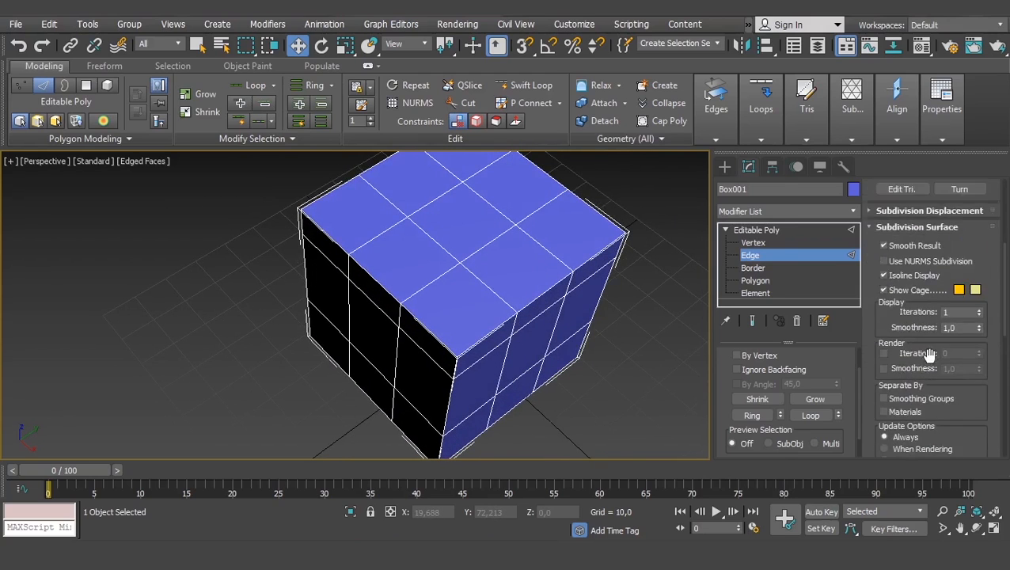
pyautogui.scroll(-8, 928, 354)
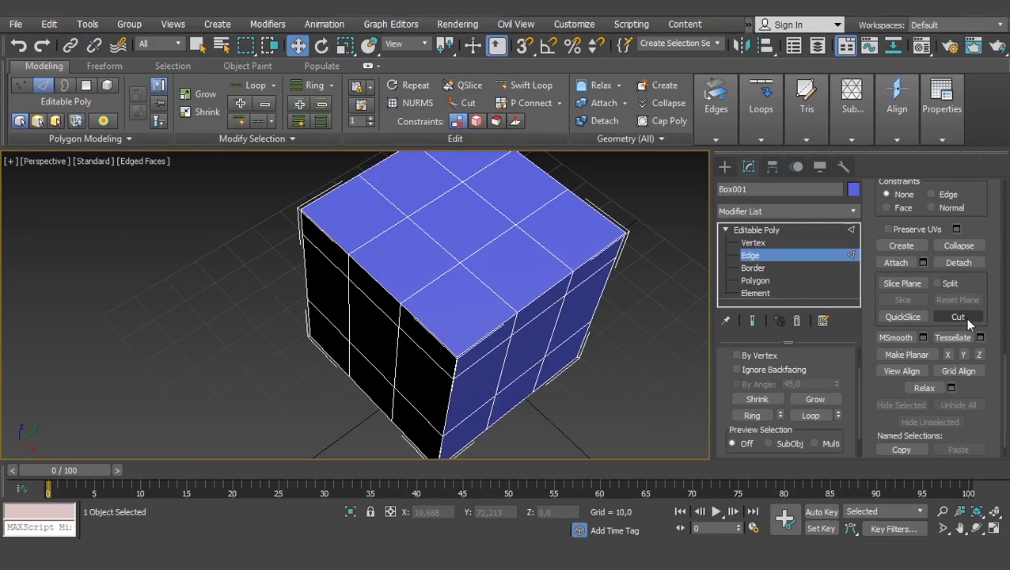
pyautogui.rightClick(499, 259)
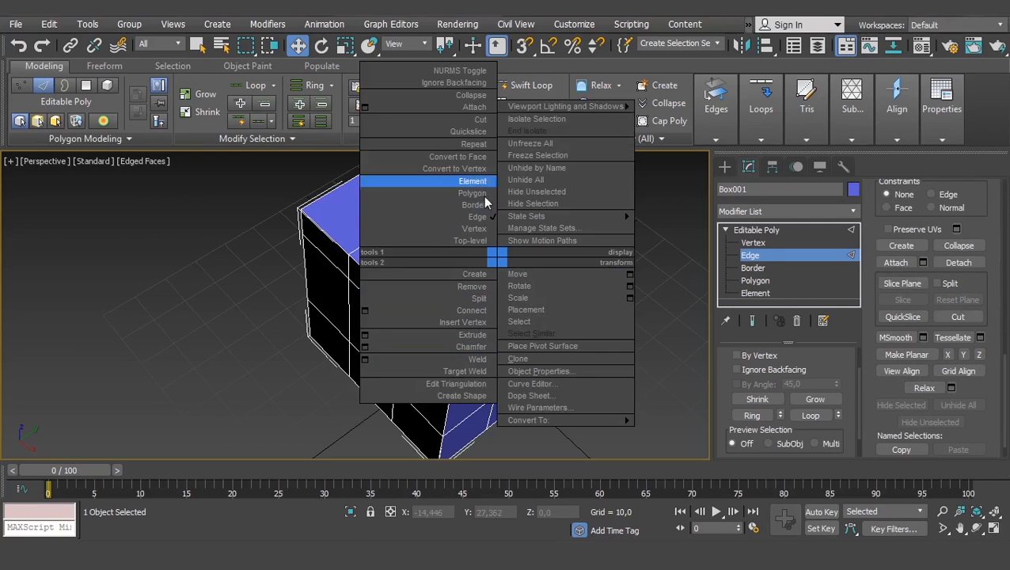
pyautogui.click(479, 119)
pyautogui.scroll(5, 510, 273)
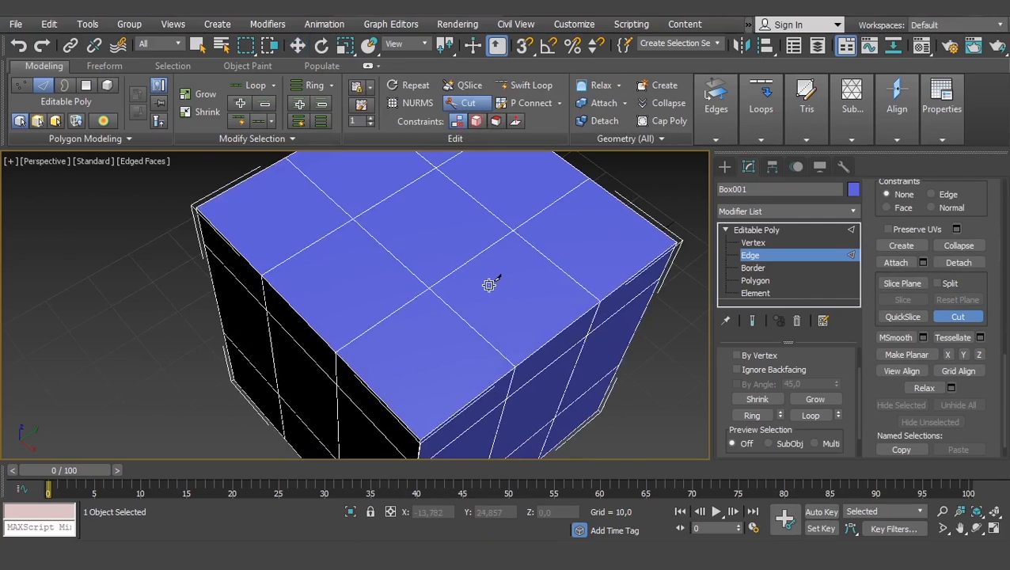
pyautogui.scroll(4, 489, 285)
pyautogui.scroll(2, 509, 289)
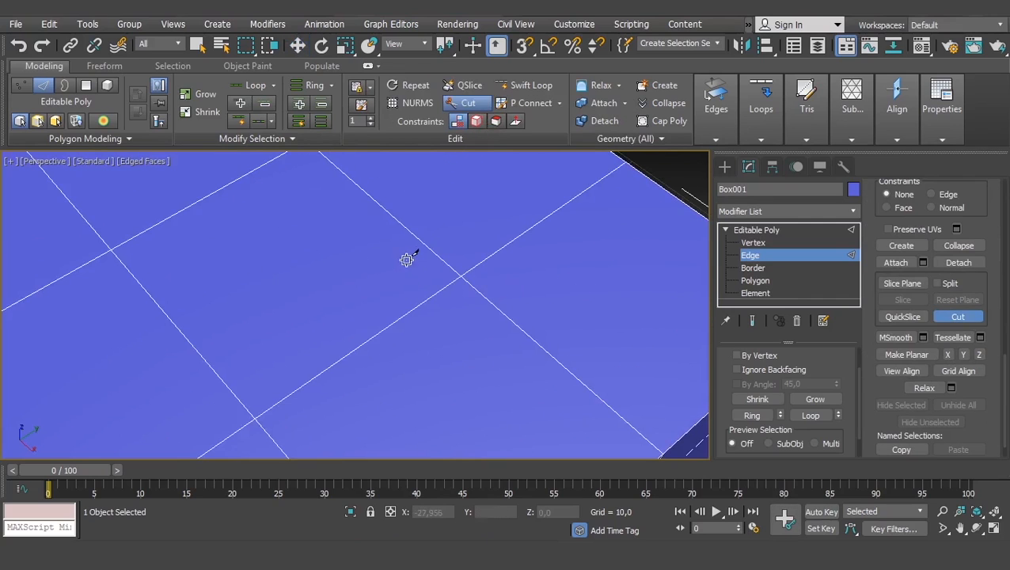
pyautogui.moveTo(451, 266); pyautogui.dragTo(460, 295, button='middle')
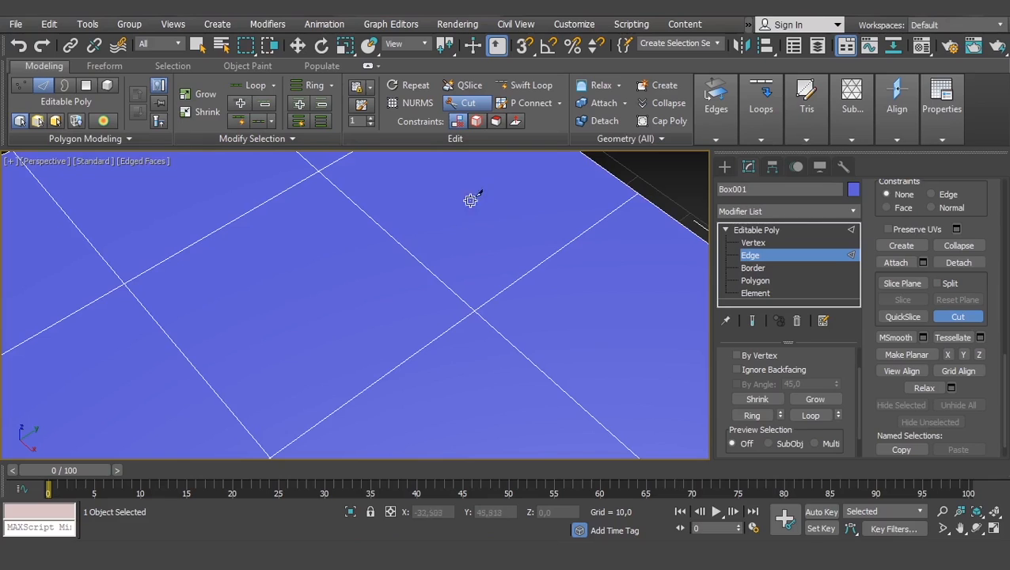
pyautogui.scroll(-4, 470, 208)
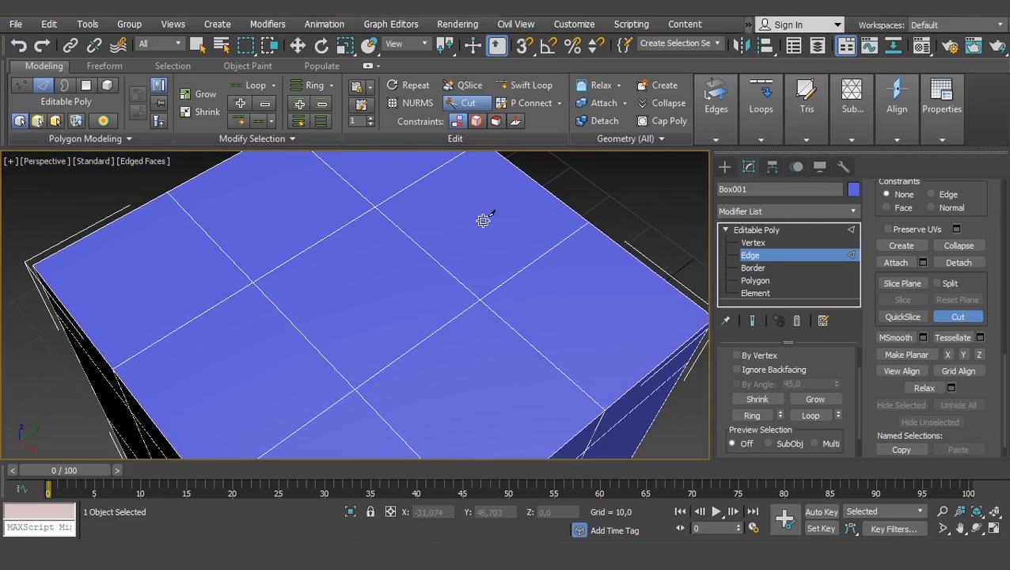
pyautogui.scroll(-1, 487, 281)
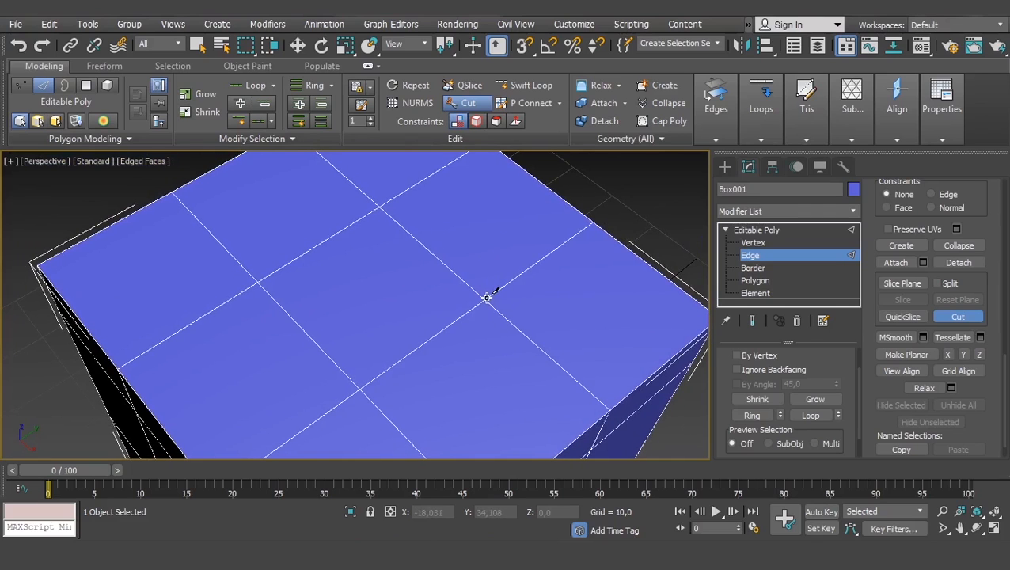
pyautogui.click(485, 296)
pyautogui.click(394, 264)
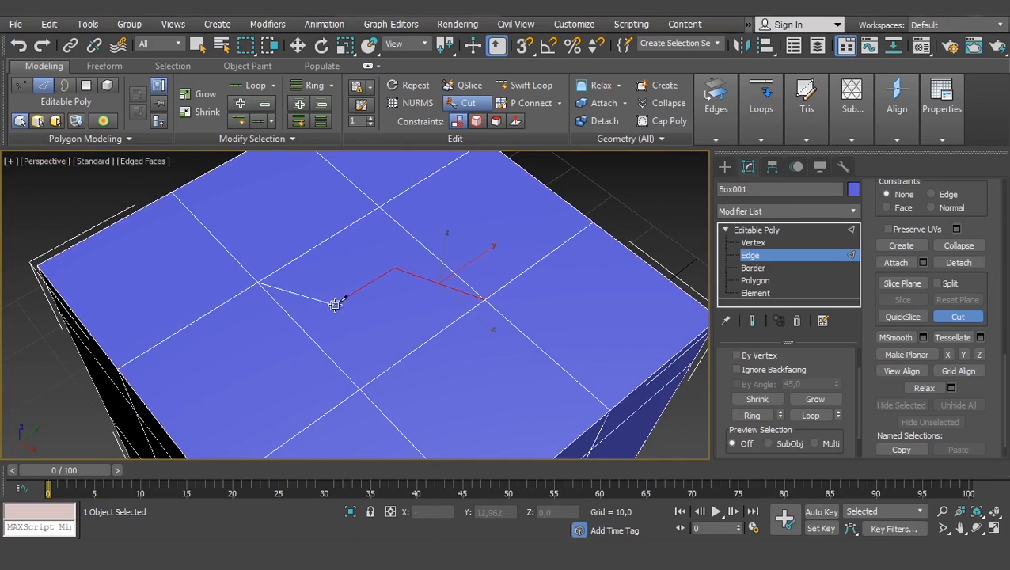
pyautogui.click(247, 347)
pyautogui.moveTo(342, 397); pyautogui.dragTo(342, 343, button='middle')
pyautogui.click(333, 402)
pyautogui.click(469, 330)
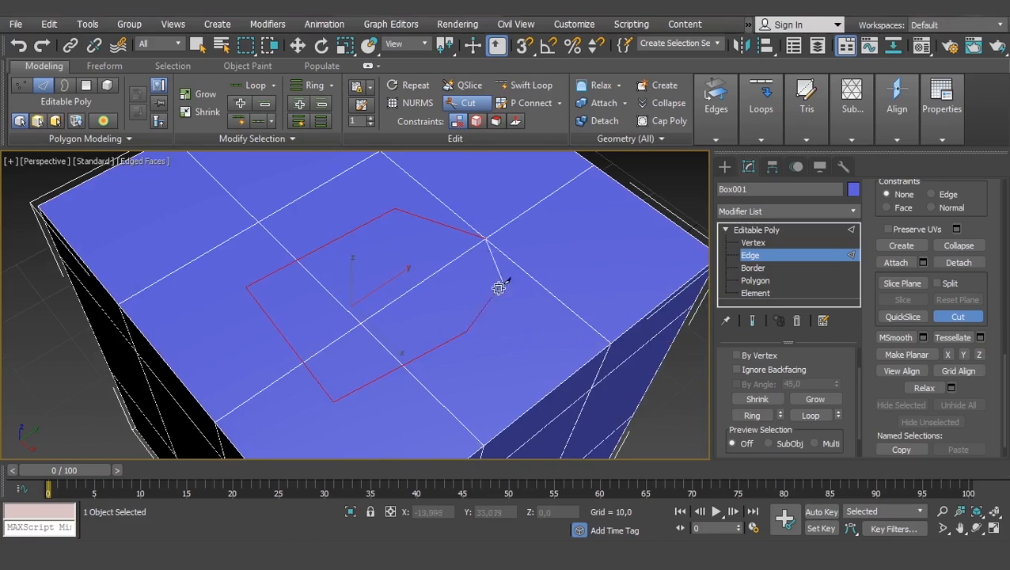
# - Continue the freehand cut in a wider loop around the outer grid polygons of the box's top face
pyautogui.click(565, 248)
pyautogui.moveTo(496, 178); pyautogui.dragTo(505, 258, button='middle')
pyautogui.click(500, 248)
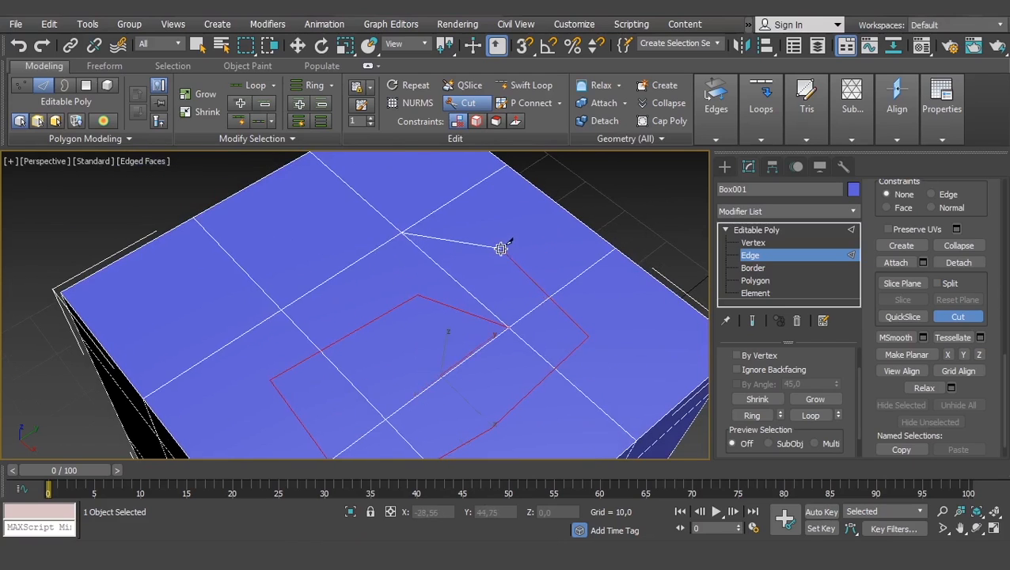
pyautogui.click(400, 181)
pyautogui.click(206, 288)
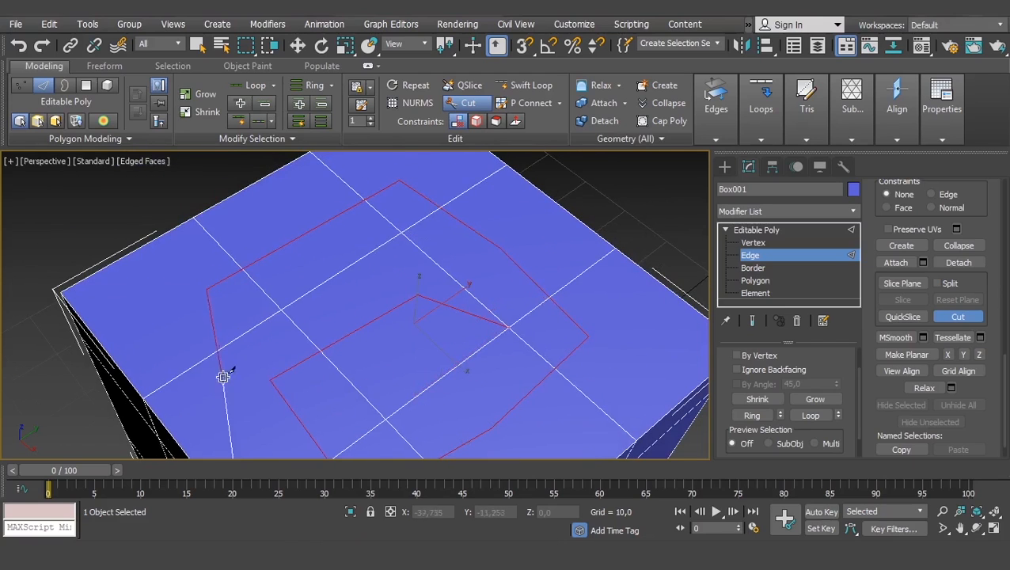
pyautogui.click(232, 424)
# - Carry the cut across the central polygon, end it at a grid vertex on the top face's front edge, and leave the Cut tool
pyautogui.moveTo(316, 419); pyautogui.dragTo(356, 316, button='middle')
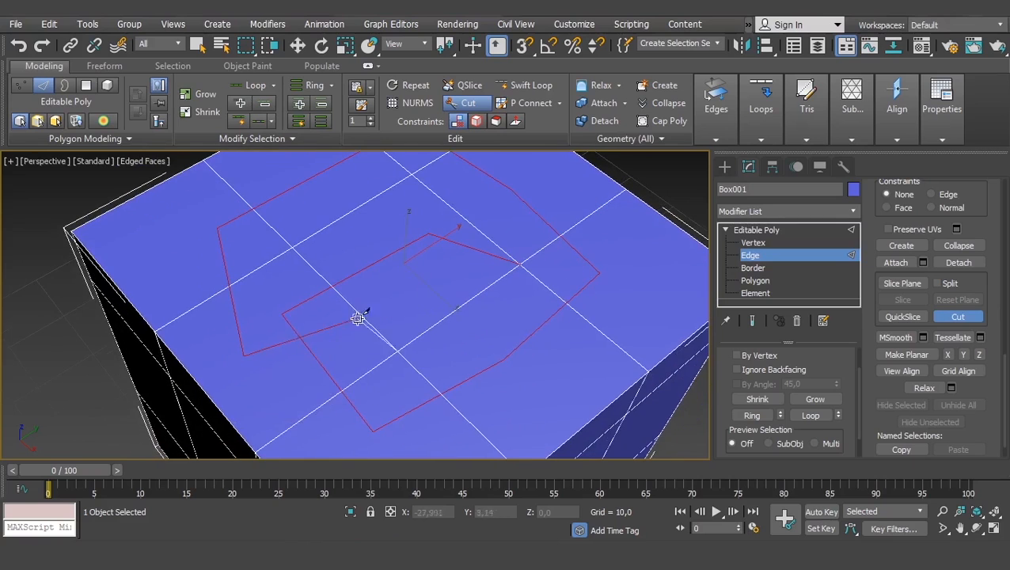
pyautogui.click(401, 300)
pyautogui.moveTo(536, 388); pyautogui.dragTo(536, 329, button='middle')
pyautogui.click(535, 327)
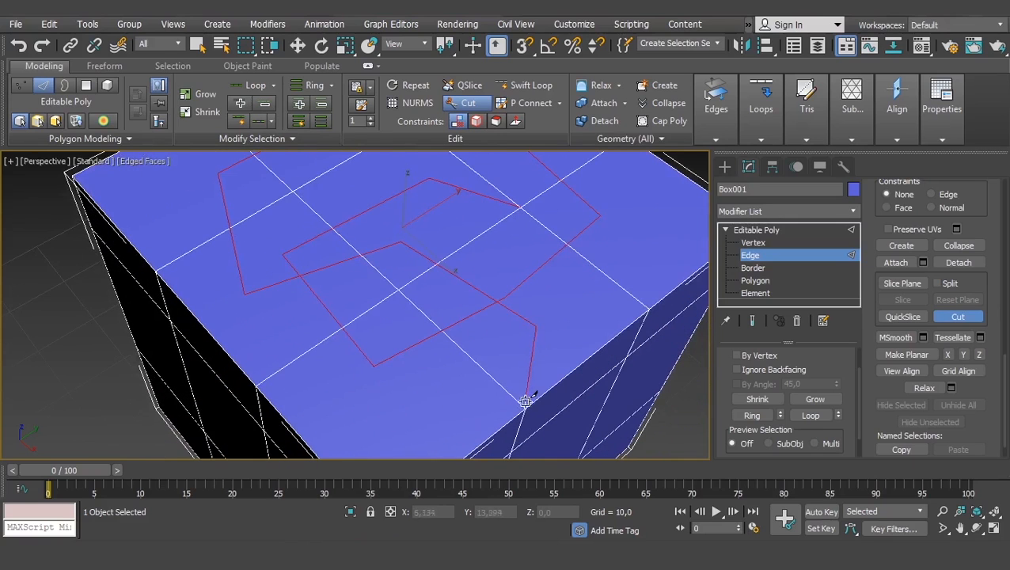
pyautogui.click(525, 408)
pyautogui.click(497, 301)
pyautogui.press('w')
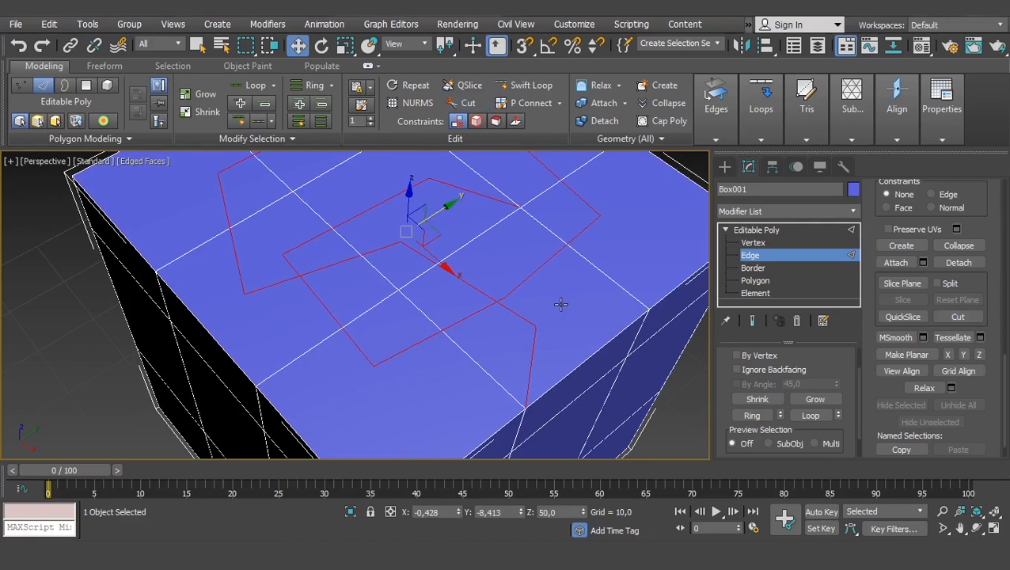
# - At the Vertex level, select the freehand cut's bend vertex near the front edge and examine the vertices along the cut
pyautogui.scroll(-4, 562, 310)
pyautogui.click(752, 242)
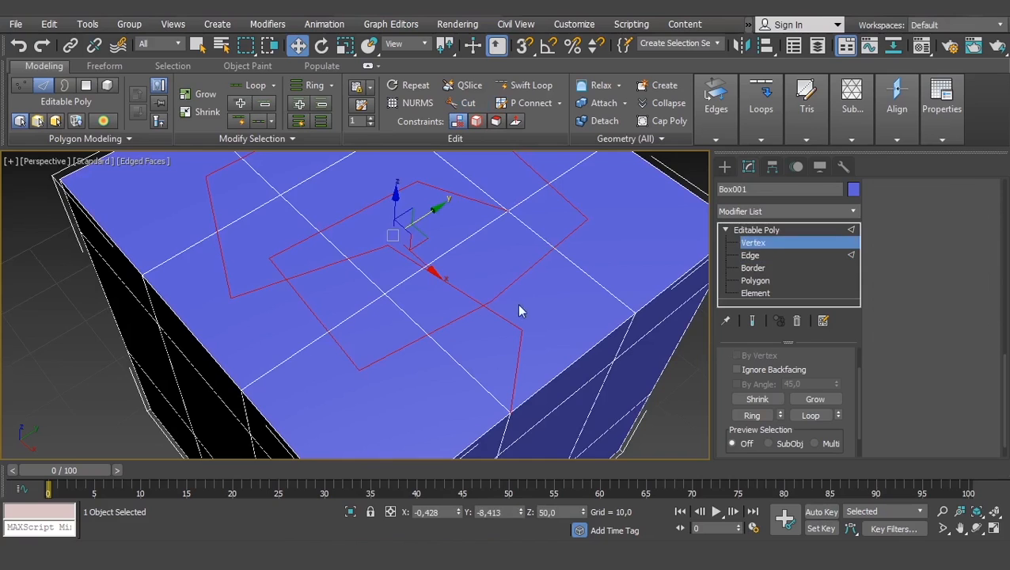
pyautogui.keyDown('alt'); pyautogui.moveTo(518, 309); pyautogui.dragTo(479, 326, button='middle'); pyautogui.keyUp('alt')
pyautogui.click(482, 320)
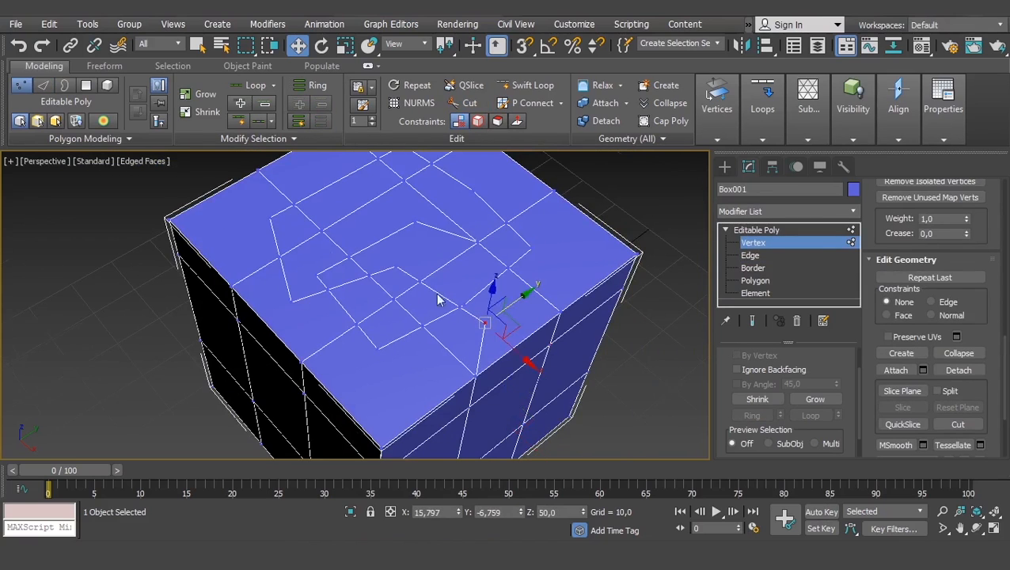
pyautogui.scroll(-4, 437, 295)
pyautogui.moveTo(434, 285); pyautogui.dragTo(440, 306, button='middle')
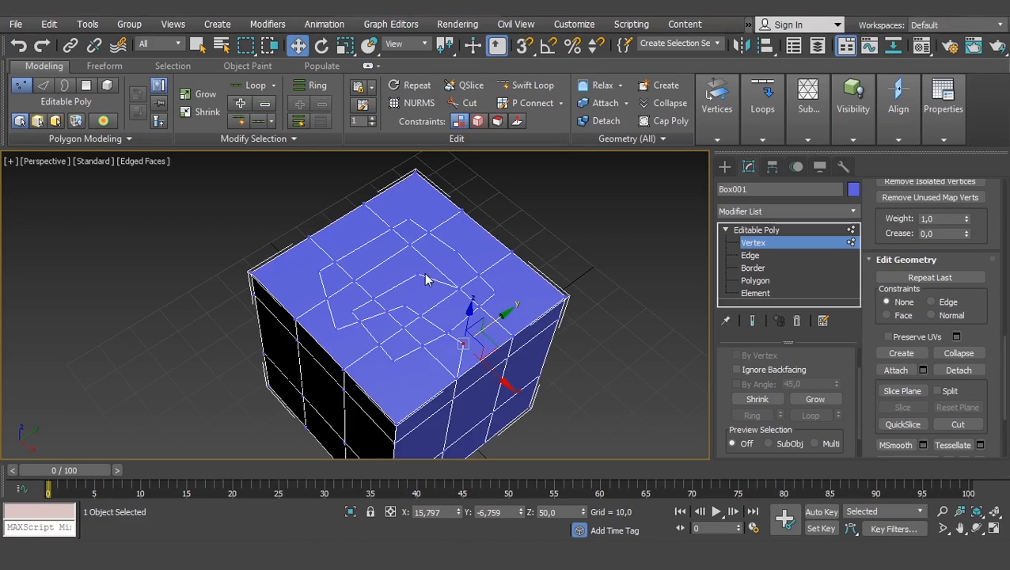
pyautogui.scroll(-2, 546, 316)
pyautogui.scroll(-2, 497, 317)
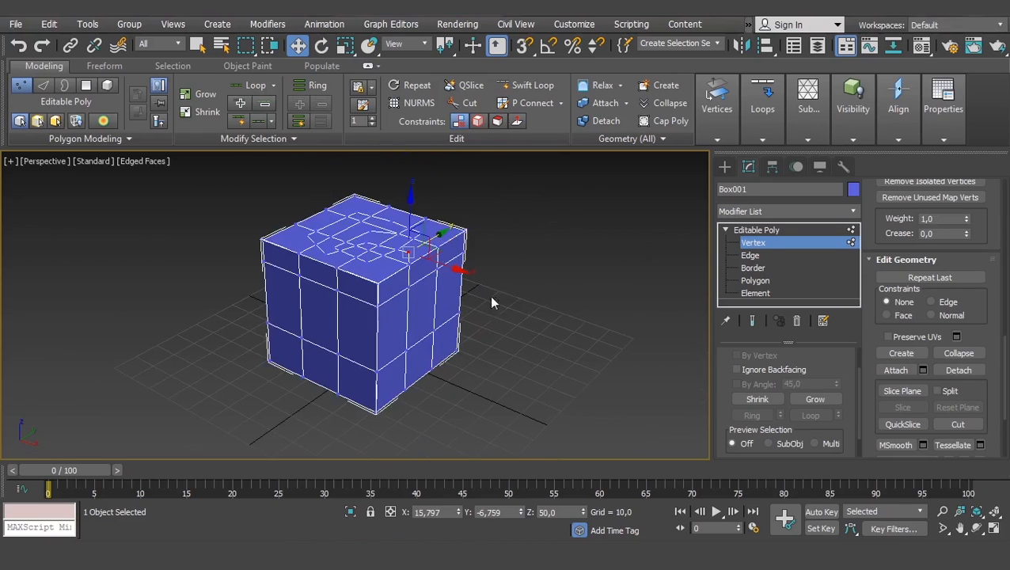
# - At the Polygon level, extrude the corner polygon on the far right of the top face upward to about Z 72.6
pyautogui.click(751, 280)
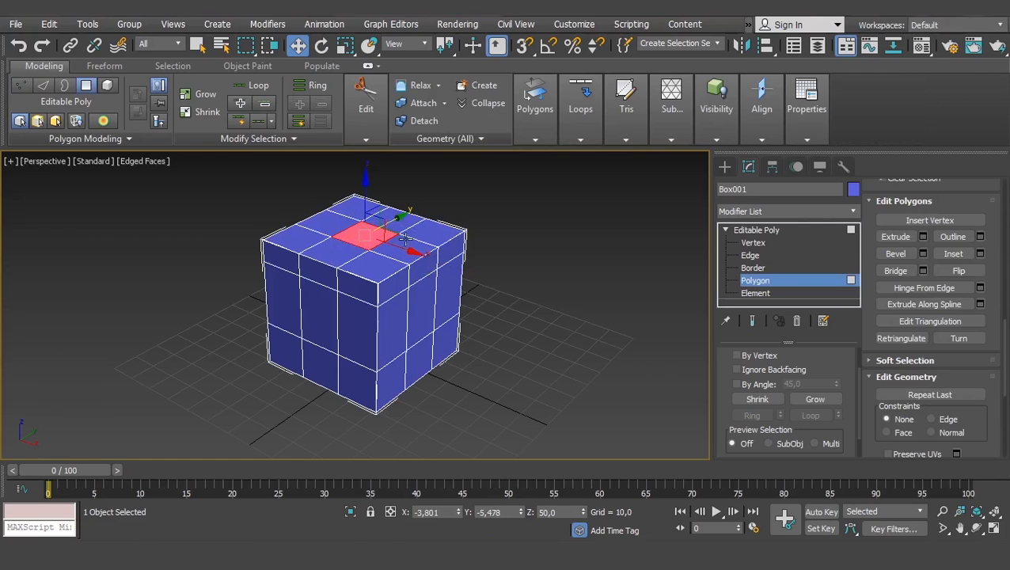
pyautogui.scroll(5, 405, 238)
pyautogui.click(463, 252)
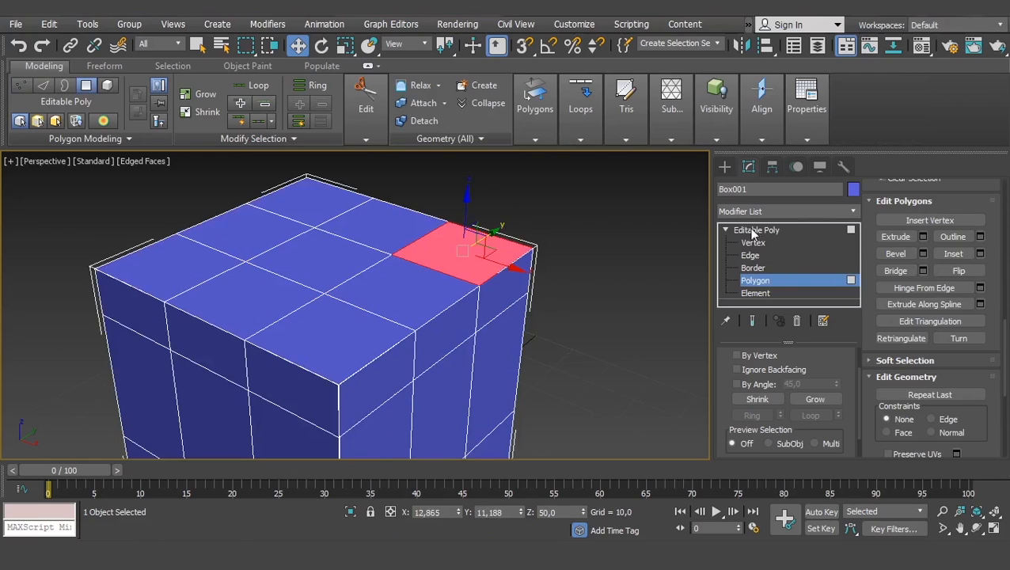
pyautogui.click(892, 237)
pyautogui.moveTo(468, 254); pyautogui.dragTo(467, 168)
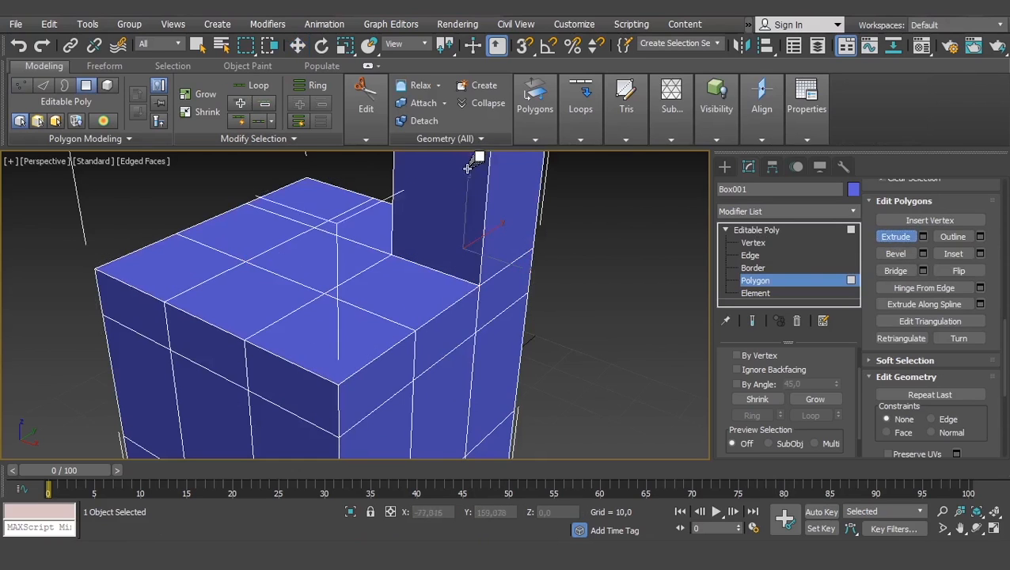
# - Extrude the raised block's right side polygon outward twice into a horizontal arm ending at about X 57.2
pyautogui.moveTo(513, 226); pyautogui.dragTo(487, 333, button='middle')
pyautogui.click(485, 303)
pyautogui.moveTo(485, 295); pyautogui.dragTo(485, 193)
pyautogui.scroll(-5, 571, 329)
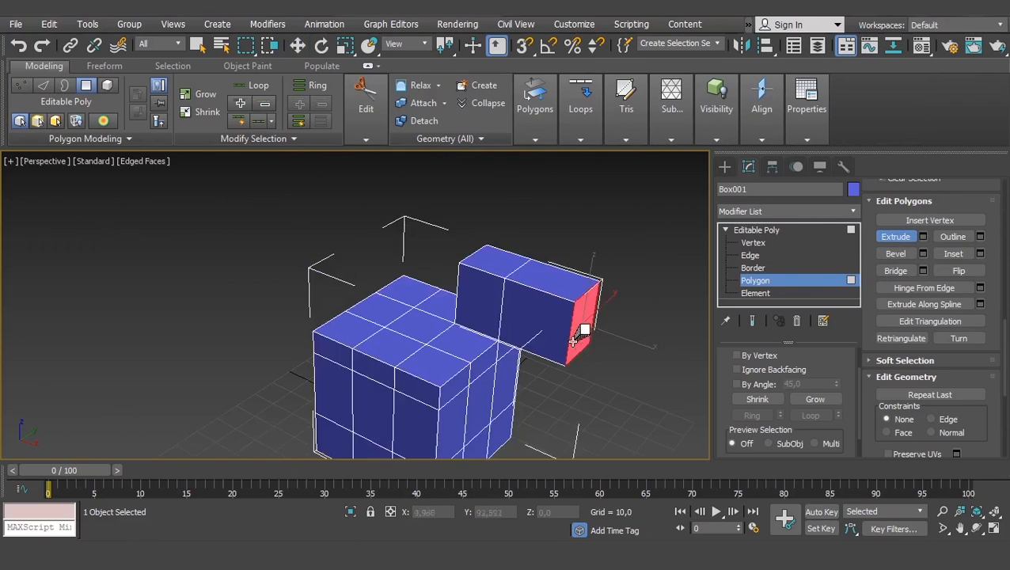
pyautogui.moveTo(573, 341); pyautogui.dragTo(488, 294, button='middle')
pyautogui.scroll(3, 460, 269)
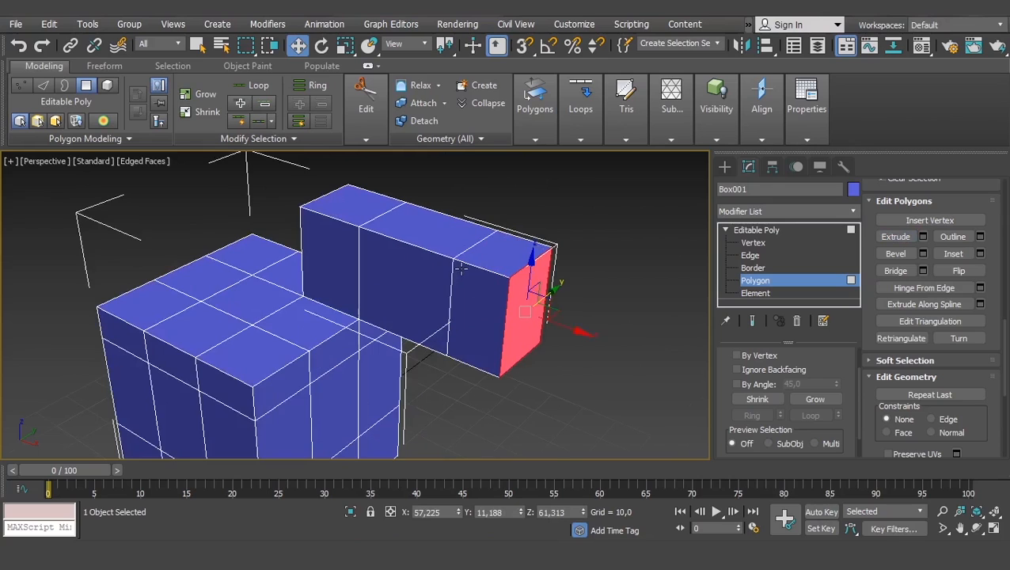
# - At the Edge level, select the top edge of the arm's end face and extrude it diagonally outward with edge Extrude
pyautogui.click(759, 255)
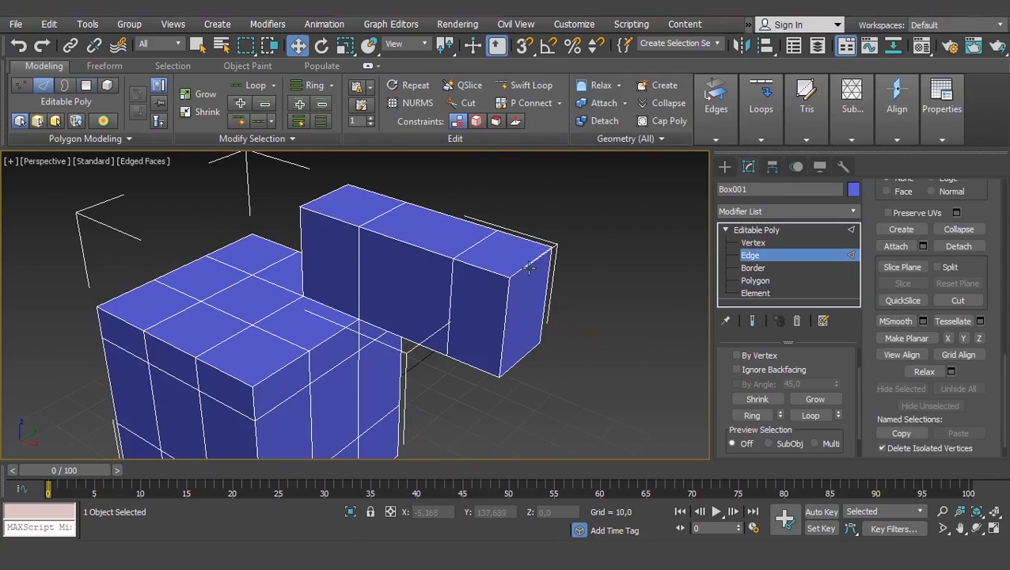
pyautogui.moveTo(553, 298); pyautogui.dragTo(546, 301, button='middle')
pyautogui.scroll(4, 665, 302)
pyautogui.scroll(-4, 682, 276)
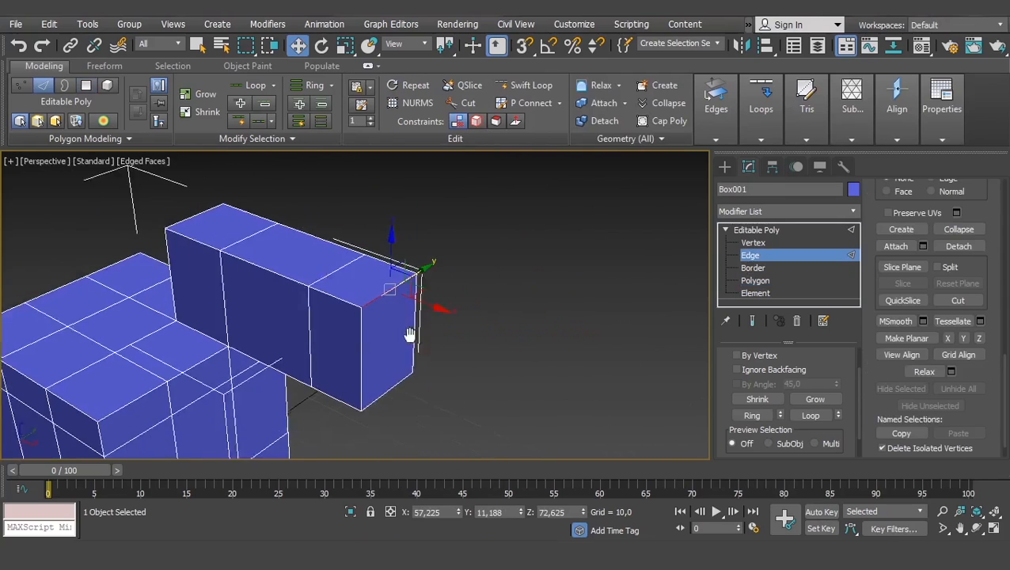
pyautogui.scroll(6, 889, 274)
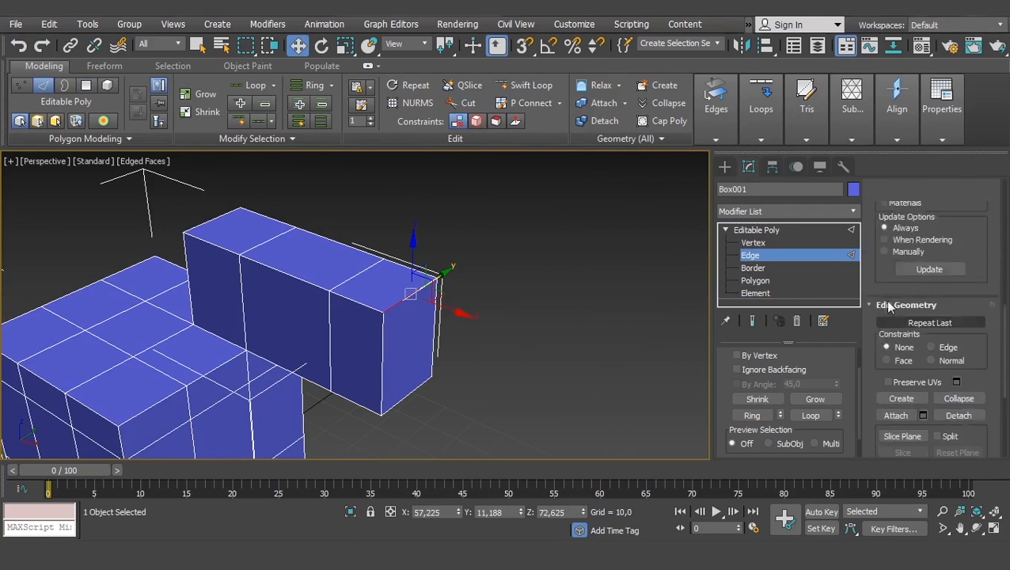
pyautogui.scroll(-3, 887, 297)
pyautogui.scroll(8, 888, 297)
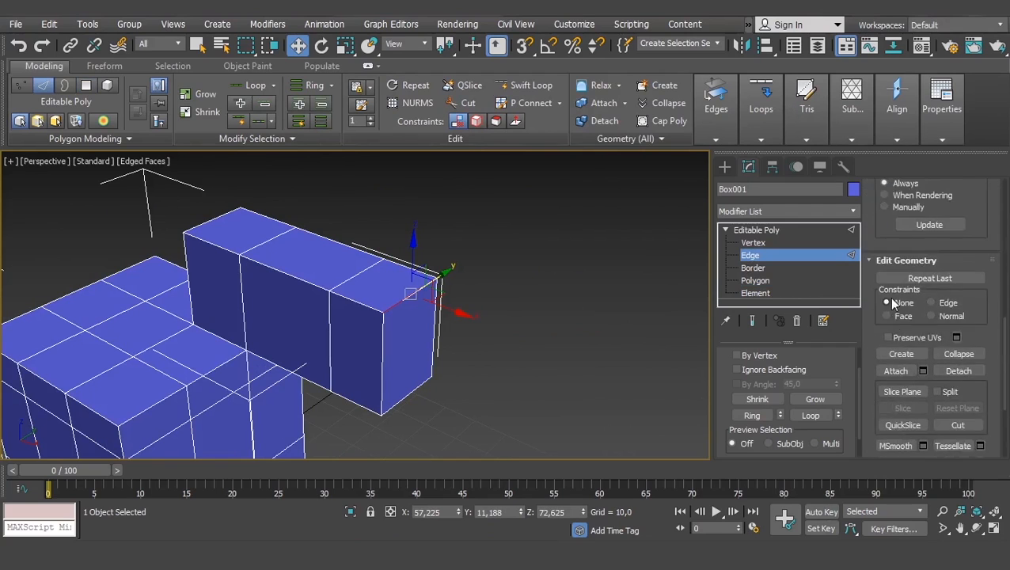
pyautogui.scroll(3, 892, 301)
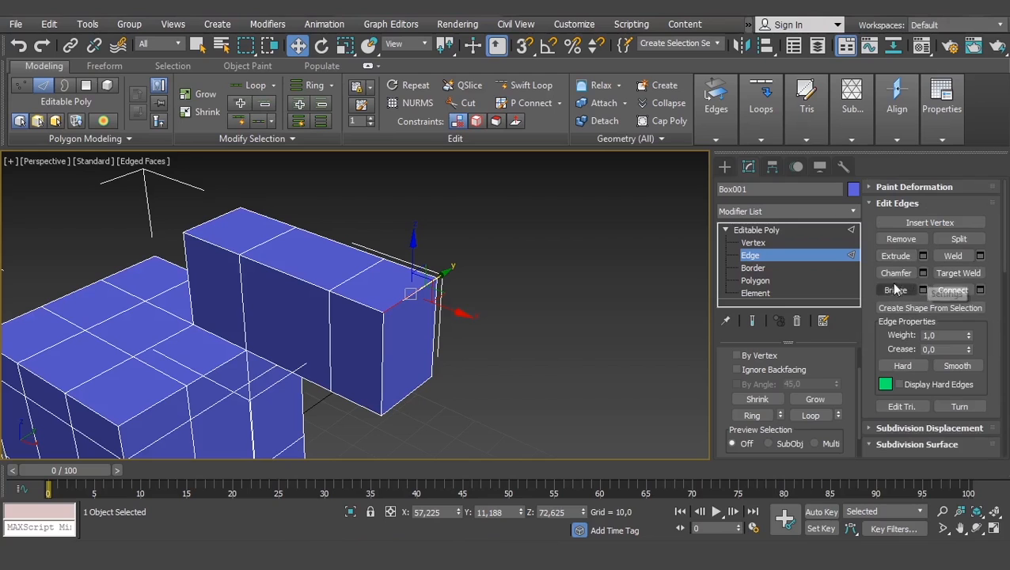
pyautogui.click(895, 261)
pyautogui.scroll(3, 427, 310)
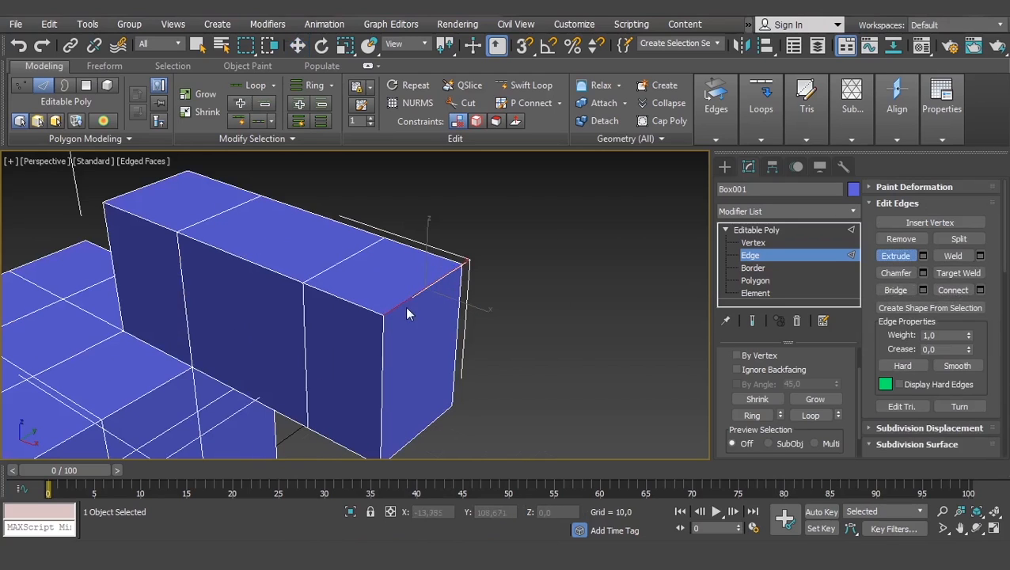
pyautogui.moveTo(415, 300); pyautogui.dragTo(421, 240)
pyautogui.keyDown('alt'); pyautogui.moveTo(443, 274); pyautogui.dragTo(446, 338, button='middle'); pyautogui.keyUp('alt')
pyautogui.scroll(-5, 567, 334)
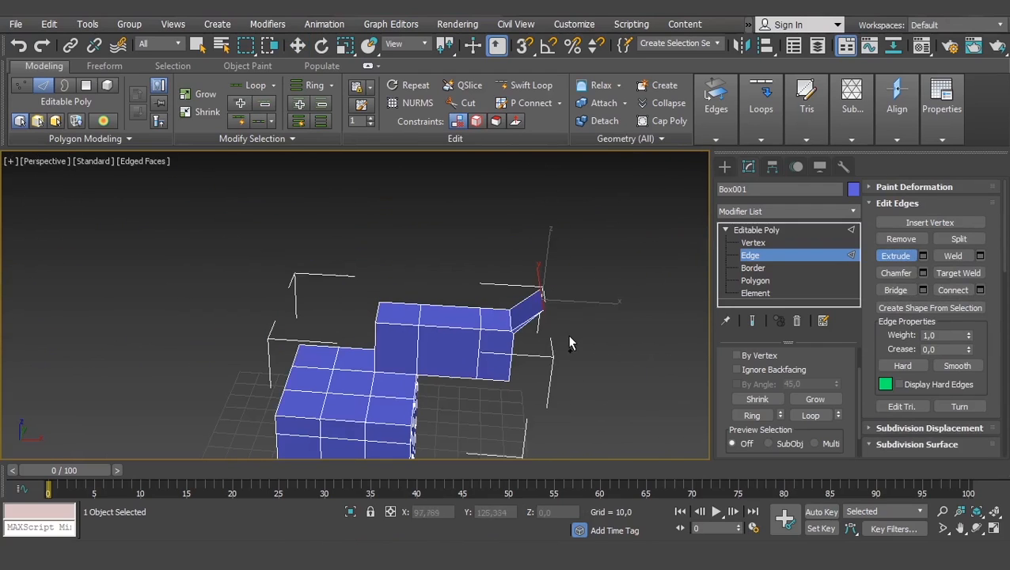
pyautogui.press('w')
# - Undo the edge extrusion at the end of the arm
pyautogui.moveTo(557, 350); pyautogui.dragTo(530, 356, button='middle')
pyautogui.scroll(-3, 532, 353)
pyautogui.keyDown('alt'); pyautogui.moveTo(525, 423); pyautogui.dragTo(451, 349, button='middle'); pyautogui.keyUp('alt')
pyautogui.scroll(3, 429, 398)
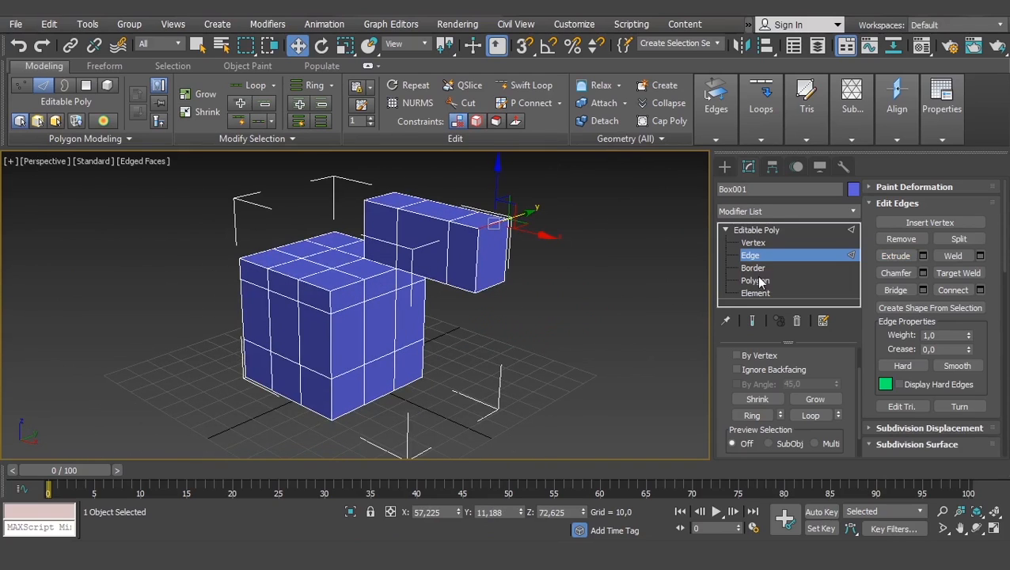
pyautogui.scroll(4, 558, 268)
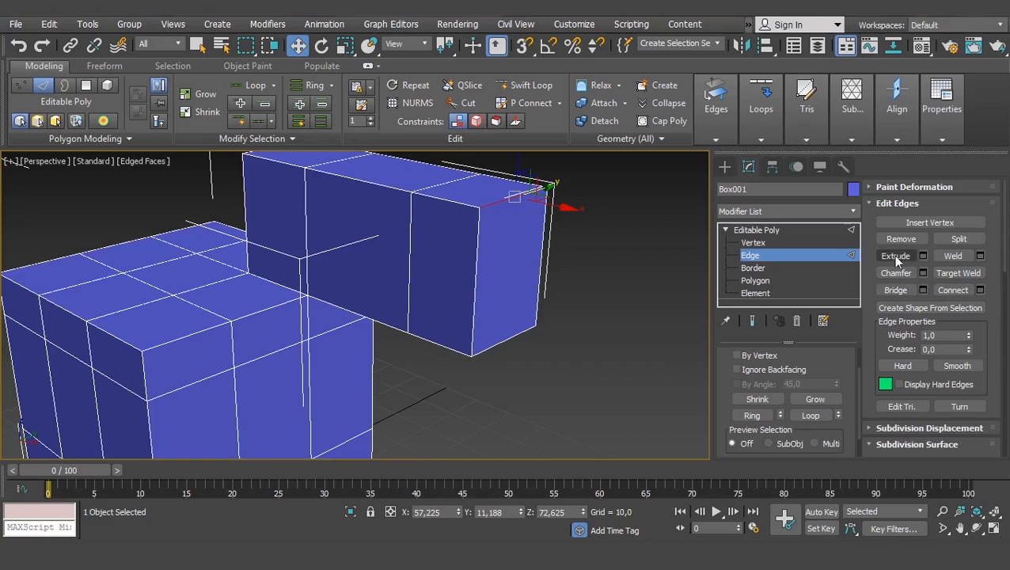
pyautogui.moveTo(422, 237); pyautogui.dragTo(422, 257, button='middle')
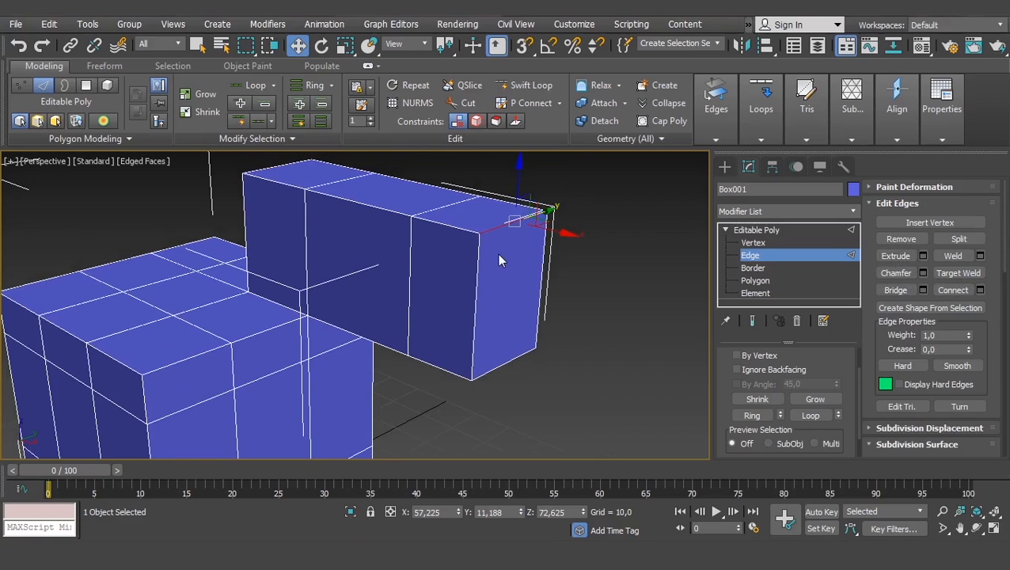
# - Select the arm's end face at the Polygon level and delete it so that the arm's end is open
pyautogui.click(771, 280)
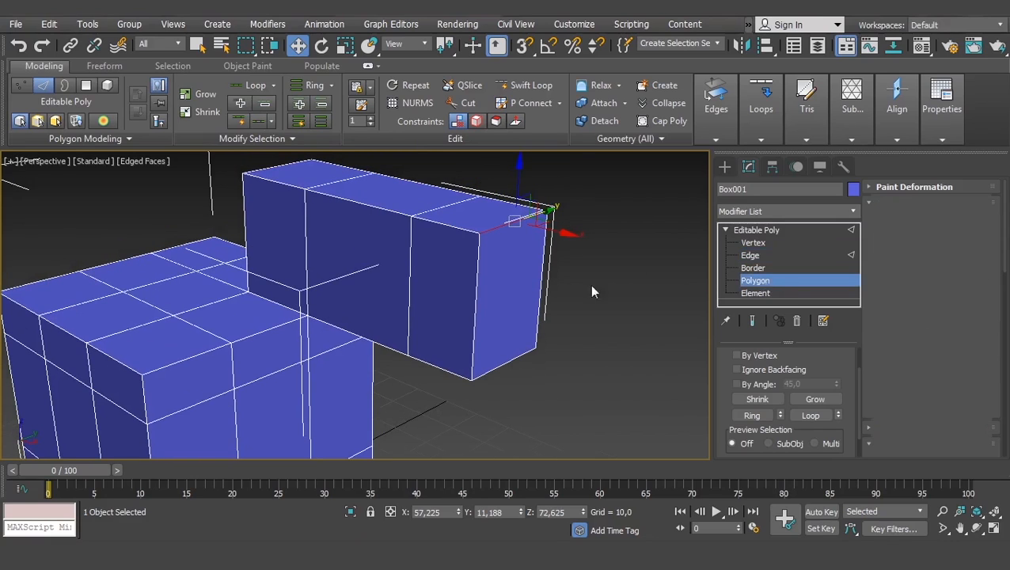
pyautogui.click(496, 282)
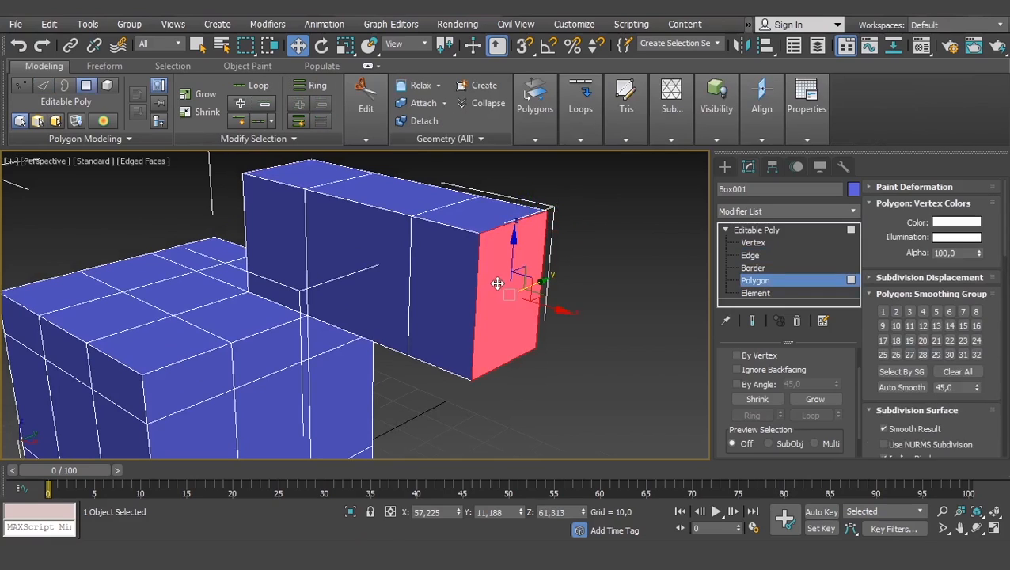
pyautogui.click(503, 220)
pyautogui.click(780, 254)
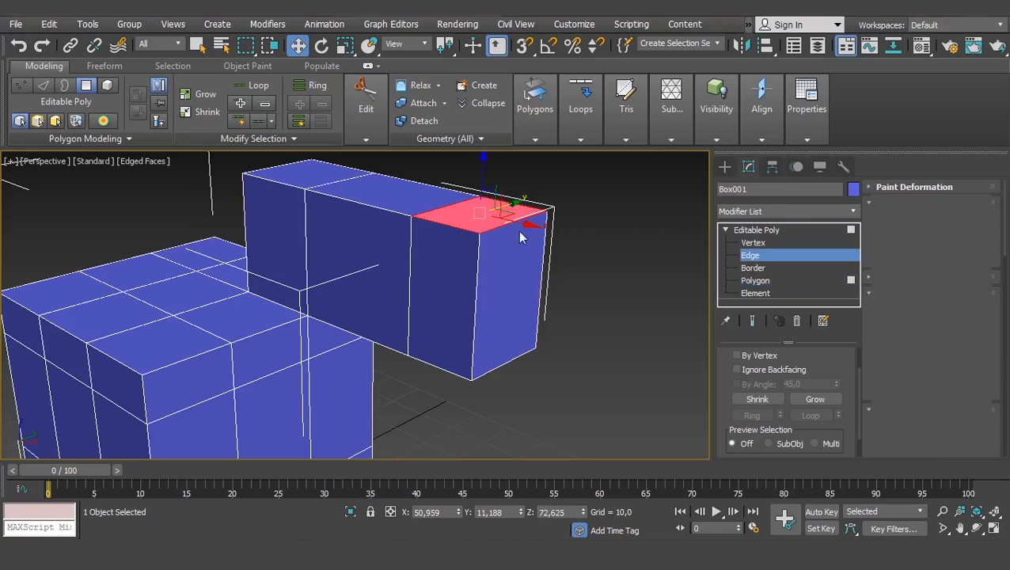
pyautogui.click(756, 280)
pyautogui.click(511, 296)
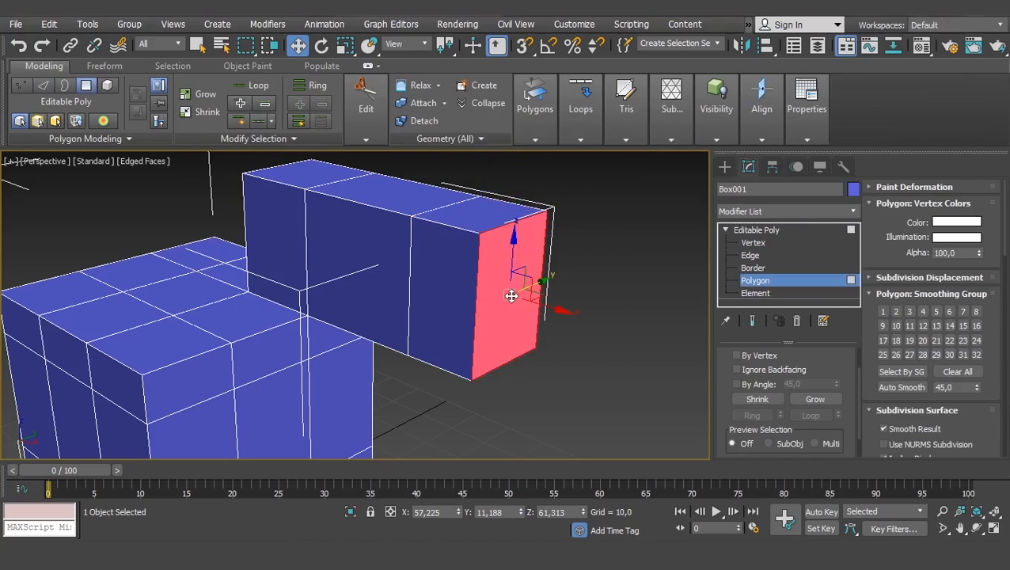
pyautogui.press('Delete')
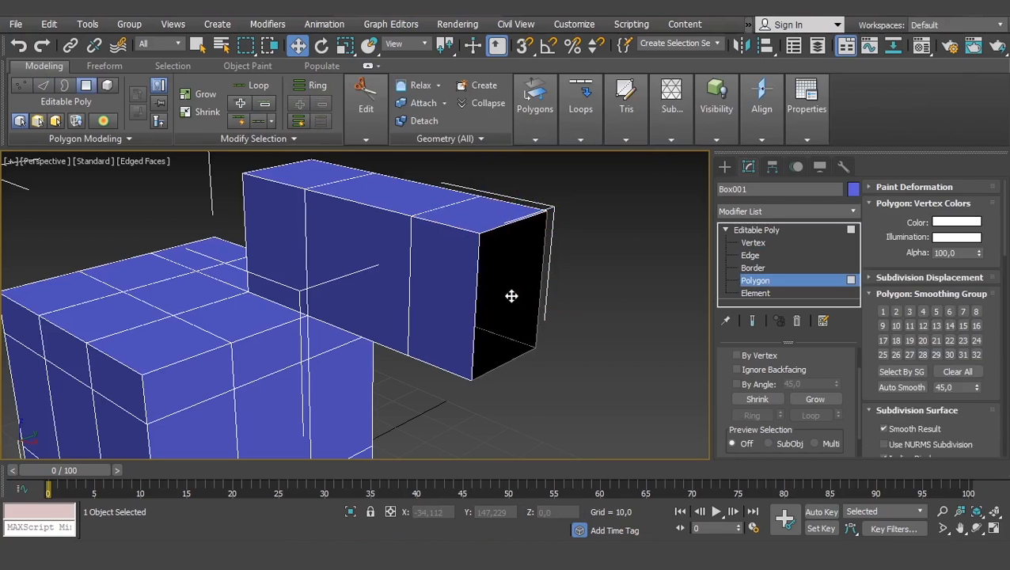
# - At the Edge level, pull a new face out of the open end's top edge along X to about X 70.3
pyautogui.press('2')
pyautogui.keyDown('alt'); pyautogui.moveTo(551, 268); pyautogui.dragTo(399, 302, button='middle'); pyautogui.keyUp('alt')
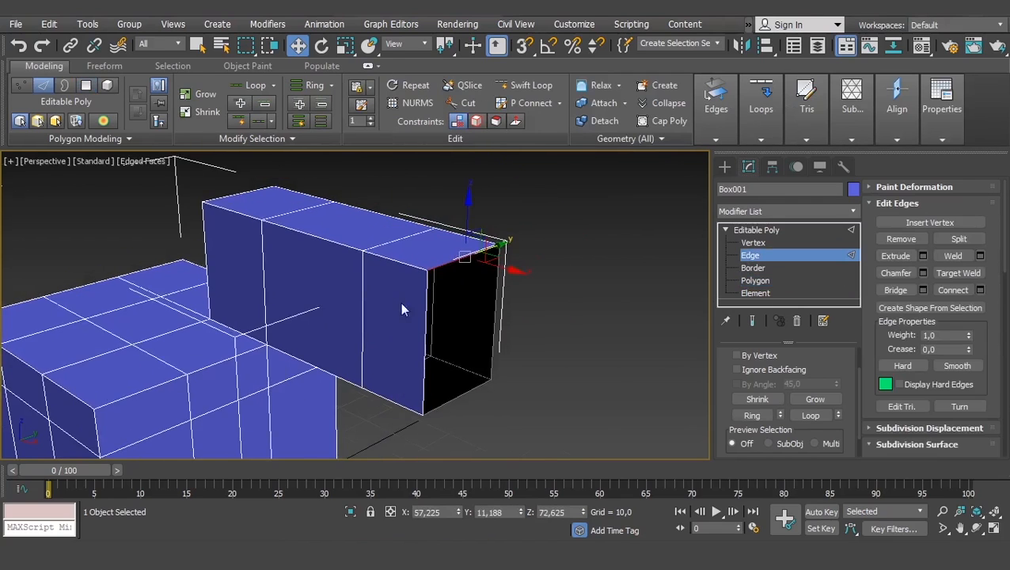
pyautogui.keyDown('alt'); pyautogui.moveTo(433, 265); pyautogui.dragTo(460, 278, button='middle'); pyautogui.keyUp('alt')
pyautogui.moveTo(615, 283); pyautogui.dragTo(508, 256, button='middle')
pyautogui.click(586, 290)
pyautogui.scroll(4, 503, 297)
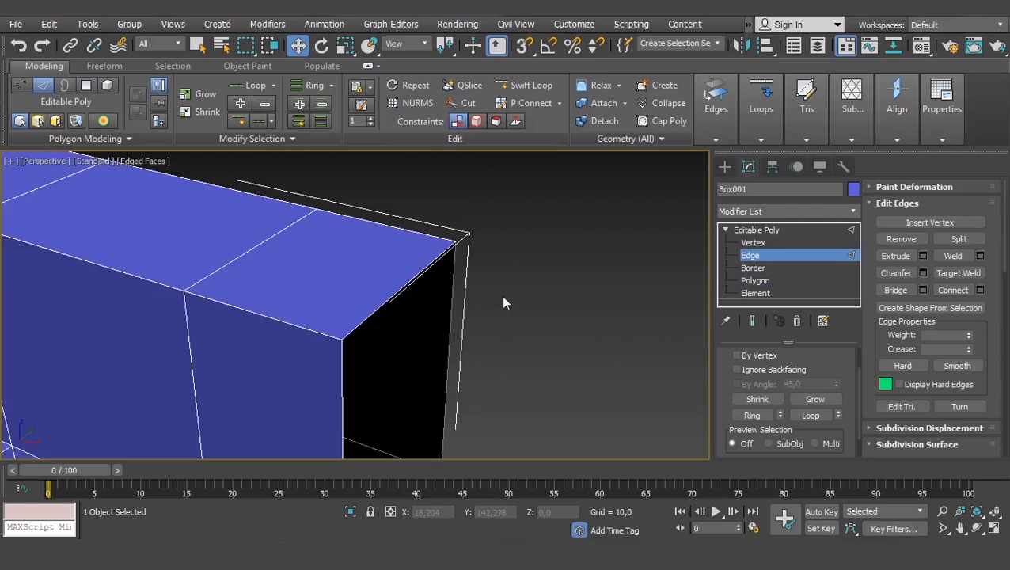
pyautogui.click(382, 303)
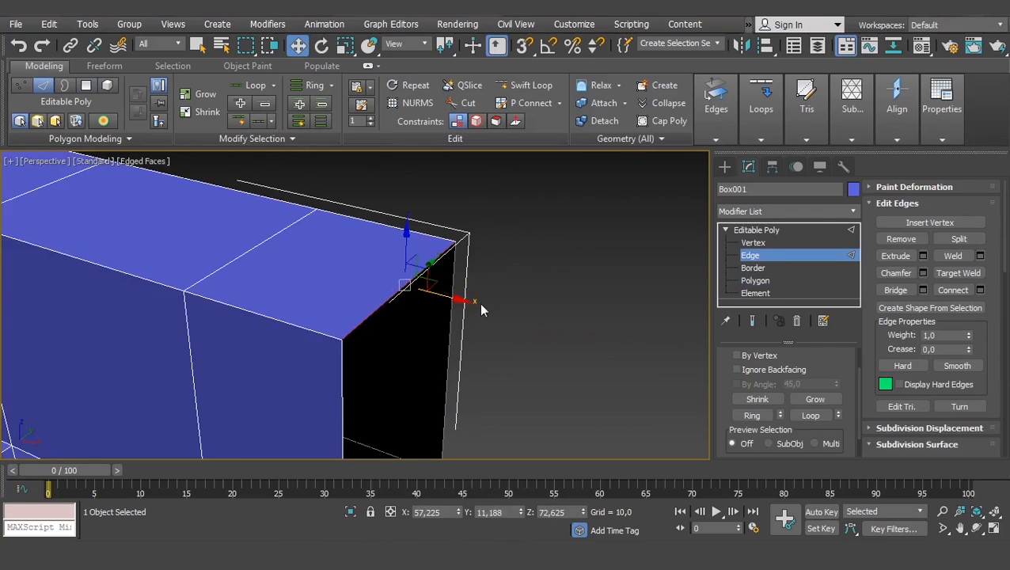
pyautogui.keyDown('shift'); pyautogui.moveTo(449, 300); pyautogui.dragTo(640, 339); pyautogui.keyUp('shift')
# - Raise the new face's outer edge along Z to about 79.7 so the face slopes upward
pyautogui.keyDown('alt'); pyautogui.moveTo(536, 378); pyautogui.dragTo(489, 405, button='middle'); pyautogui.keyUp('alt')
pyautogui.scroll(-8, 505, 415)
pyautogui.scroll(5, 505, 345)
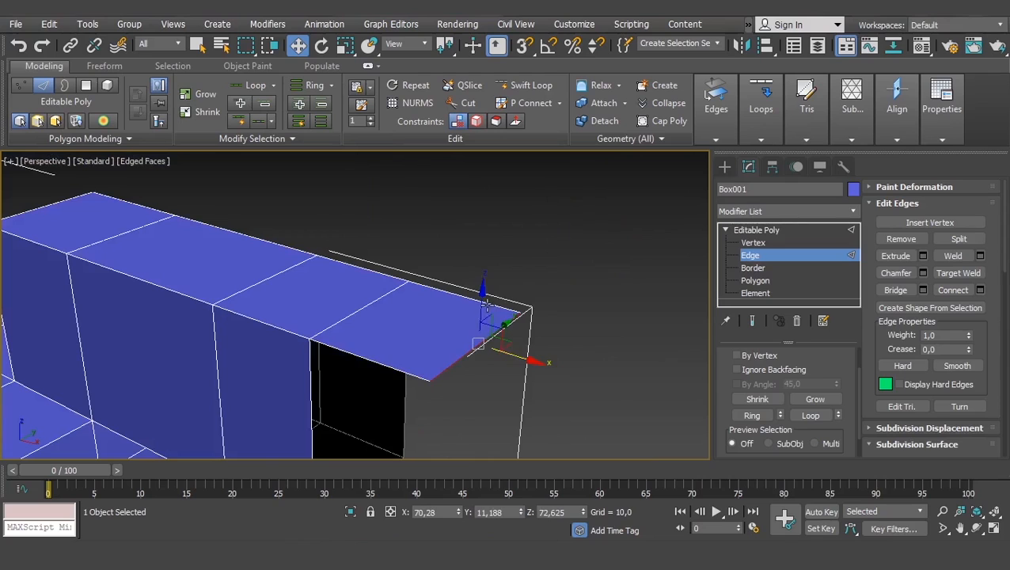
pyautogui.moveTo(485, 303); pyautogui.dragTo(500, 240)
pyautogui.keyDown('alt'); pyautogui.moveTo(497, 264); pyautogui.dragTo(507, 267, button='middle'); pyautogui.keyUp('alt')
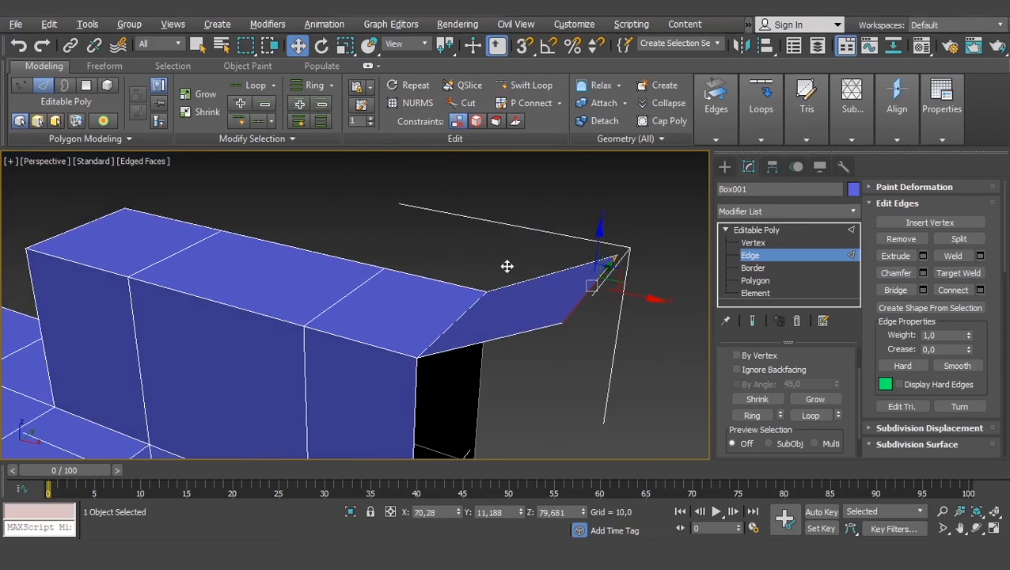
# - Undo both the raising of the outer edge and the new face pulled from the open end
pyautogui.hotkey('ctrl', 'z')
pyautogui.hotkey('ctrl', 'z')
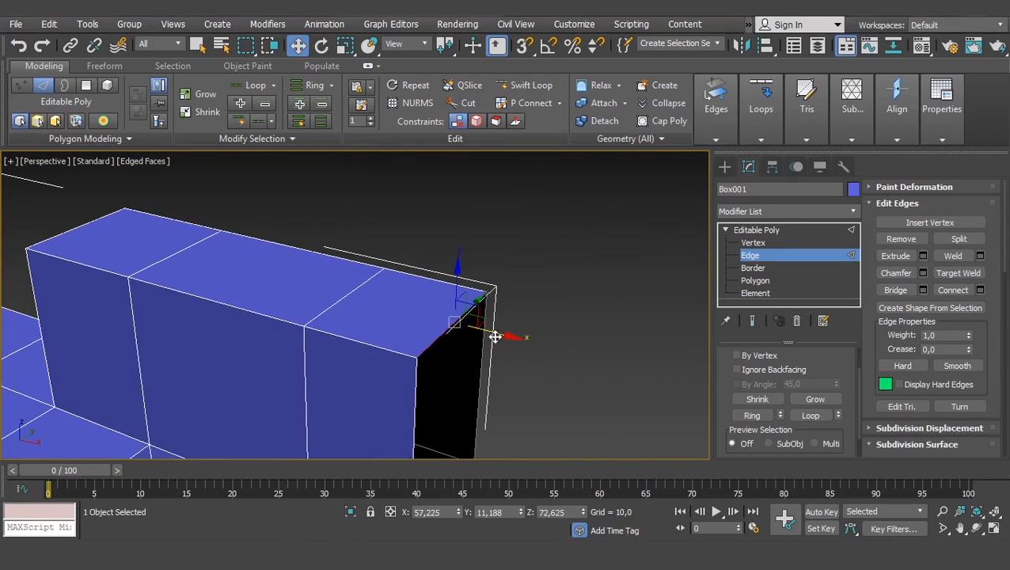
# - Pull a new face out of the open end's top edge along X to about X 68.7
pyautogui.moveTo(500, 333); pyautogui.dragTo(613, 352)
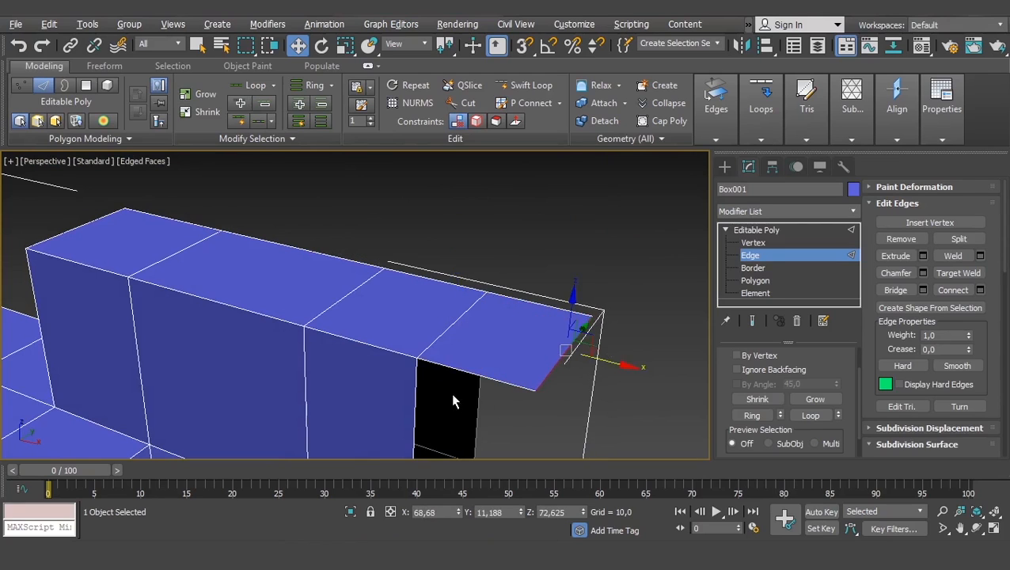
pyautogui.keyDown('alt'); pyautogui.moveTo(450, 392); pyautogui.dragTo(372, 322, button='middle'); pyautogui.keyUp('alt')
# - Select and deselect the closed edge across the arm's top face to compare it with the open edge
pyautogui.click(363, 290)
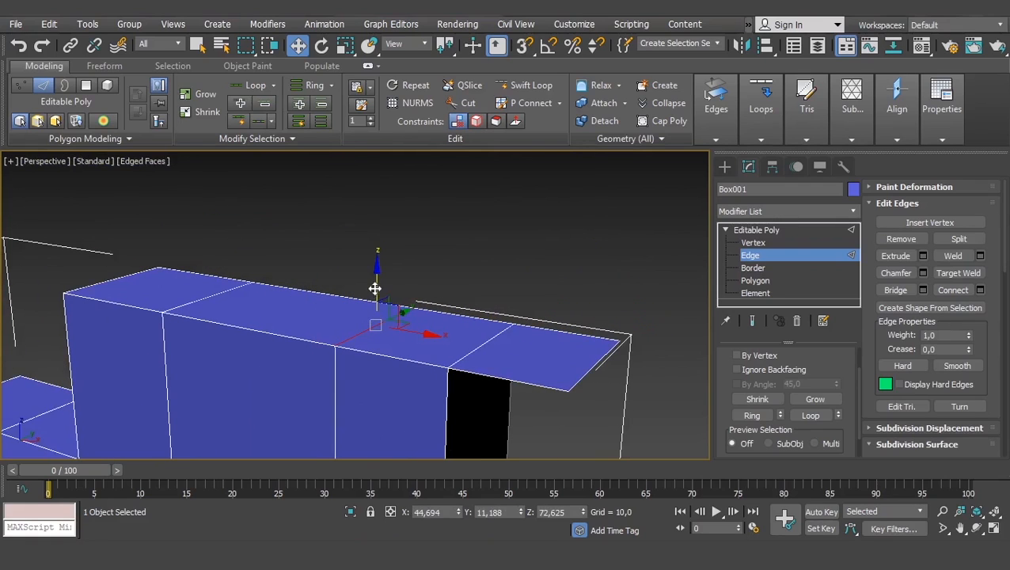
pyautogui.click(376, 286)
pyautogui.click(370, 329)
pyautogui.click(377, 282)
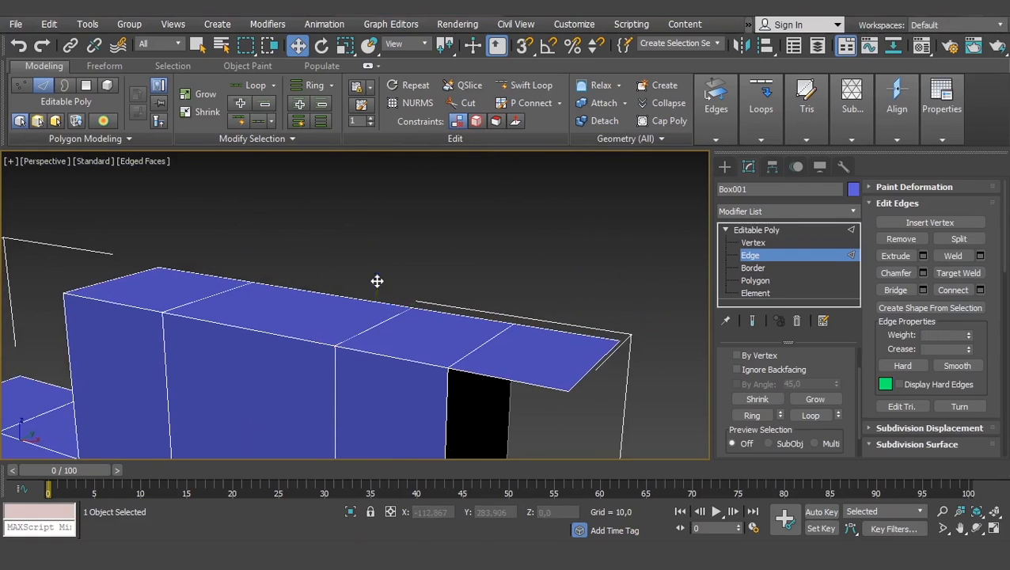
pyautogui.click(380, 326)
pyautogui.click(377, 282)
pyautogui.click(377, 322)
pyautogui.click(378, 282)
pyautogui.moveTo(378, 281); pyautogui.dragTo(367, 250, button='middle')
# - Select the new face's outer edge and pull a second face out of it along X
pyautogui.click(570, 332)
pyautogui.scroll(-5, 578, 333)
pyautogui.scroll(2, 546, 316)
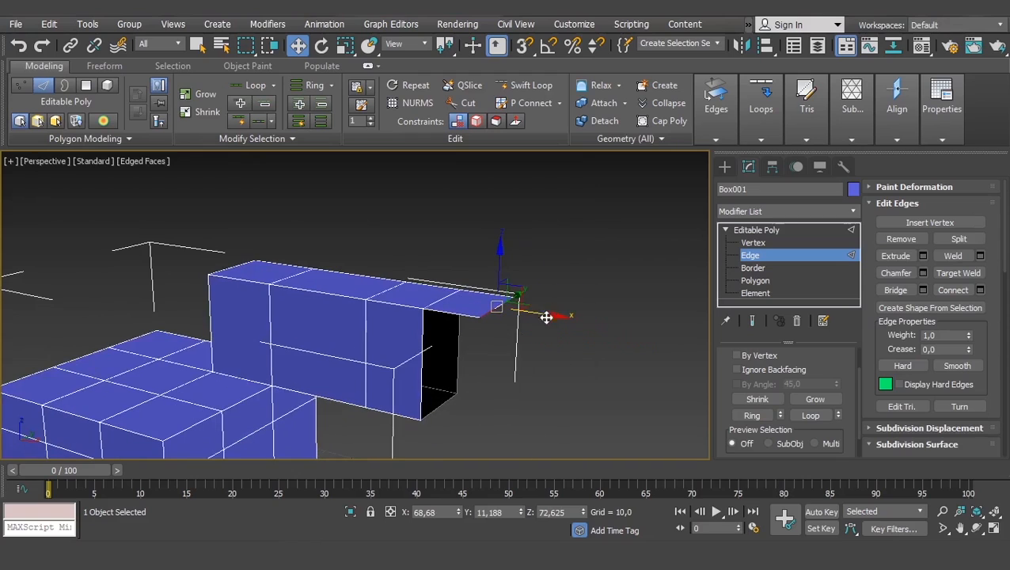
pyautogui.keyDown('shift'); pyautogui.moveTo(596, 327); pyautogui.dragTo(595, 329); pyautogui.keyUp('shift')
# - Select the open end's bottom edge and pull a new face out of it along X
pyautogui.moveTo(435, 385); pyautogui.dragTo(431, 364, button='middle')
pyautogui.click(417, 349)
pyautogui.keyDown('shift'); pyautogui.moveTo(416, 349); pyautogui.dragTo(505, 356); pyautogui.keyUp('shift')
# - Undo the faces pulled out of the open end's bottom and top edges
pyautogui.hotkey('ctrl', 'z')
pyautogui.hotkey('ctrl', 'z')
pyautogui.hotkey('ctrl', 'z')
pyautogui.hotkey('ctrl', 'z')
pyautogui.hotkey('ctrl', 'z')
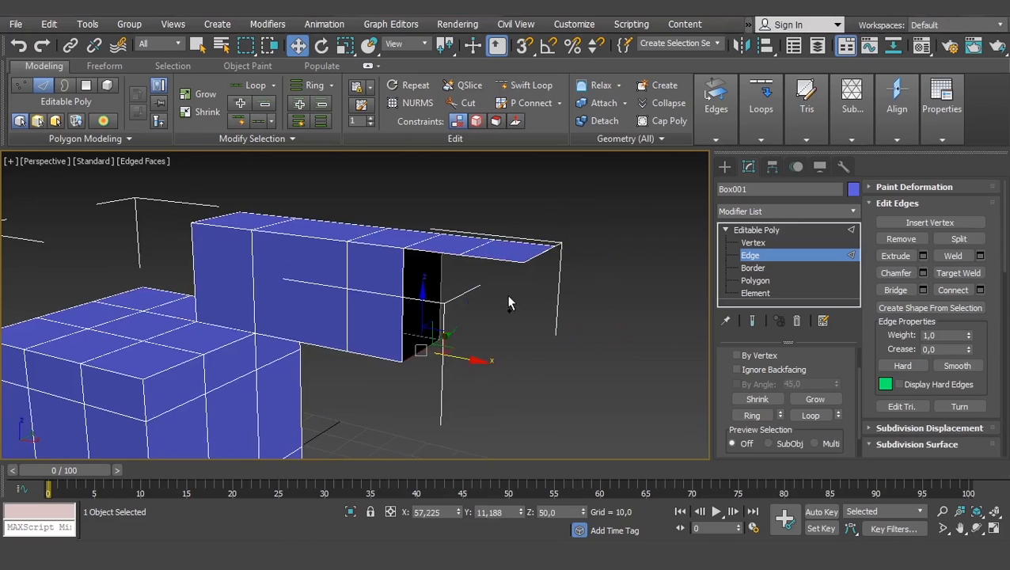
pyautogui.hotkey('ctrl', 'z')
pyautogui.hotkey('ctrl', 'z')
pyautogui.hotkey('ctrl', 'z')
pyautogui.hotkey('ctrl', 'z')
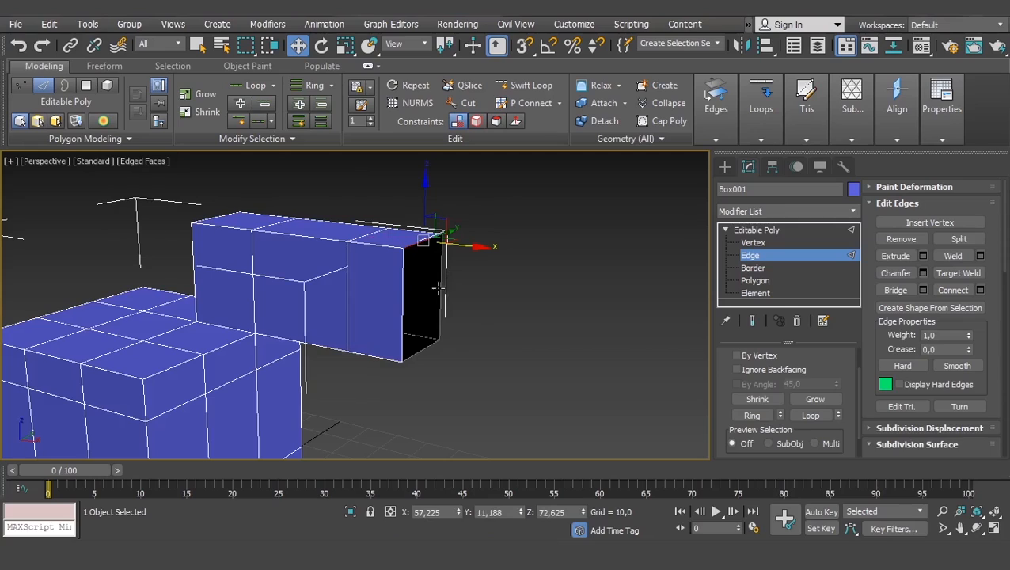
# - Select all four edges around the open end and extend them together along X to about X 69.15
pyautogui.click(404, 300)
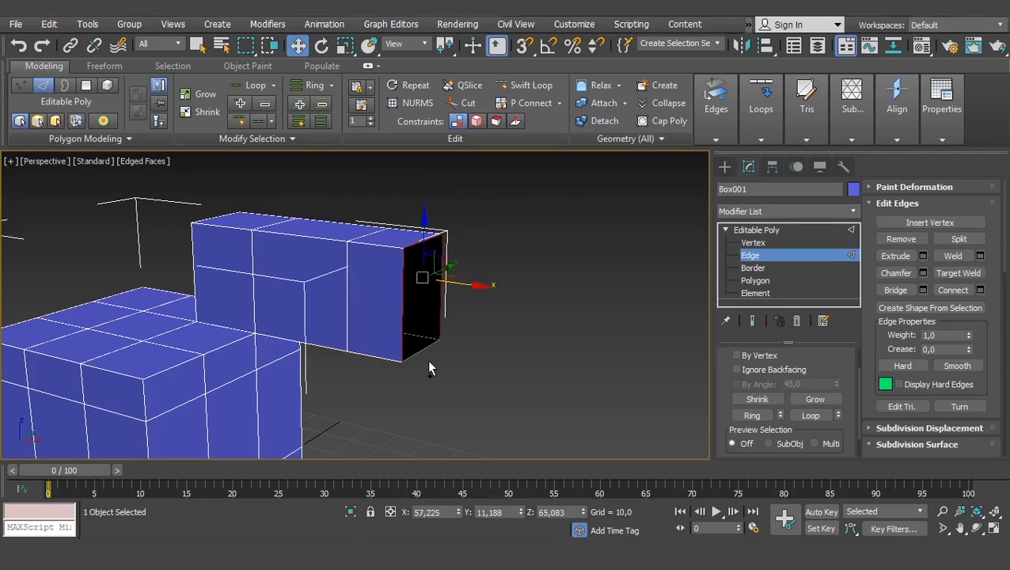
pyautogui.keyDown('shift'); pyautogui.moveTo(457, 302); pyautogui.dragTo(518, 302); pyautogui.keyUp('shift')
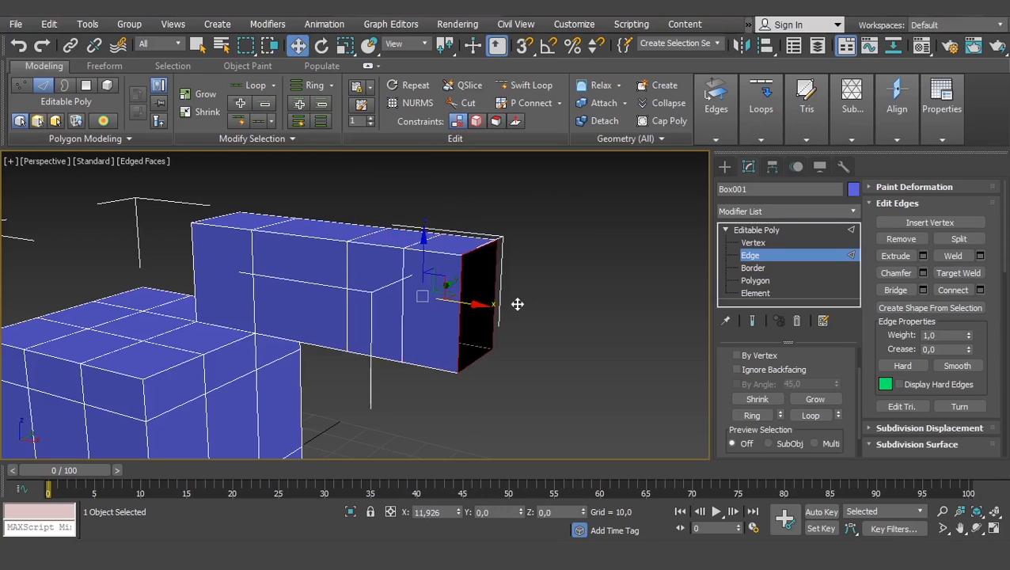
pyautogui.keyDown('alt'); pyautogui.moveTo(497, 372); pyautogui.dragTo(249, 222, button='middle'); pyautogui.keyUp('alt')
pyautogui.keyDown('alt'); pyautogui.moveTo(310, 276); pyautogui.dragTo(398, 279, button='middle'); pyautogui.keyUp('alt')
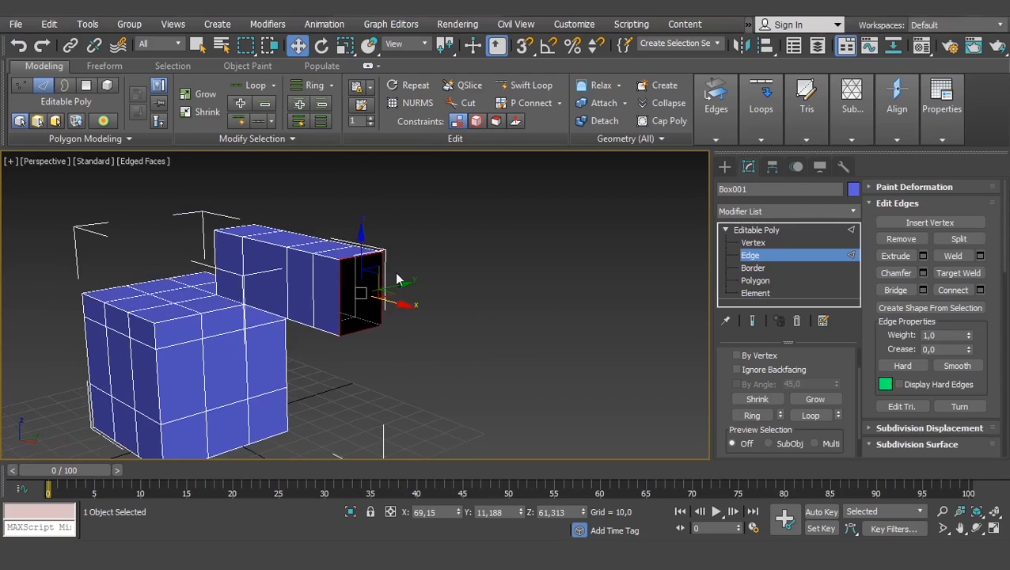
pyautogui.scroll(3, 348, 294)
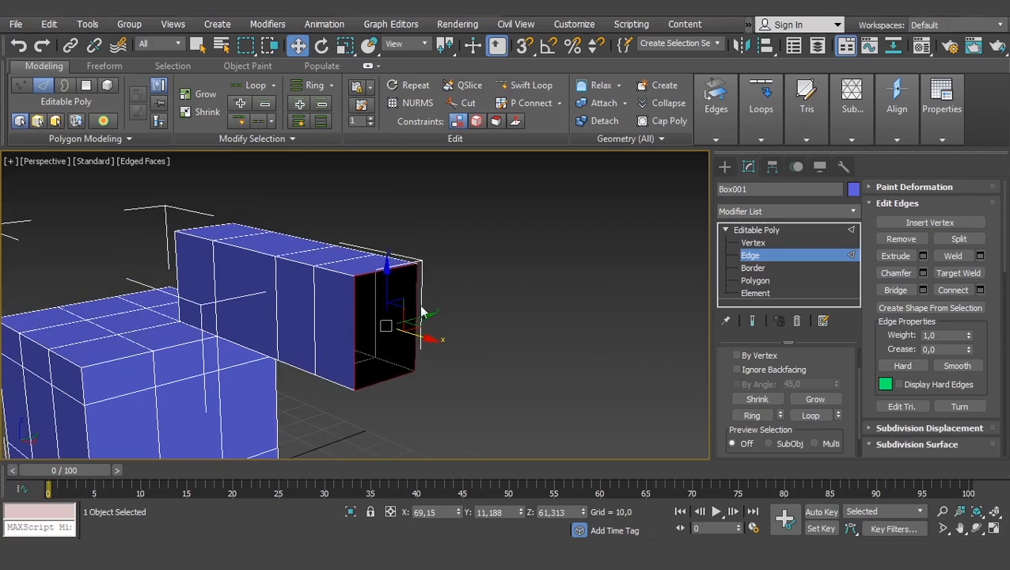
# - Compare the Vertex, Edge and Polygon levels by picking the open end's upper corner vertex and the adjoining side polygon
pyautogui.click(751, 243)
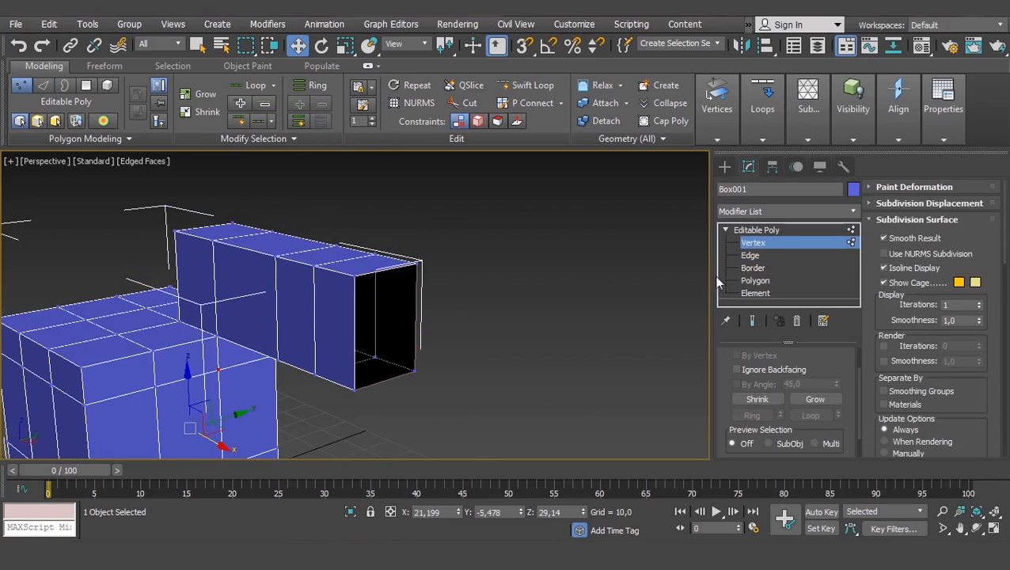
pyautogui.moveTo(394, 315); pyautogui.dragTo(409, 310, button='middle')
pyautogui.moveTo(416, 277); pyautogui.dragTo(415, 277)
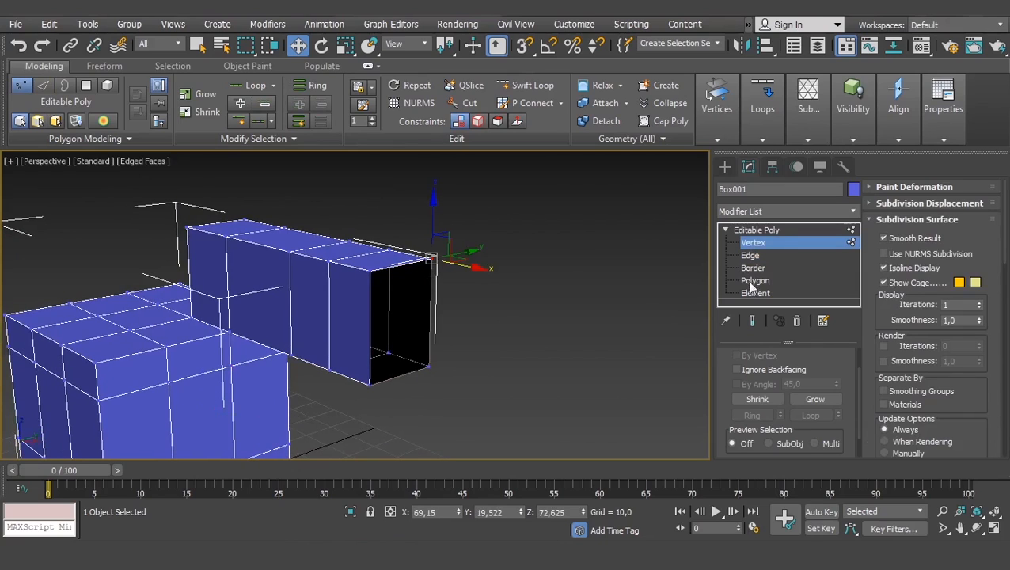
pyautogui.click(749, 255)
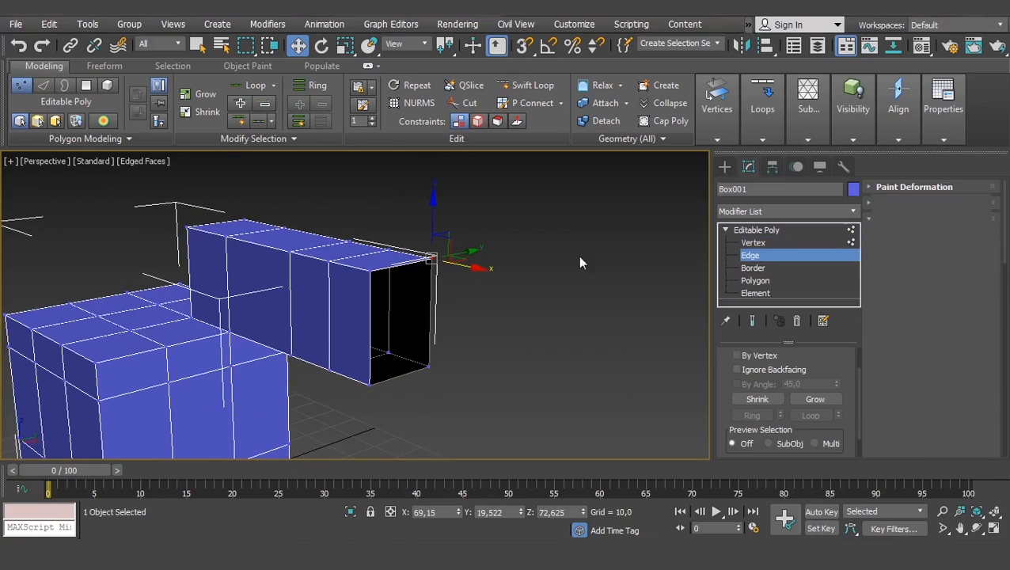
pyautogui.click(754, 280)
pyautogui.click(352, 337)
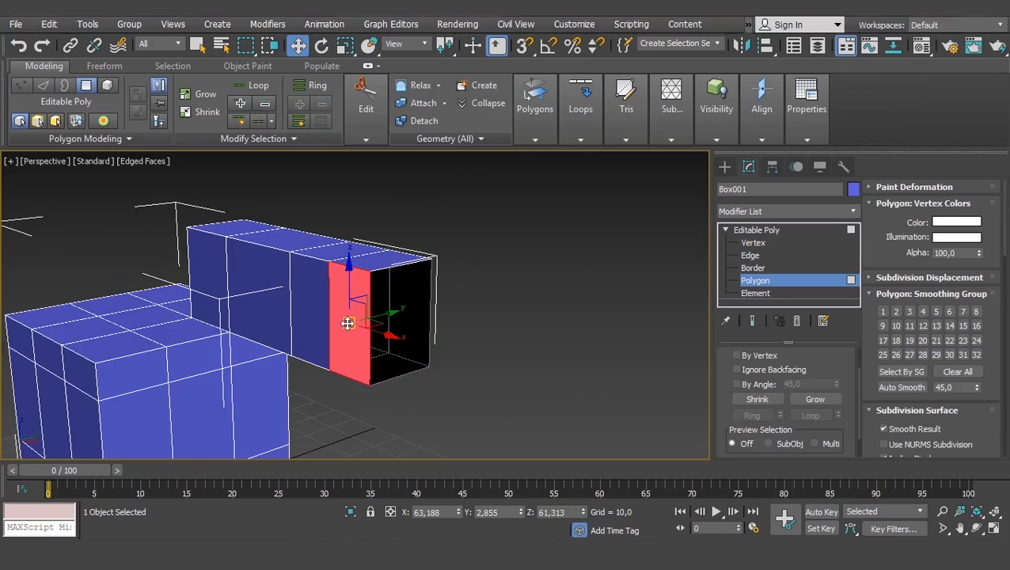
pyautogui.scroll(3, 349, 322)
# - At the Border level, select the border of the arm's open end and close it with Cap
pyautogui.click(752, 268)
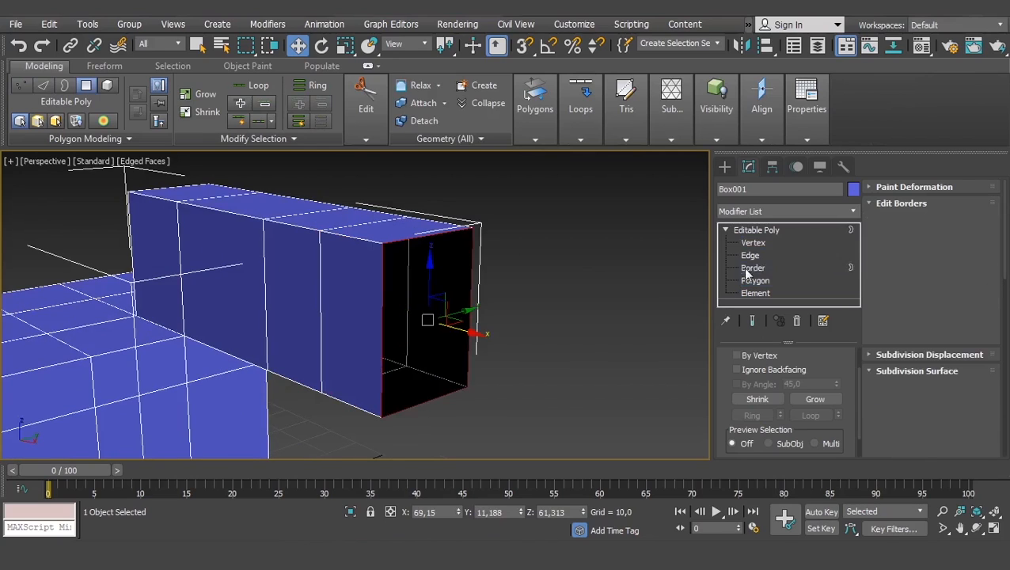
pyautogui.click(483, 291)
pyautogui.click(467, 289)
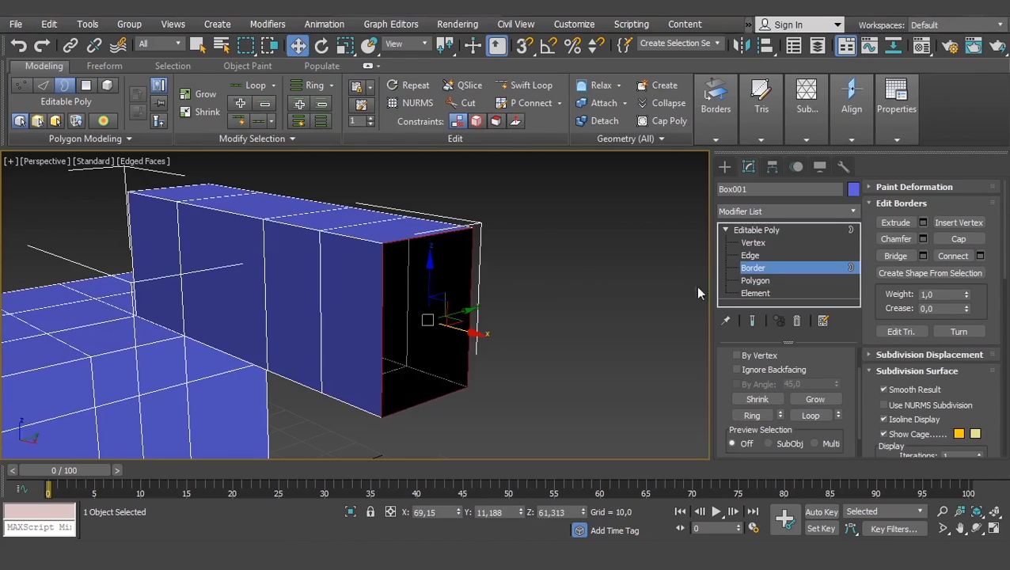
pyautogui.click(753, 268)
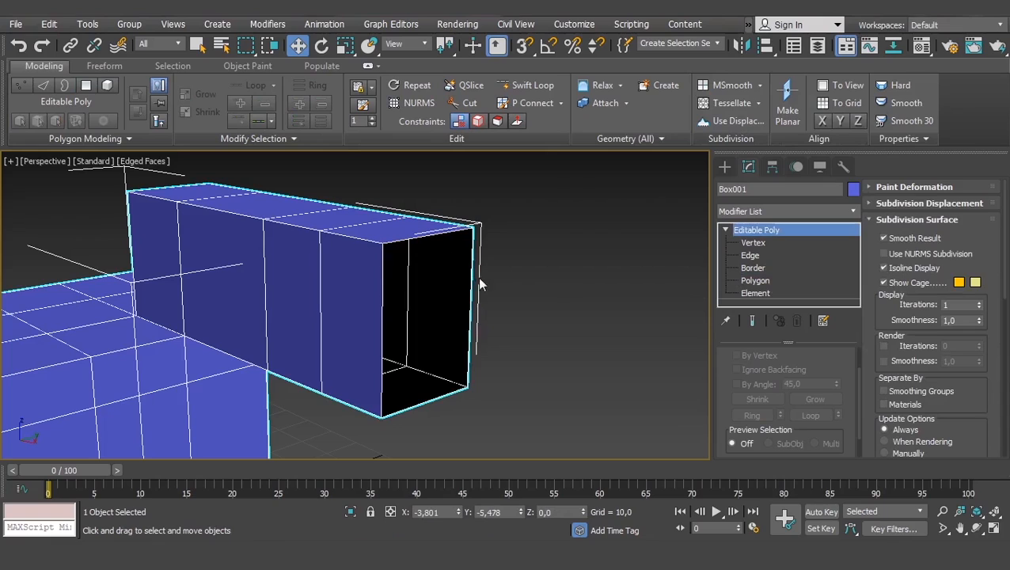
pyautogui.click(753, 267)
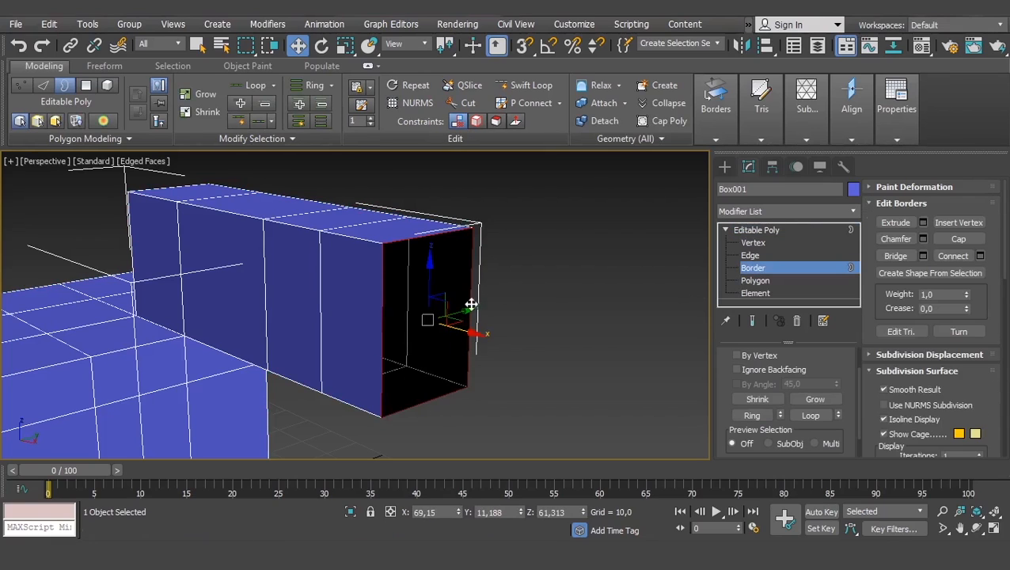
pyautogui.click(230, 179)
pyautogui.click(474, 314)
pyautogui.click(955, 238)
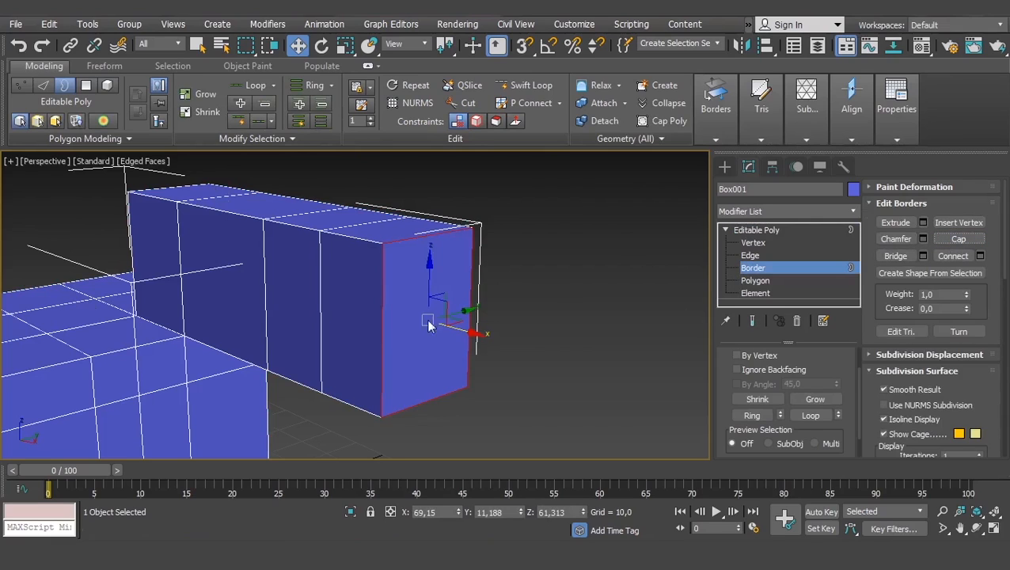
pyautogui.click(511, 350)
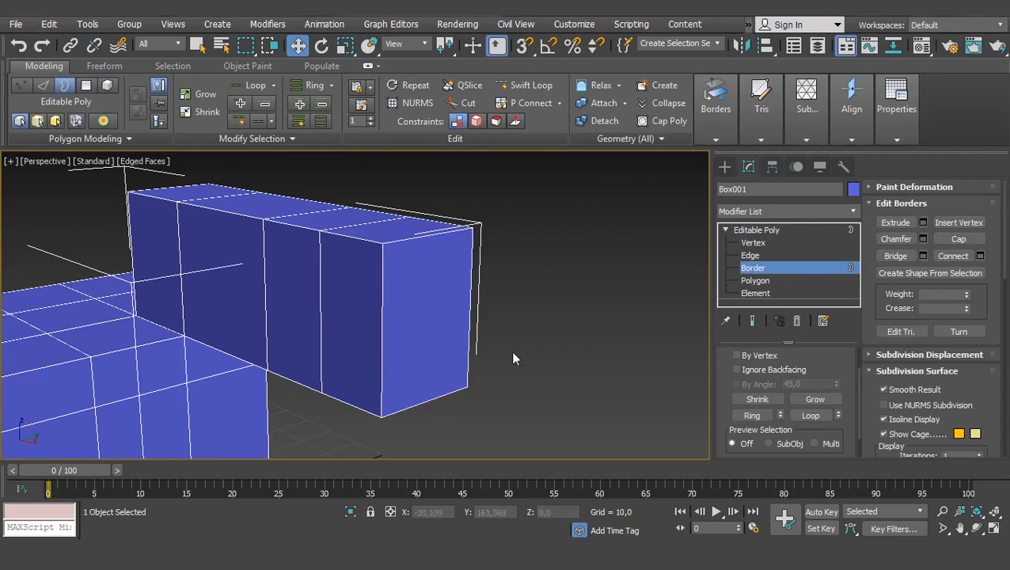
# - At the Element level, select the whole body and clone it along Y to about Y 76.3 using Clone To Element
pyautogui.click(766, 295)
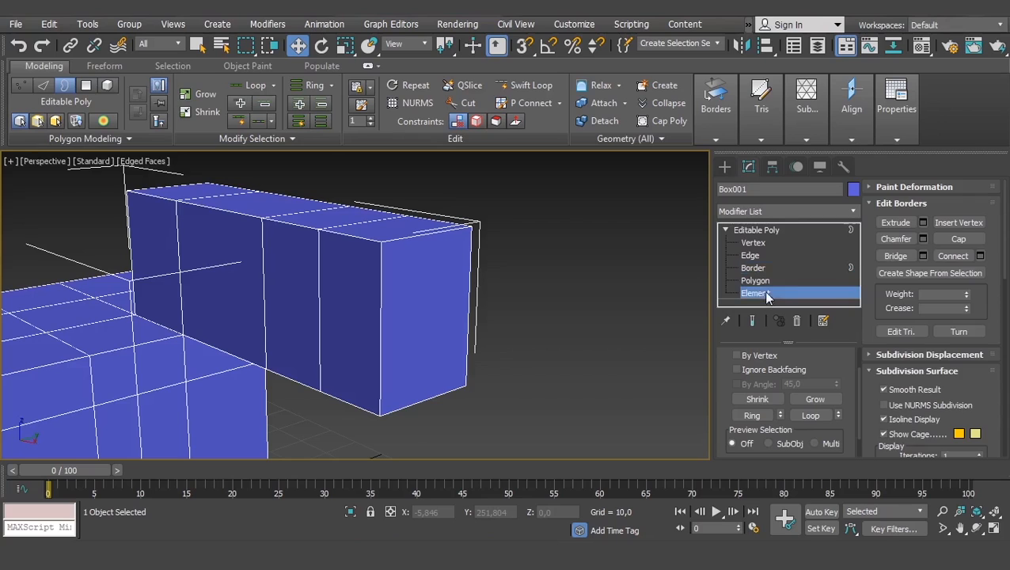
pyautogui.scroll(-4, 493, 308)
pyautogui.click(405, 309)
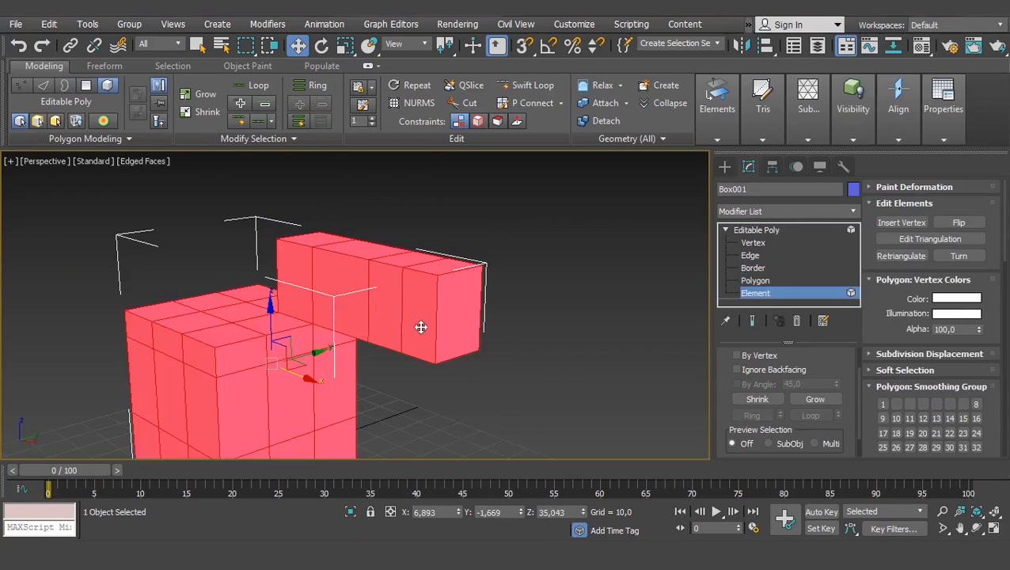
pyautogui.scroll(-3, 480, 295)
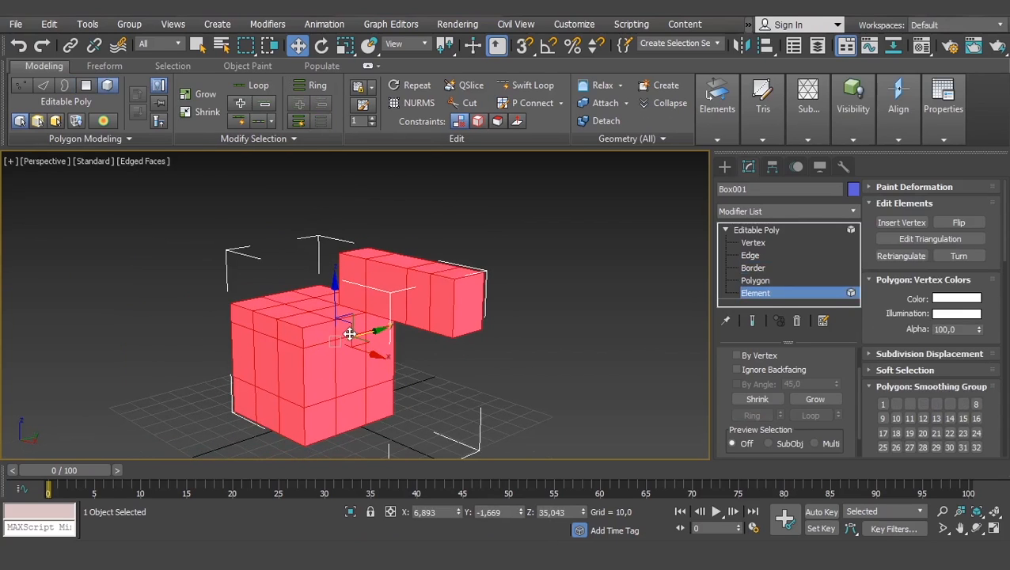
pyautogui.scroll(-2, 474, 349)
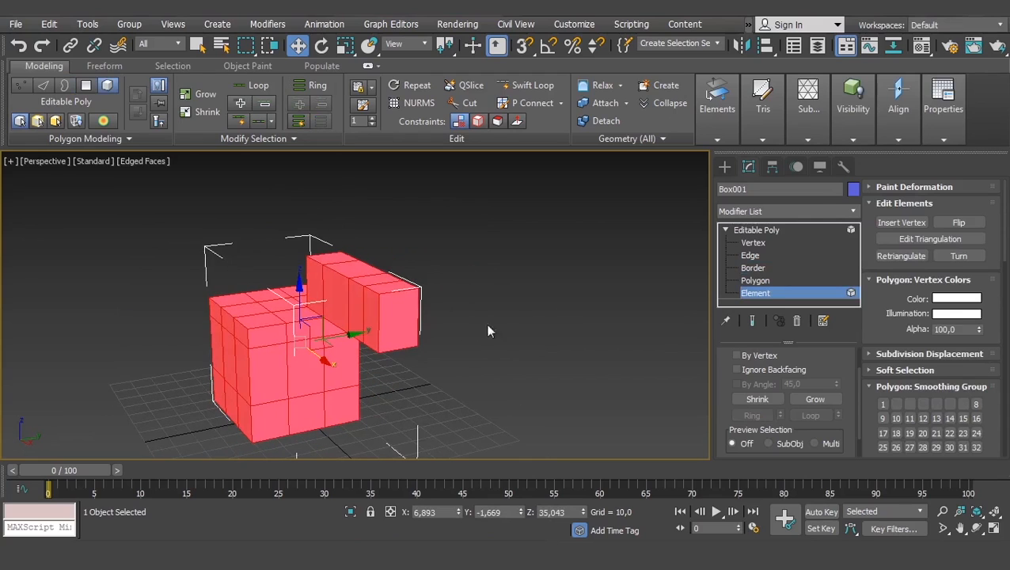
pyautogui.moveTo(354, 337)
pyautogui.keyDown('shift'); pyautogui.mouseDown()
pyautogui.moveTo(507, 301)
pyautogui.moveTo(497, 311)
pyautogui.mouseUp(); pyautogui.keyUp('shift')
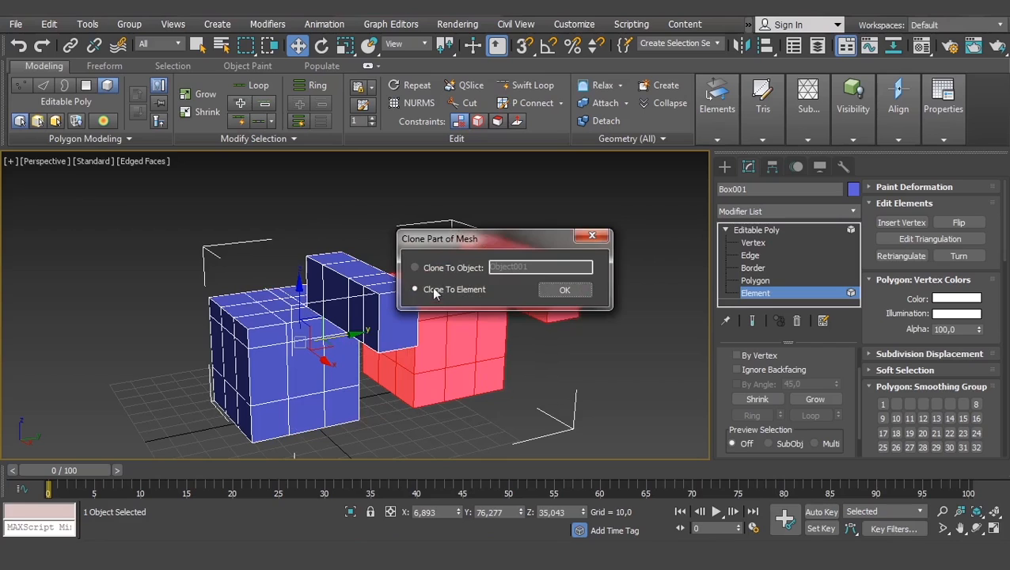
pyautogui.click(576, 292)
pyautogui.click(576, 398)
# - Select the original and the cloned element in turn to check that each is picked as a separate element
pyautogui.keyDown('alt'); pyautogui.moveTo(452, 342); pyautogui.dragTo(443, 348, button='middle'); pyautogui.keyUp('alt')
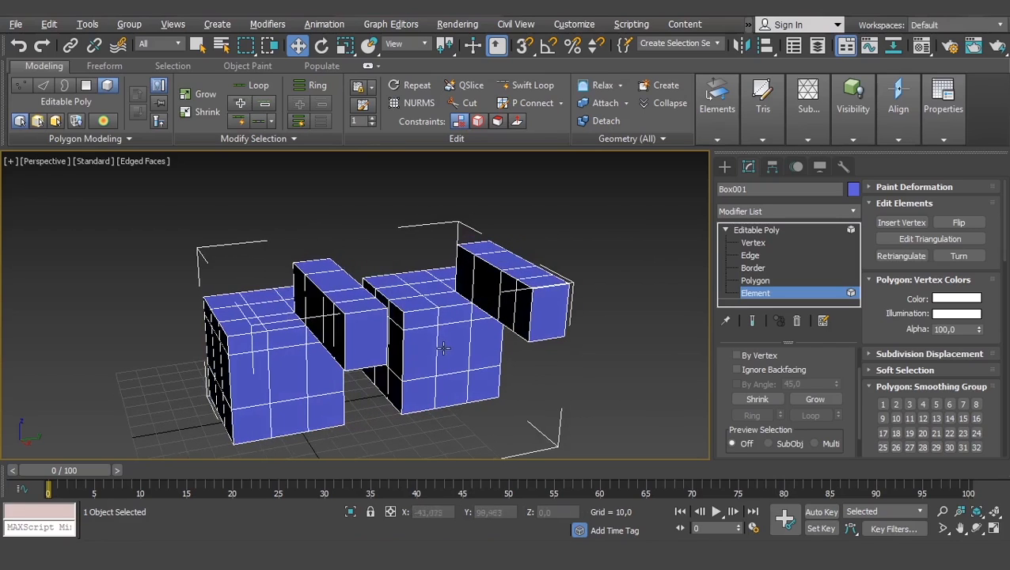
pyautogui.click(344, 349)
pyautogui.click(466, 342)
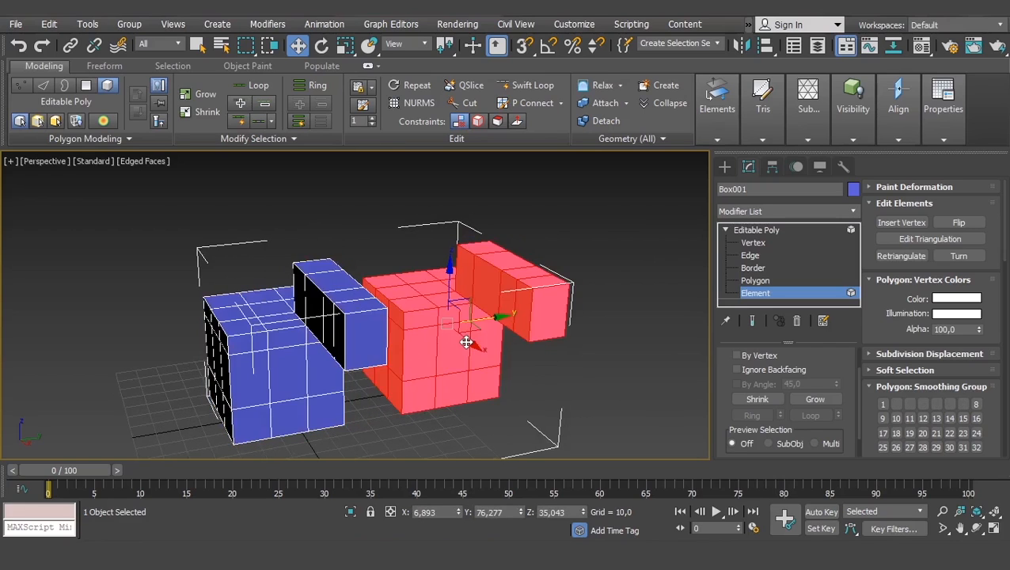
pyautogui.keyDown('alt'); pyautogui.moveTo(316, 382); pyautogui.dragTo(299, 342, button='middle'); pyautogui.keyUp('alt')
pyautogui.click(261, 352)
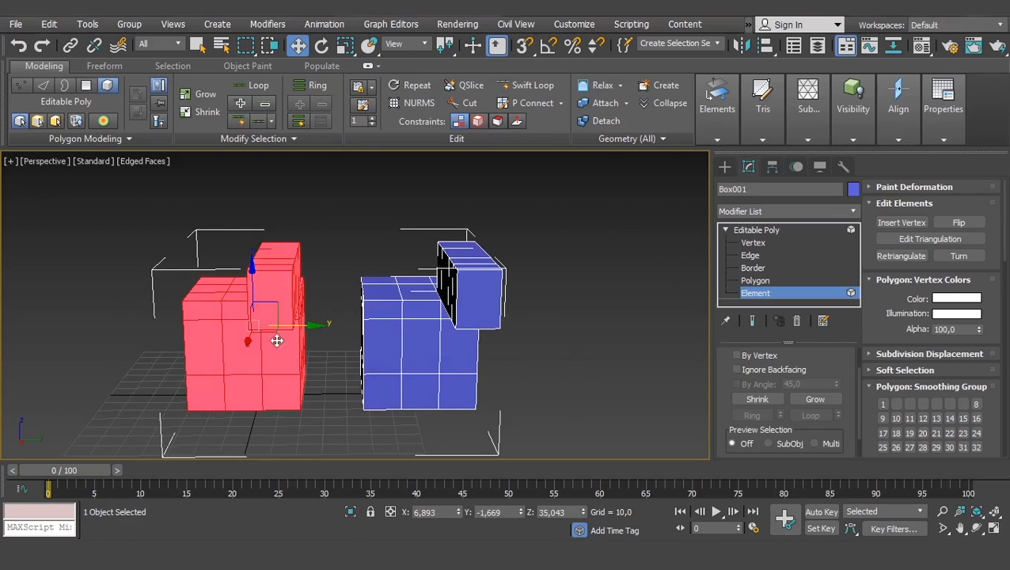
pyautogui.click(432, 339)
pyautogui.click(255, 346)
pyautogui.click(410, 343)
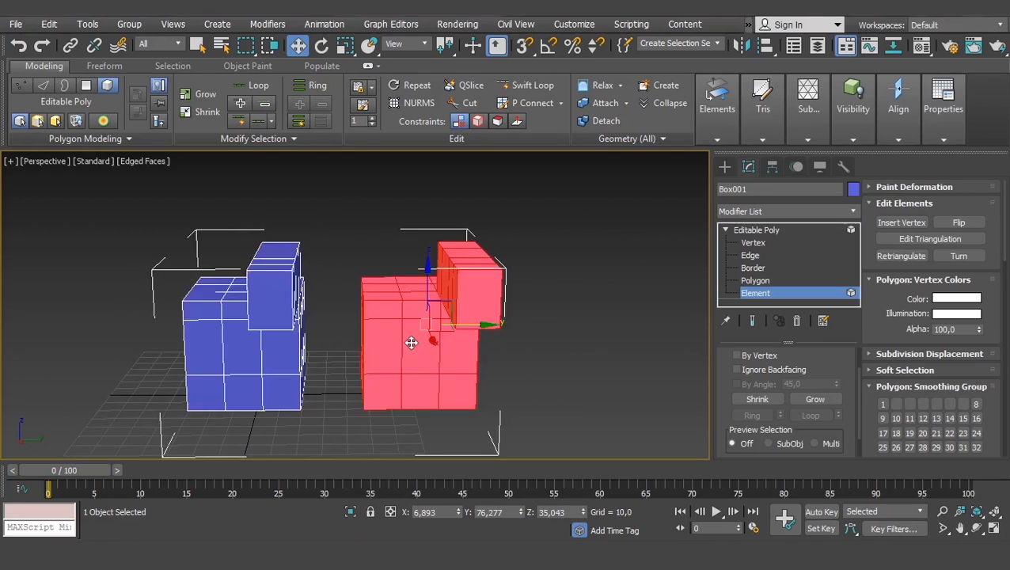
pyautogui.click(215, 345)
pyautogui.click(396, 344)
pyautogui.click(241, 347)
# - Select the cloned element and delete it
pyautogui.click(394, 344)
pyautogui.press('Delete')
pyautogui.moveTo(287, 365); pyautogui.dragTo(452, 332, button='middle')
pyautogui.scroll(2, 466, 254)
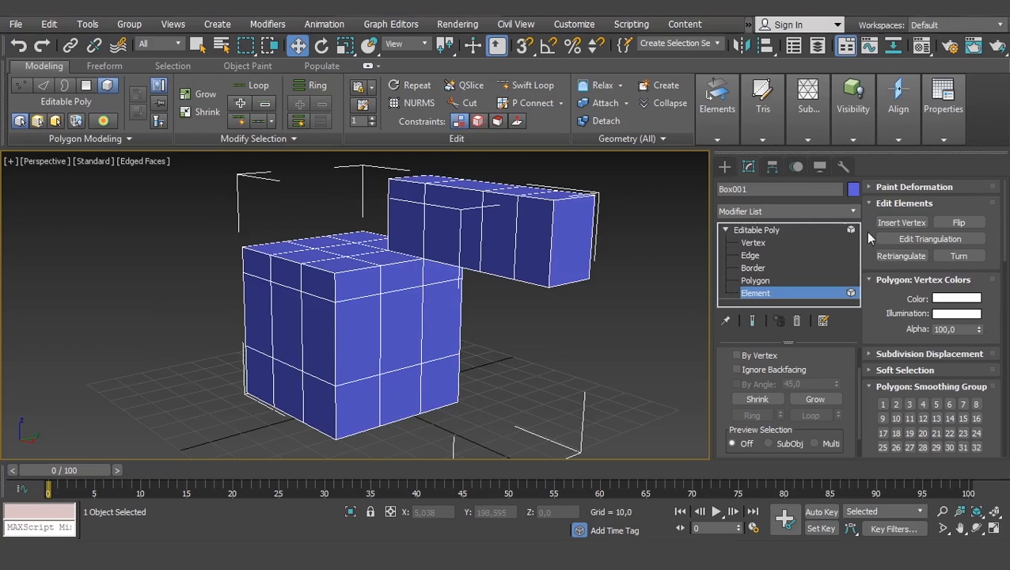
# - Switch to the Vertex level and examine the Edit Vertices tools
pyautogui.click(756, 242)
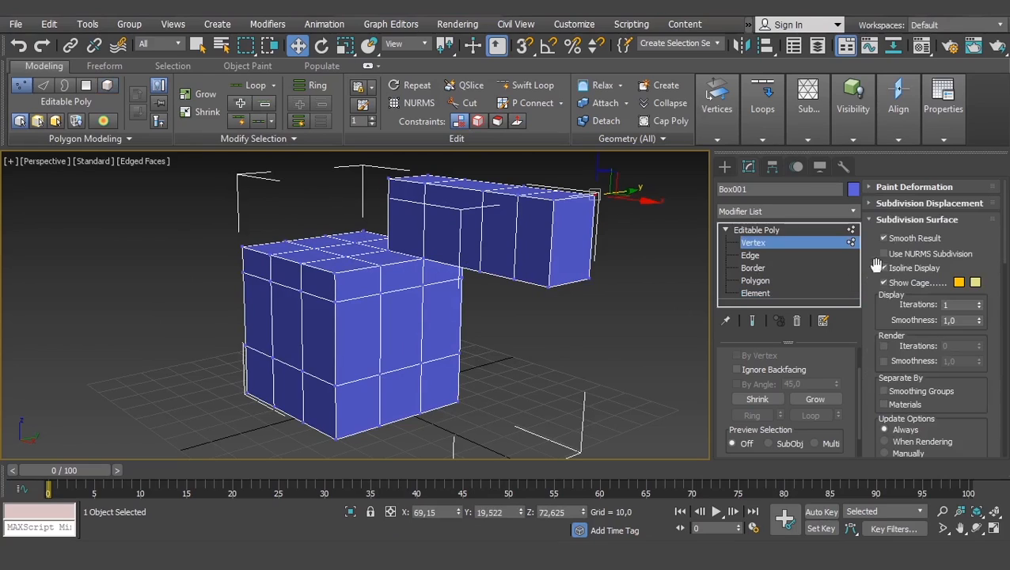
pyautogui.scroll(-5, 881, 337)
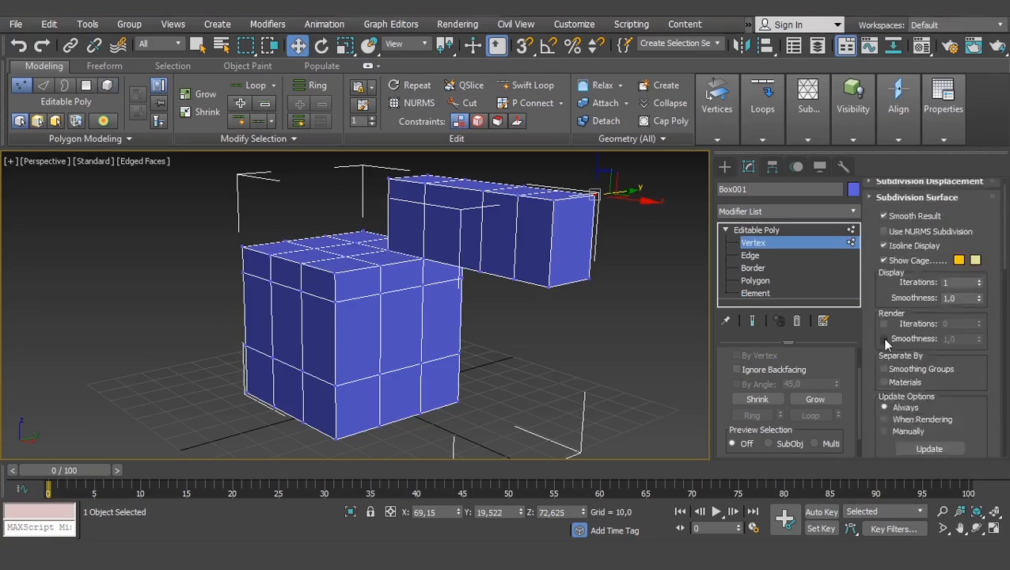
pyautogui.scroll(-5, 874, 360)
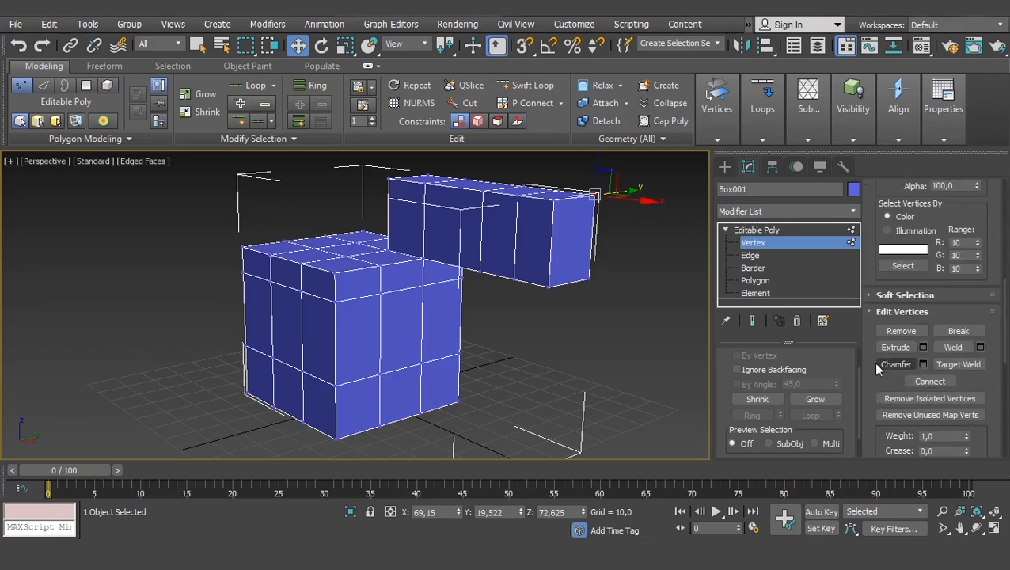
pyautogui.scroll(2, 878, 352)
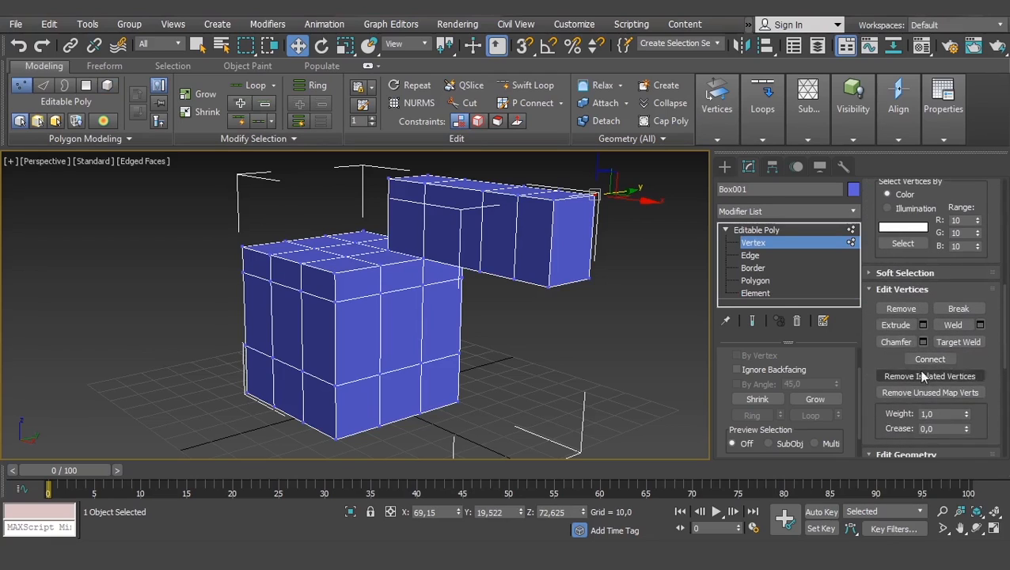
pyautogui.scroll(-5, 494, 317)
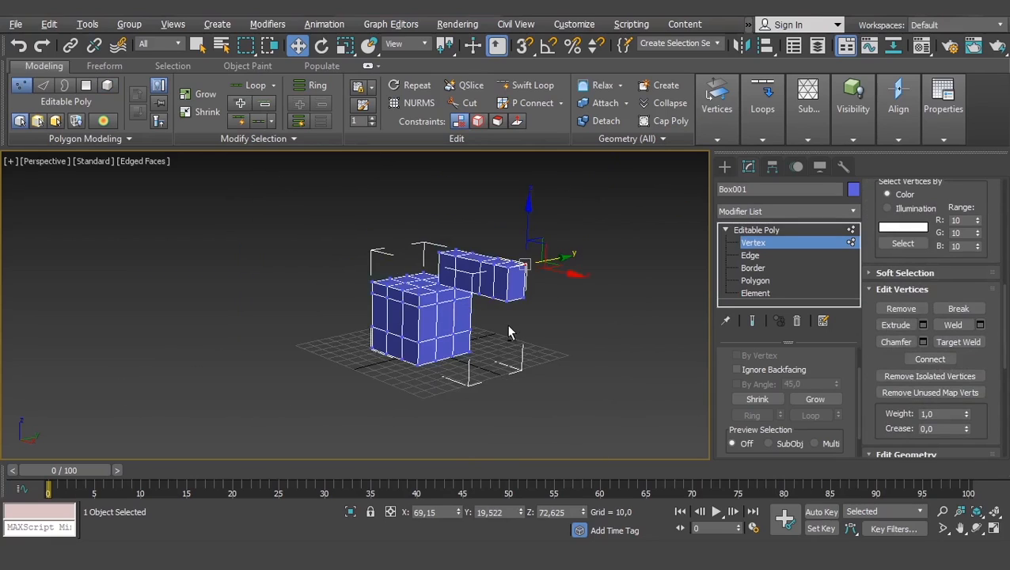
pyautogui.scroll(-1, 523, 334)
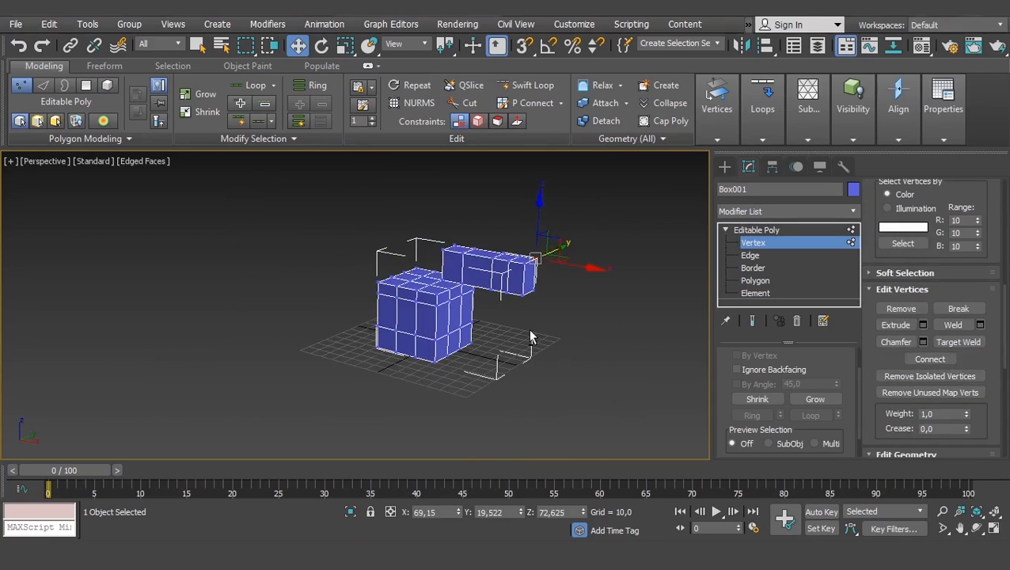